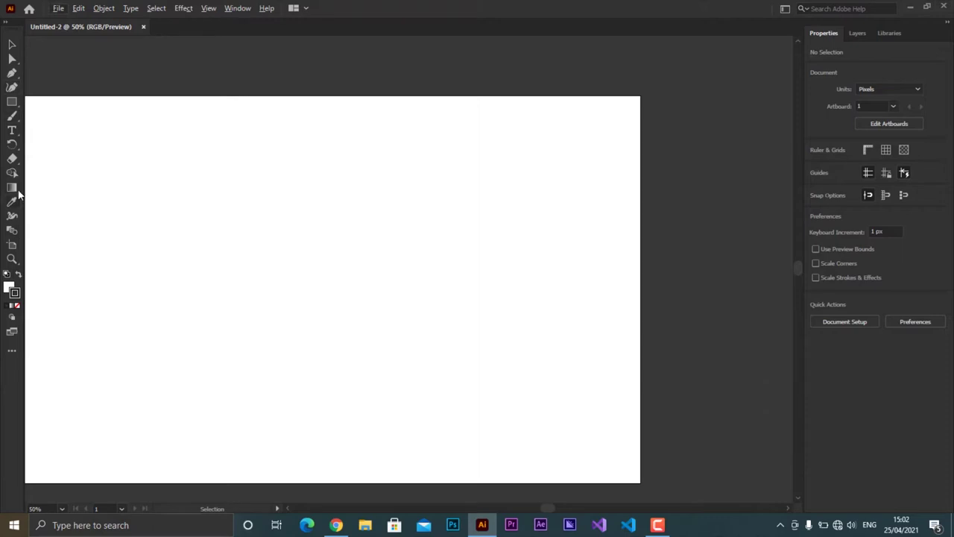
Draw a tall rectangle on the artboard filled with dark navy hex 000535.
drag(11, 101, 47, 100)
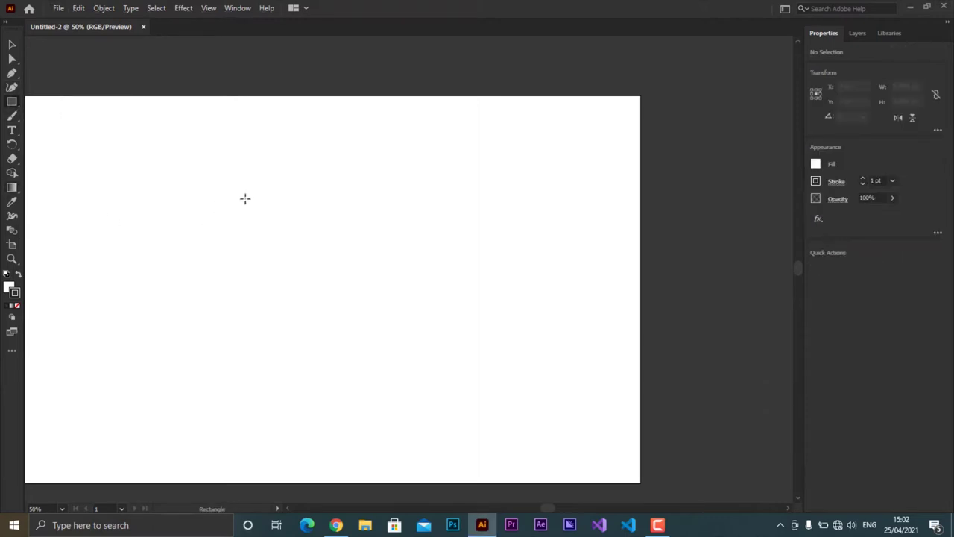
drag(320, 374, 320, 384)
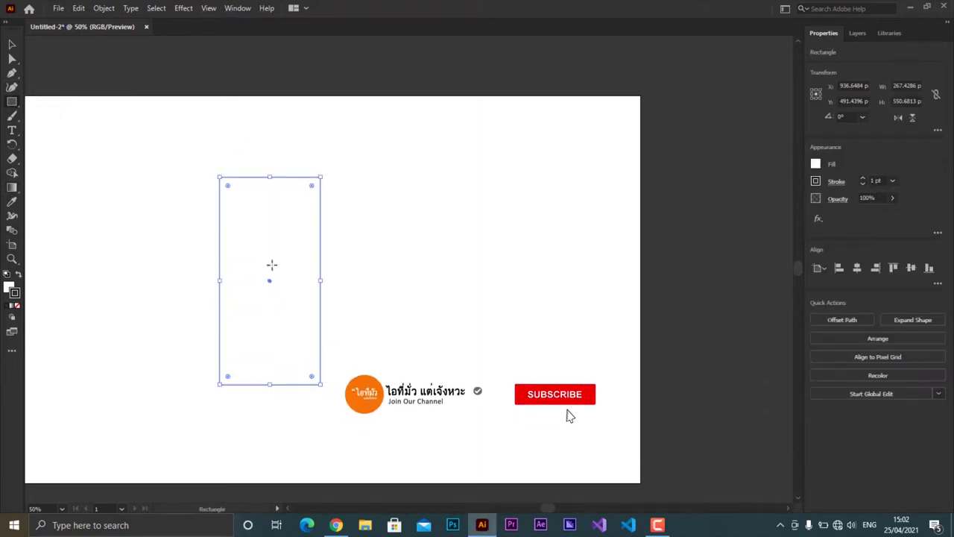
click(816, 166)
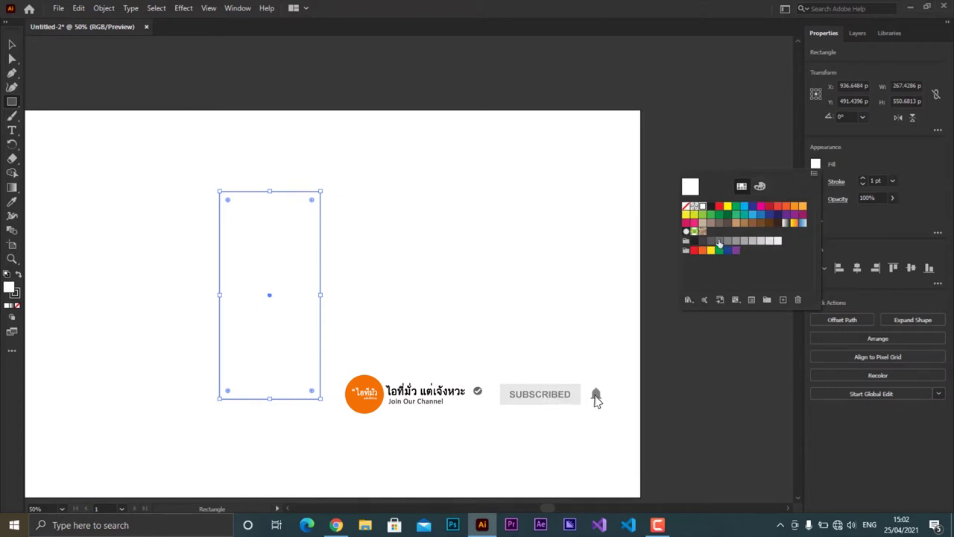
click(711, 205)
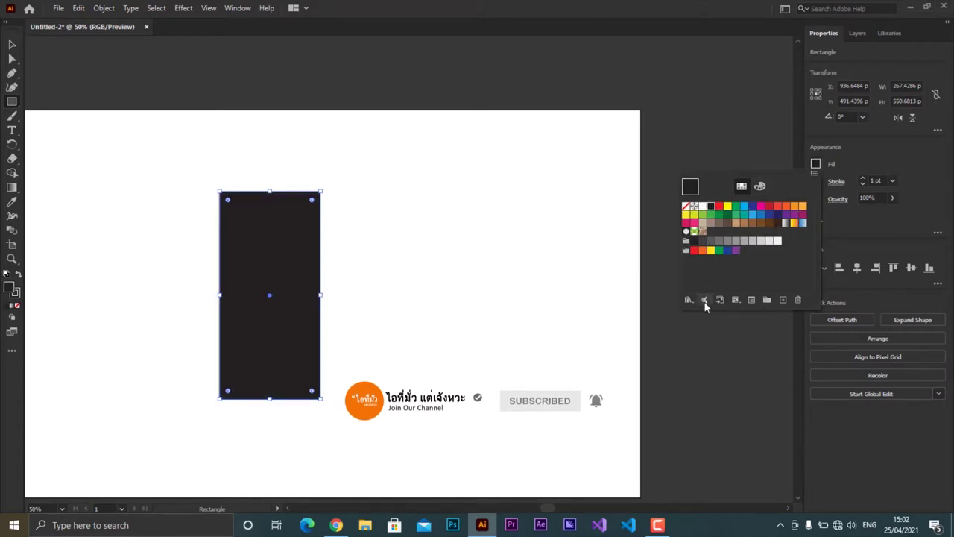
click(760, 186)
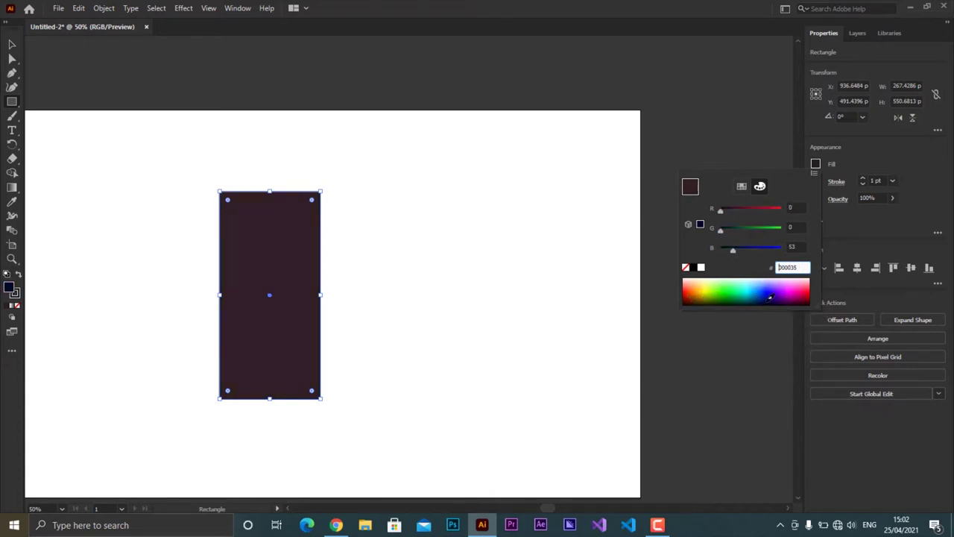
click(770, 297)
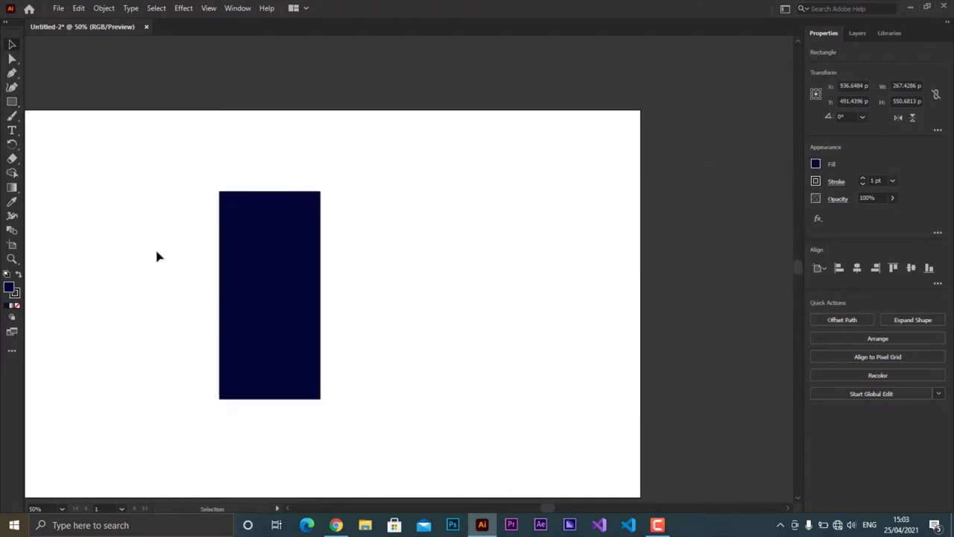
Zoom out to show the whole navy rectangle and make a duplicate of it.
scroll(273, 208, up, 2)
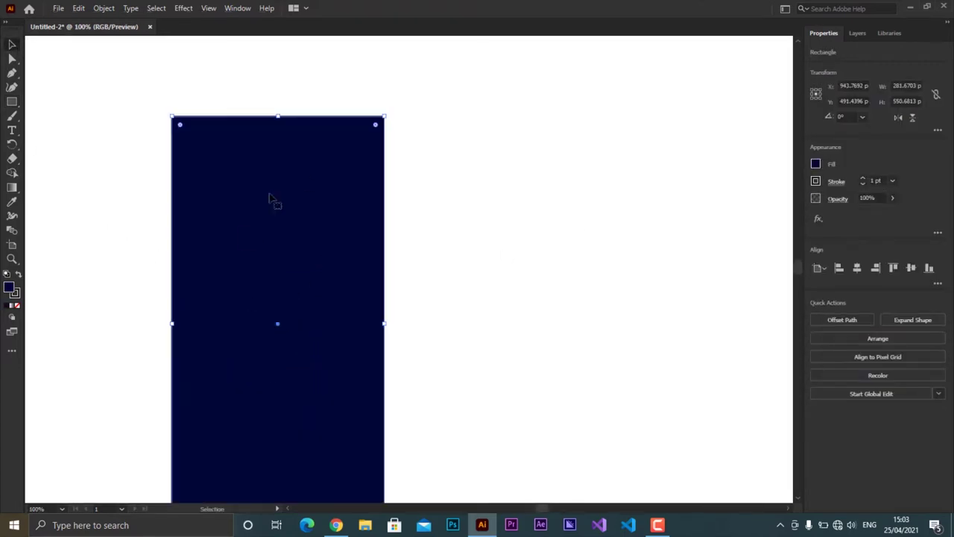
scroll(363, 162, up, 5)
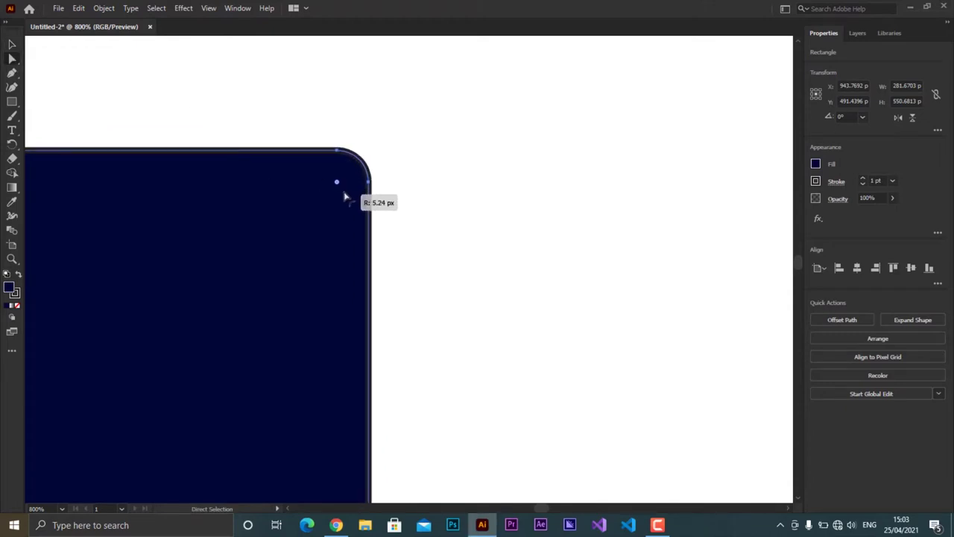
key(ctrl+minus)
key(ctrl+minus)
key(ctrl+minus)
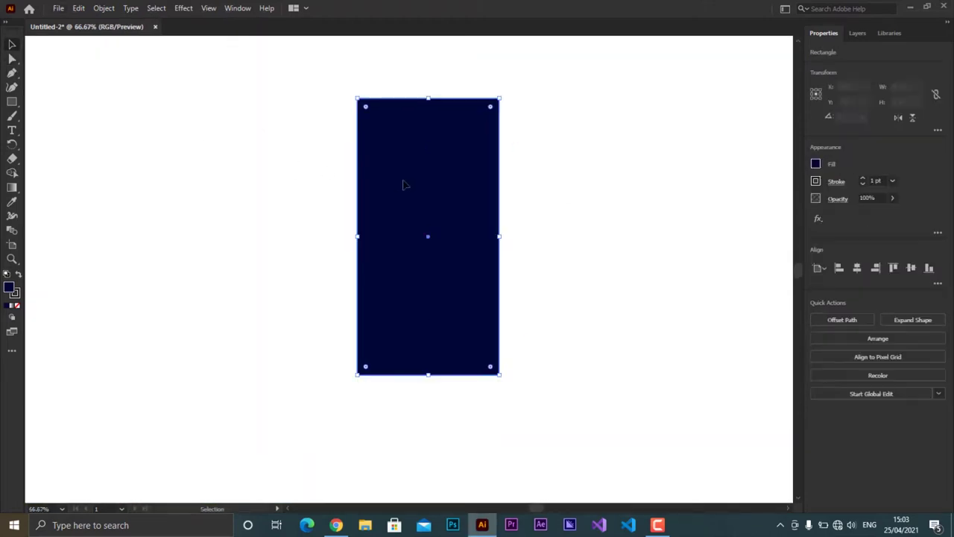
key(ctrl+j)
key(Return)
Recolour the duplicate a lighter blue and shrink it into an inner panel over the rack.
alt+drag(429, 231, 355, 231)
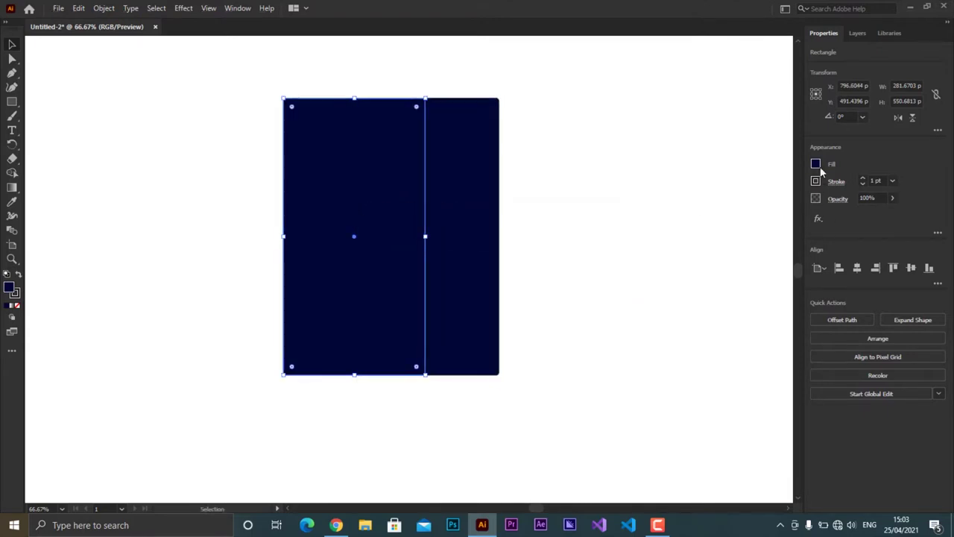
click(817, 165)
drag(722, 231, 749, 247)
click(117, 100)
drag(373, 164, 446, 164)
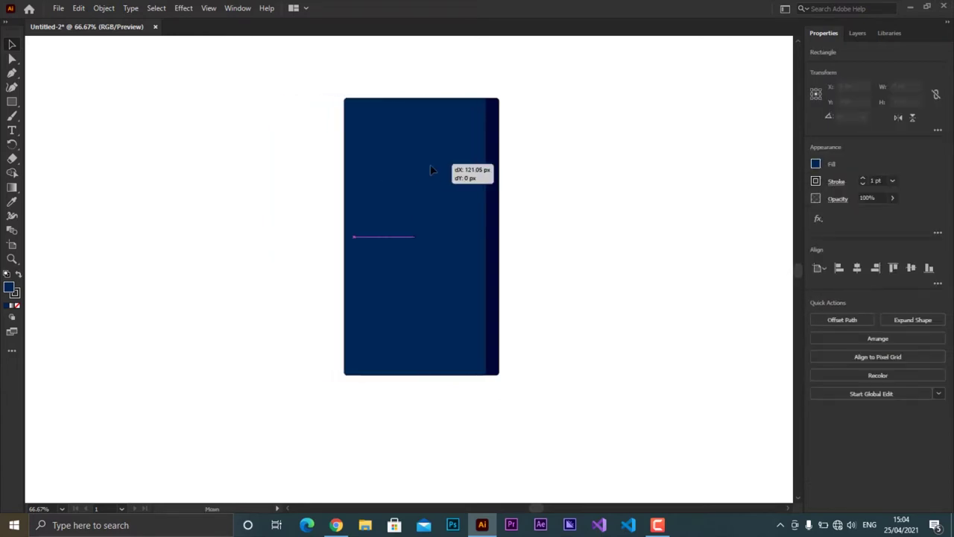
drag(498, 373, 488, 358)
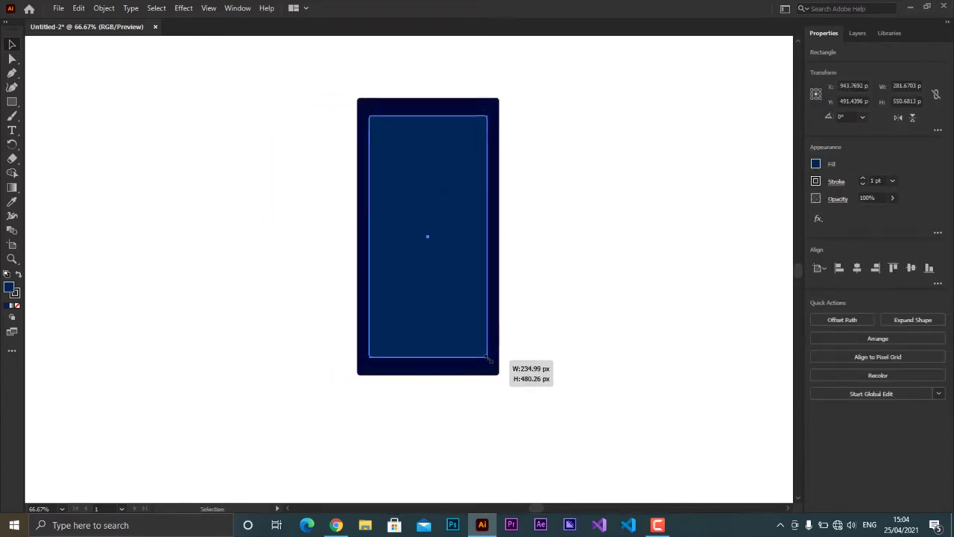
Set the inner blue panel's stroke to None.
scroll(500, 379, up, 2)
scroll(427, 286, up, 5)
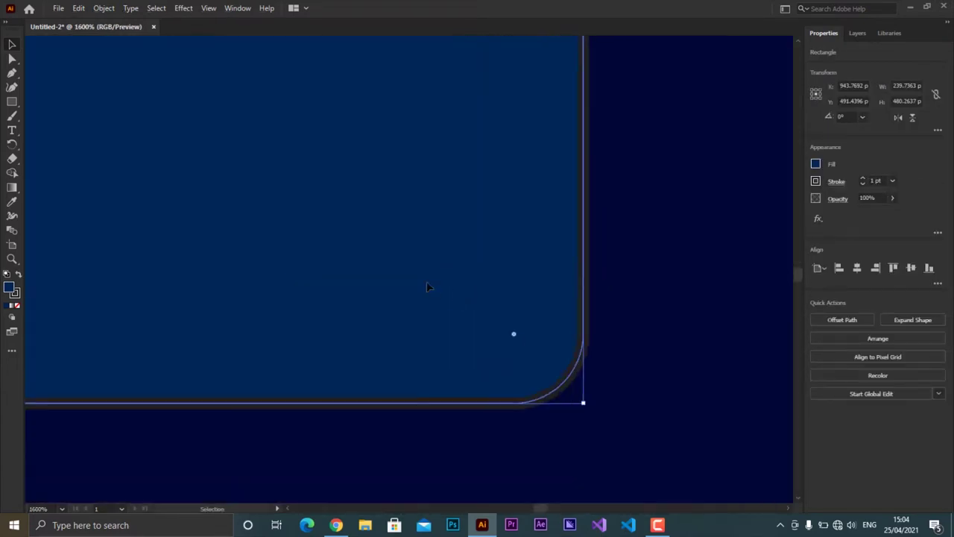
click(815, 181)
click(688, 222)
scroll(383, 264, down, 1)
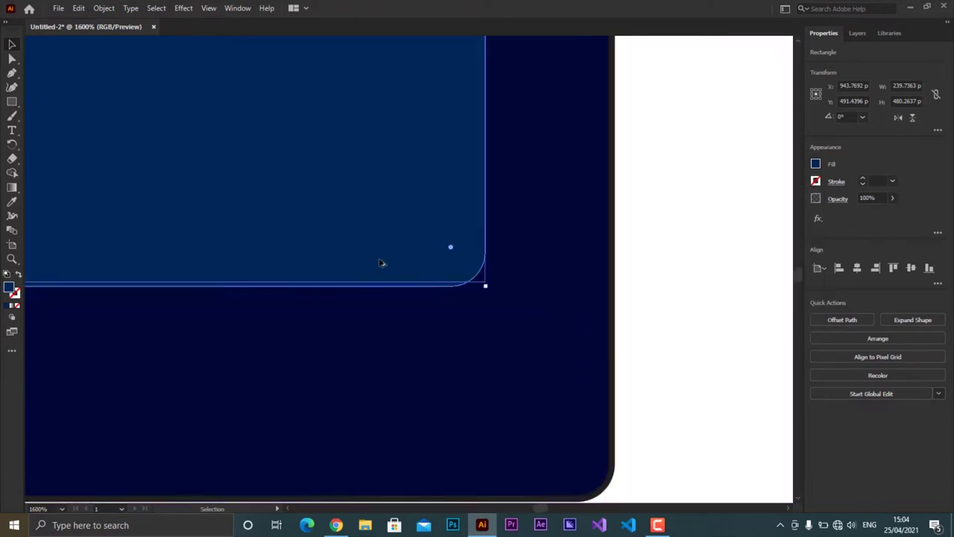
scroll(400, 275, up, 2)
click(815, 181)
click(686, 216)
scroll(447, 239, down, 5)
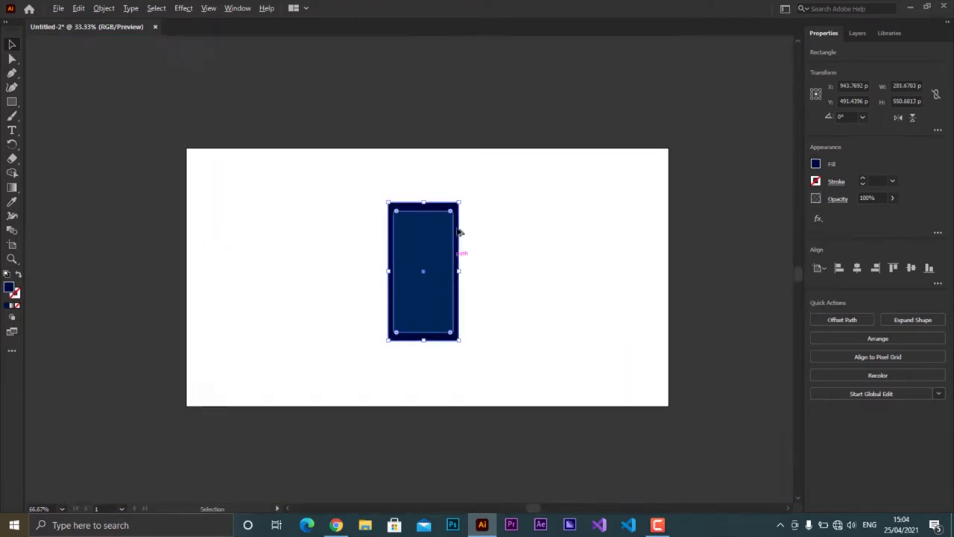
click(462, 231)
scroll(177, 226, up, 3)
scroll(177, 226, down, 1)
Alt-drag a copy of the inner panel out to the left and set its opacity to 50%.
click(447, 240)
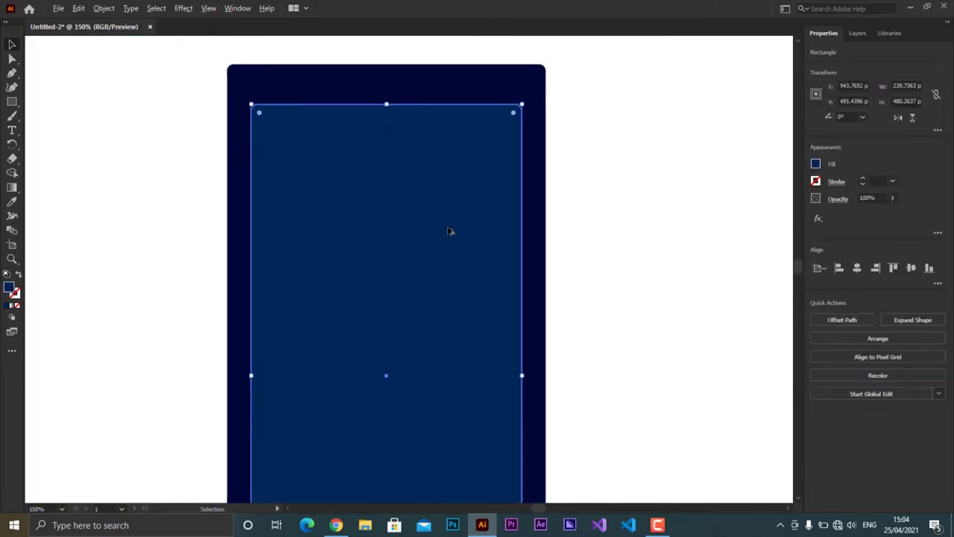
scroll(450, 230, down, 2)
drag(417, 246, 297, 244)
key(ctrl+z)
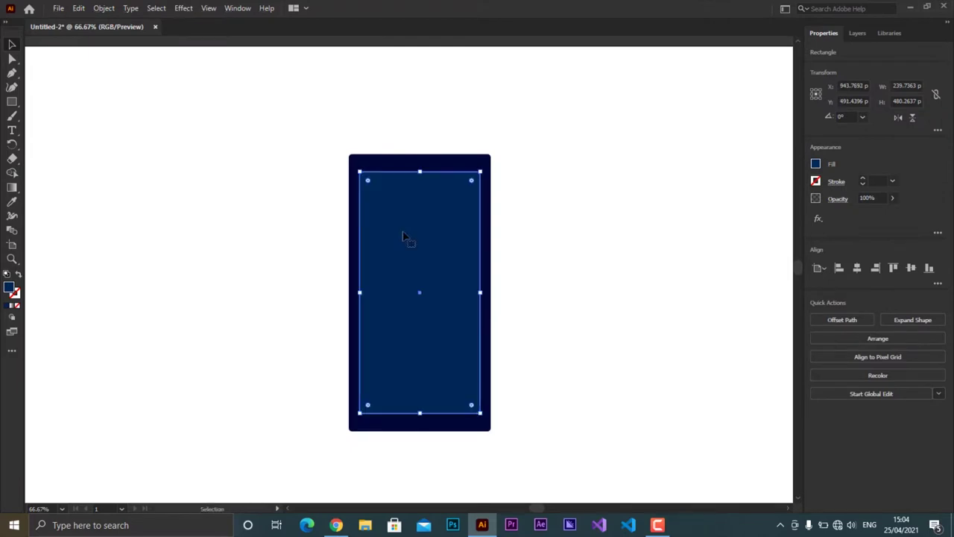
mouse_move(404, 234)
alt+mouse_down()
mouse_move(279, 235)
mouse_move(292, 234)
alt+mouse_up()
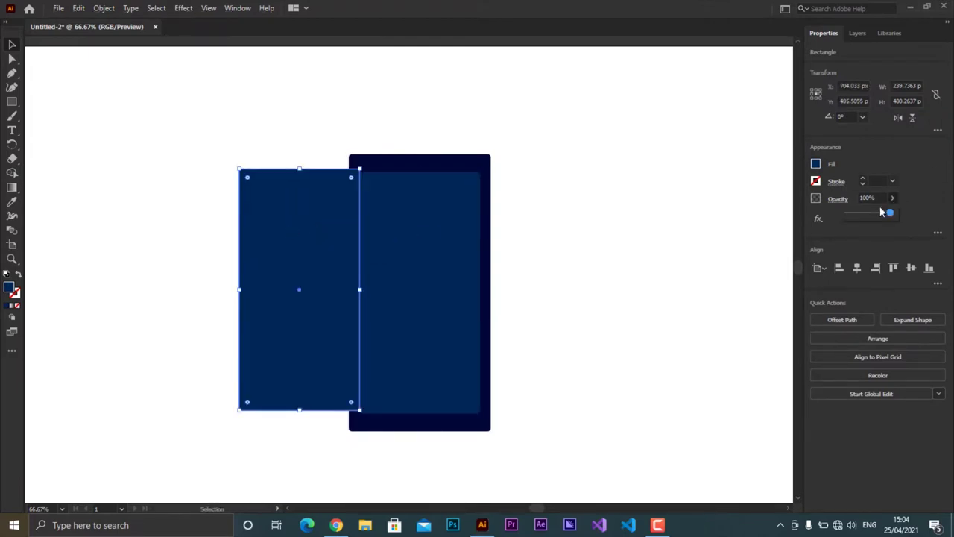
drag(871, 215, 871, 215)
click(542, 256)
scroll(464, 213, up, 1)
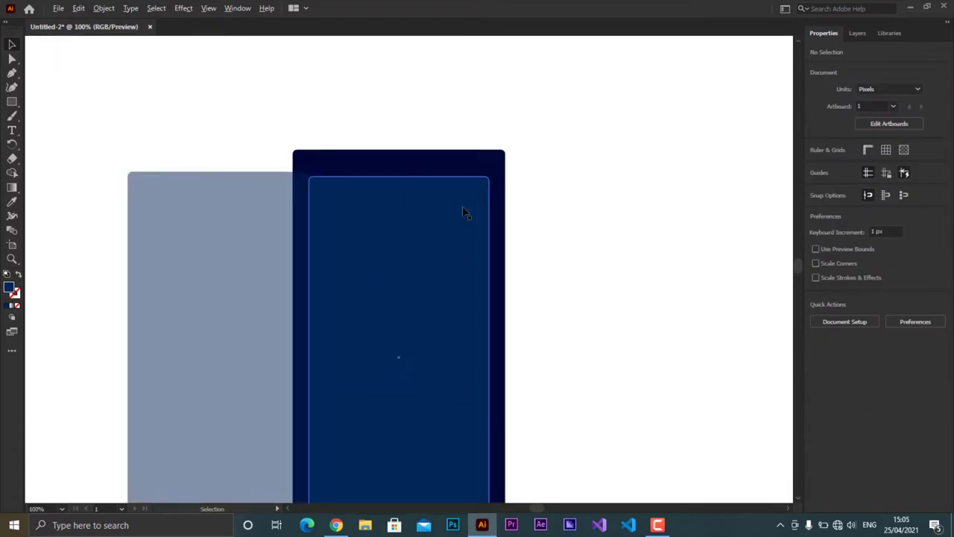
scroll(230, 210, up, 2)
key(m)
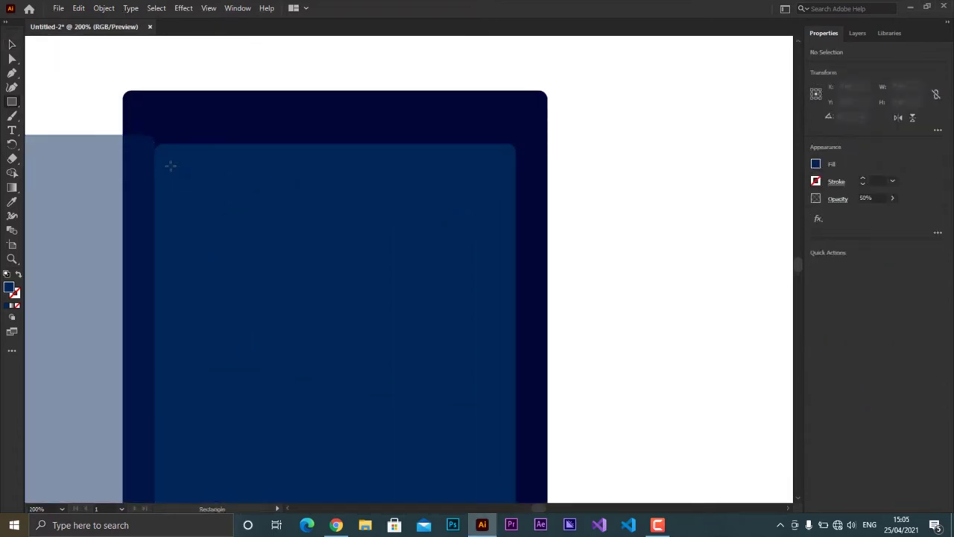
Draw a thin near-black 00192a strip across the top of the inner panel.
drag(499, 203, 499, 203)
click(815, 163)
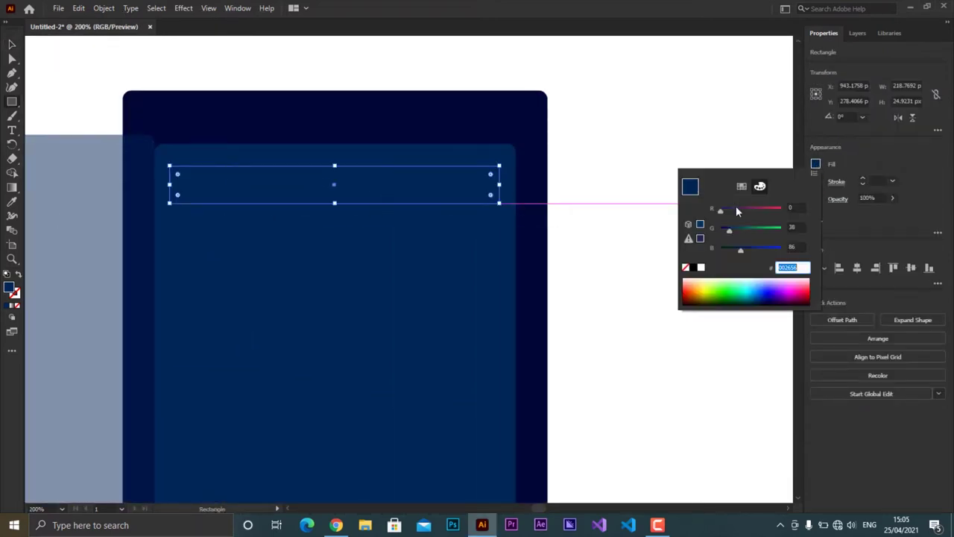
click(771, 291)
key(Return)
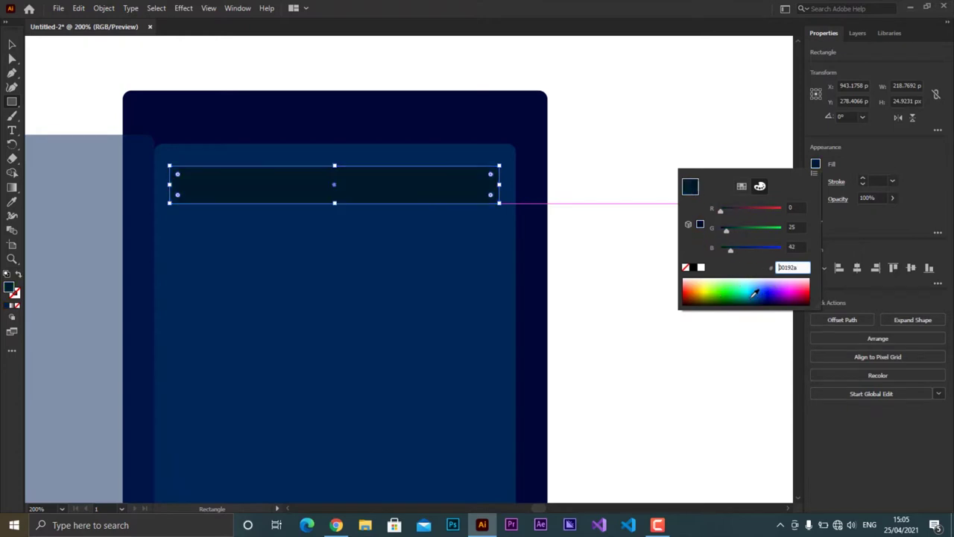
click(79, 107)
Recolour the large inner panel to medium blue 007bbf and zoom in on the strip.
key(v)
scroll(243, 211, up, 1)
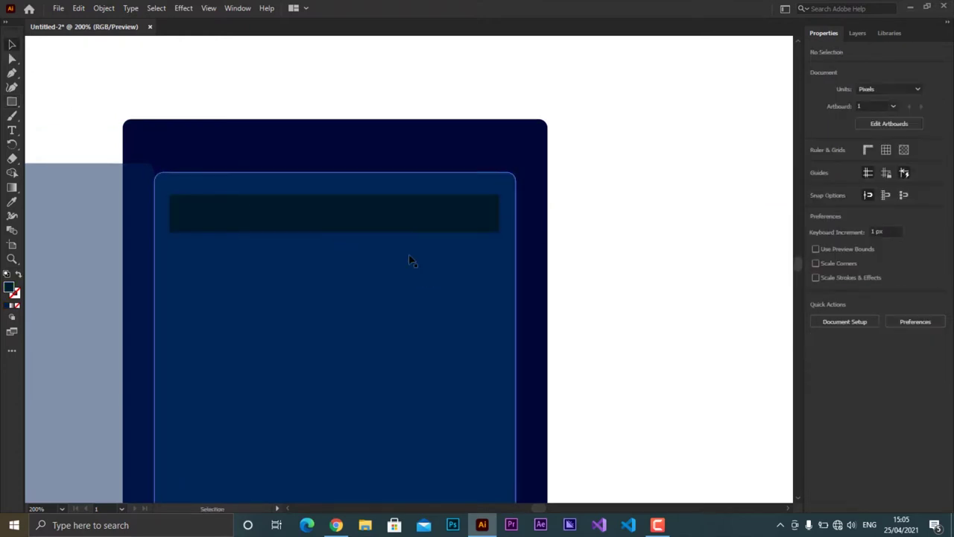
click(412, 262)
click(815, 163)
drag(760, 287, 757, 291)
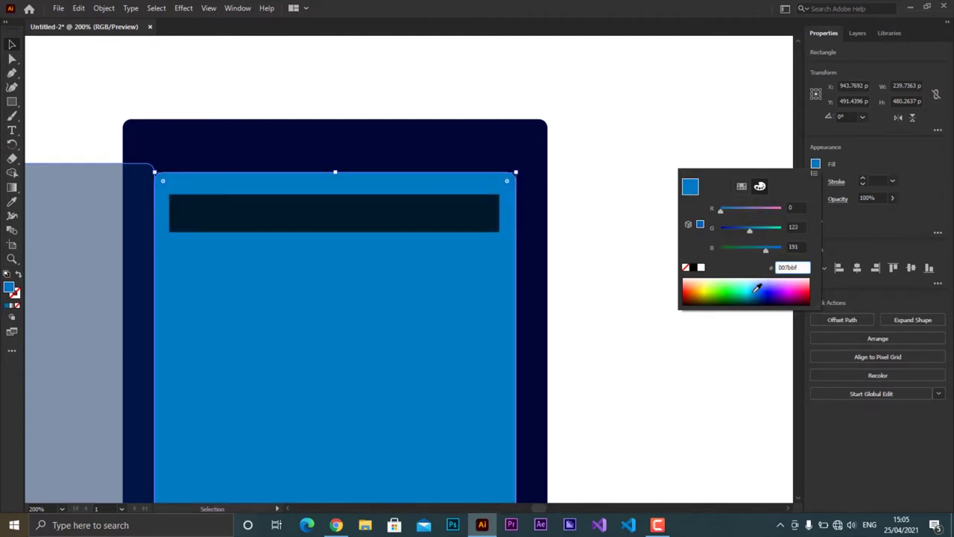
click(419, 259)
scroll(249, 149, down, 2)
scroll(287, 199, up, 1)
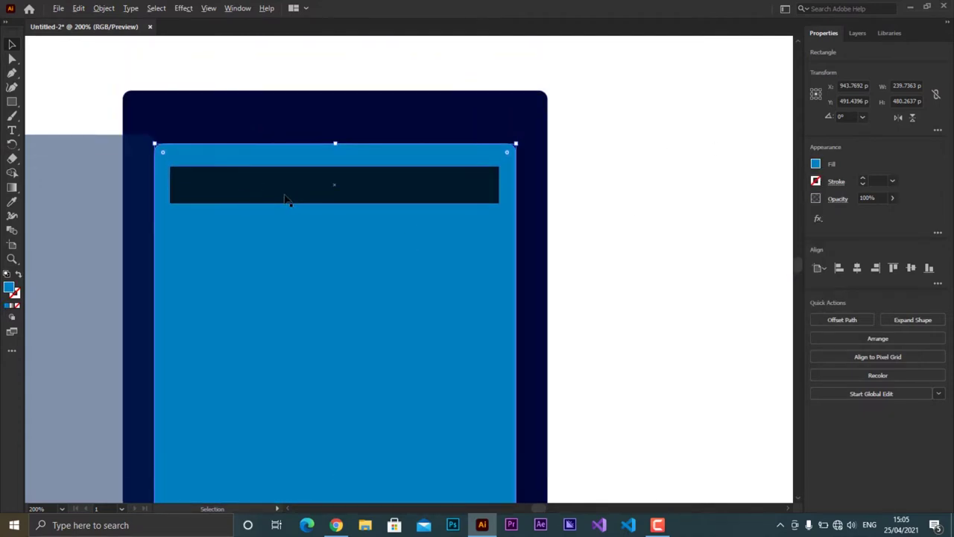
key(ctrl+plus)
key(ctrl+plus)
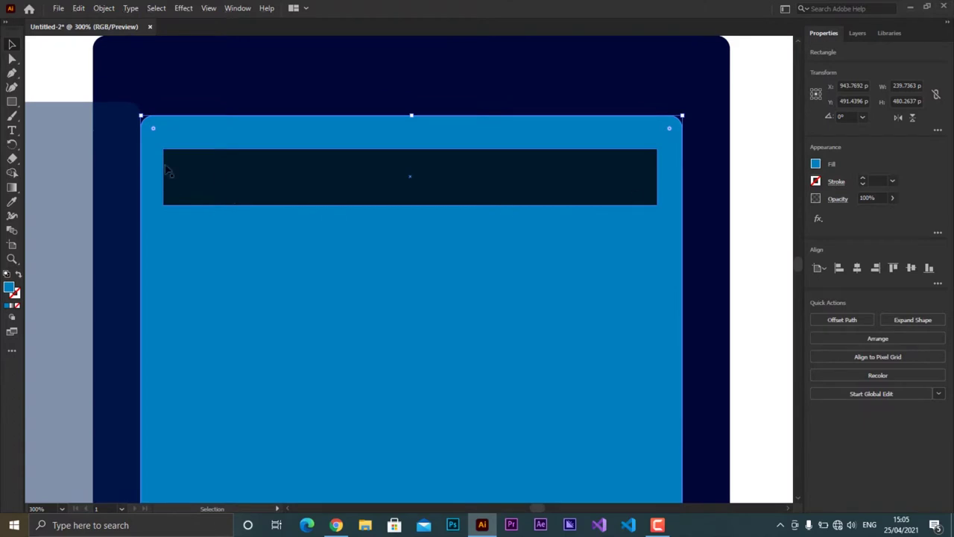
Draw a thin blue bar inside the dark strip and position it.
click(11, 101)
key(ctrl+plus)
key(ctrl+plus)
key(ctrl+plus)
drag(143, 122, 321, 141)
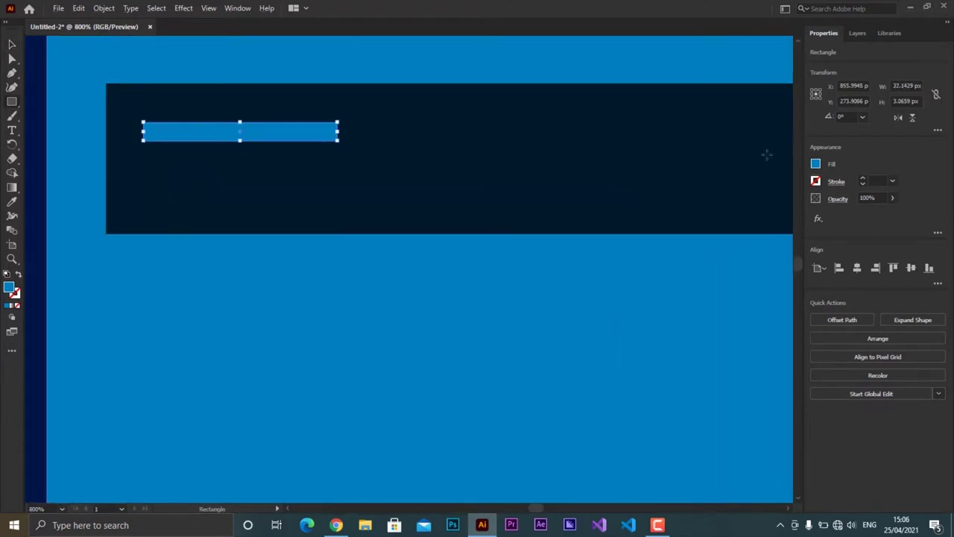
click(815, 164)
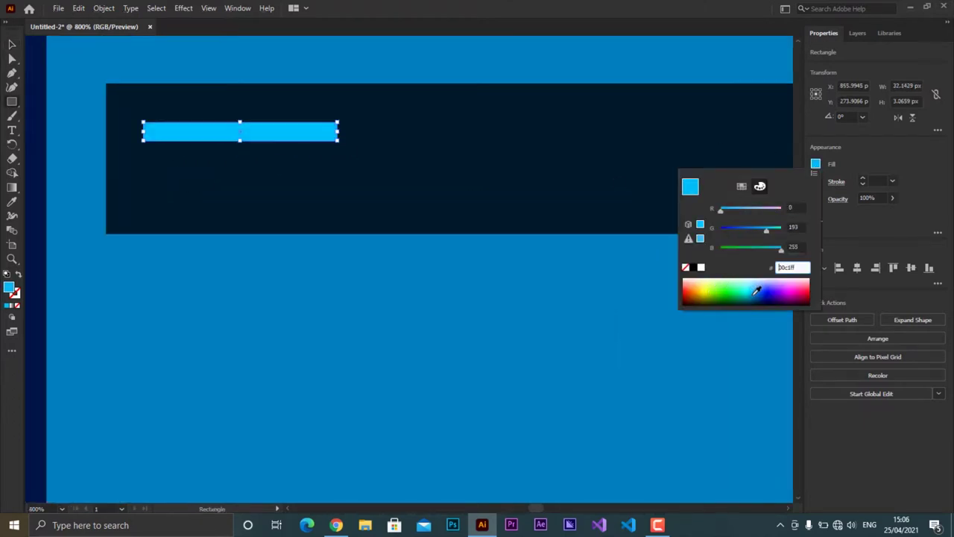
key(Escape)
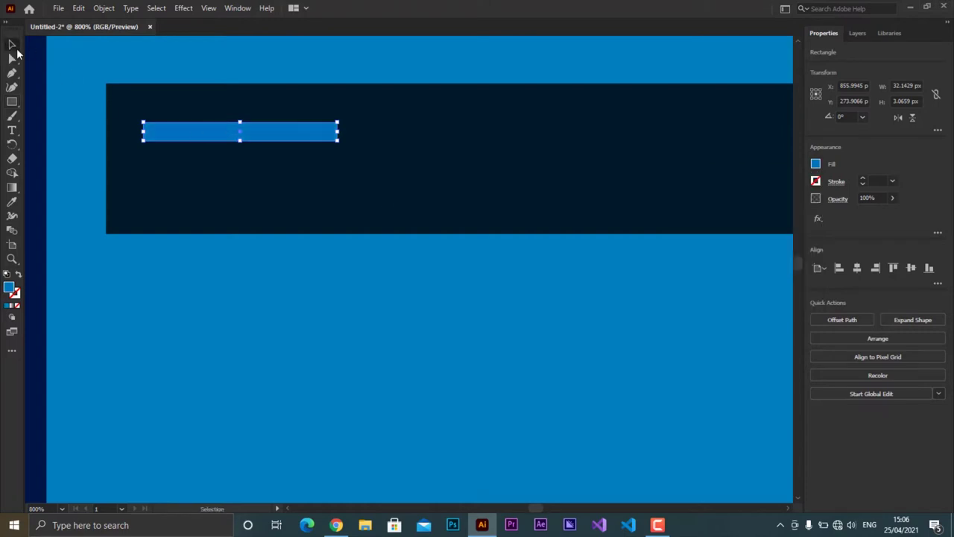
drag(181, 135, 181, 145)
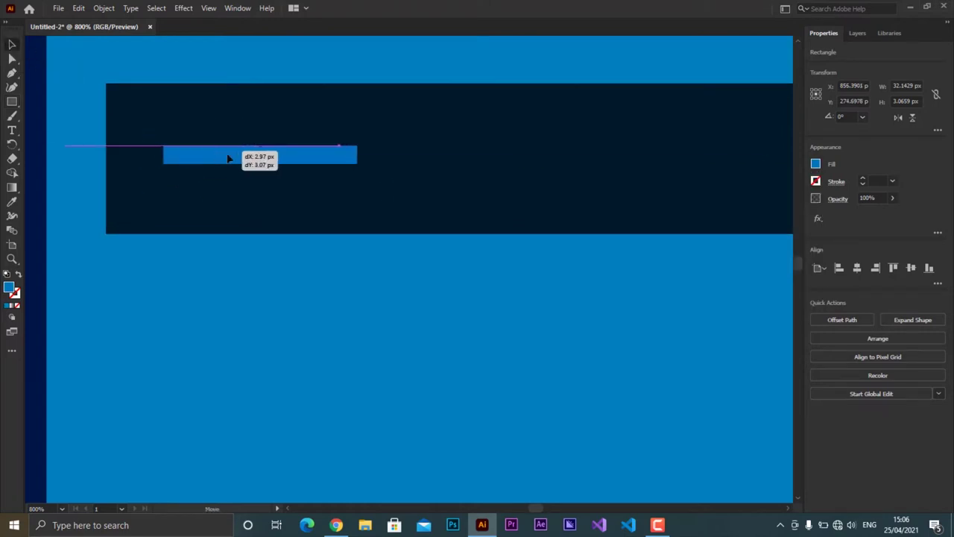
drag(181, 141, 192, 139)
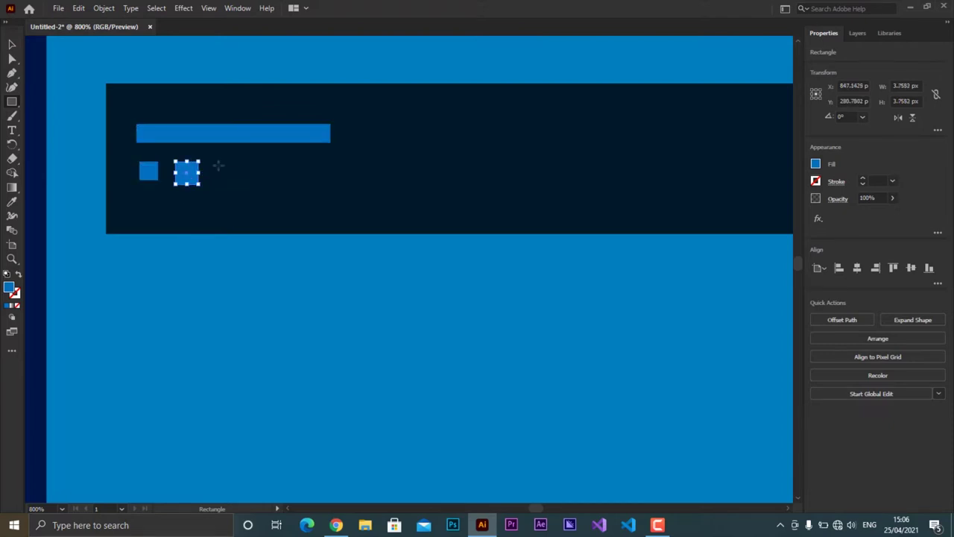
Remove the extra square and copy the small blue square across to form a row.
key(ctrl+z)
key(v)
click(149, 173)
key(ctrl+plus)
key(ctrl+plus)
key(ctrl+plus)
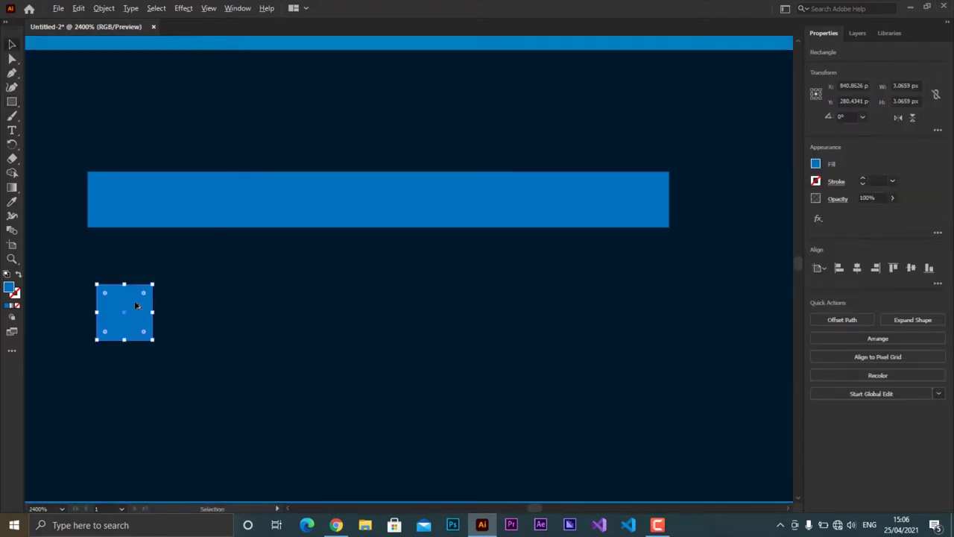
drag(137, 305, 483, 309)
key(ctrl+minus)
key(ctrl+minus)
Distribute the six small squares evenly along the row.
click(328, 190)
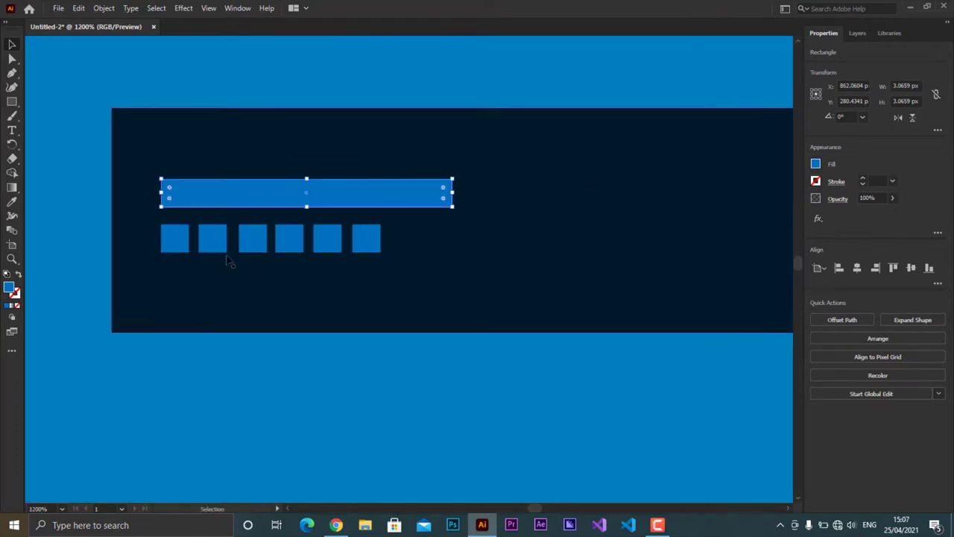
click(365, 239)
shift+click(328, 238)
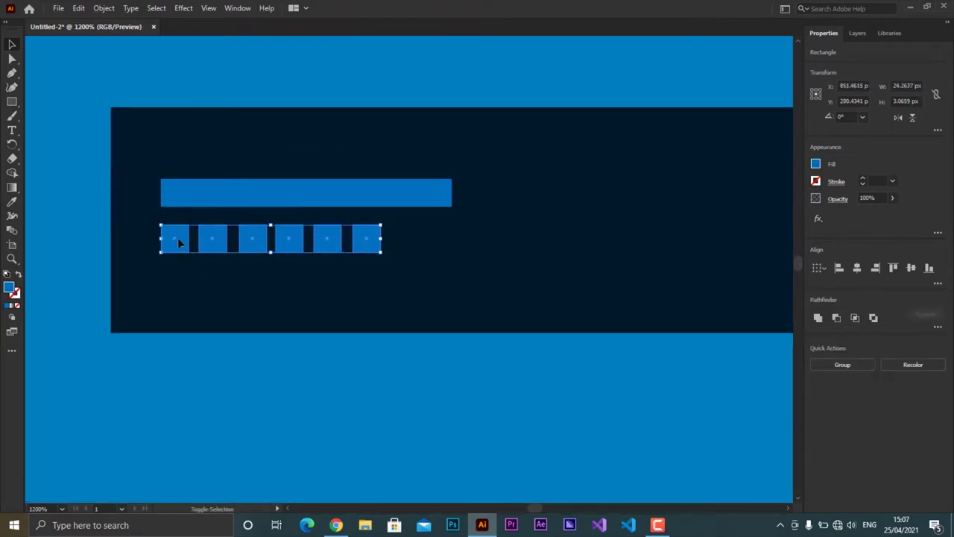
click(857, 268)
key(ctrl+z)
click(938, 284)
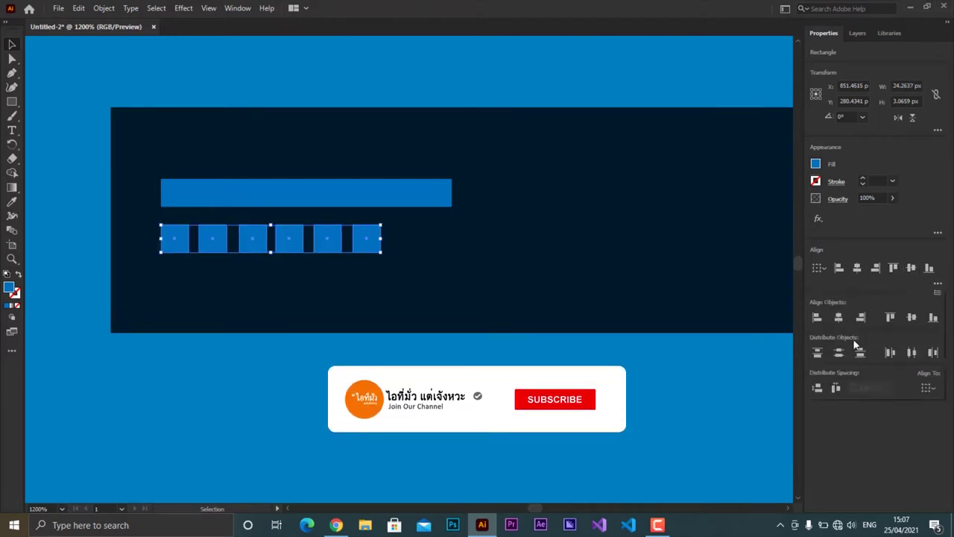
click(911, 351)
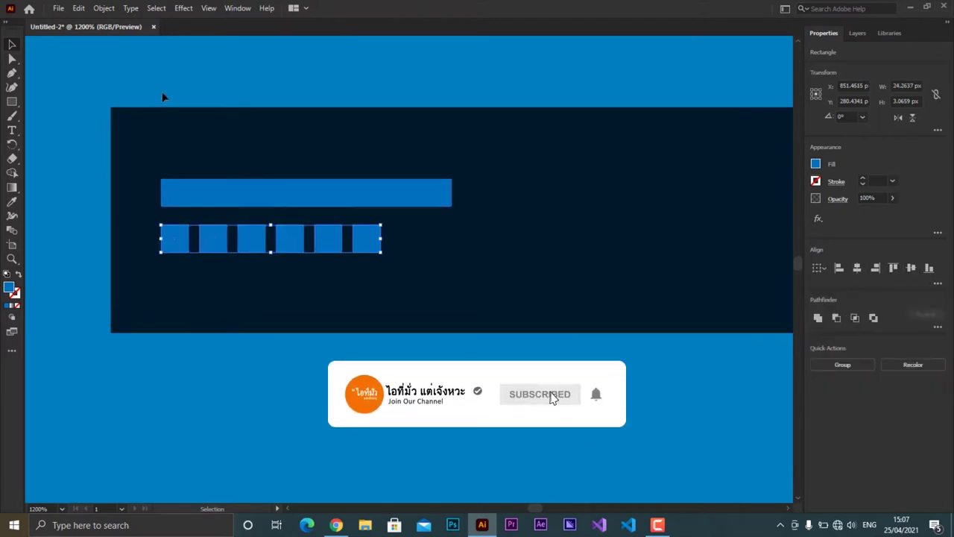
Fill the first three small squares bright green.
scroll(268, 233, up, 5)
click(158, 232)
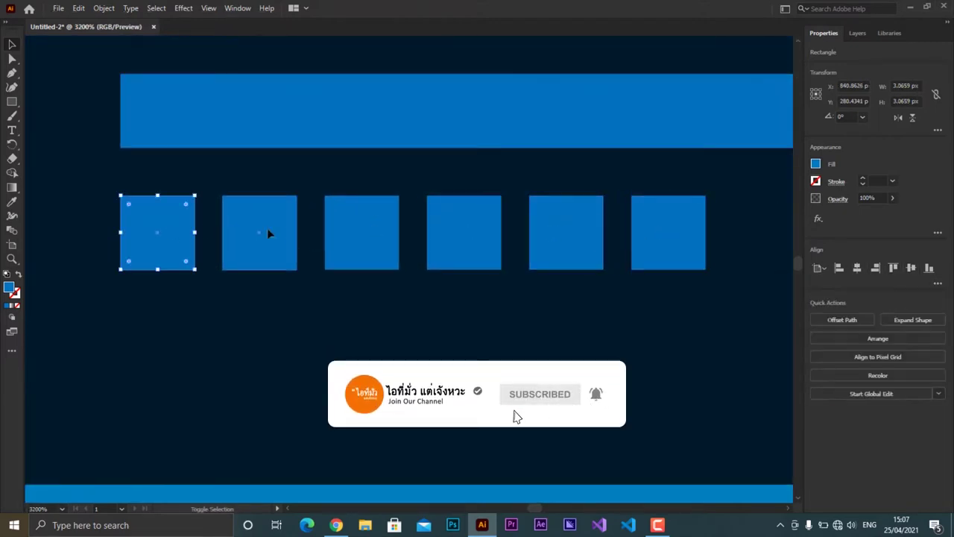
shift+click(269, 234)
shift+click(342, 232)
click(816, 163)
click(731, 287)
drag(731, 287, 714, 285)
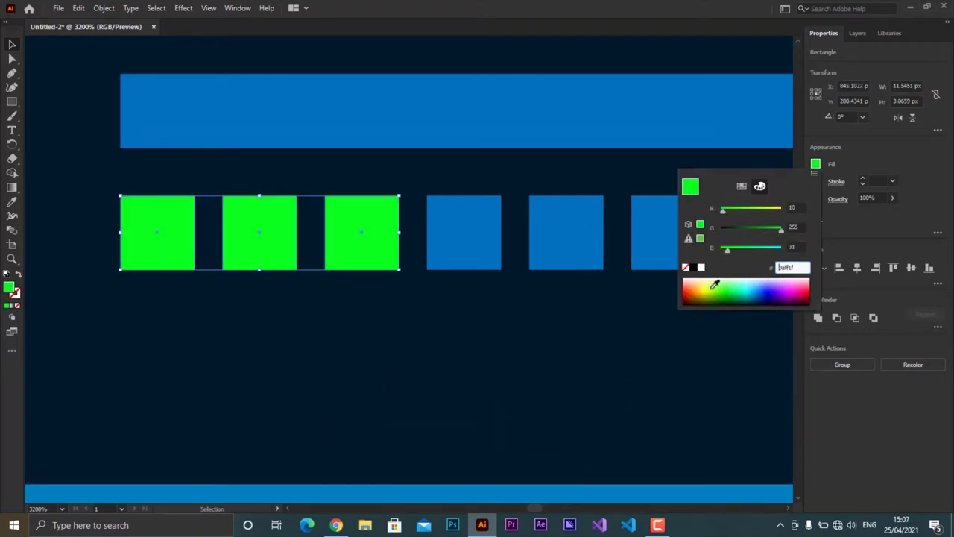
key(Escape)
Make the fourth square yellow e6ff0a and the third square orange ffb61f.
click(492, 254)
click(816, 163)
click(708, 286)
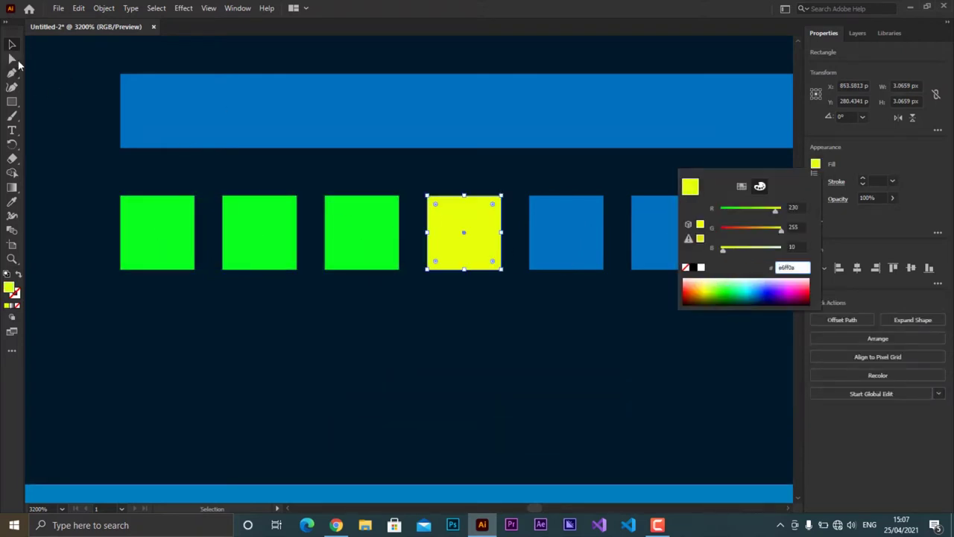
click(361, 232)
click(815, 163)
click(698, 290)
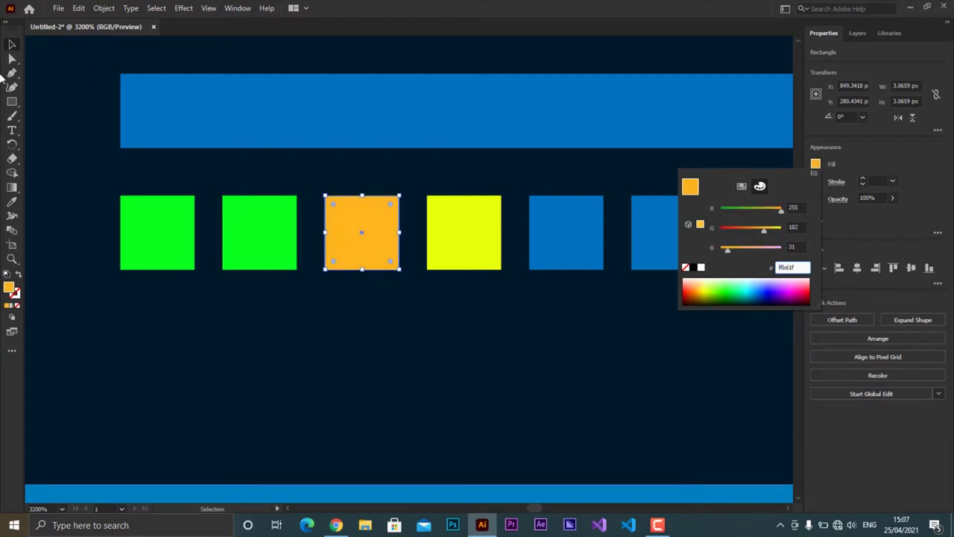
click(75, 175)
scroll(199, 219, down, 4)
scroll(123, 228, down, 3)
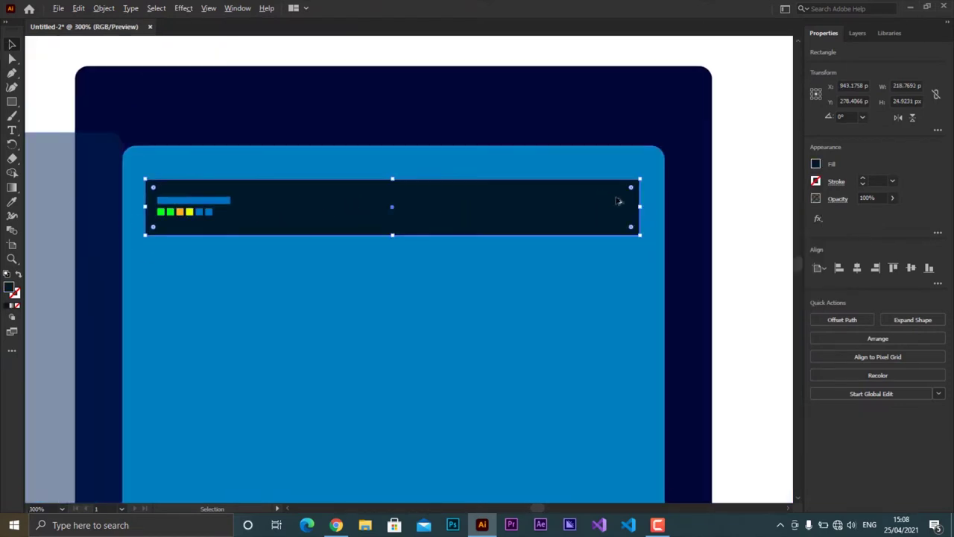
Draw a thin #47ff00 green bar on the dark panel's right and nudge it into place.
scroll(618, 200, up, 1)
key(m)
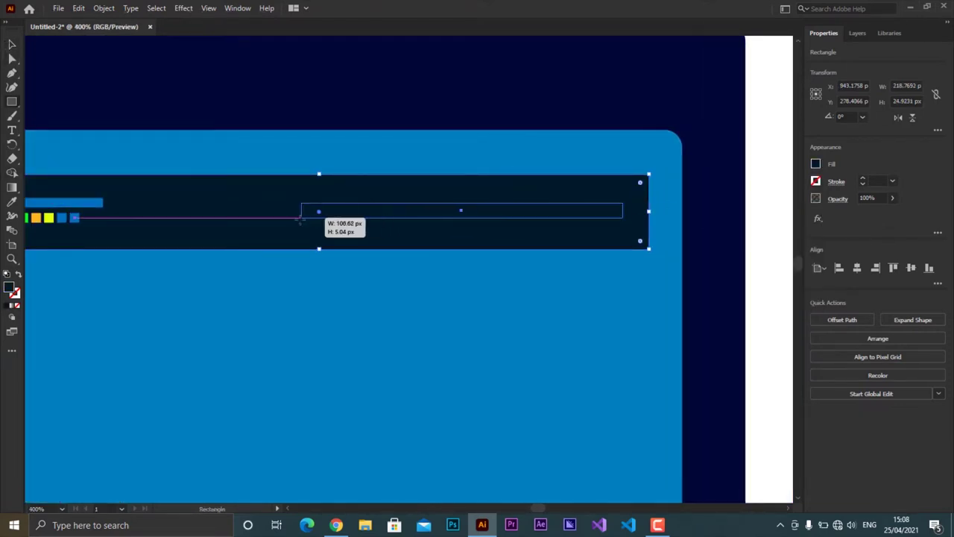
drag(292, 218, 272, 217)
click(816, 164)
click(723, 286)
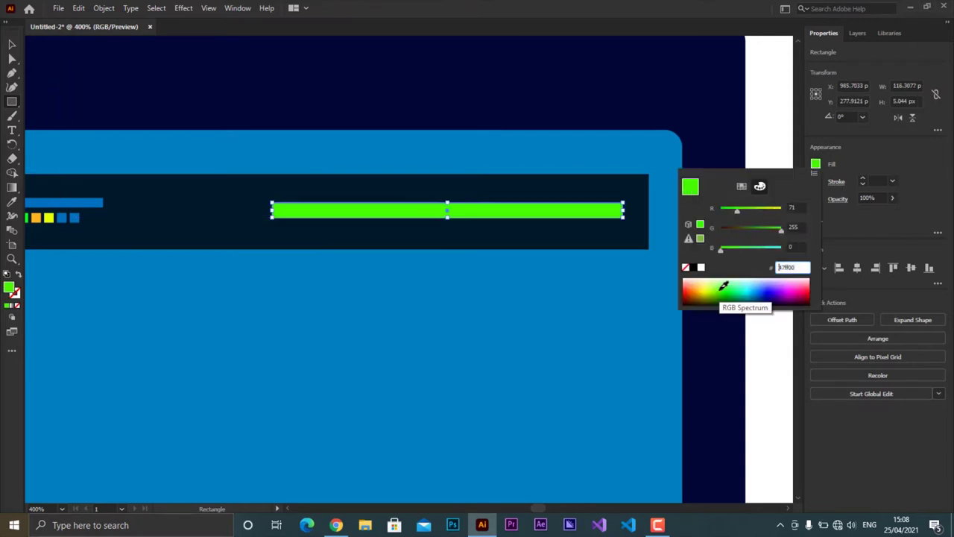
click(108, 105)
key(Escape)
key(v)
drag(387, 216, 388, 213)
key(ctrl+1)
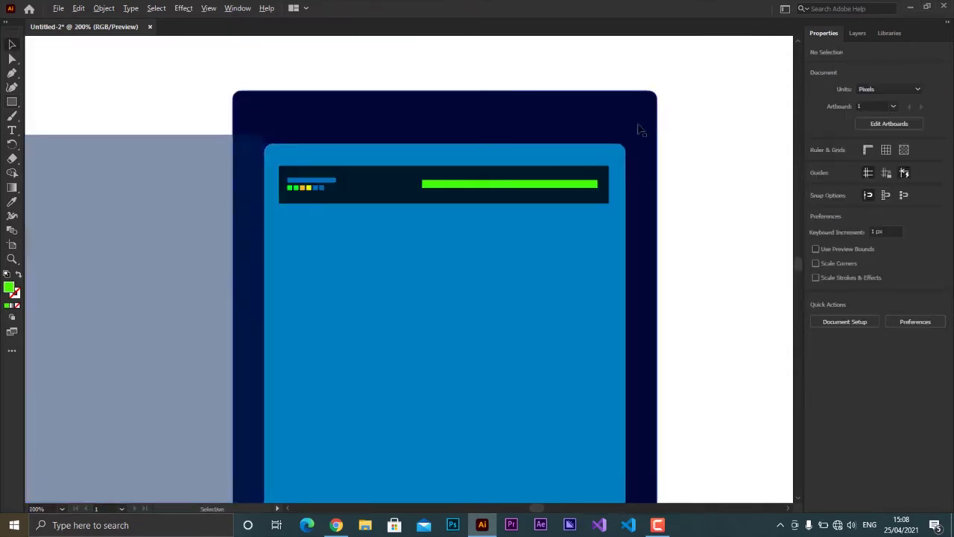
Select the server unit and Alt-drag its first copy down the rack.
scroll(392, 146, up, 3)
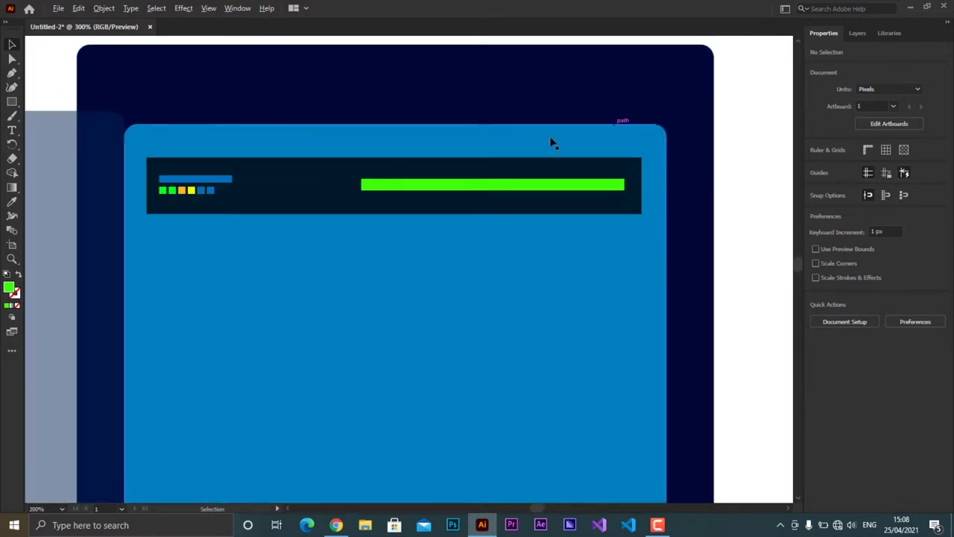
drag(144, 145, 140, 139)
click(103, 8)
click(127, 134)
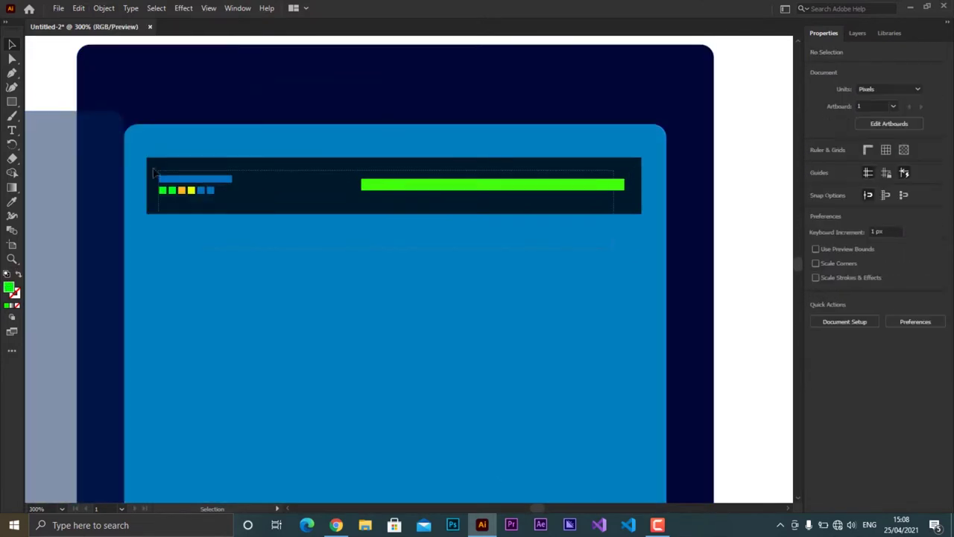
drag(152, 173, 154, 173)
drag(331, 207, 313, 281)
Keep Alt-dragging server unit copies downward until nine units fill the rack.
scroll(313, 282, down, 1)
scroll(302, 224, down, 2)
mouse_move(302, 175)
mouse_down()
mouse_move(296, 375)
mouse_move(296, 357)
mouse_up()
scroll(294, 223, down, 3)
drag(303, 133, 298, 238)
scroll(311, 183, down, 3)
scroll(292, 85, down, 3)
scroll(313, 108, down, 2)
mouse_move(292, 85)
mouse_down()
mouse_move(313, 109)
mouse_move(309, 221)
mouse_up()
scroll(313, 253, down, 5)
key(ctrl+1)
click(539, 291)
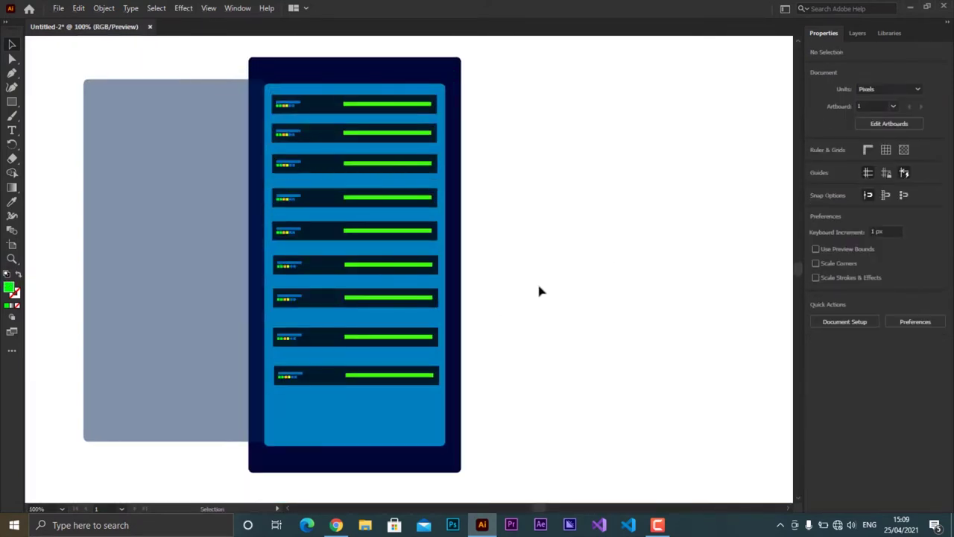
Distribute the nine server units by vertical centre and lock them in place.
drag(333, 89, 335, 391)
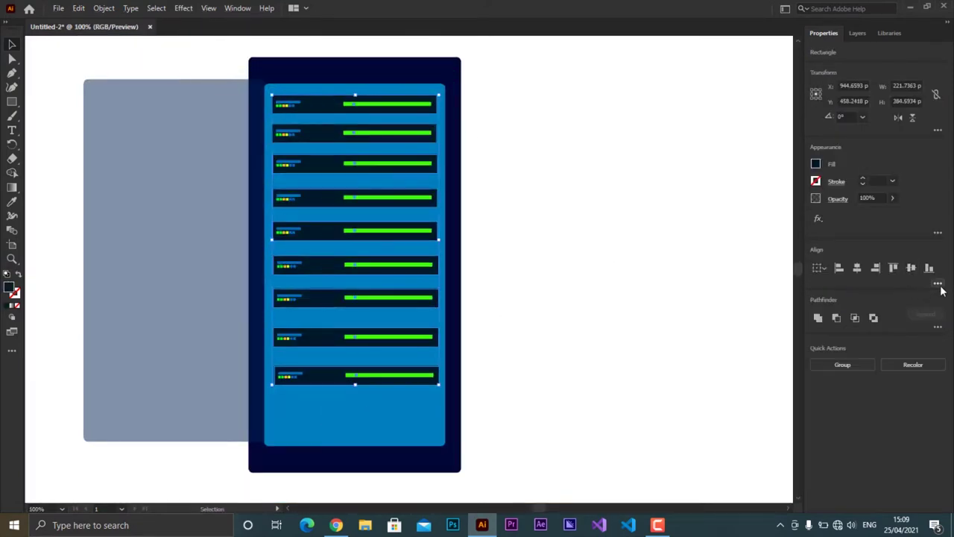
click(938, 284)
click(840, 354)
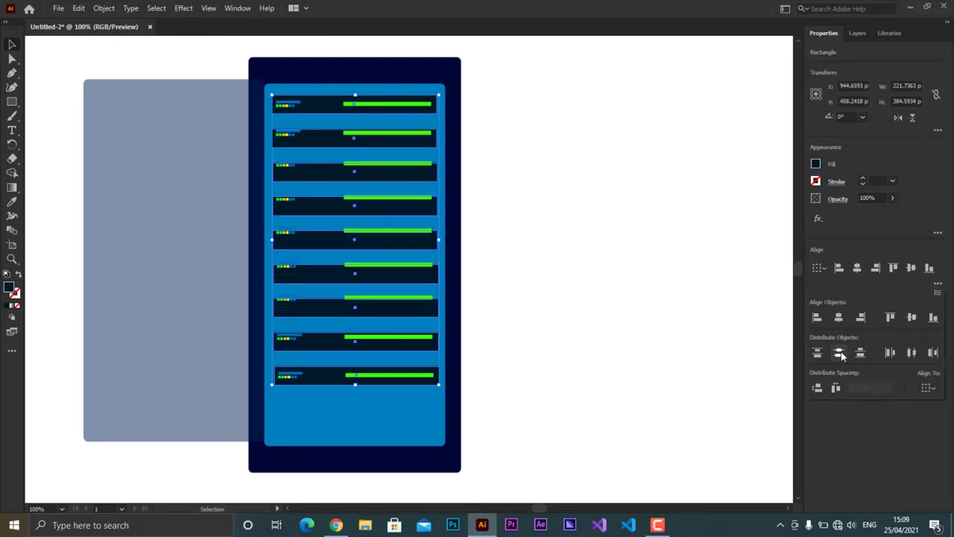
scroll(201, 289, up, 5)
scroll(201, 290, down, 5)
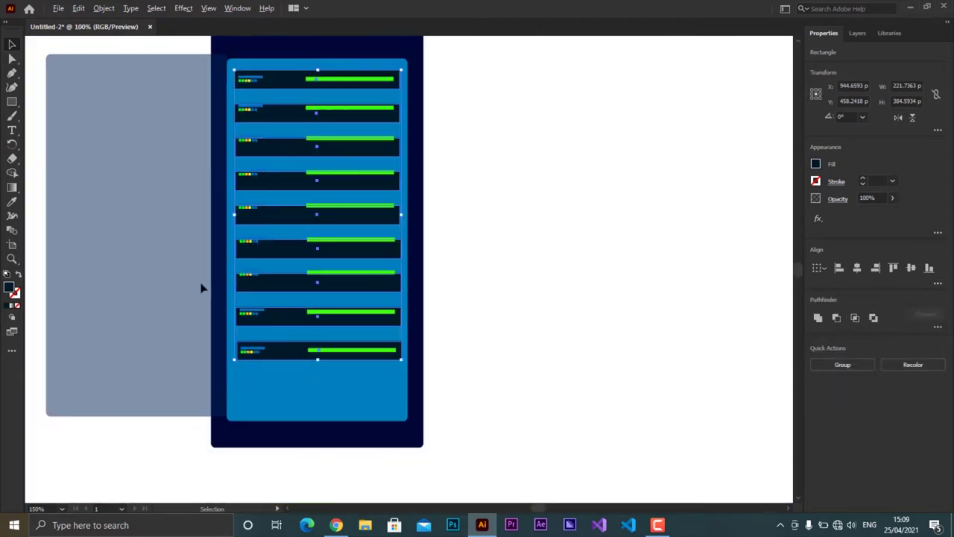
scroll(260, 73, up, 3)
click(103, 8)
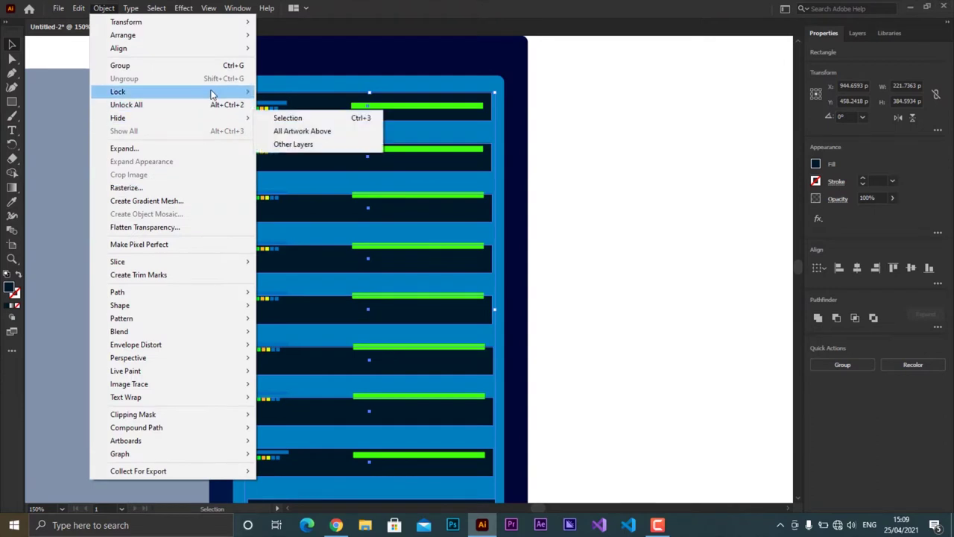
click(291, 117)
Lower the blue bars, squares and green bars inside the top two server rows.
scroll(253, 111, up, 5)
mouse_move(250, 110)
mouse_down()
mouse_move(179, 43)
mouse_move(224, 94)
mouse_up()
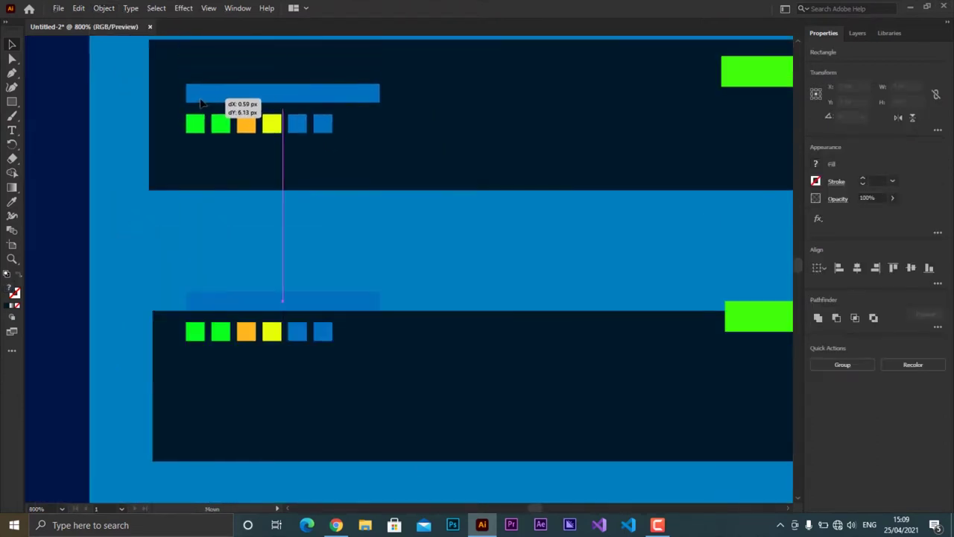
scroll(195, 101, down, 4)
drag(233, 195, 233, 212)
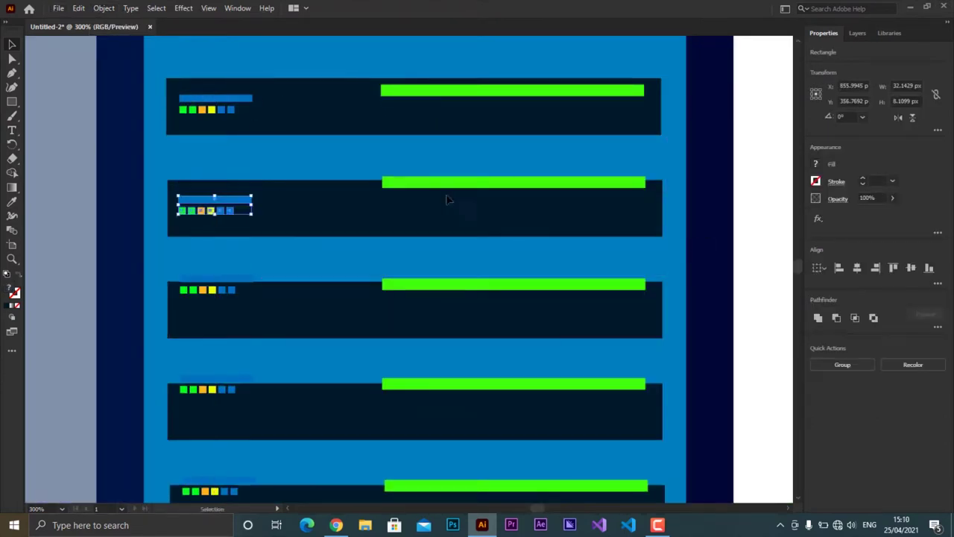
drag(447, 183, 443, 211)
drag(485, 91, 454, 107)
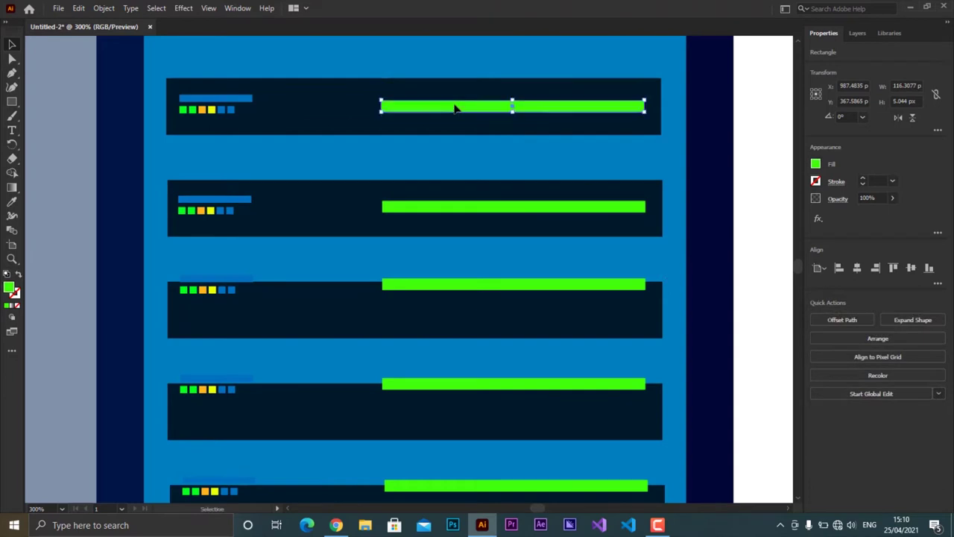
Redistribute the server rows evenly by their vertical centres.
scroll(479, 269, down, 4)
key(v)
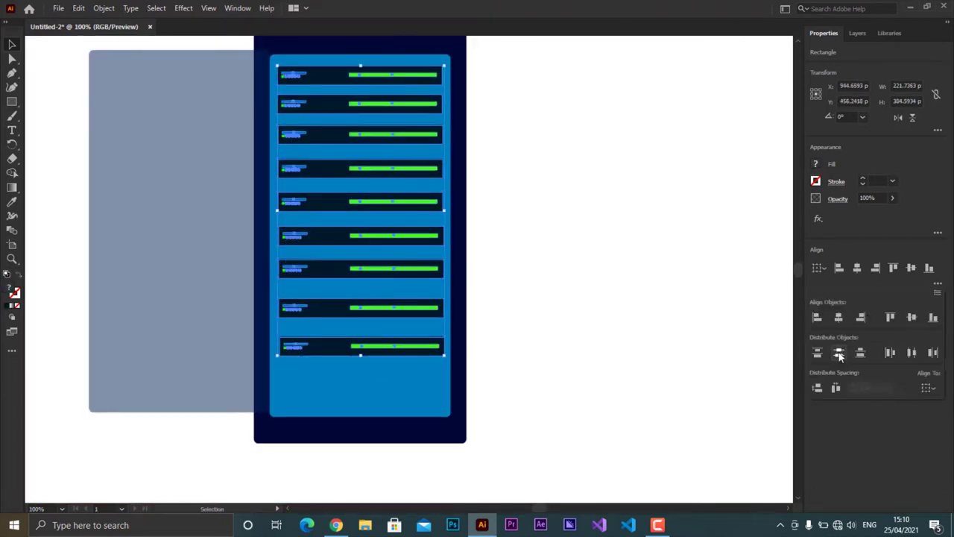
click(839, 355)
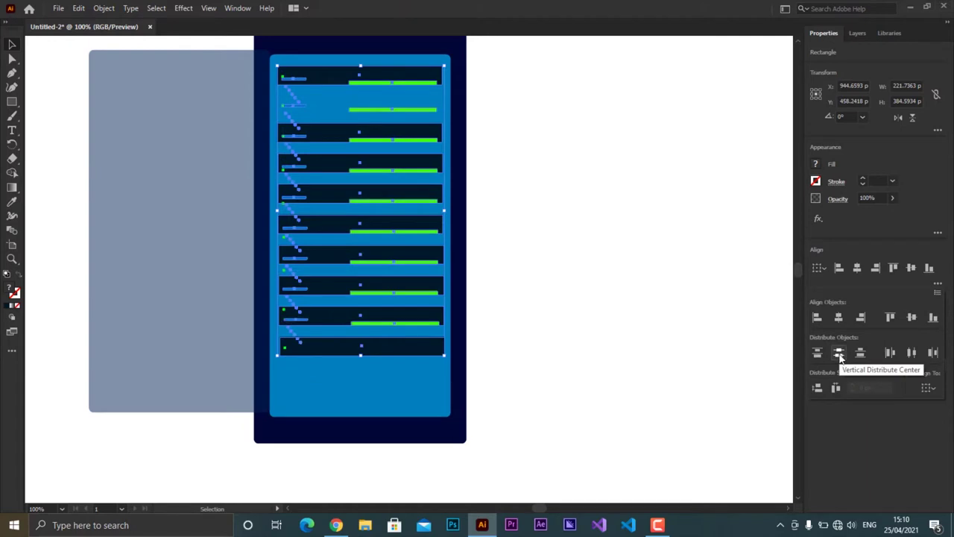
click(343, 392)
drag(338, 363, 323, 68)
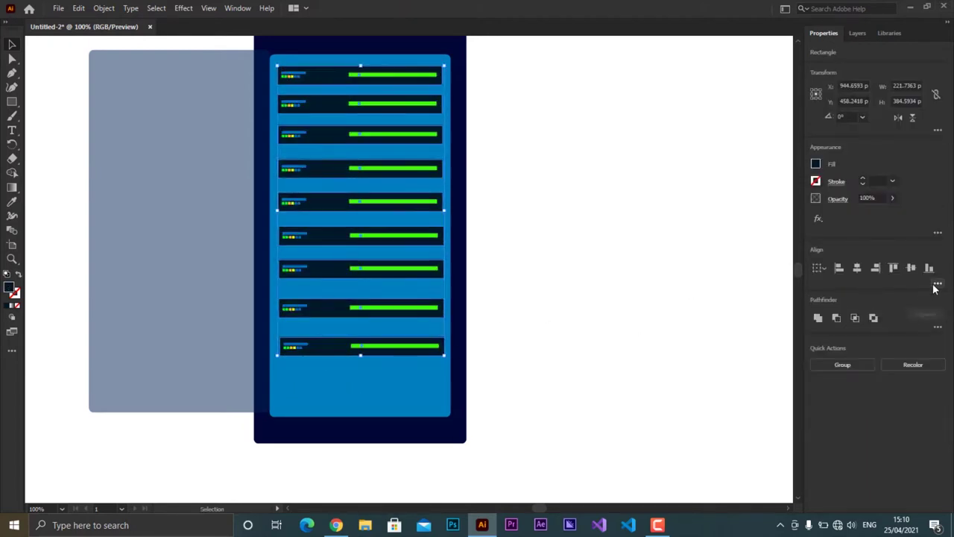
click(526, 340)
Move the green bar further down within its server-unit row.
scroll(392, 251, up, 3)
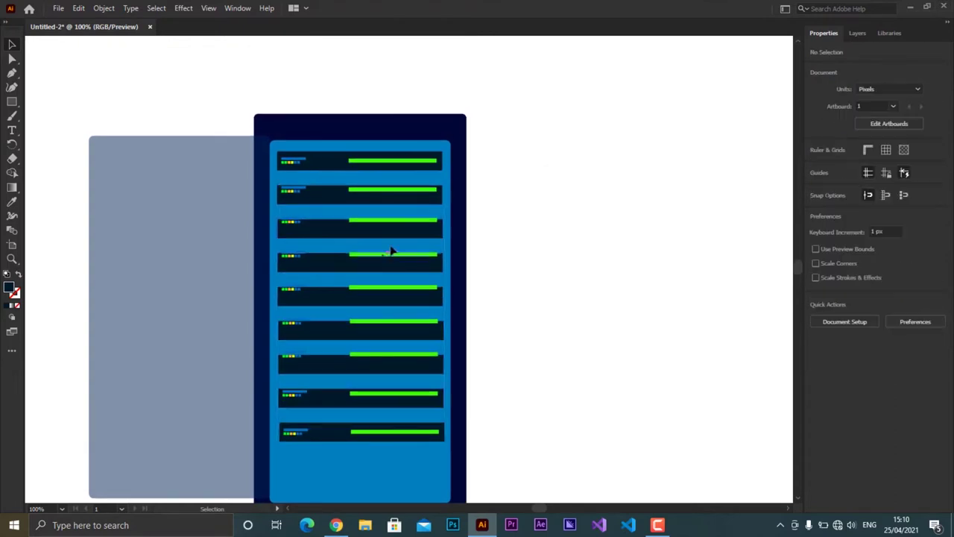
scroll(403, 184, up, 4)
mouse_move(304, 287)
mouse_down()
mouse_move(304, 308)
mouse_move(334, 259)
mouse_up()
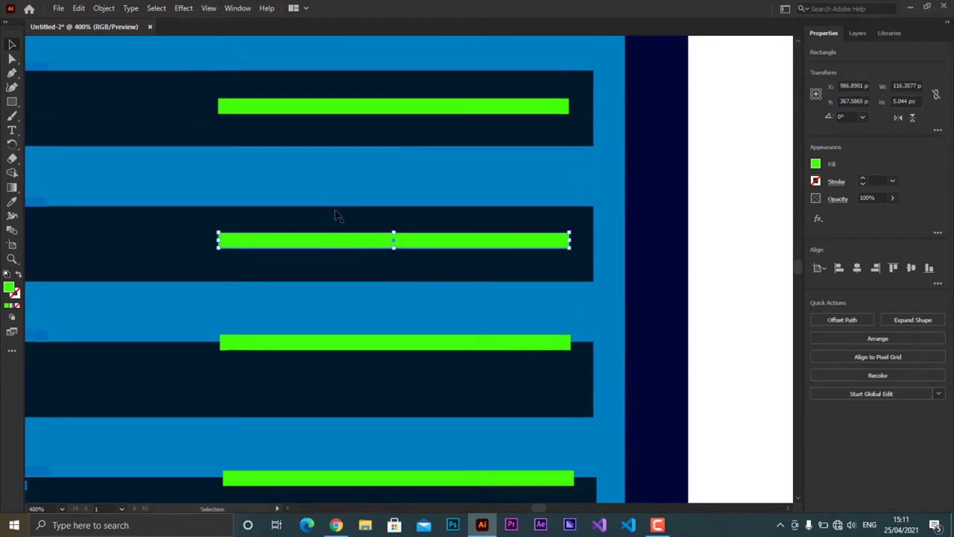
mouse_move(331, 256)
mouse_down()
mouse_move(328, 275)
mouse_move(335, 247)
mouse_up()
scroll(332, 237, down, 2)
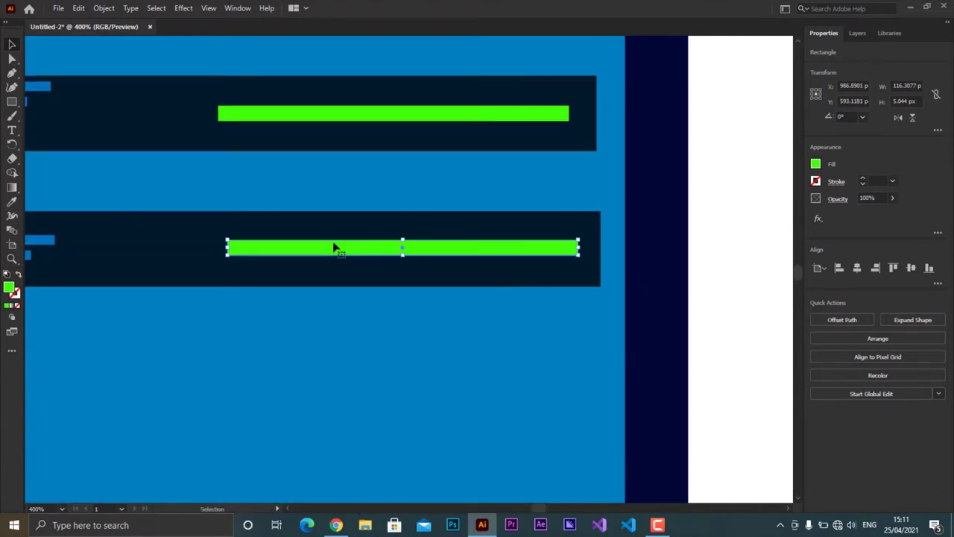
key(ctrl+1)
Select a dark server-unit panel and apply a command from the Object menu.
scroll(398, 404, up, 4)
click(372, 209)
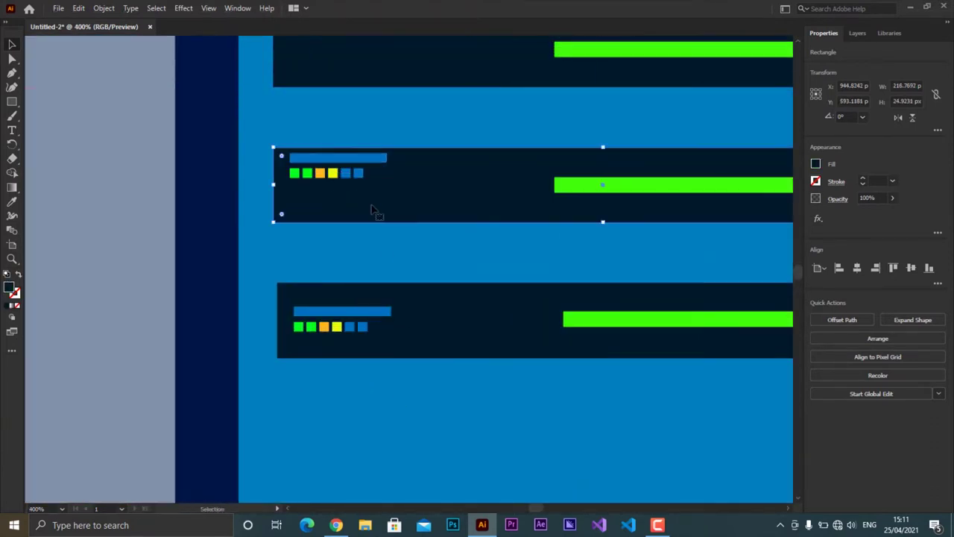
key(a)
scroll(337, 197, down, 5)
scroll(312, 162, up, 3)
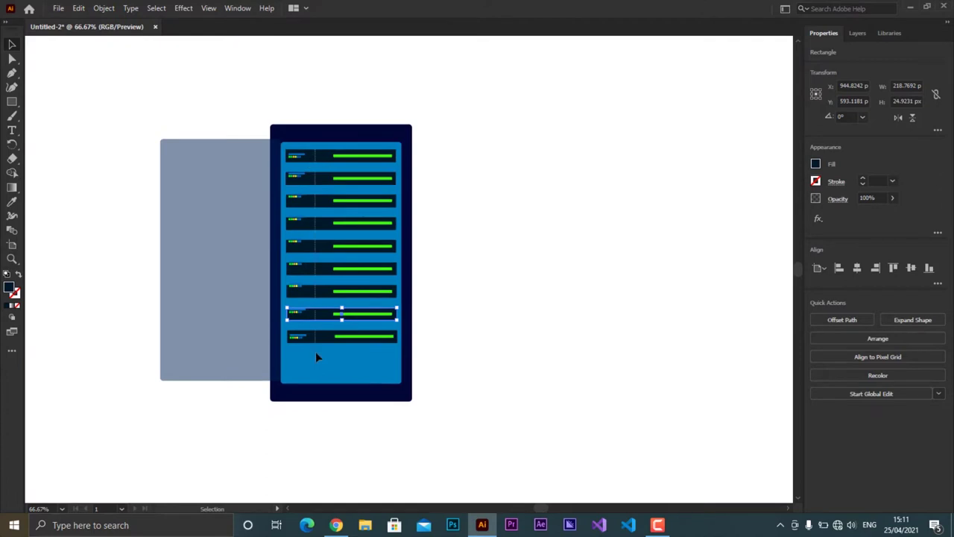
click(104, 8)
click(149, 103)
scroll(290, 347, up, 2)
scroll(290, 347, down, 3)
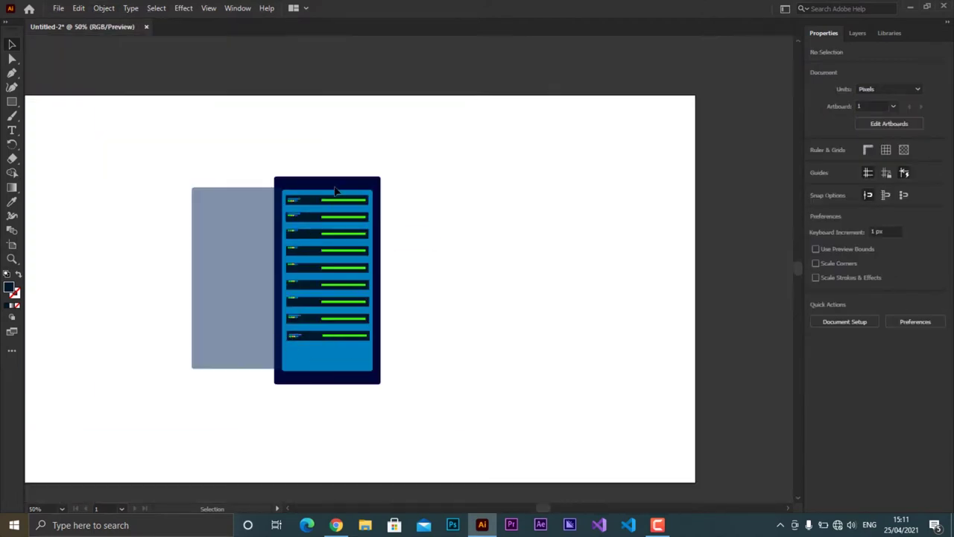
Select the green bars and drag two units' label-and-lights groups into alignment.
click(337, 199)
click(555, 312)
scroll(319, 319, up, 3)
scroll(345, 379, up, 3)
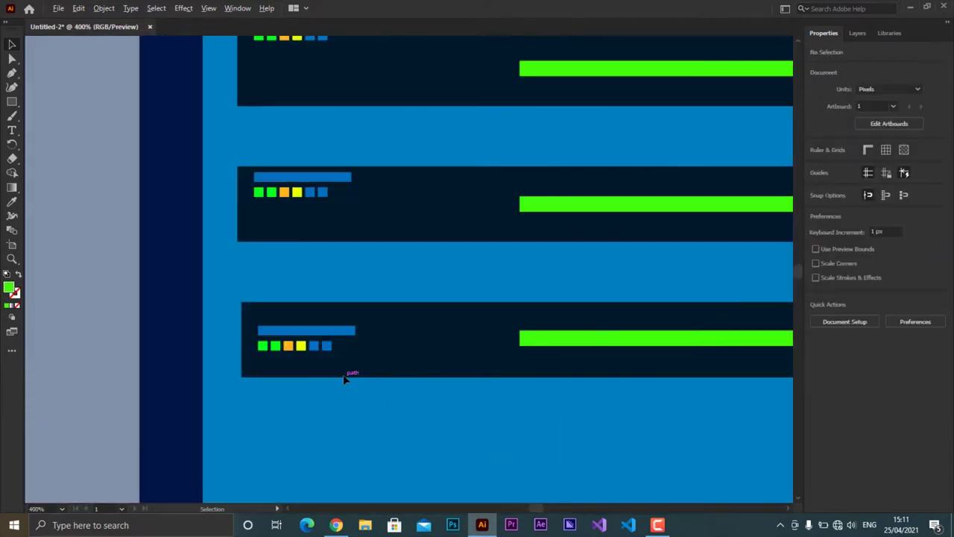
drag(318, 192, 286, 196)
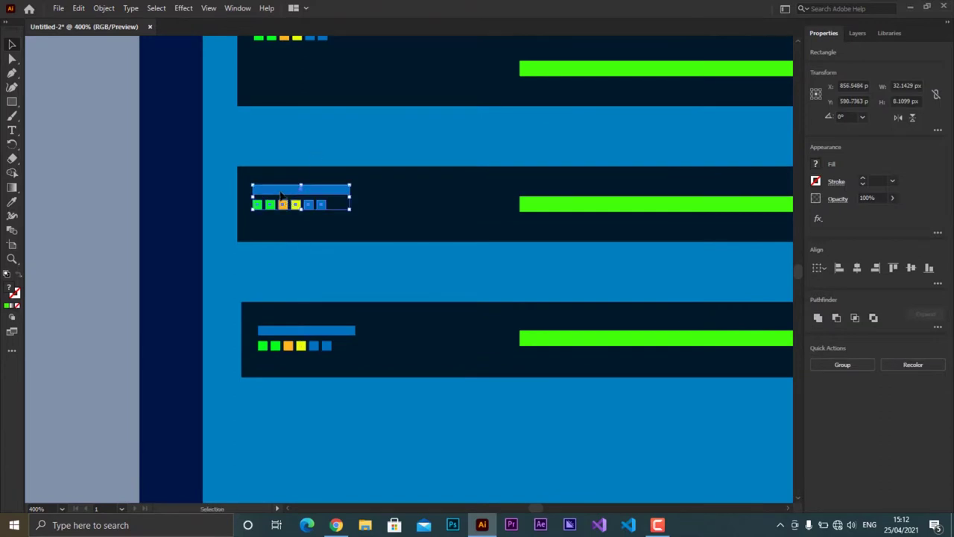
scroll(283, 224, up, 3)
drag(298, 429, 288, 250)
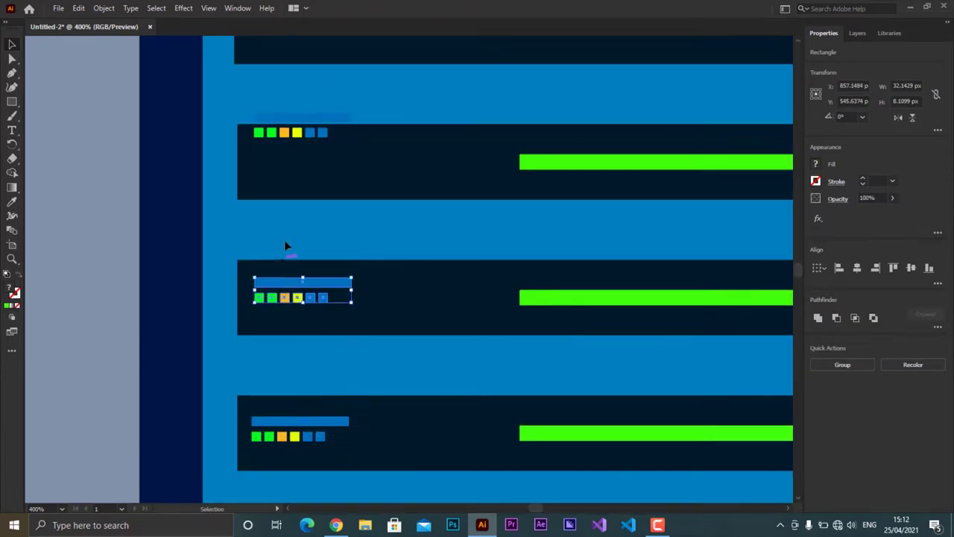
scroll(233, 259, down, 3)
Align the remaining label groups, including the middle unit's, then fit the artboard in view.
drag(302, 446, 302, 313)
scroll(250, 229, down, 1)
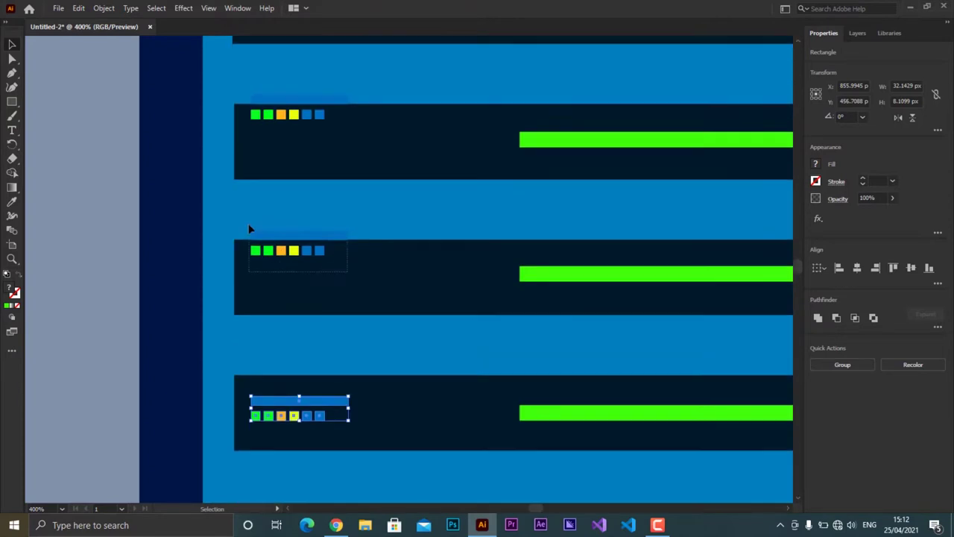
drag(250, 229, 262, 249)
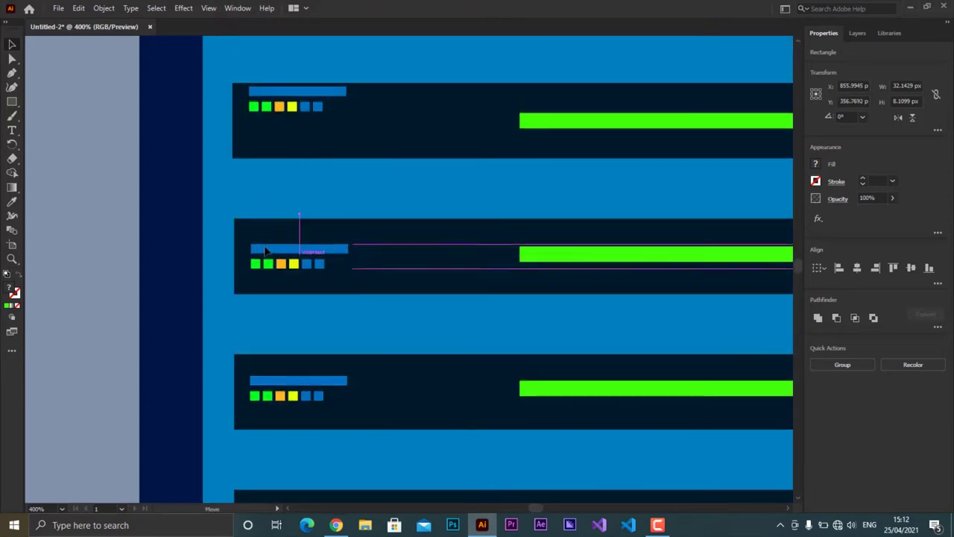
scroll(268, 226, up, 2)
drag(275, 167, 274, 186)
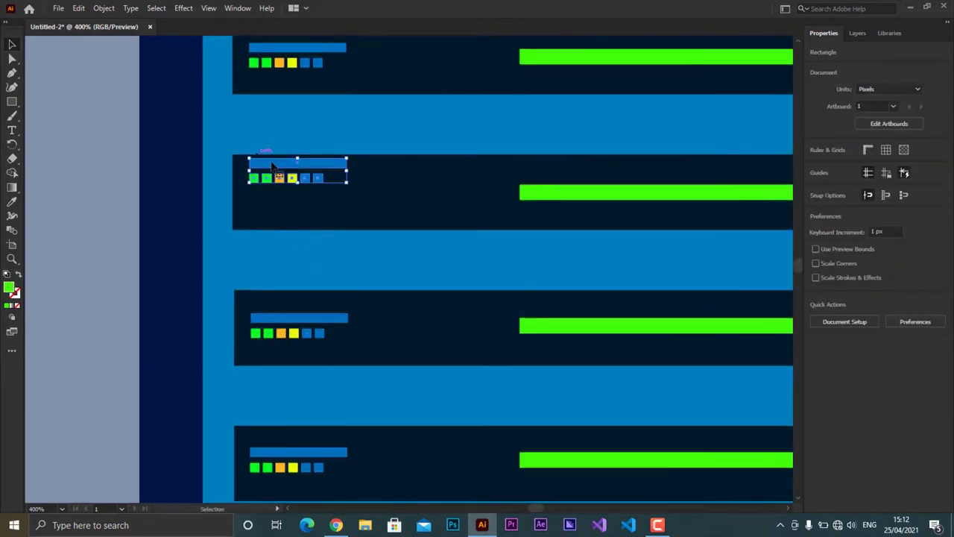
key(ctrl+0)
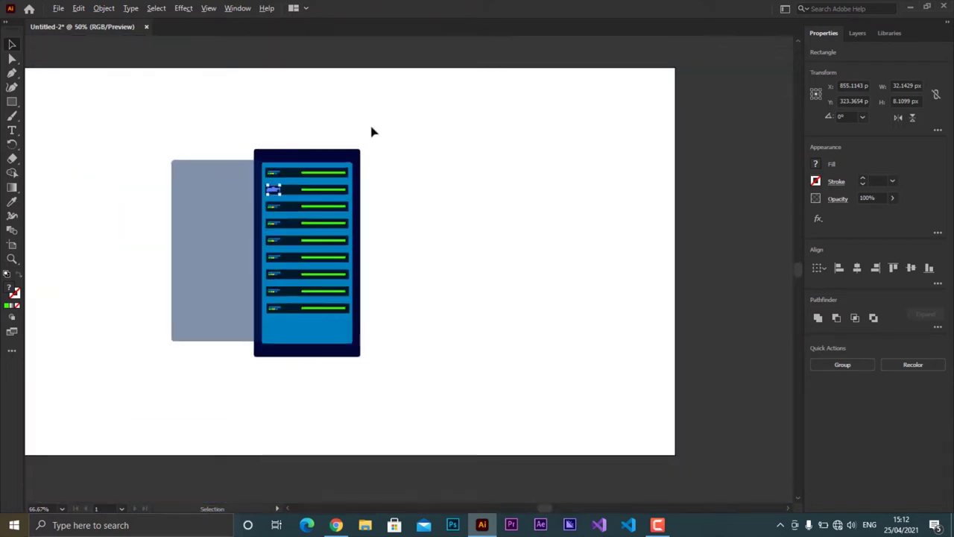
click(373, 132)
scroll(362, 308, up, 1)
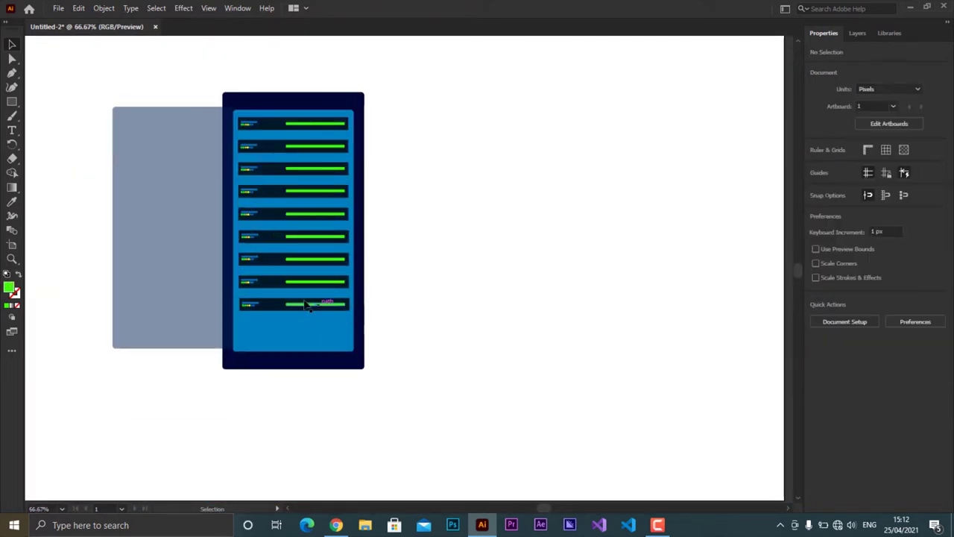
Draw a tall narrow rectangle beside the server rack.
key(m)
mouse_move(466, 130)
mouse_down()
mouse_move(485, 256)
mouse_move(481, 334)
mouse_up()
click(817, 164)
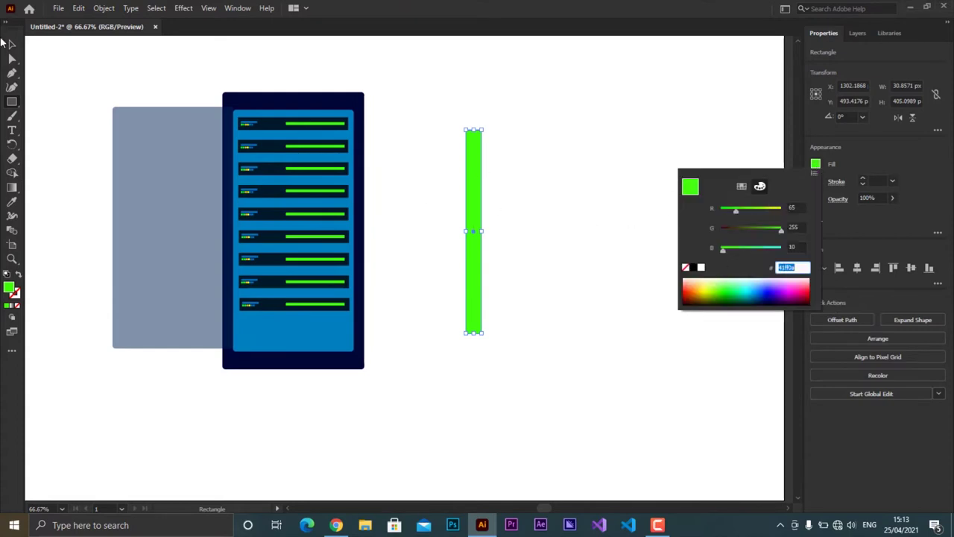
key(Escape)
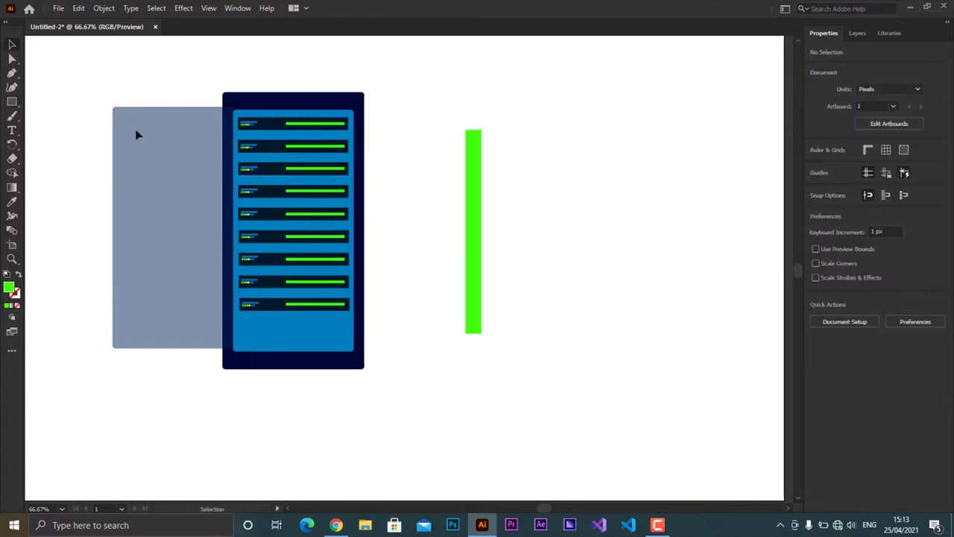
Copy the grey side panel's hex colour and apply it as the new bar's fill.
right_click(137, 135)
click(122, 79)
click(816, 163)
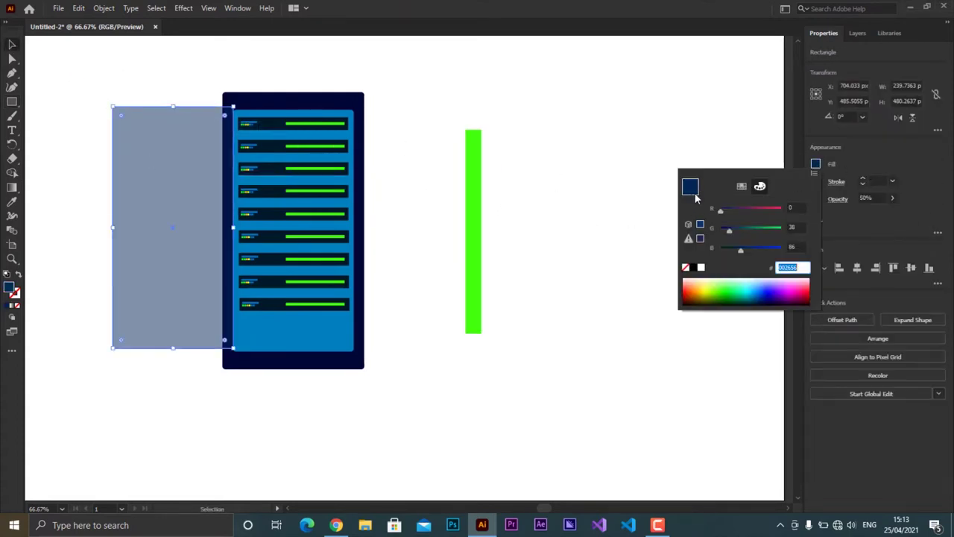
right_click(791, 266)
click(820, 305)
key(Return)
click(545, 351)
click(473, 231)
click(815, 163)
key(ctrl+v)
key(Return)
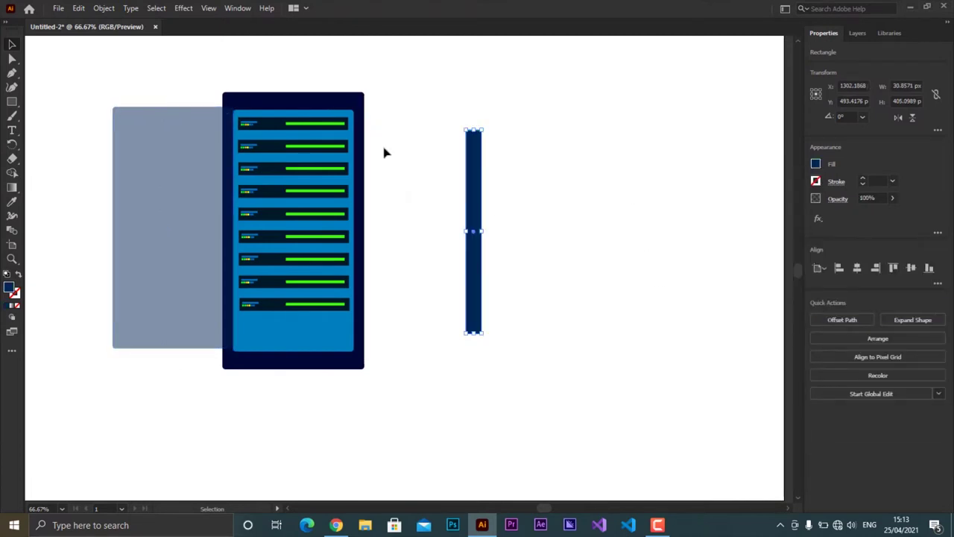
Move the bar onto the grey panel, rotate it about 46.8°, and set 15% opacity.
drag(479, 202, 170, 202)
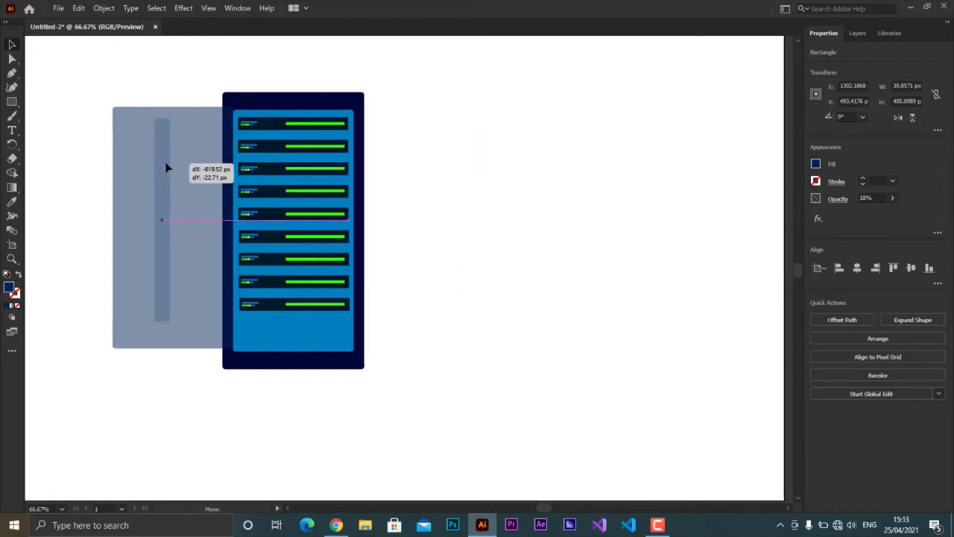
drag(173, 119, 106, 94)
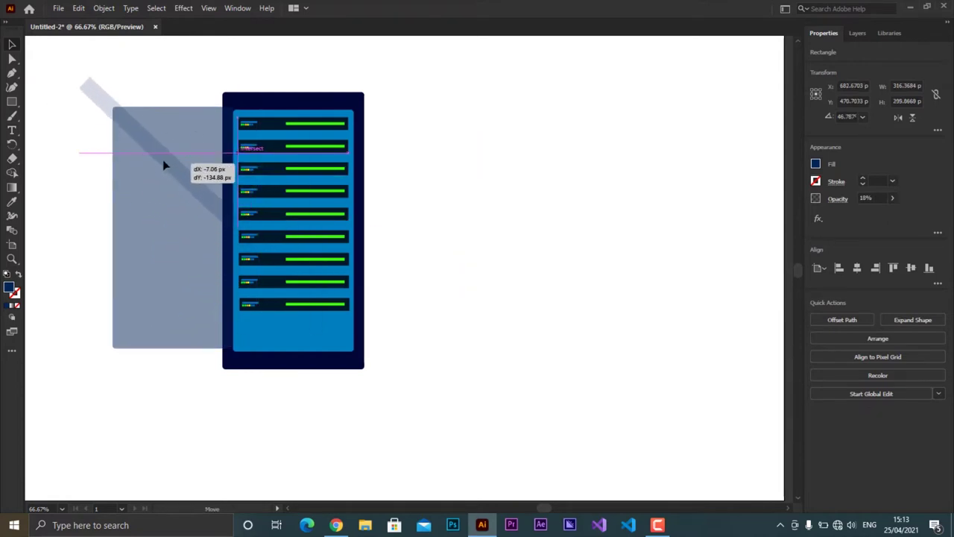
drag(168, 240, 165, 154)
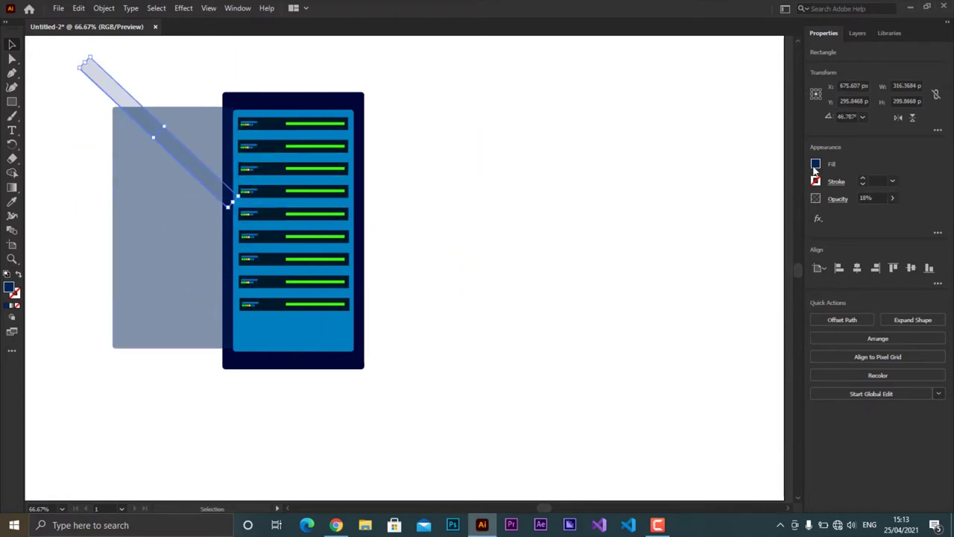
click(892, 198)
click(869, 214)
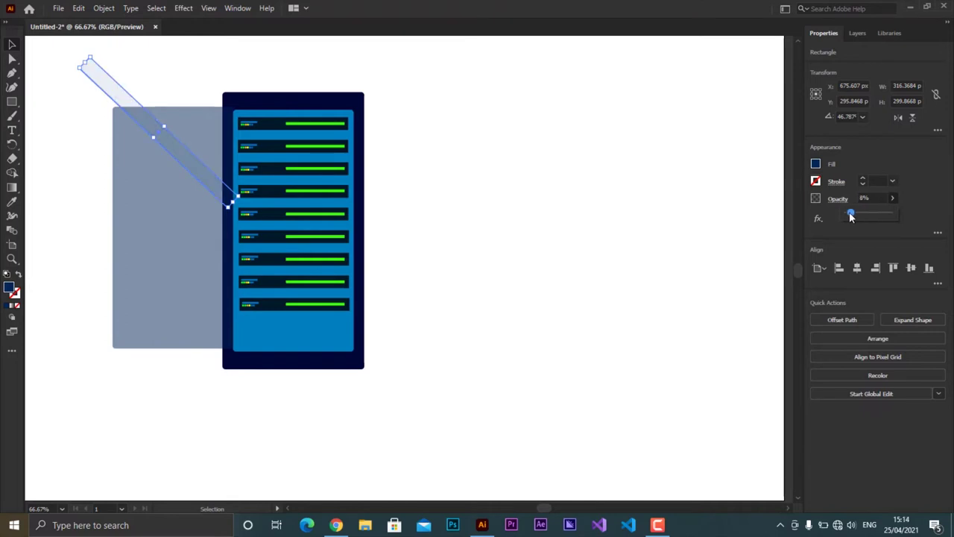
drag(185, 159, 181, 197)
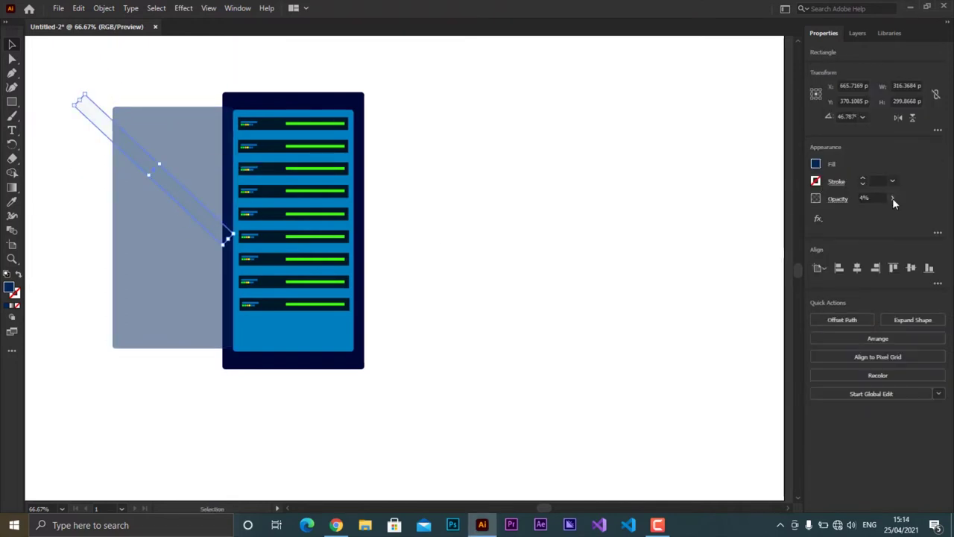
Change the diagonal bar's fill to a pale tint.
click(816, 164)
click(707, 280)
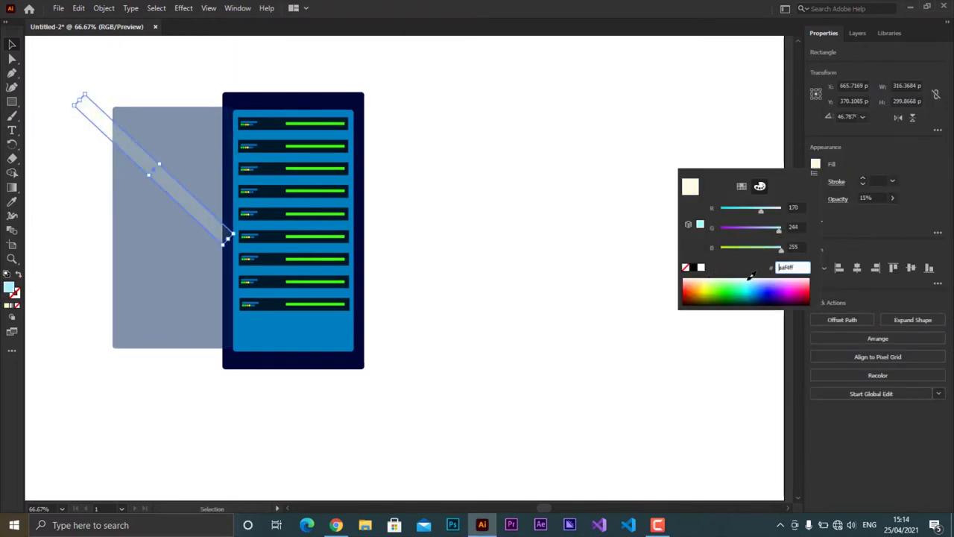
key(Escape)
click(156, 178)
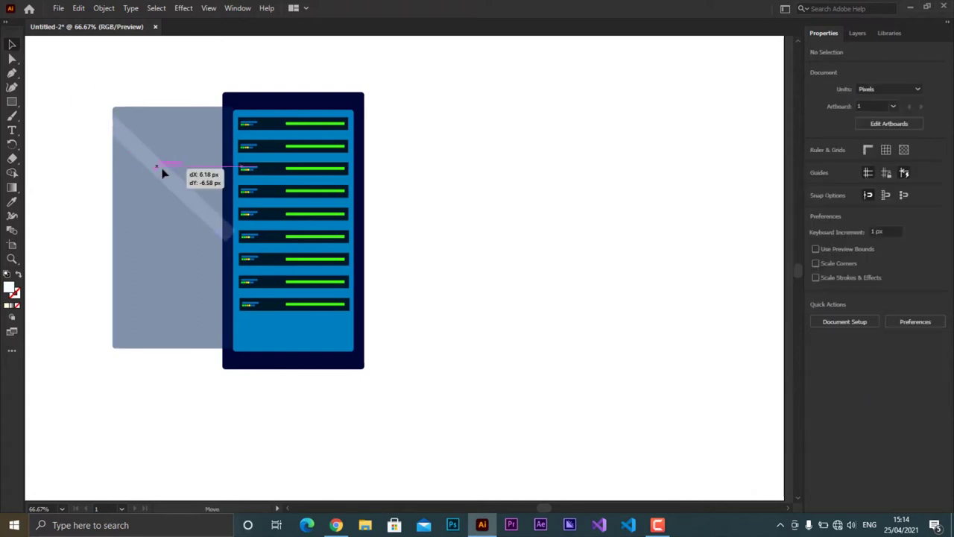
key(ctrl+plus)
key(ctrl+plus)
key(ctrl+plus)
Nudge the diagonal bar up-left and move its corner point to the rack edge.
key(ctrl+minus)
drag(251, 308, 237, 275)
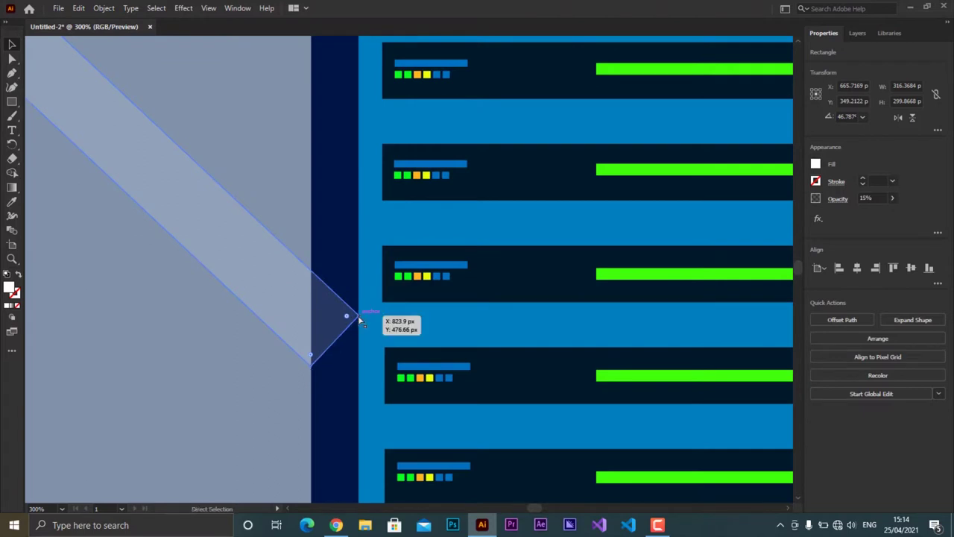
drag(359, 319, 362, 312)
key(v)
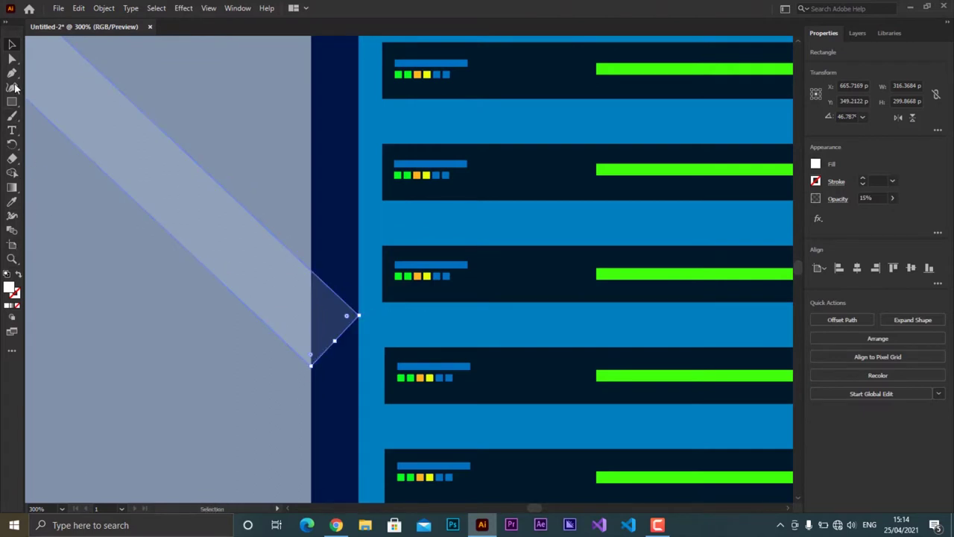
click(358, 319)
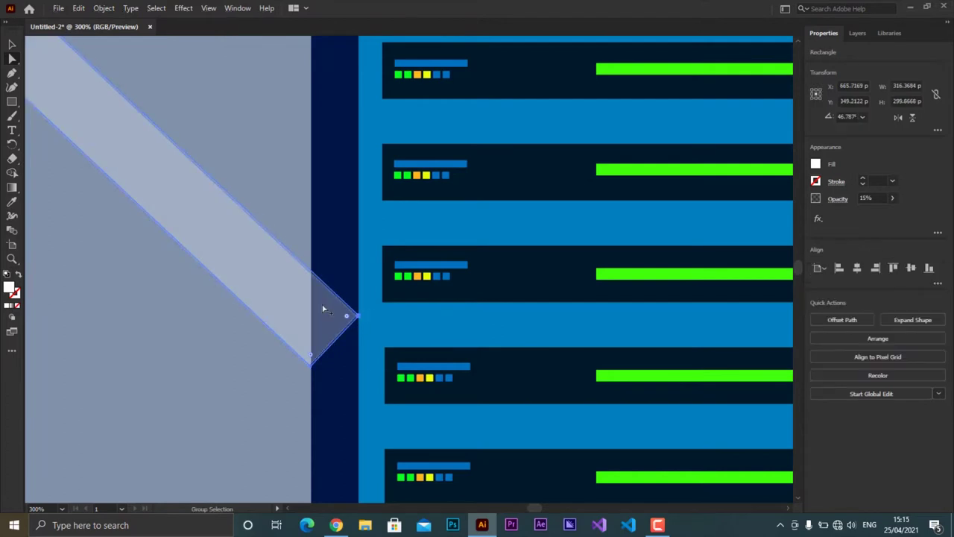
Try duplicating the bar and removing its pointed tip, undoing both attempts.
key(ctrl+d)
drag(300, 317, 334, 228)
key(ctrl+z)
key(ctrl+z)
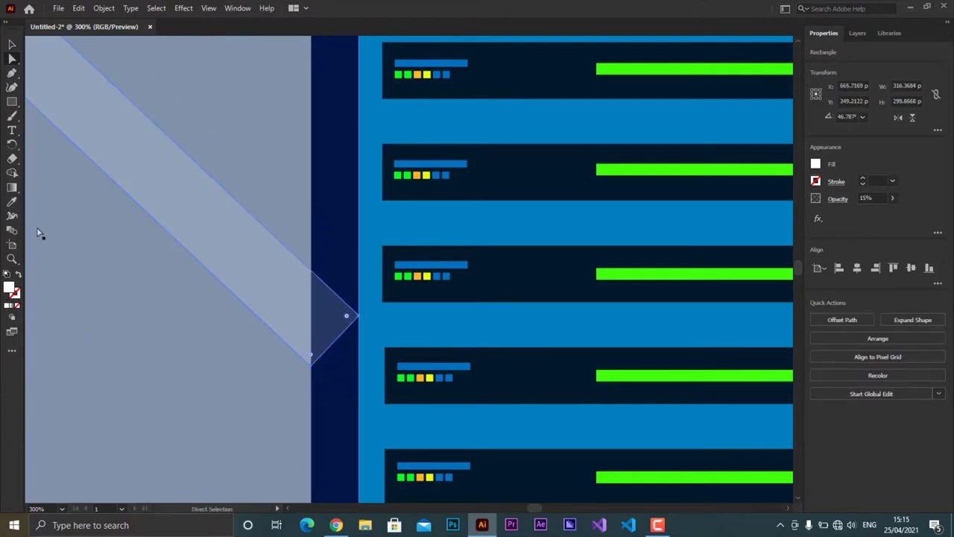
click(14, 61)
right_click(357, 321)
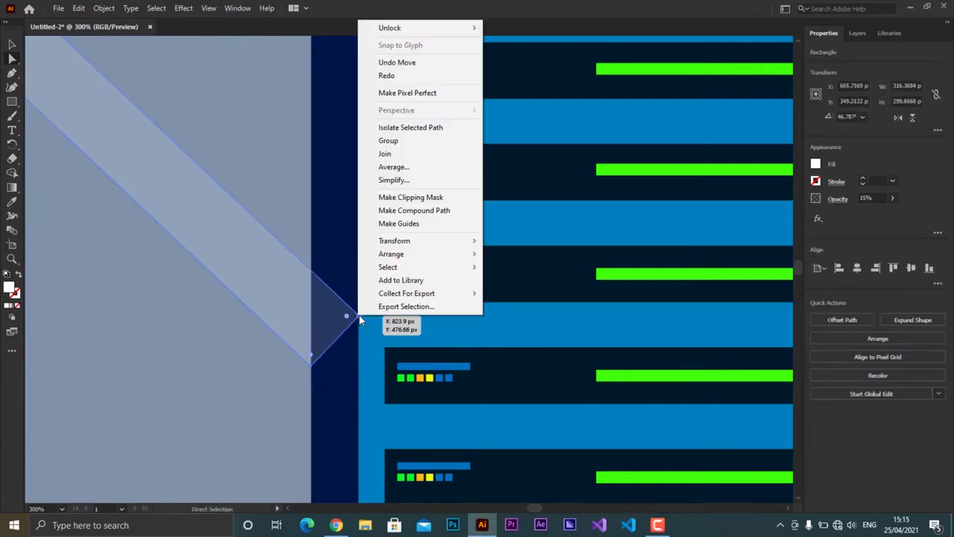
key(Escape)
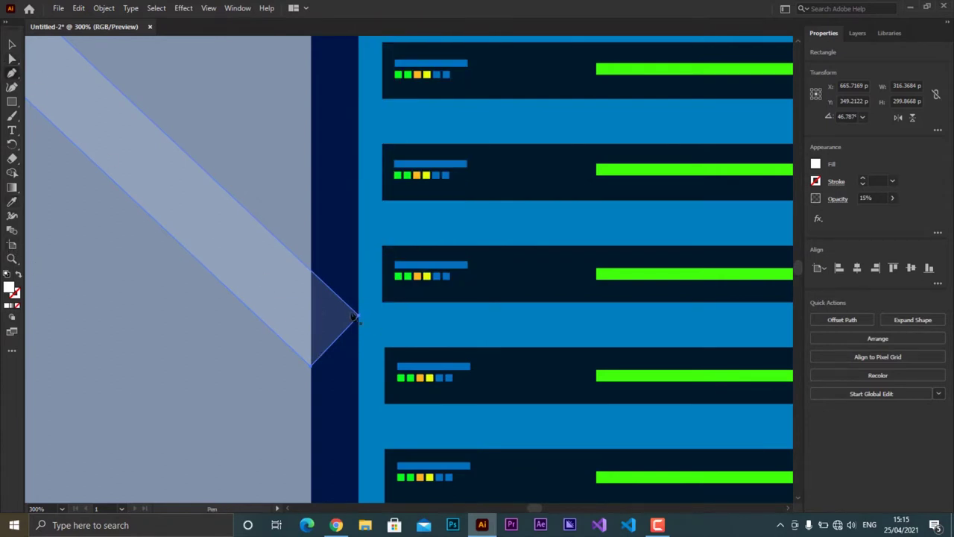
click(354, 317)
key(ctrl+z)
key(v)
Shorten the bar's top-left end, extend its bottom-right end into the rack, and place a copy lower.
click(340, 233)
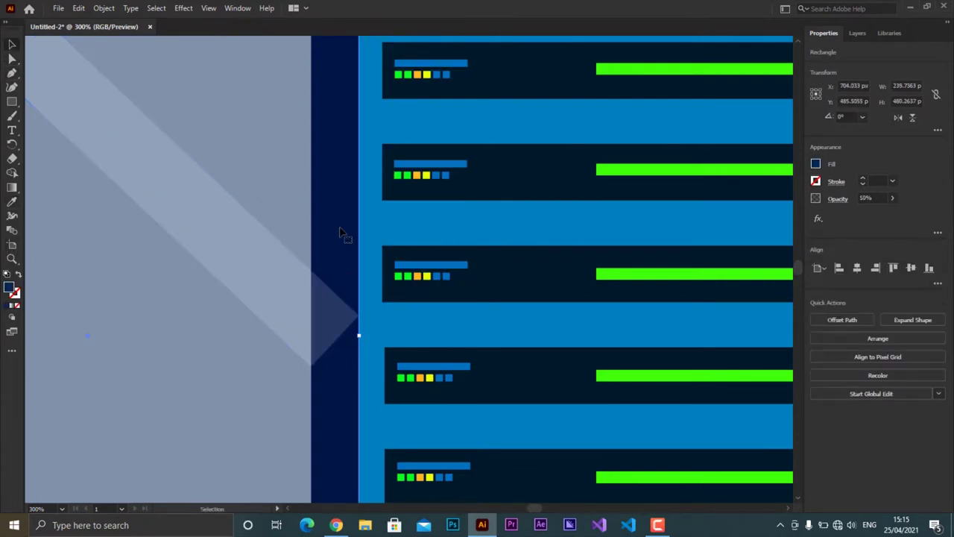
key(ctrl+1)
key(ctrl+shift+a)
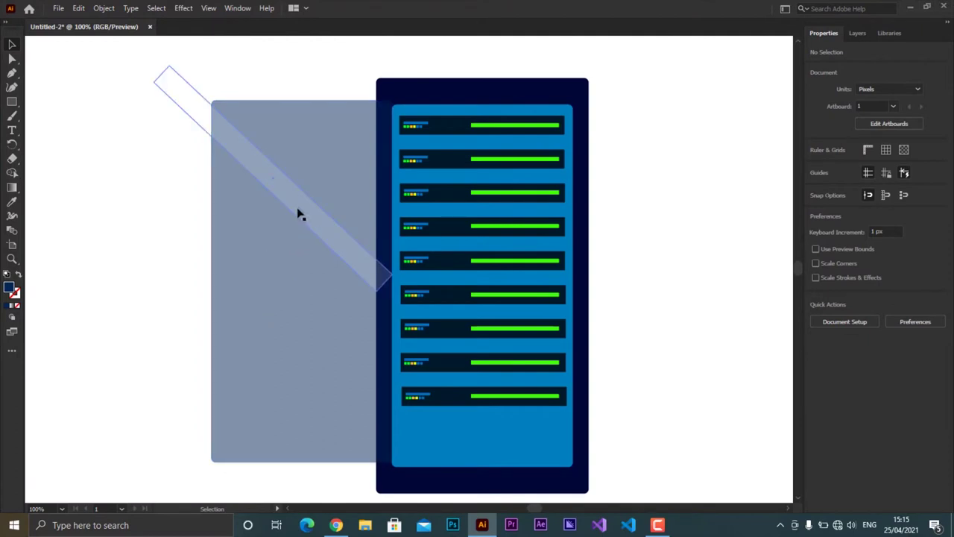
drag(169, 84, 202, 113)
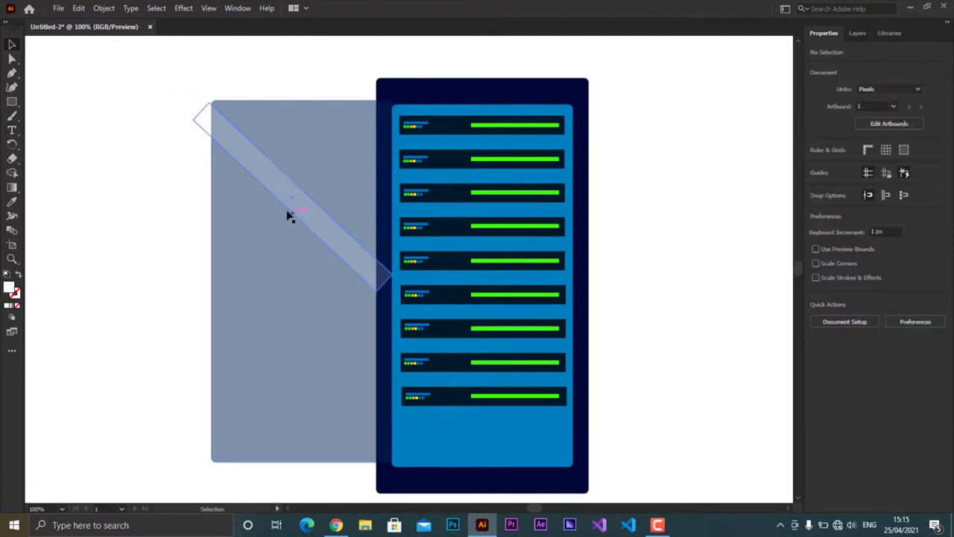
drag(383, 283, 415, 307)
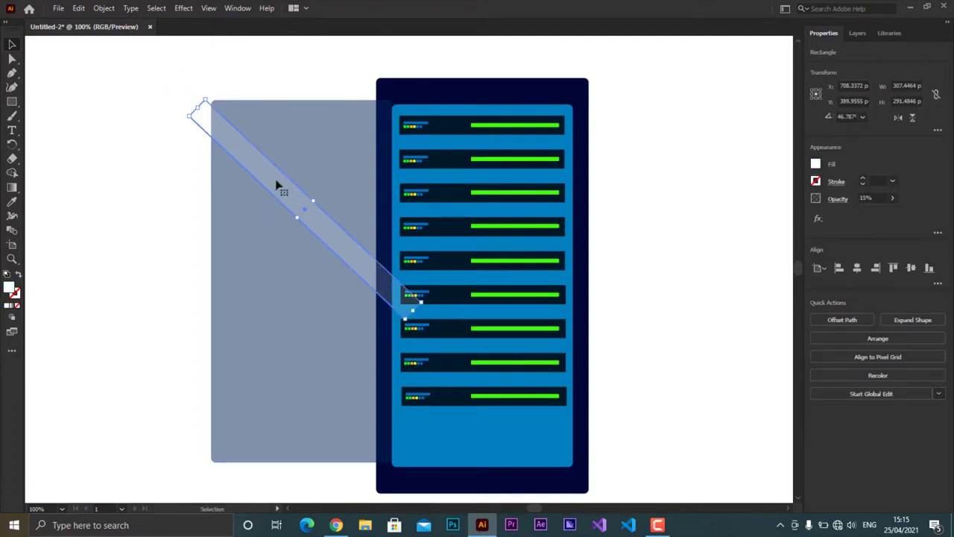
mouse_move(277, 185)
mouse_down()
mouse_move(263, 290)
mouse_move(287, 111)
mouse_up()
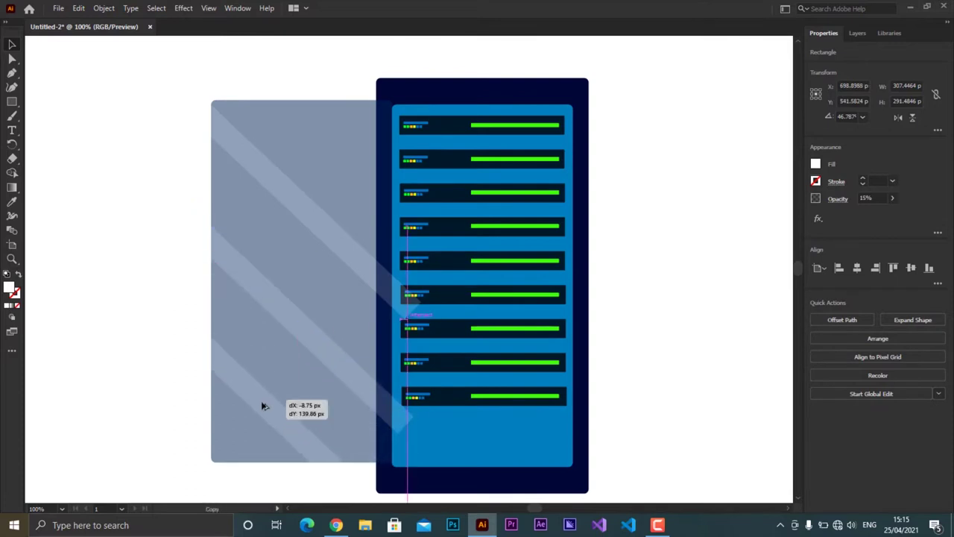
Try Minus Front and Intersect on the bars and grey panel, undoing the cut.
drag(267, 480, 267, 482)
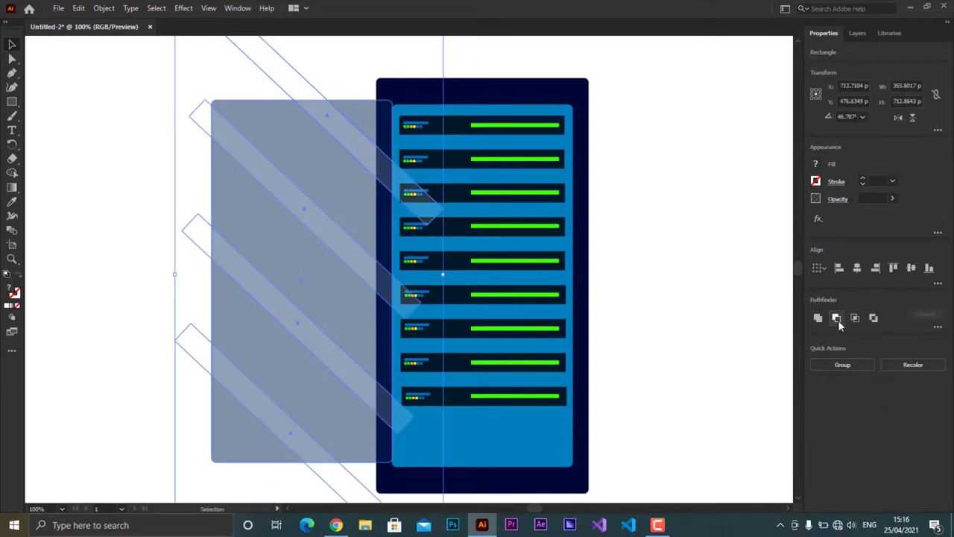
click(835, 321)
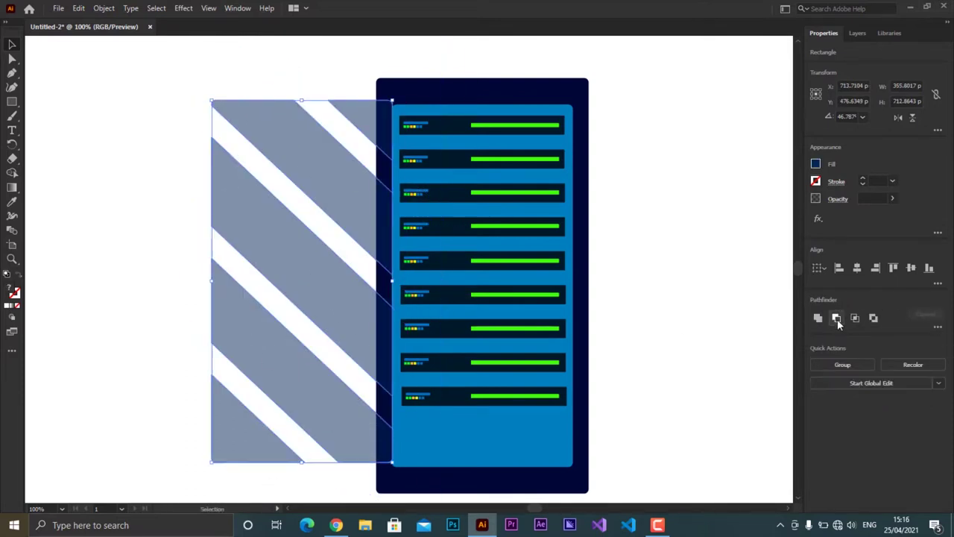
click(660, 309)
key(ctrl+z)
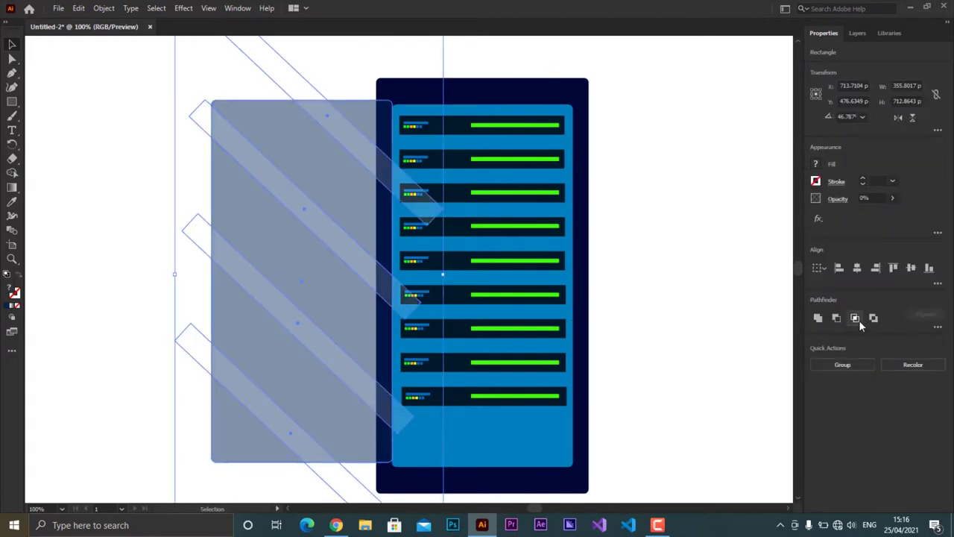
click(857, 319)
click(574, 279)
Apply Pathfinder Trim, ungroup the pieces, and delete the stray stripe fragments.
click(938, 326)
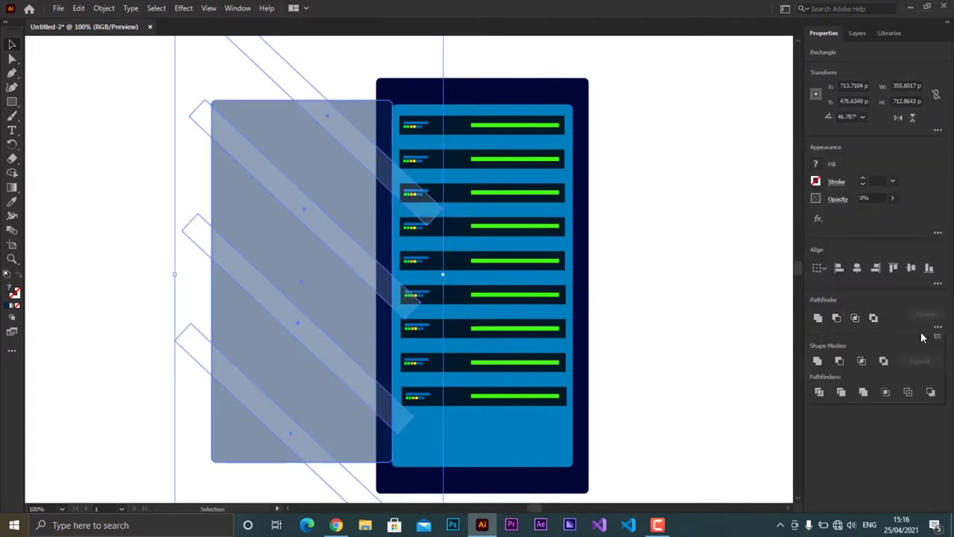
click(841, 392)
right_click(341, 249)
click(366, 403)
click(403, 307)
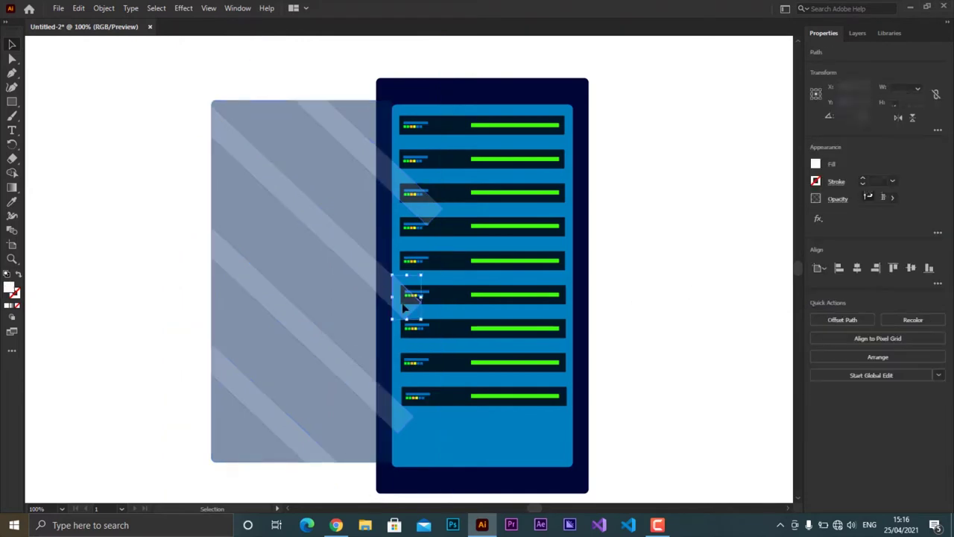
key(Delete)
click(415, 207)
key(Delete)
click(399, 425)
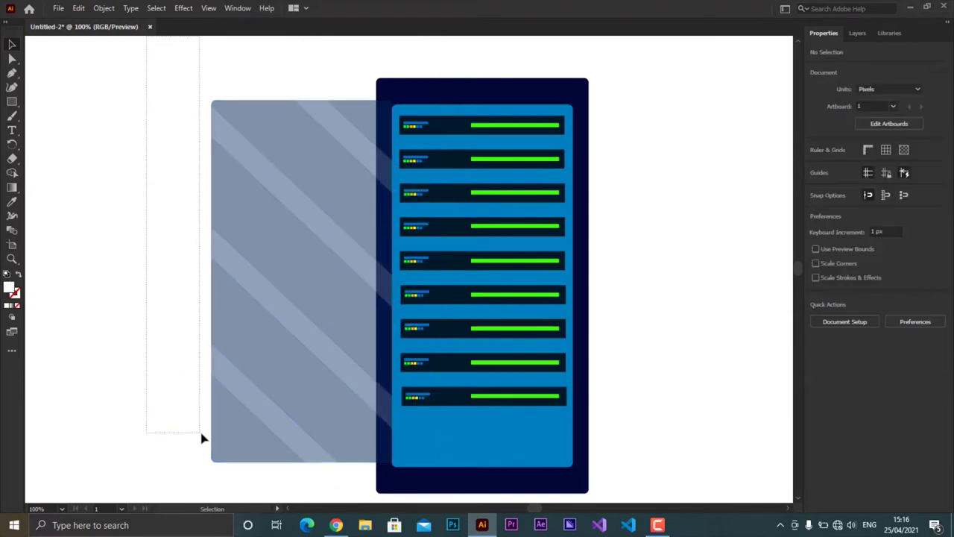
Draw a wide flat ellipse below the server rack.
click(372, 486)
click(144, 366)
scroll(145, 365, down, 1)
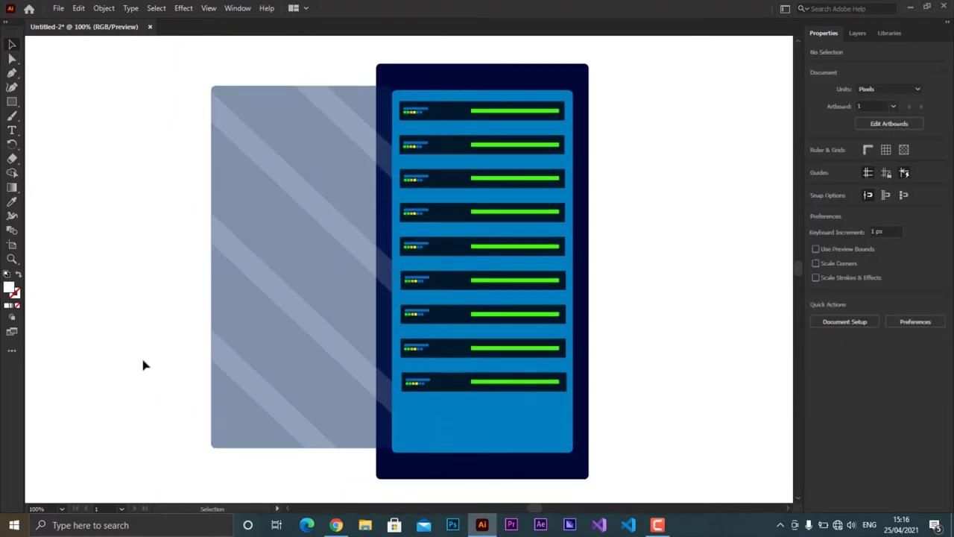
scroll(157, 238, down, 2)
scroll(45, 115, down, 2)
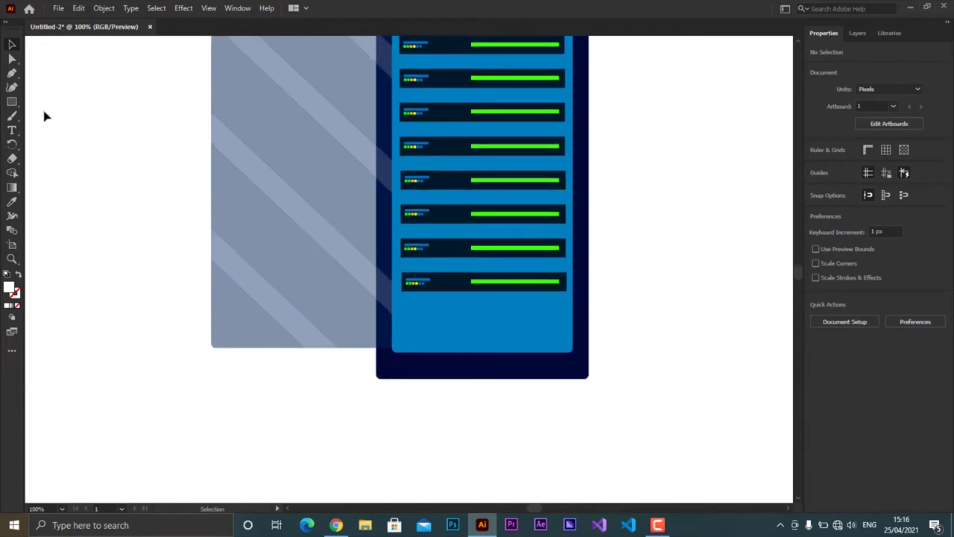
click(11, 72)
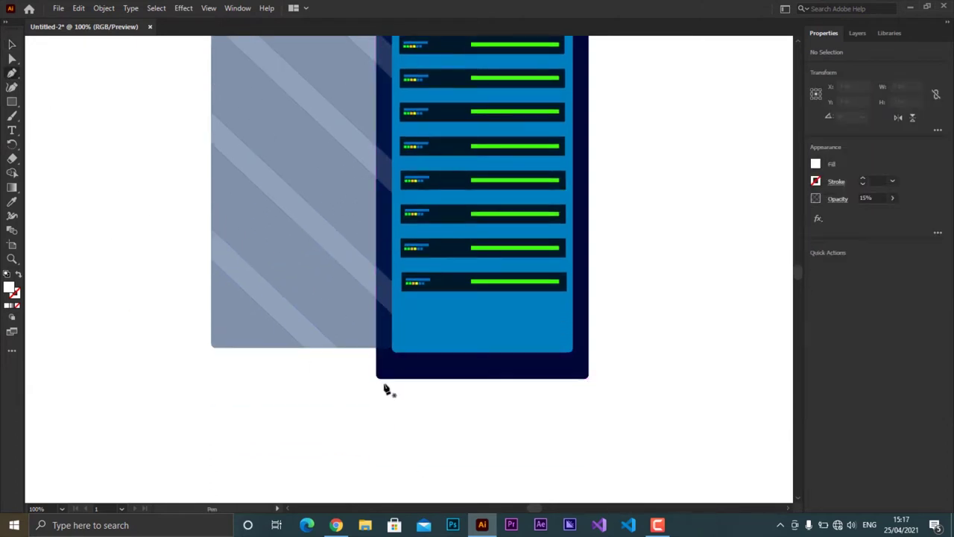
scroll(67, 123, down, 2)
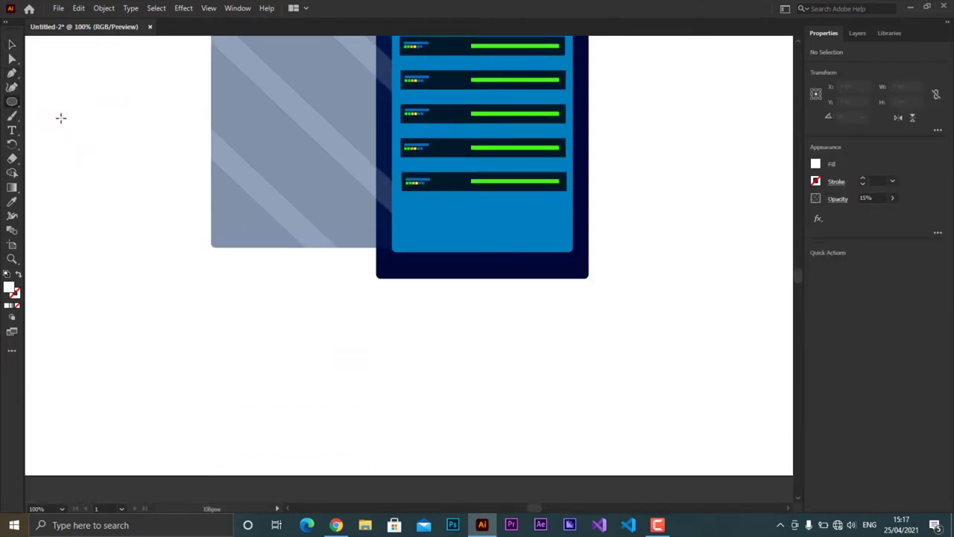
alt+scroll(60, 119, down, 2)
drag(64, 195, 626, 235)
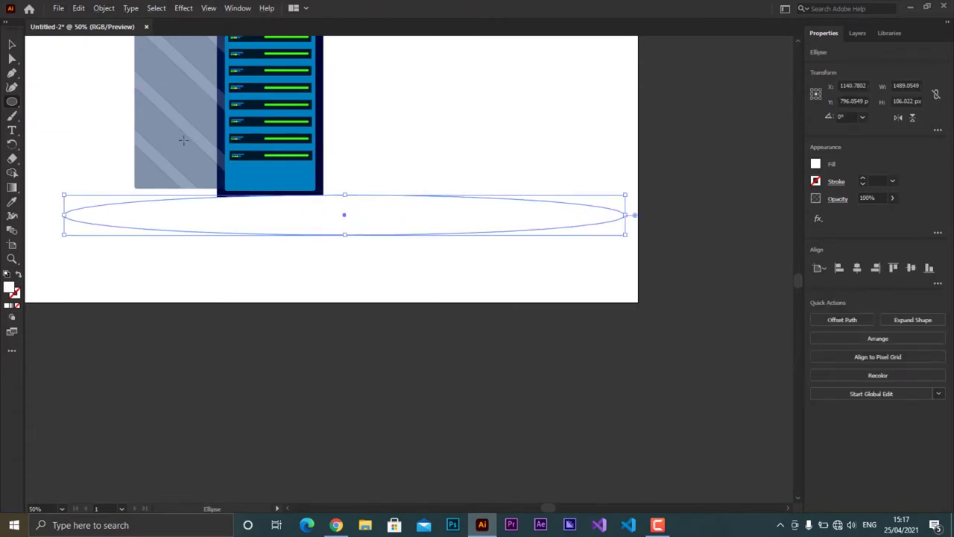
drag(325, 220, 328, 220)
Give the ellipse a dark teal fill with the RGB sliders and 64% opacity.
click(815, 163)
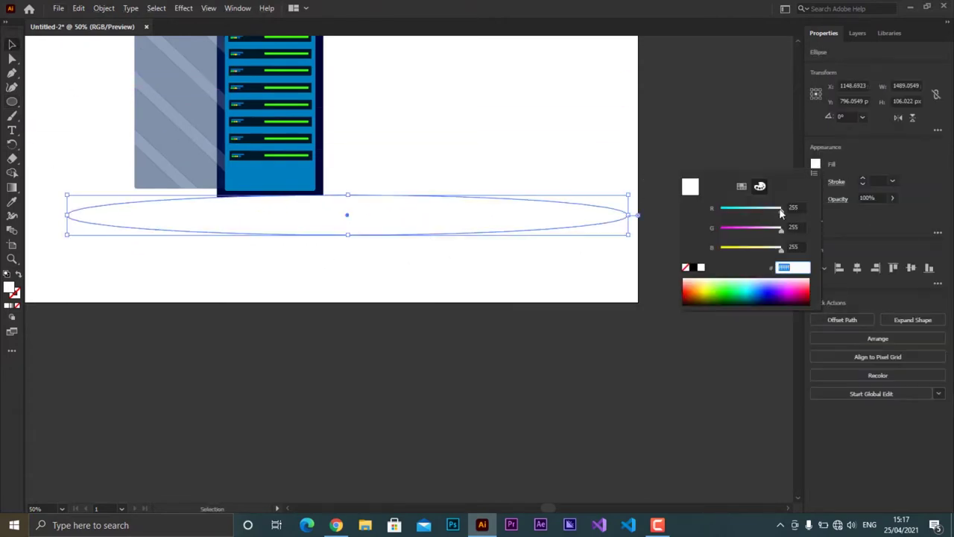
mouse_move(781, 232)
mouse_down()
mouse_move(774, 266)
mouse_move(707, 297)
mouse_up()
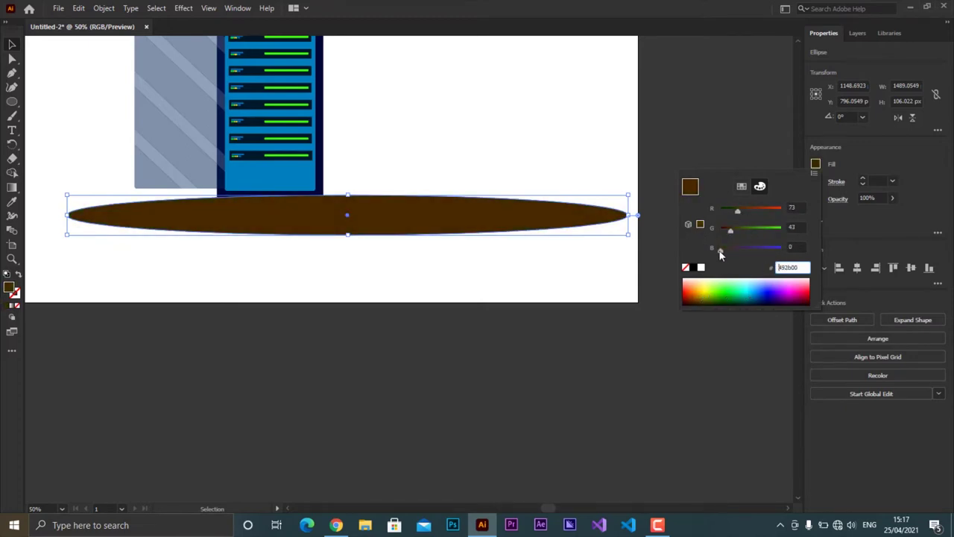
drag(720, 254, 729, 250)
mouse_move(737, 211)
mouse_down()
mouse_move(721, 211)
mouse_move(734, 251)
mouse_up()
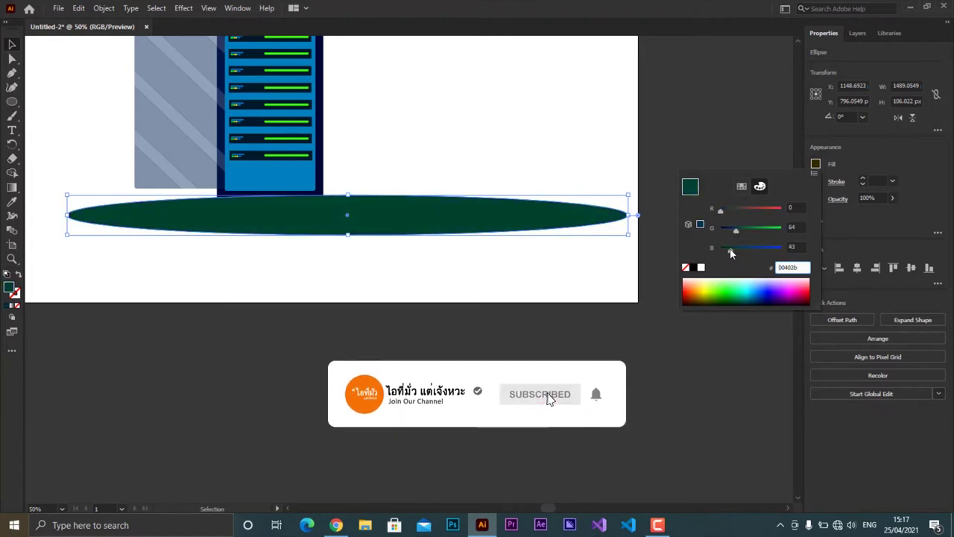
click(893, 198)
drag(895, 212, 875, 212)
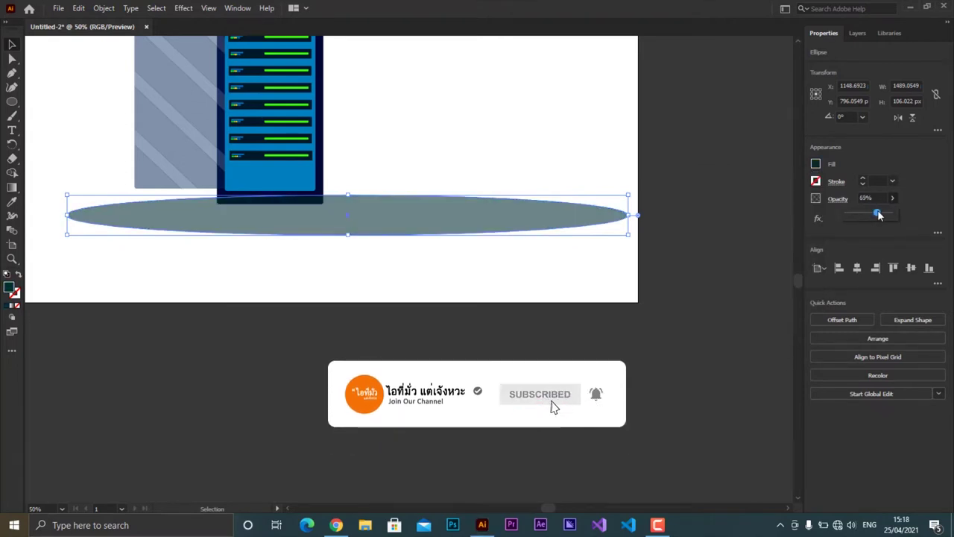
Shift the ellipse slightly and send it to the back behind the rack.
mouse_move(355, 198)
mouse_down()
mouse_move(368, 214)
mouse_move(364, 206)
mouse_up()
right_click(365, 205)
mouse_move(399, 423)
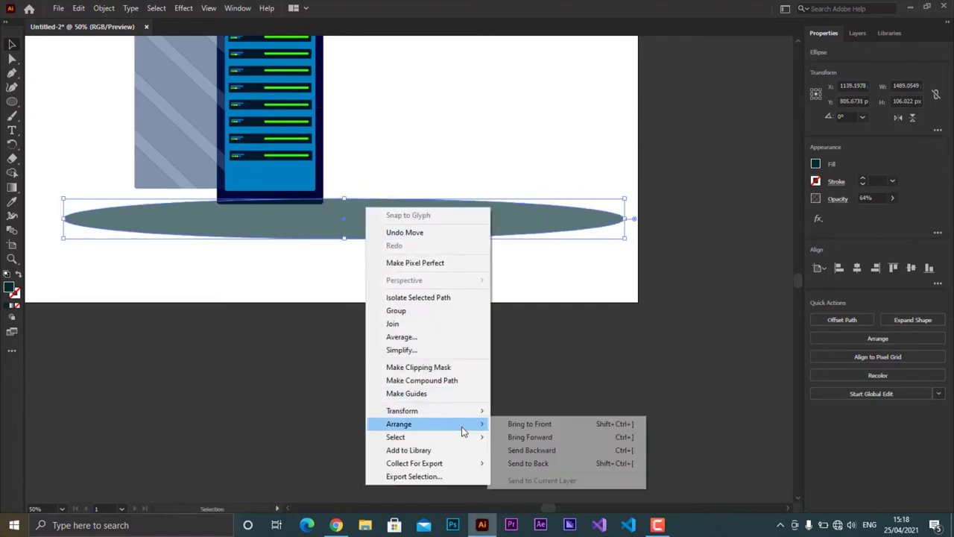
click(548, 458)
click(410, 251)
scroll(198, 260, down, 2)
scroll(199, 261, down, 2)
Unlock the locked rectangles through the right-click Unlock option.
scroll(128, 200, up, 1)
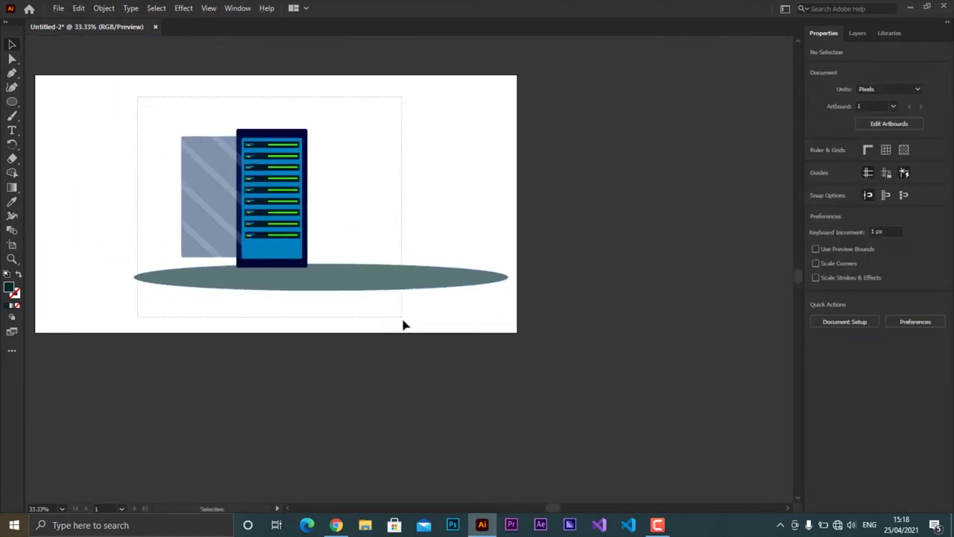
drag(403, 325, 305, 283)
key(ctrl+z)
click(349, 306)
right_click(269, 147)
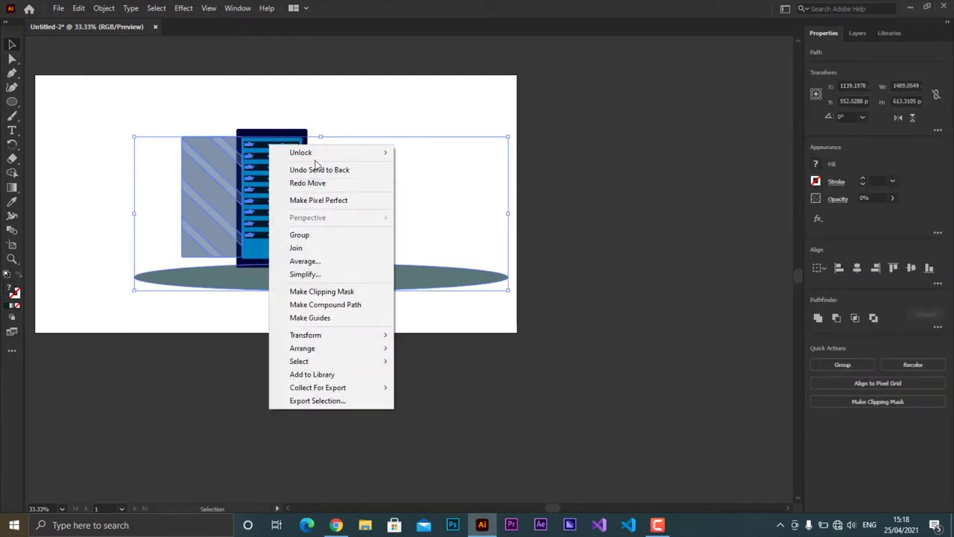
click(441, 153)
click(298, 124)
right_click(289, 138)
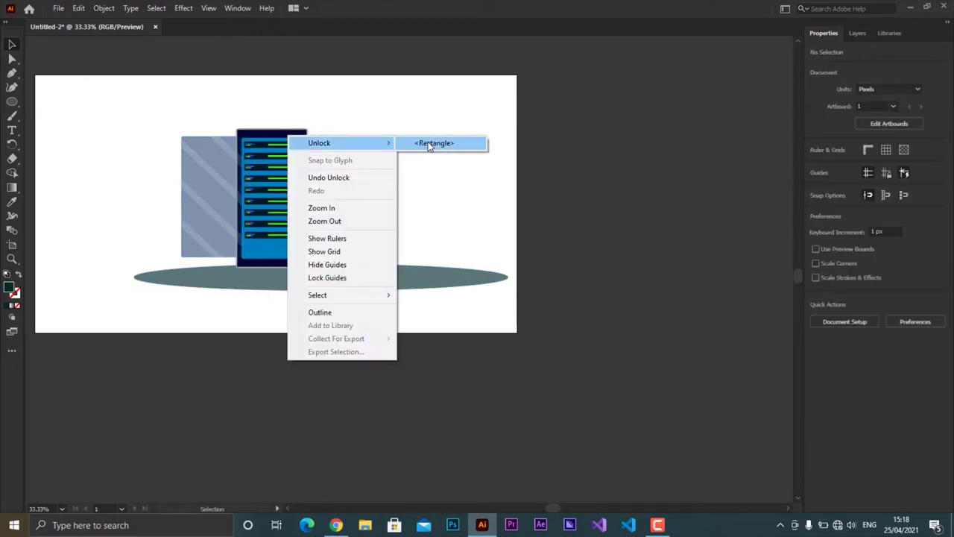
click(433, 143)
Unlock all objects, select everything, and move the whole scene about 60 px left.
drag(358, 277, 305, 277)
key(ctrl+z)
click(146, 100)
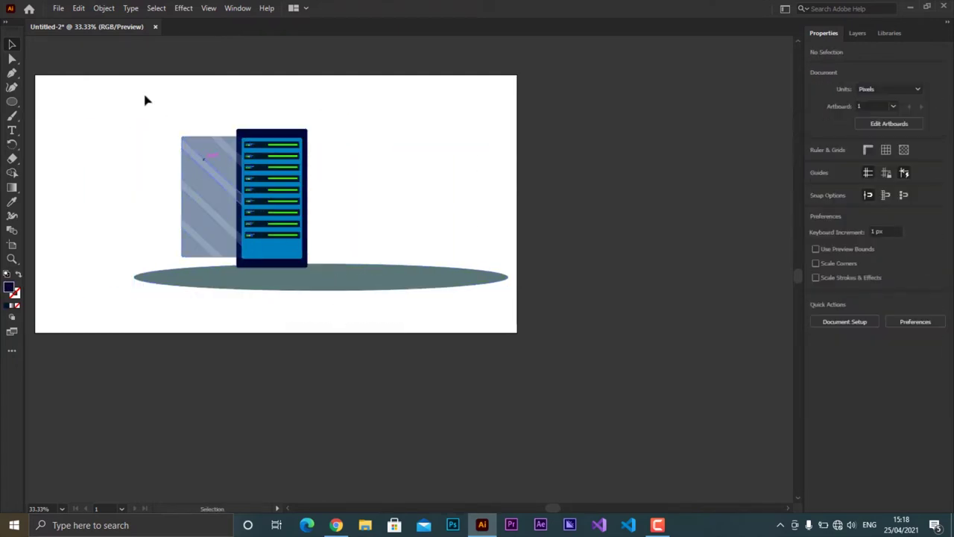
click(104, 8)
click(139, 100)
key(ctrl+a)
drag(271, 188, 226, 186)
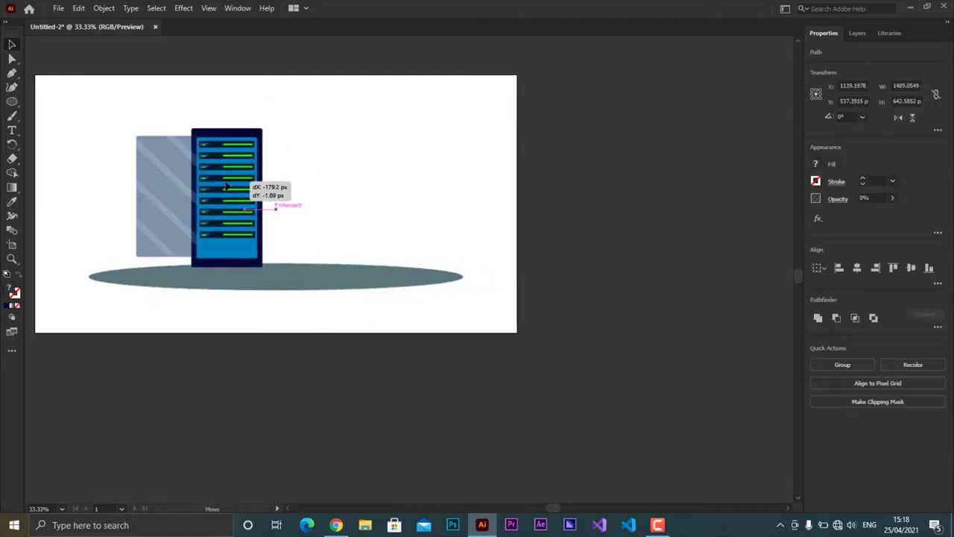
Give the rack's inner blue panel a pasted dark navy fill and restore its opacity to 100%.
click(298, 325)
scroll(231, 237, up, 5)
scroll(231, 237, down, 2)
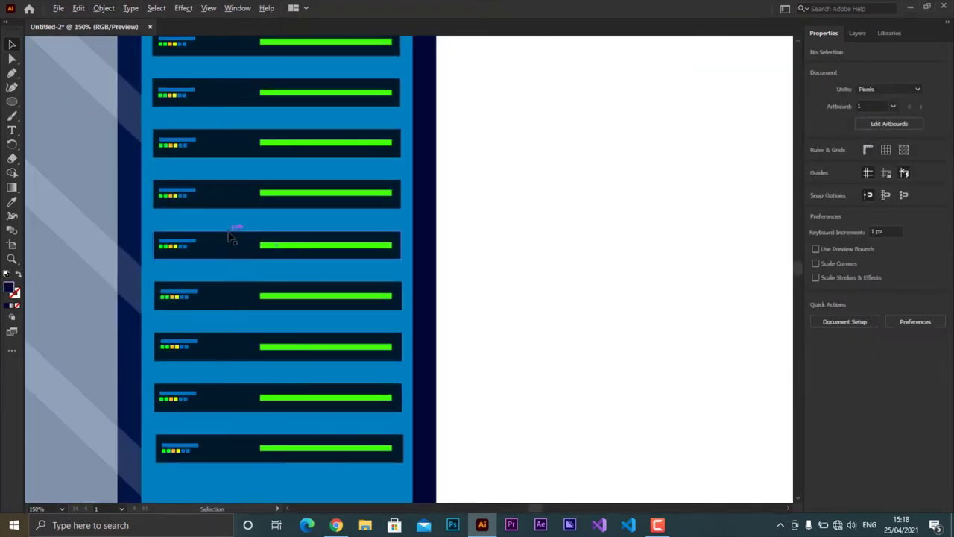
scroll(217, 302, down, 1)
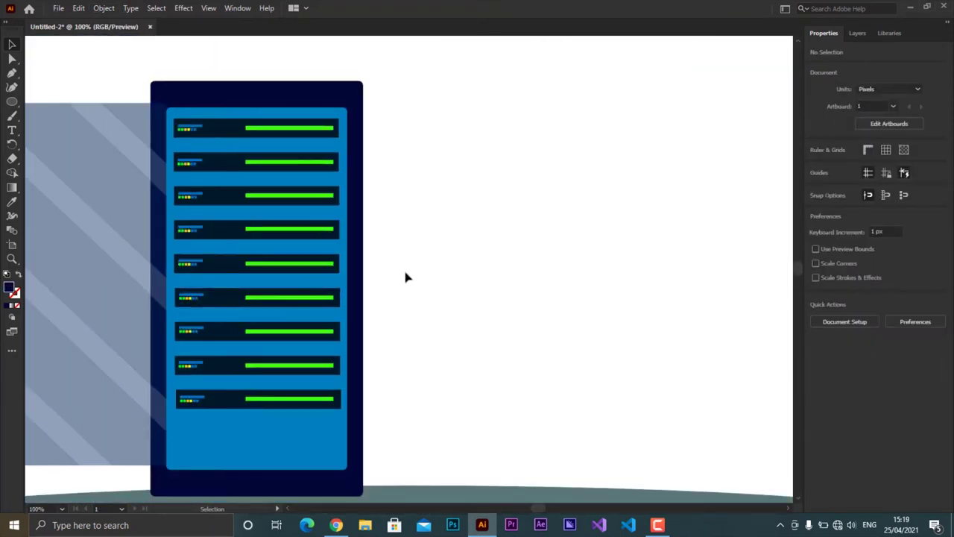
click(345, 415)
click(816, 163)
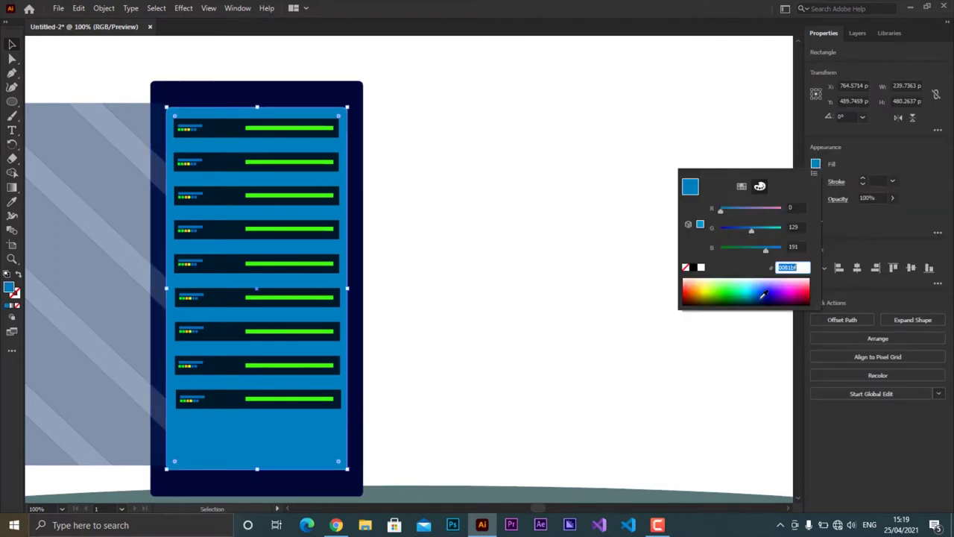
text(00121f)
key(Return)
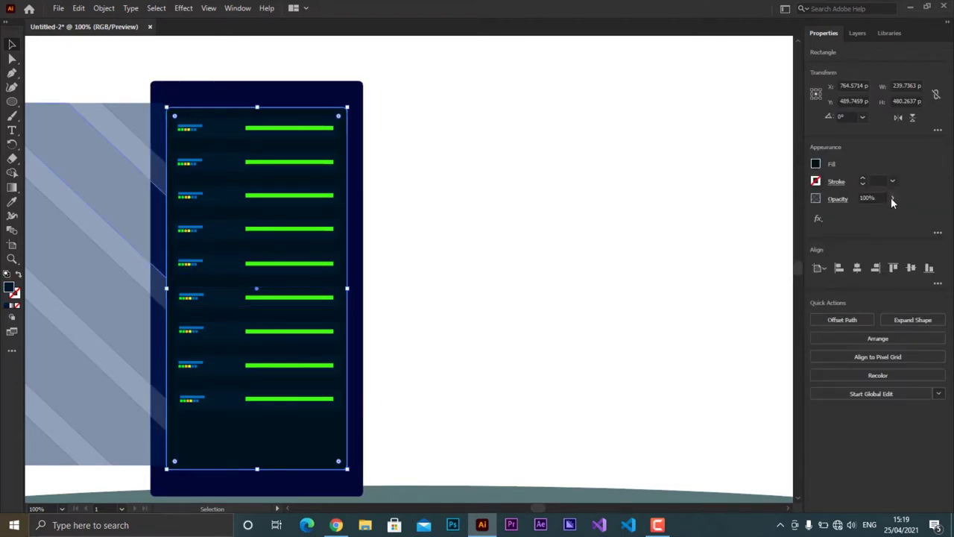
drag(868, 215, 894, 216)
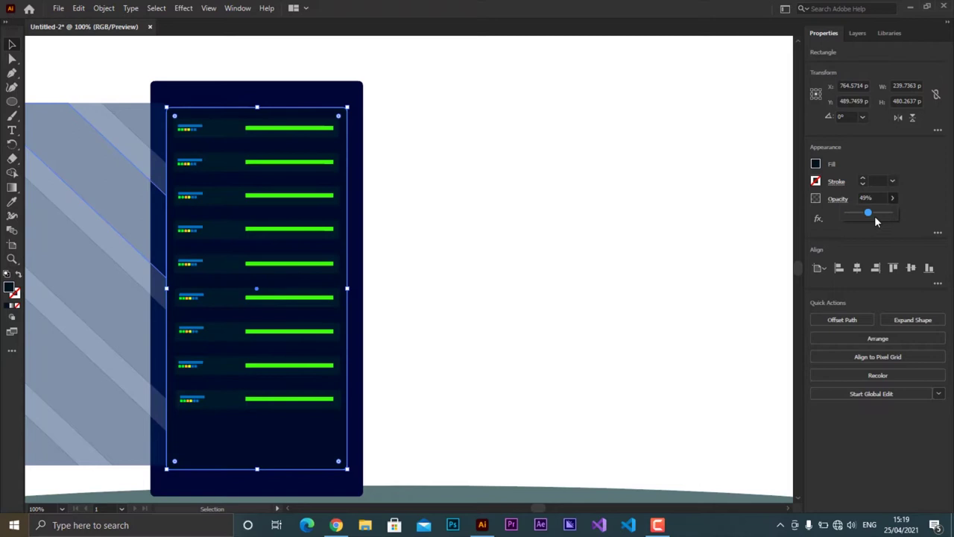
Try darker and brighter spectrum shades, then settle on a teal fill for the inner panel.
click(815, 163)
drag(742, 287, 734, 300)
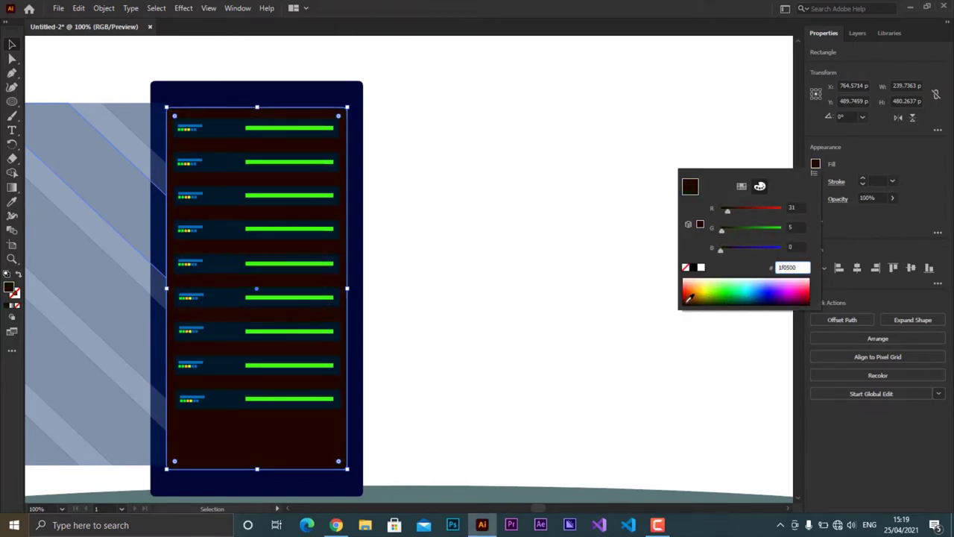
drag(759, 301, 754, 293)
click(468, 187)
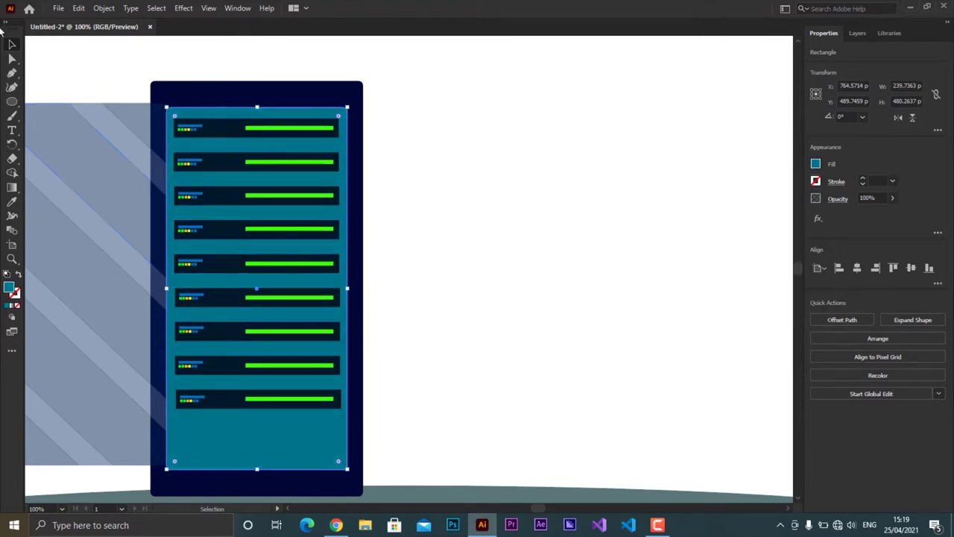
click(438, 231)
Duplicate the rack and its grey panel, placing the copy to the right.
scroll(432, 225, down, 2)
alt+scroll(430, 298, down, 1)
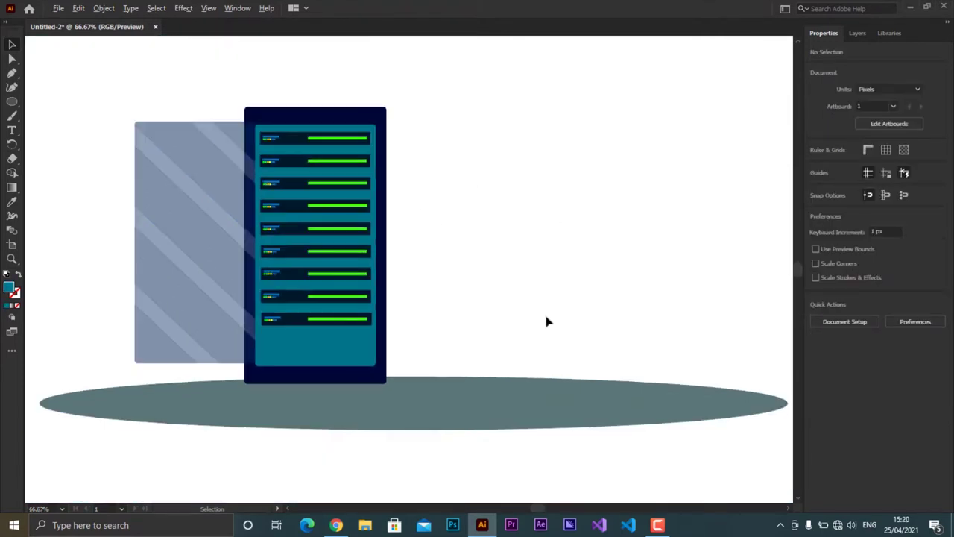
scroll(279, 347, down, 1)
scroll(283, 347, up, 1)
drag(417, 298, 142, 366)
drag(355, 118, 626, 123)
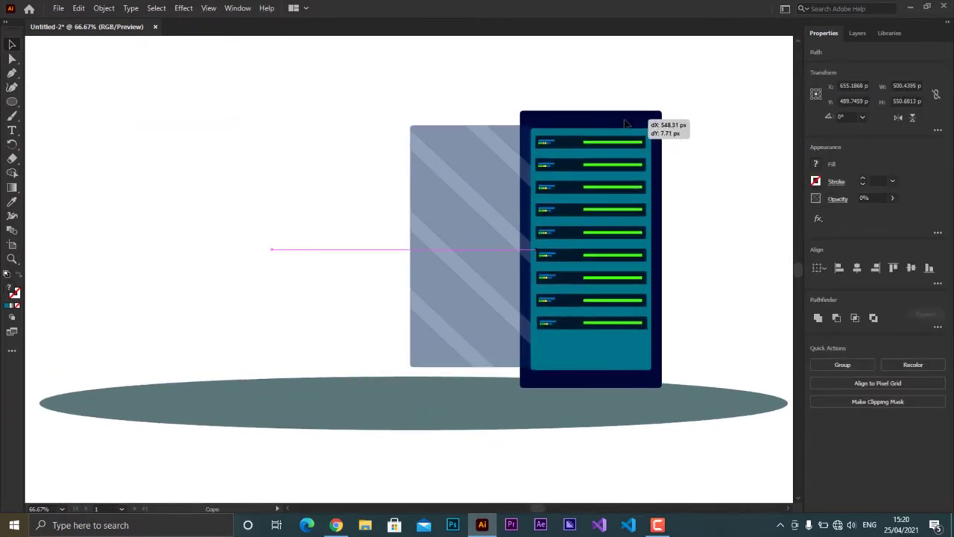
key(ctrl+z)
drag(357, 120, 639, 120)
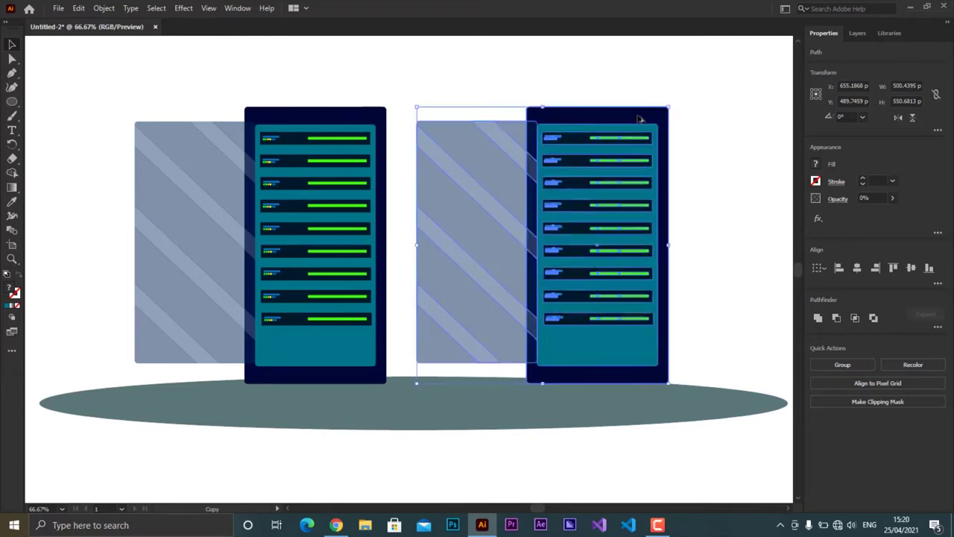
Select all the artwork and scale the whole scene down proportionally.
key(ctrl+shift+a)
scroll(175, 341, down, 2)
key(ctrl+a)
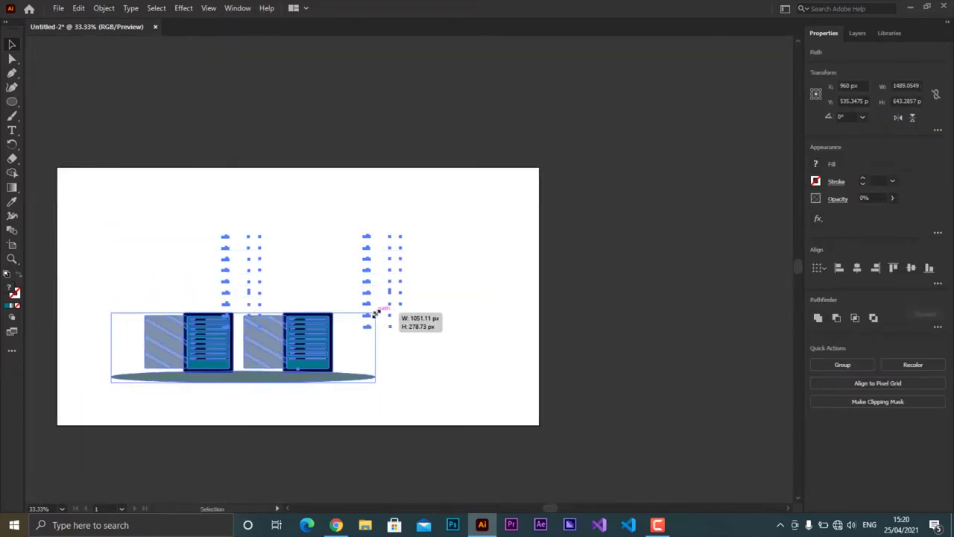
drag(485, 222, 351, 279)
key(ctrl+shift+a)
scroll(322, 401, down, 1)
drag(299, 351, 387, 357)
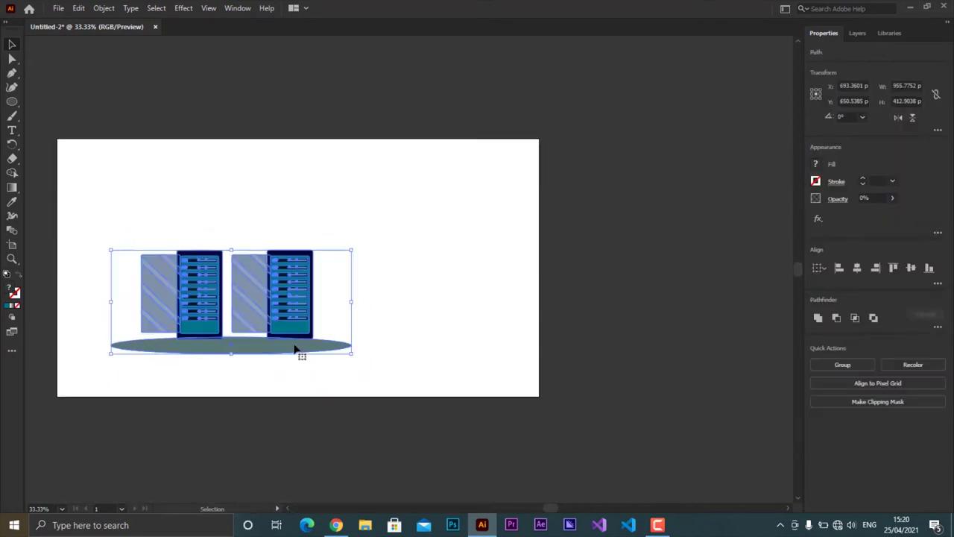
Lower the grey floor ellipse's opacity to 39%.
scroll(387, 357, up, 3)
scroll(387, 358, up, 2)
key(ctrl+shift+a)
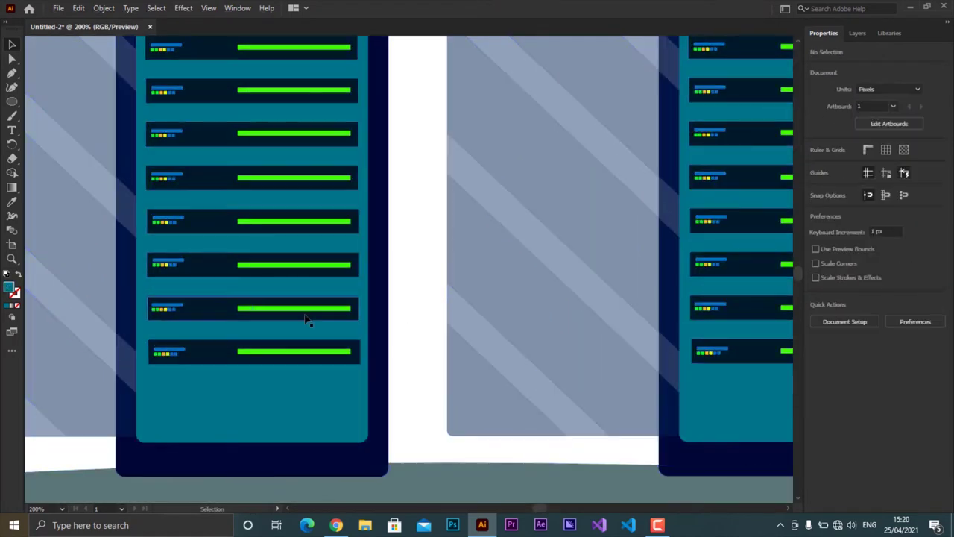
scroll(606, 302, down, 5)
scroll(296, 305, down, 1)
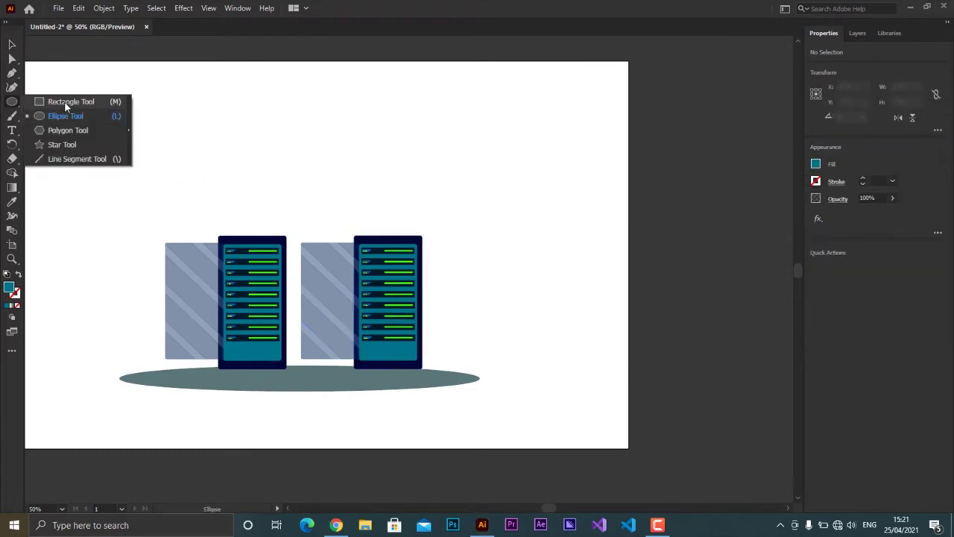
drag(12, 102, 65, 102)
click(12, 45)
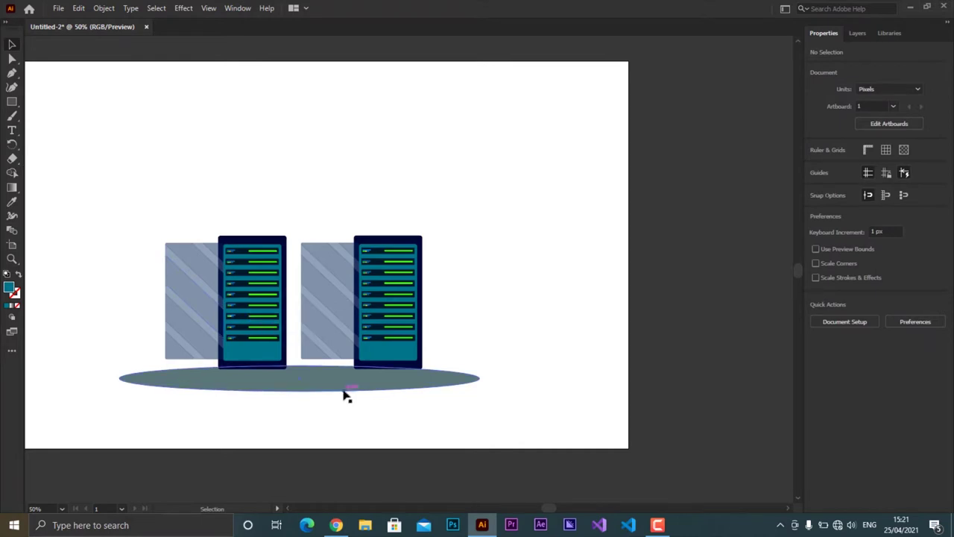
click(311, 375)
click(893, 196)
drag(888, 215, 858, 216)
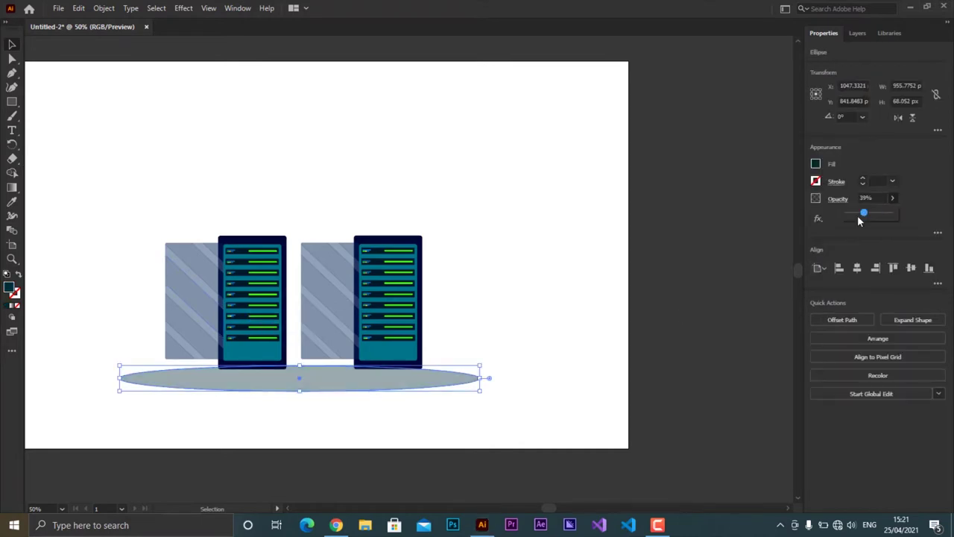
Select all the artwork and move the whole illustration up and left.
click(521, 292)
key(ctrl+a)
mouse_move(431, 317)
mouse_down()
mouse_move(384, 265)
mouse_move(324, 273)
mouse_up()
Nudge the right rack slightly left, then zoom out to the whole scene.
click(471, 209)
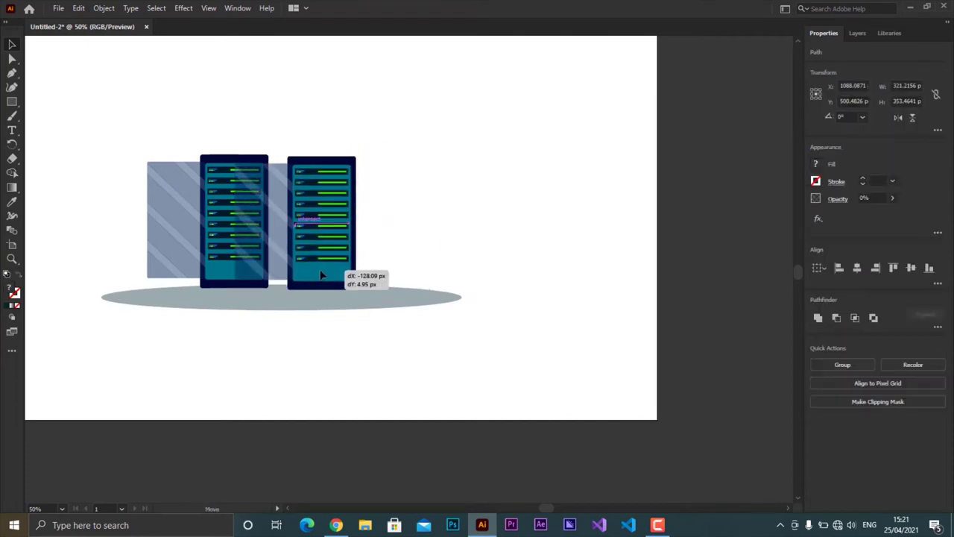
scroll(274, 286, up, 2)
scroll(274, 285, up, 5)
drag(450, 316, 447, 305)
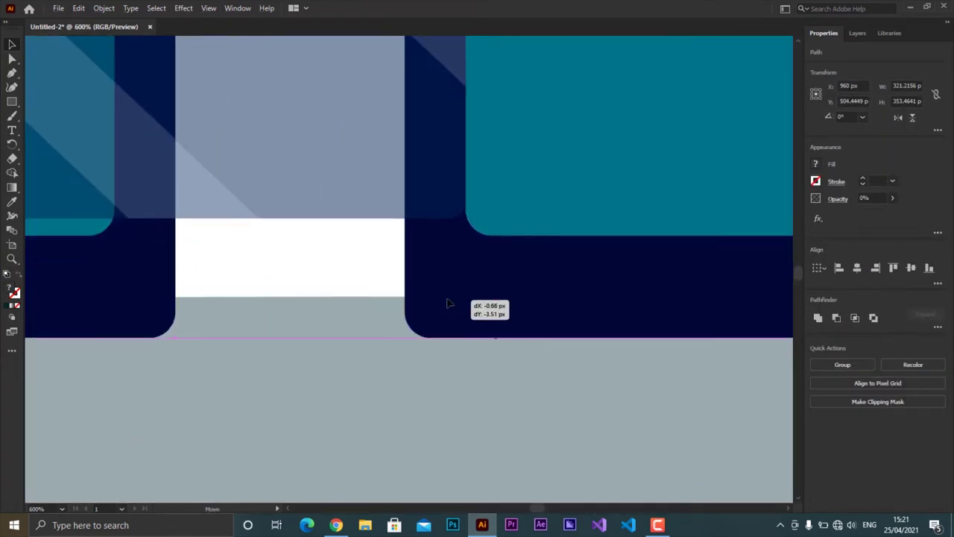
key(ctrl+0)
Select the striped reflection path, view its context menu, then dismiss it.
click(606, 254)
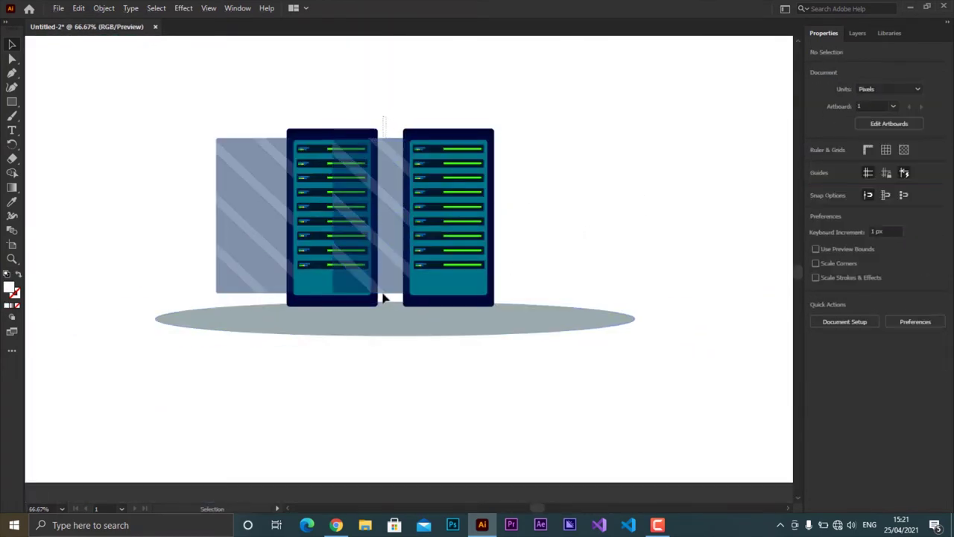
click(393, 212)
right_click(388, 219)
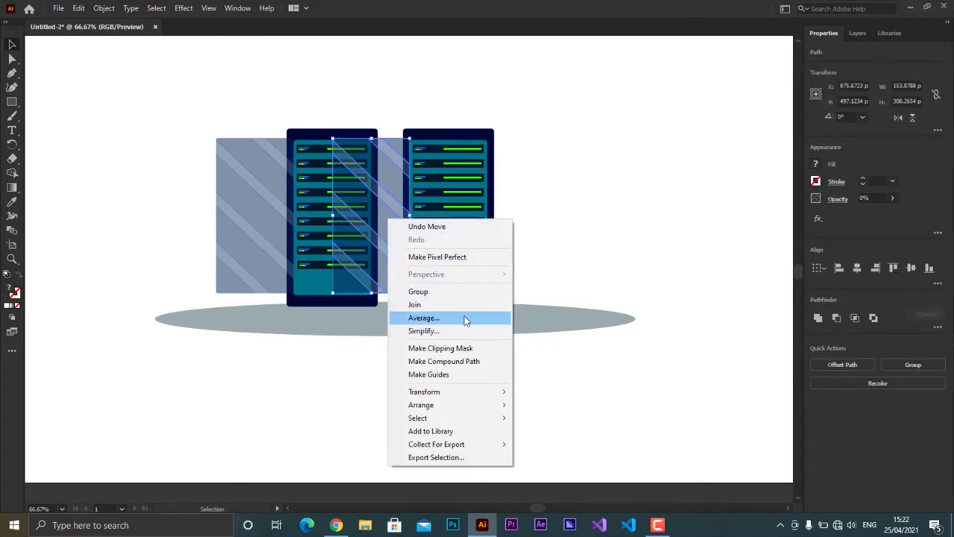
click(382, 113)
scroll(355, 246, up, 1)
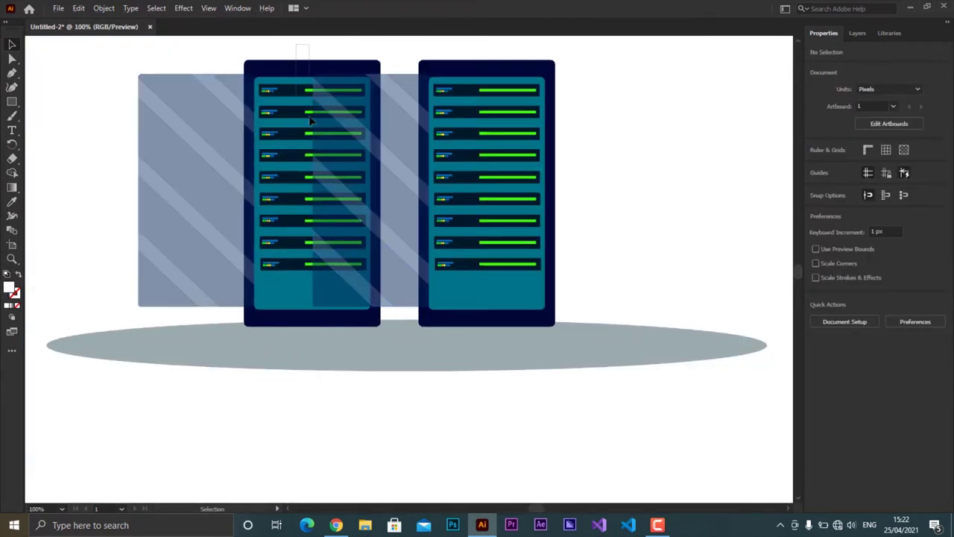
Send the striped glass overlay backward behind the racks.
click(311, 149)
right_click(308, 296)
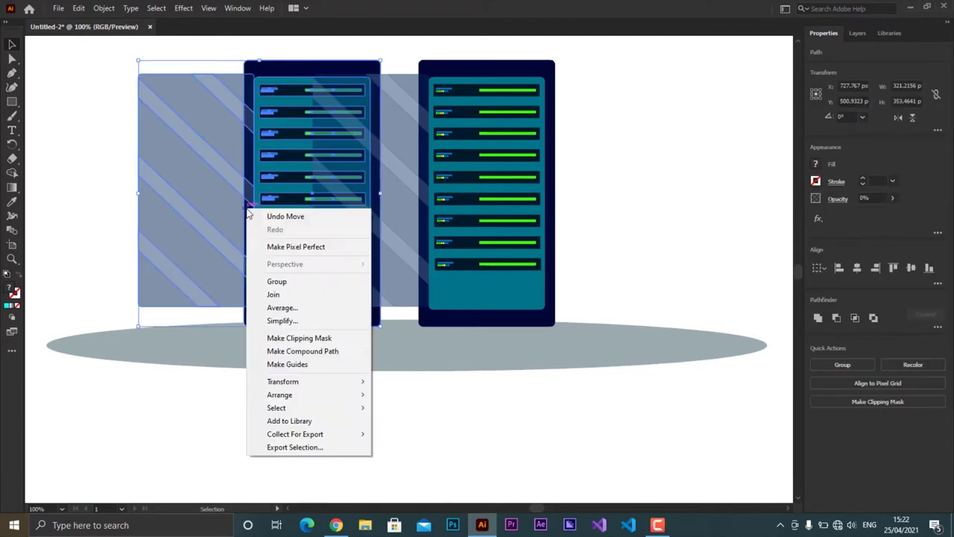
click(402, 424)
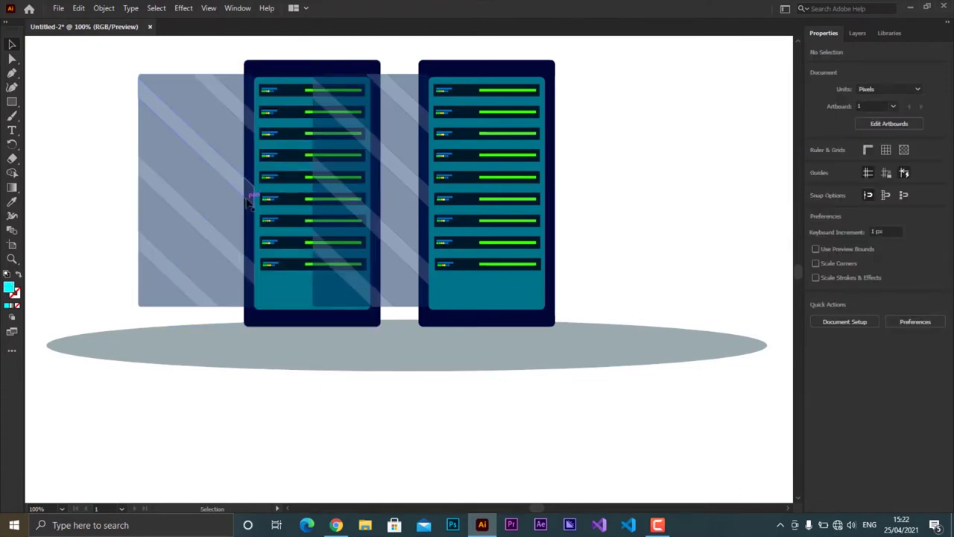
Move the glass overlay right onto the second rack's face.
drag(396, 270, 506, 266)
click(569, 235)
scroll(551, 234, up, 4)
scroll(533, 234, down, 3)
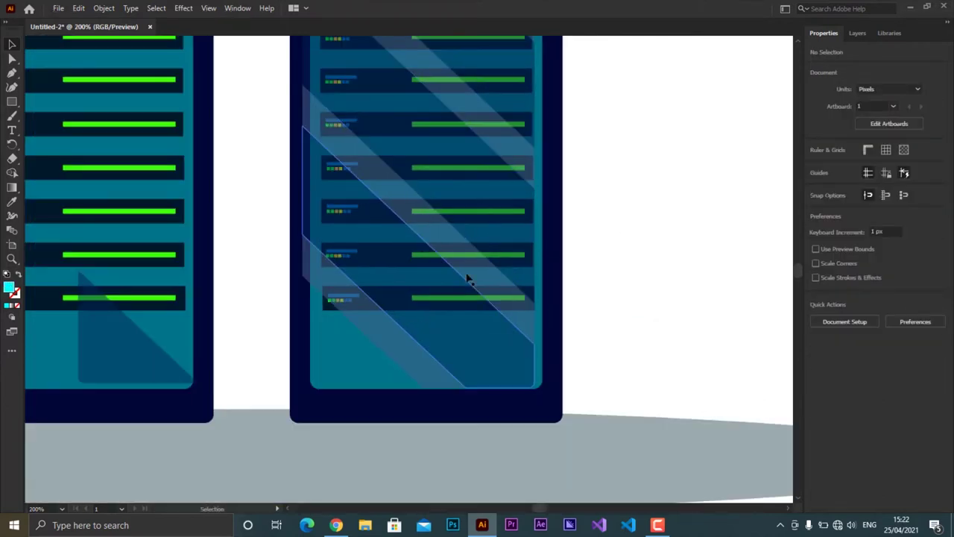
scroll(618, 245, down, 1)
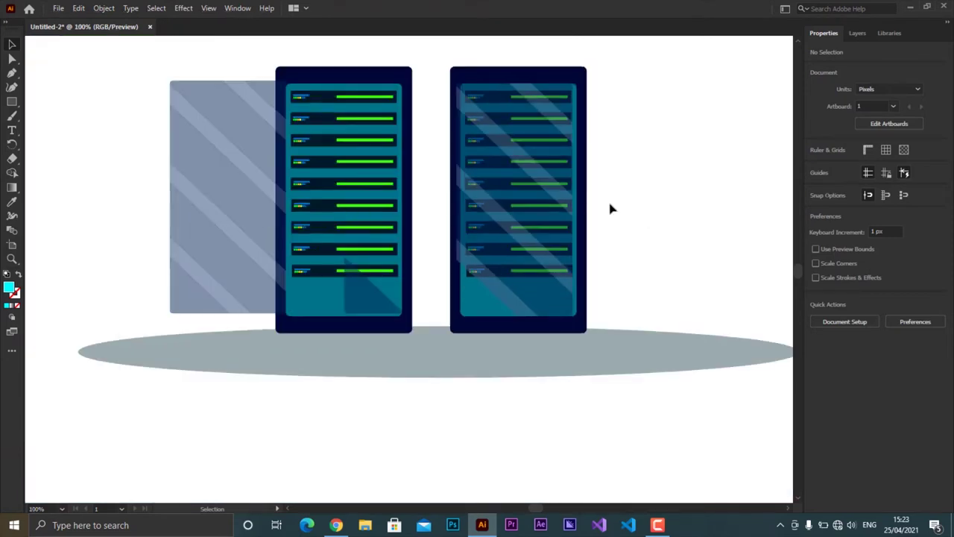
scroll(417, 202, up, 2)
scroll(237, 196, down, 1)
scroll(539, 209, down, 2)
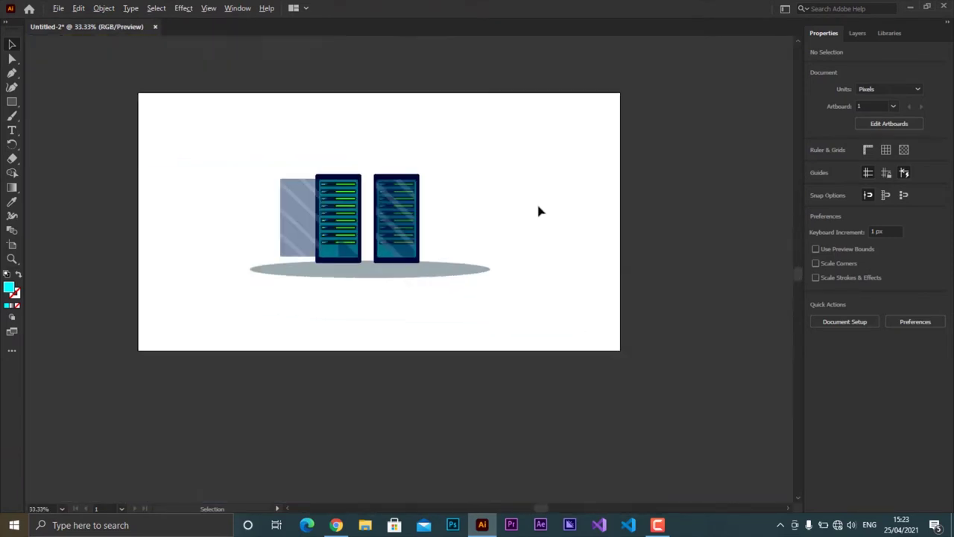
scroll(534, 224, up, 1)
Draw a long thin bar right of the racks, shift it left and fill it #001b2a.
key(m)
drag(438, 250, 618, 266)
scroll(577, 255, up, 4)
scroll(556, 264, down, 2)
key(v)
drag(439, 261, 374, 261)
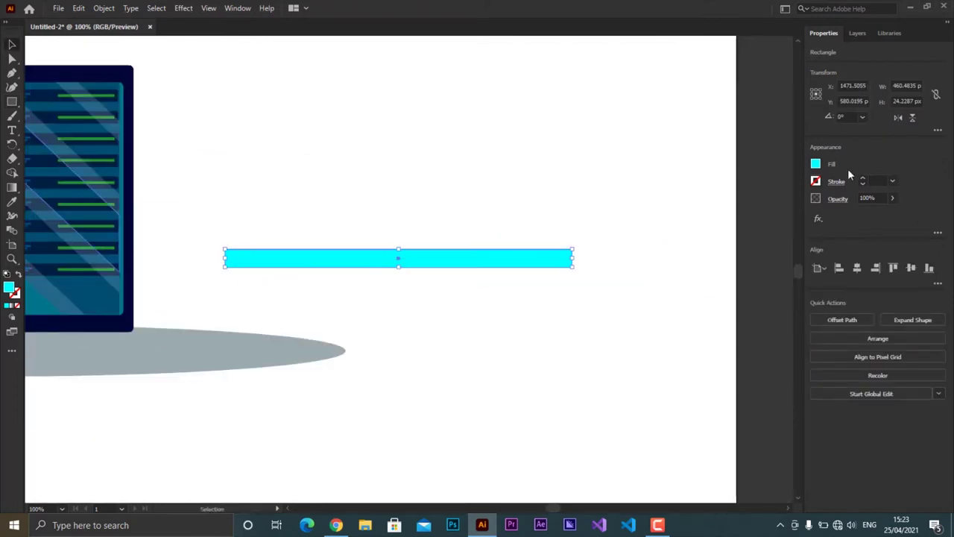
click(815, 163)
drag(737, 296, 758, 298)
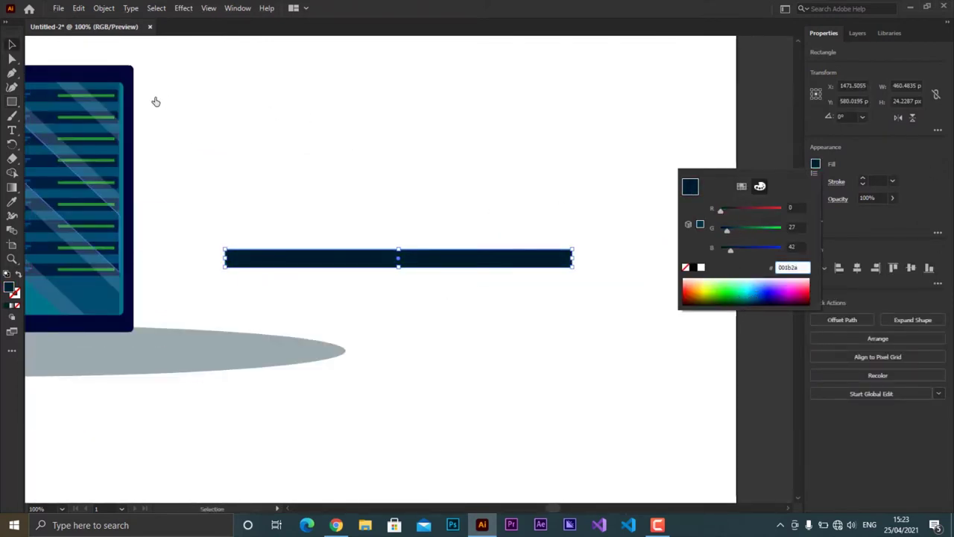
click(264, 126)
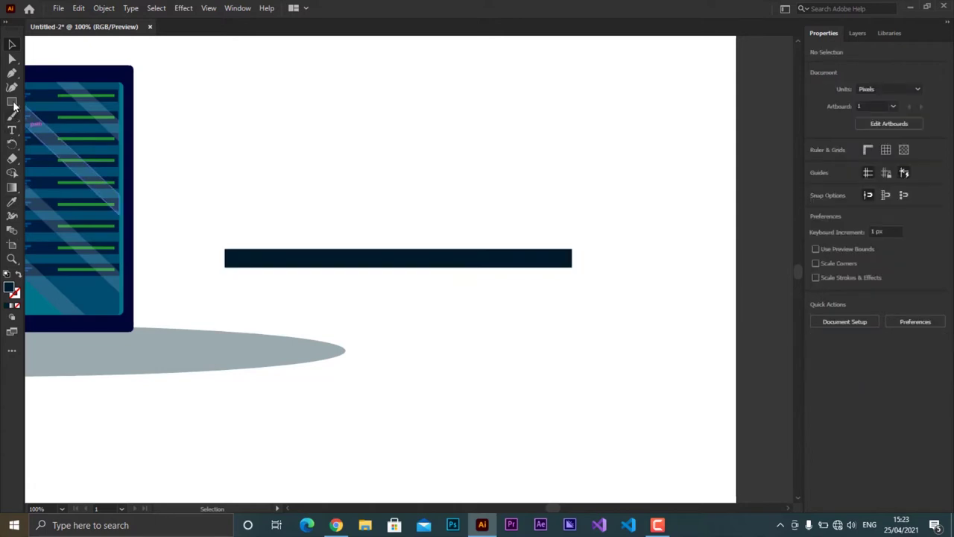
ctrl+click(307, 266)
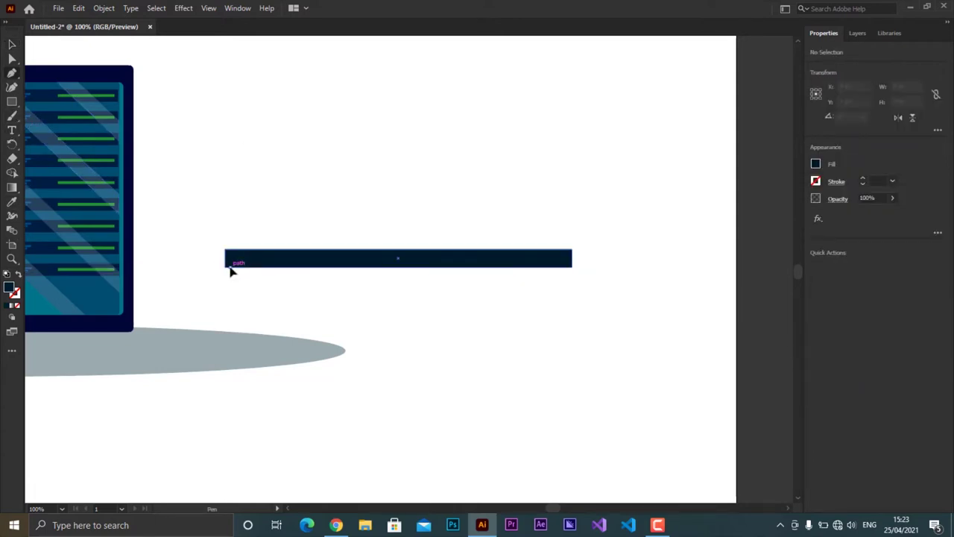
Pen a wavy outline with a deep dip from the bar's bottom-left to bottom-right corner.
click(230, 269)
mouse_move(236, 328)
mouse_down()
mouse_move(266, 368)
mouse_move(249, 348)
mouse_up()
drag(326, 315, 350, 345)
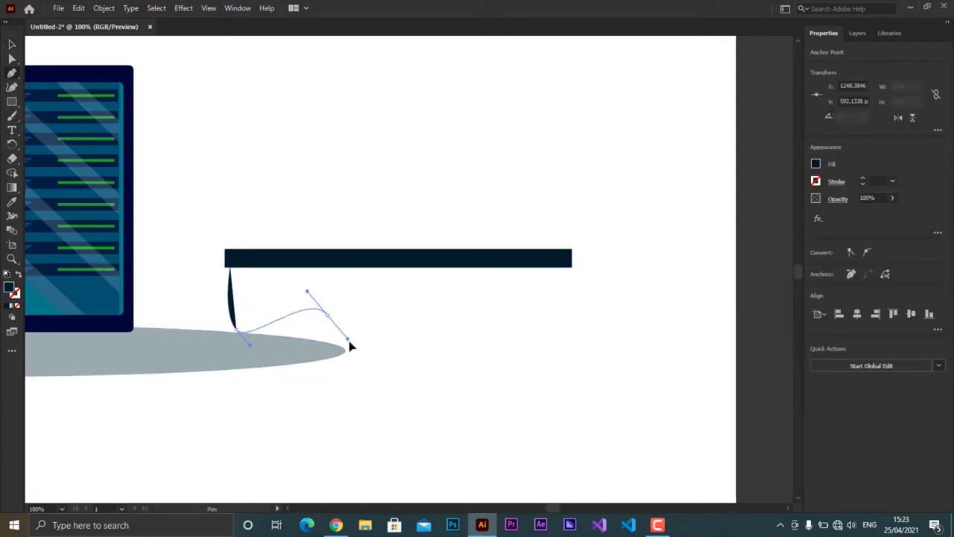
drag(378, 444, 384, 440)
drag(466, 341, 516, 372)
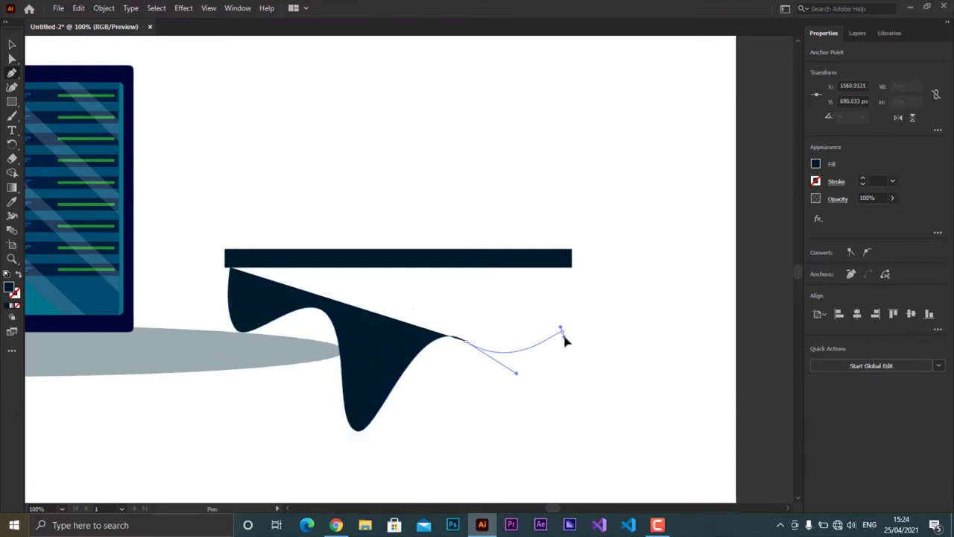
drag(563, 331, 569, 278)
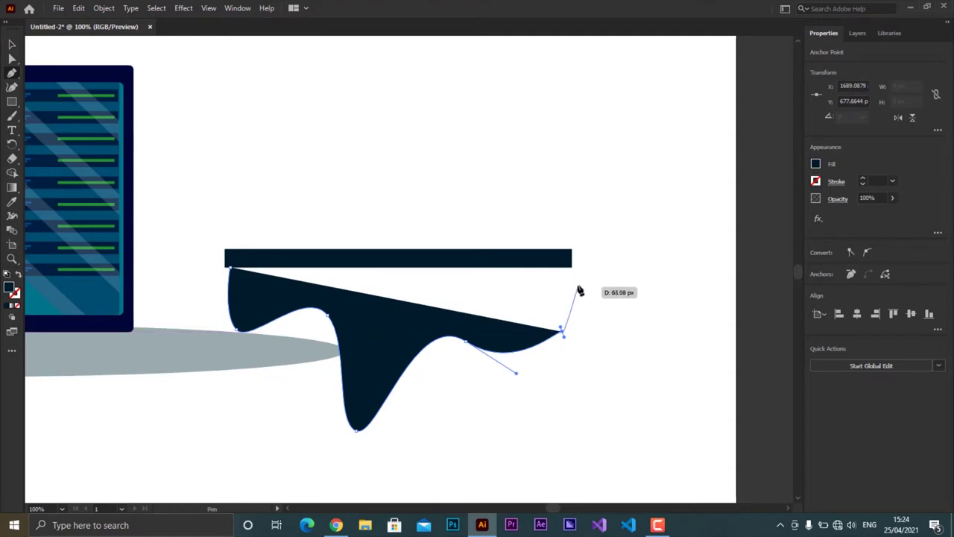
click(571, 266)
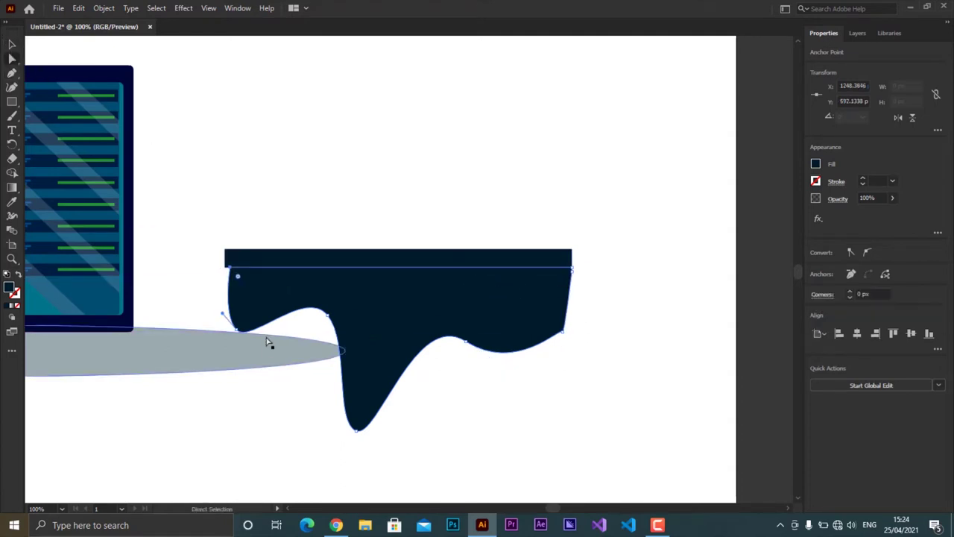
Align the wave's top-left point with the bar edge and reshape its bottom-right curve.
scroll(336, 266, up, 5)
drag(139, 273, 106, 244)
scroll(103, 218, right, 10)
scroll(390, 335, down, 1)
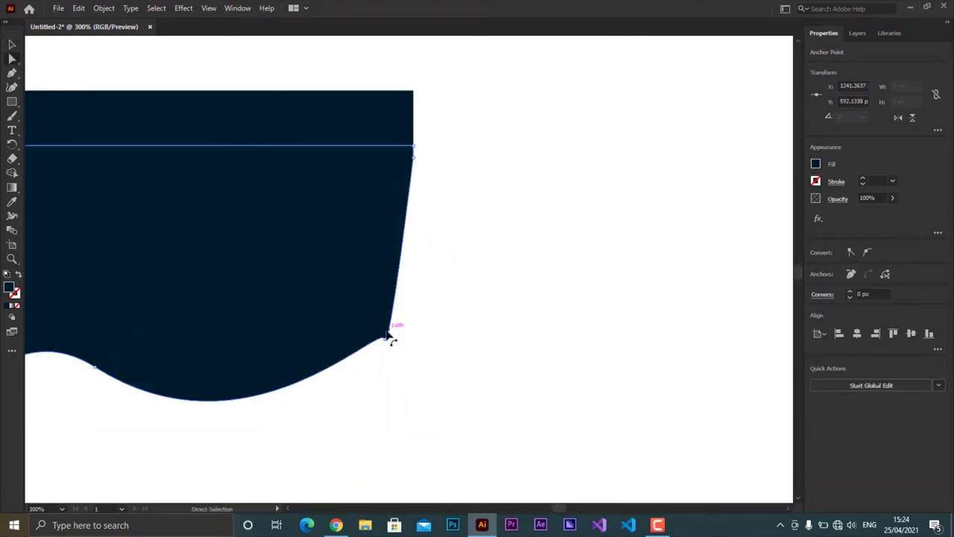
click(390, 337)
drag(392, 358, 422, 281)
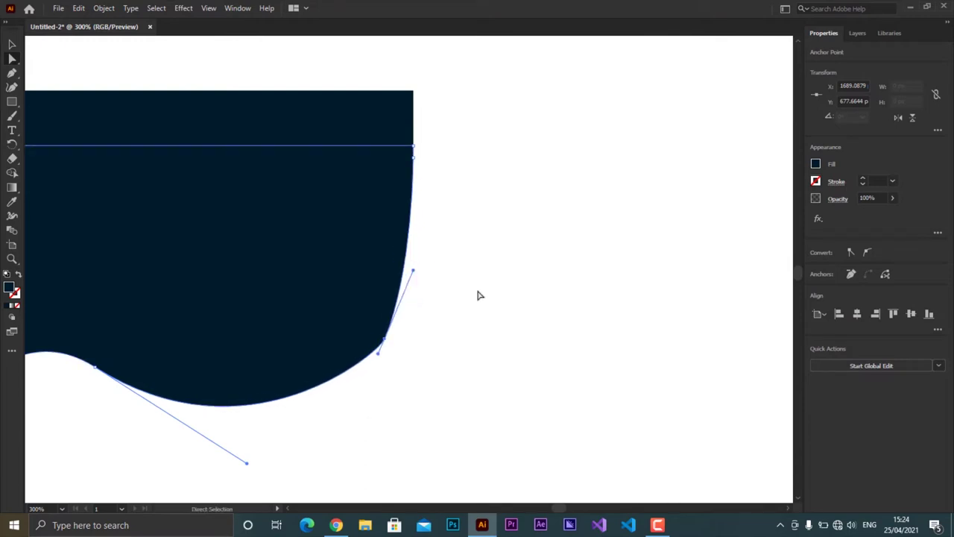
drag(385, 353, 364, 405)
click(350, 401)
scroll(340, 397, down, 2)
Shift the deep dip's tip right, reshape the left bump and fine-tune the tip's curve handles.
click(209, 419)
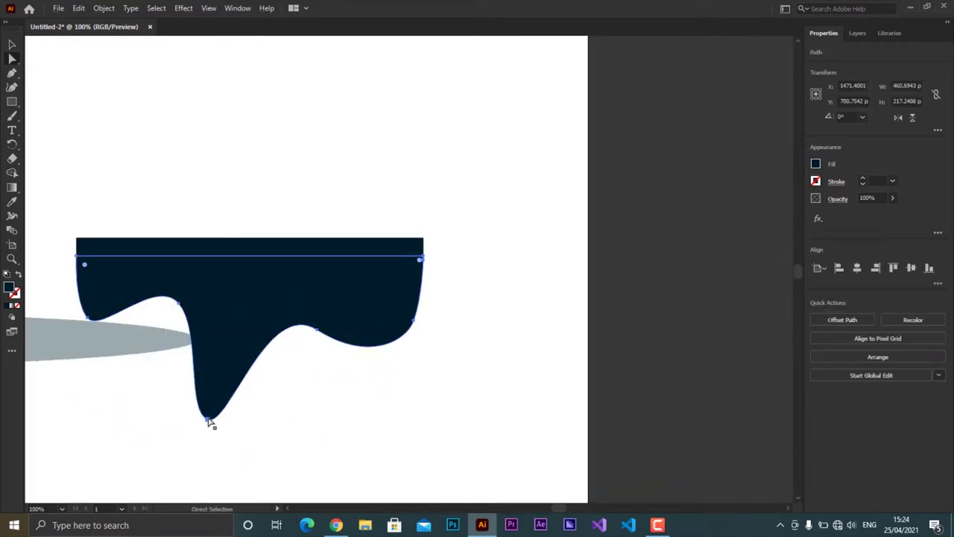
drag(209, 420, 234, 422)
mouse_move(179, 304)
mouse_down()
mouse_move(88, 319)
mouse_move(100, 319)
mouse_up()
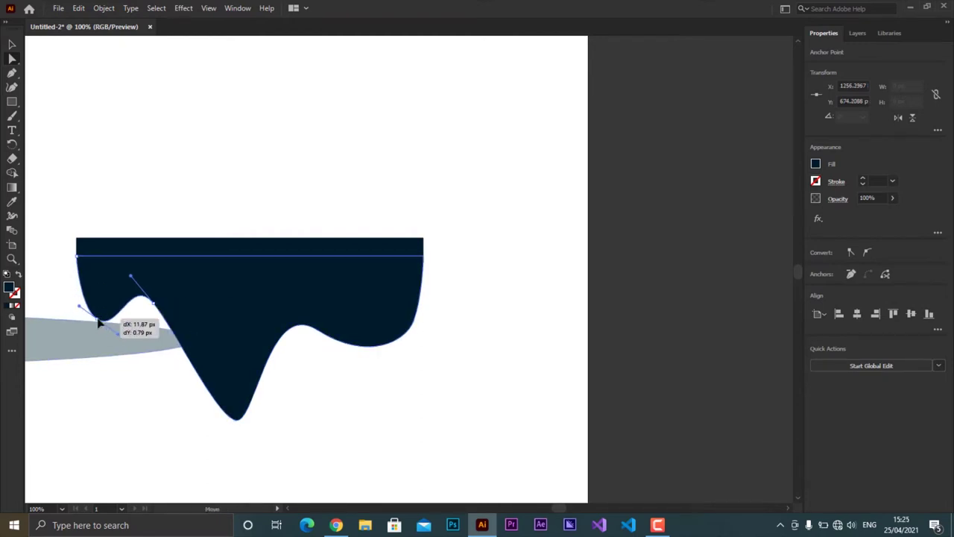
click(234, 420)
click(241, 425)
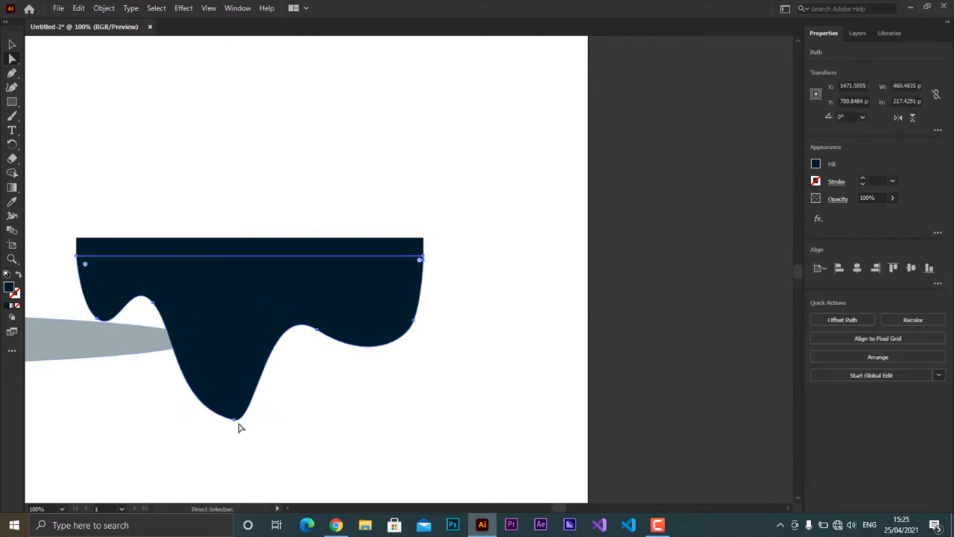
drag(258, 416, 252, 424)
drag(267, 399, 271, 392)
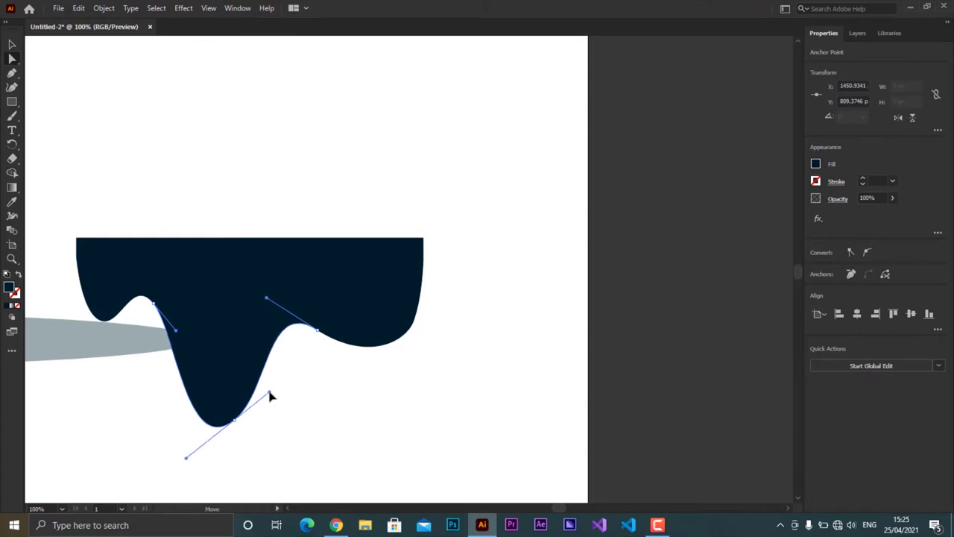
click(290, 380)
click(339, 291)
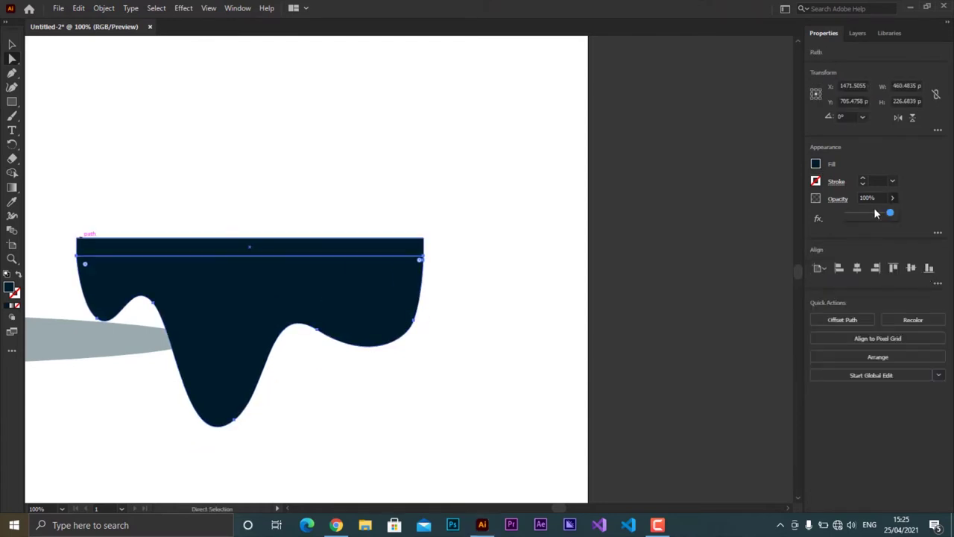
mouse_move(875, 214)
mouse_down()
mouse_move(857, 213)
mouse_move(895, 213)
mouse_up()
Fill the wavy shape teal-blue and reposition it under the bar.
click(816, 163)
click(753, 297)
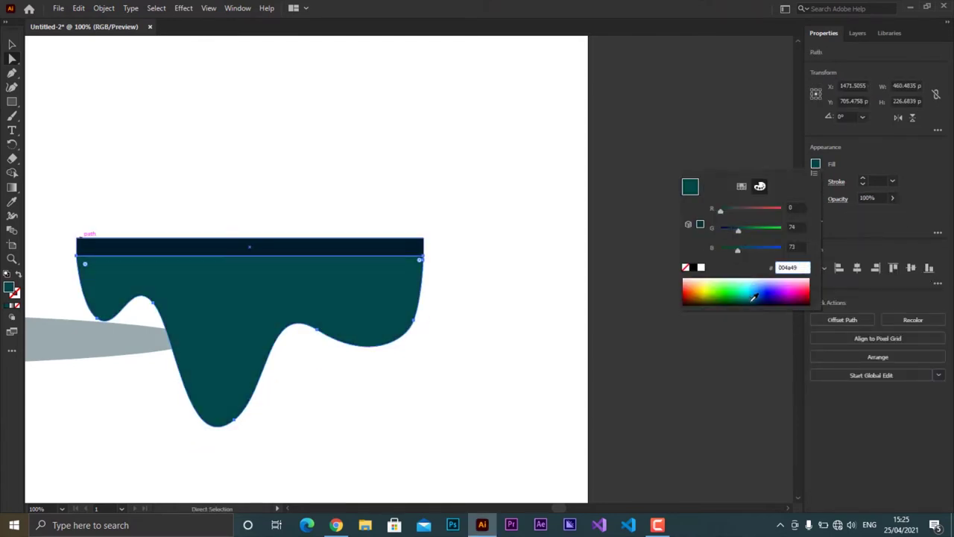
click(756, 295)
click(117, 115)
mouse_move(330, 274)
mouse_down()
mouse_move(313, 222)
mouse_move(329, 274)
mouse_move(343, 212)
mouse_move(342, 252)
mouse_up()
Select the bar and wavy shape together and scale them down by a corner handle.
click(468, 207)
click(298, 269)
key(a)
scroll(448, 298, left, 3)
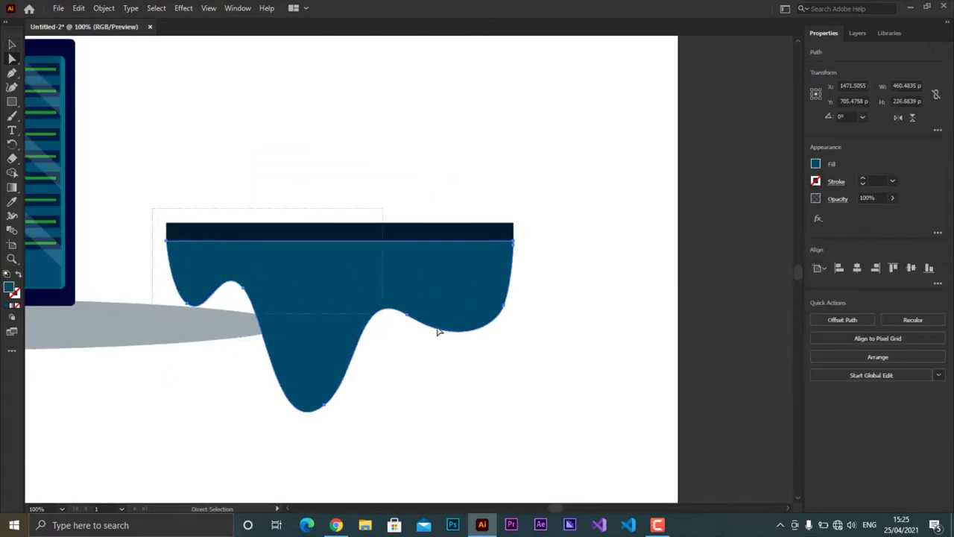
click(516, 386)
click(304, 273)
click(13, 45)
mouse_move(339, 232)
mouse_down()
mouse_move(339, 146)
mouse_move(339, 231)
mouse_up()
shift+click(481, 271)
mouse_move(481, 271)
mouse_down()
mouse_move(463, 139)
mouse_move(281, 246)
mouse_up()
click(298, 283)
Move the scaled desk right so it sits beside the second rack.
key(ctrl+minus)
scroll(444, 296, up, 2)
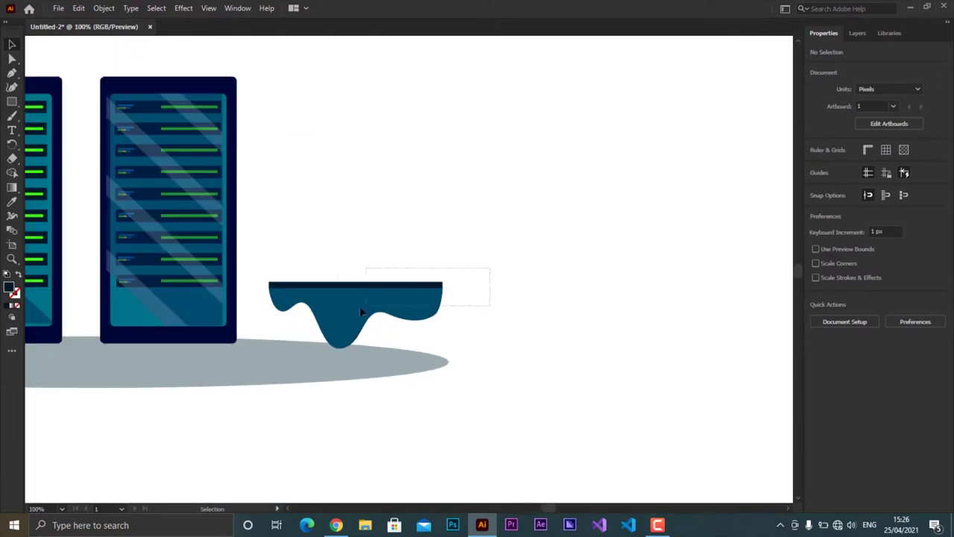
drag(337, 300, 390, 301)
Draw a navy monitor screen rectangle with rounded top corners and shift it left.
click(415, 269)
scroll(416, 269, up, 3)
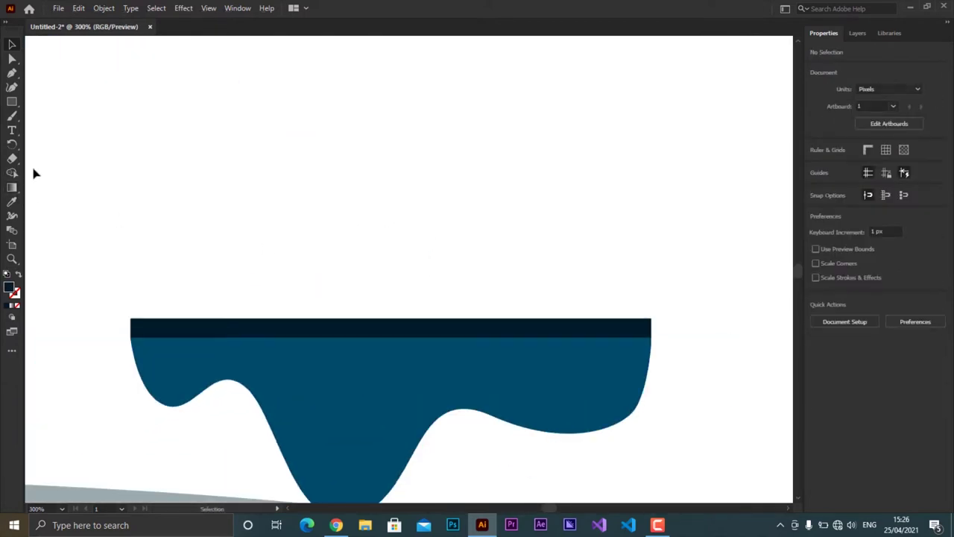
key(m)
drag(254, 176, 484, 287)
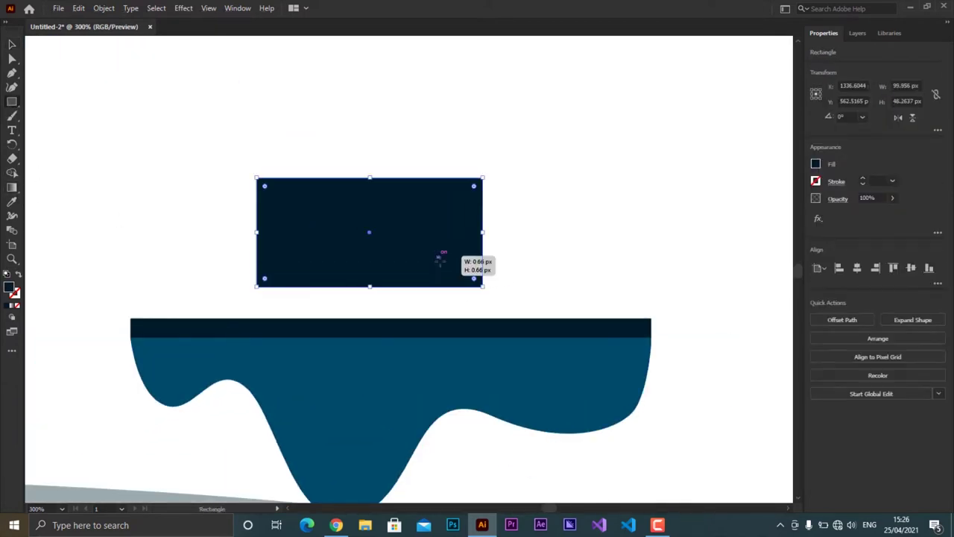
key(v)
click(433, 235)
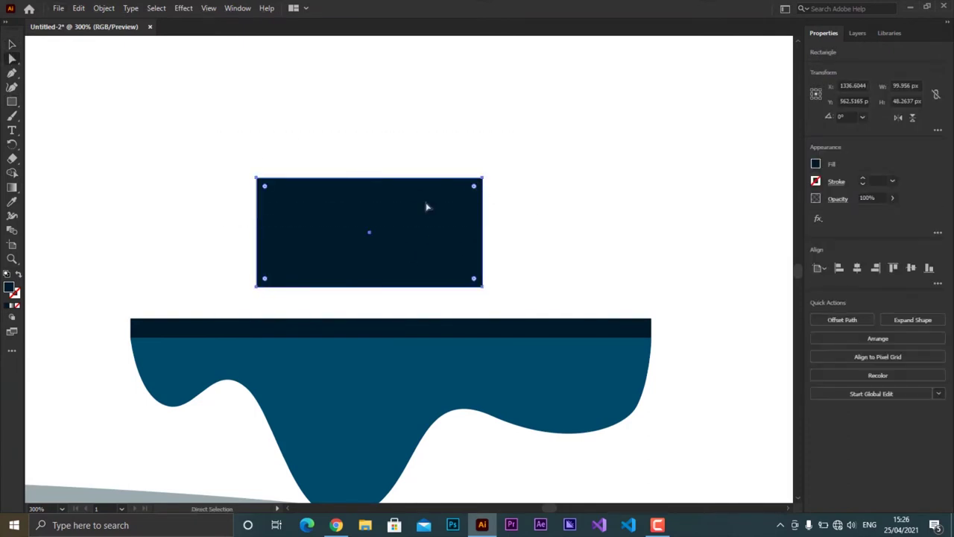
drag(474, 185, 470, 198)
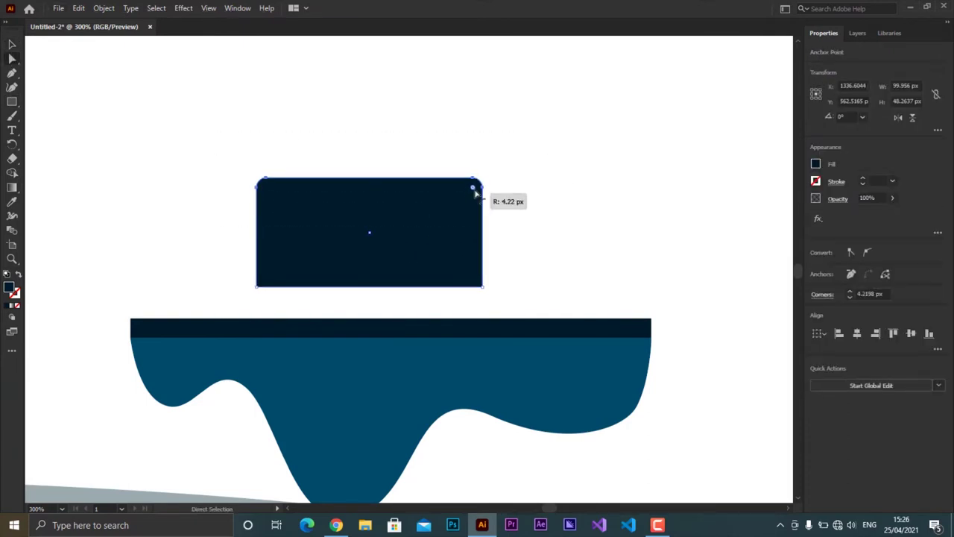
key(v)
drag(283, 206, 284, 240)
Add a thin darker navy band along the screen's bottom edge.
scroll(283, 289, up, 3)
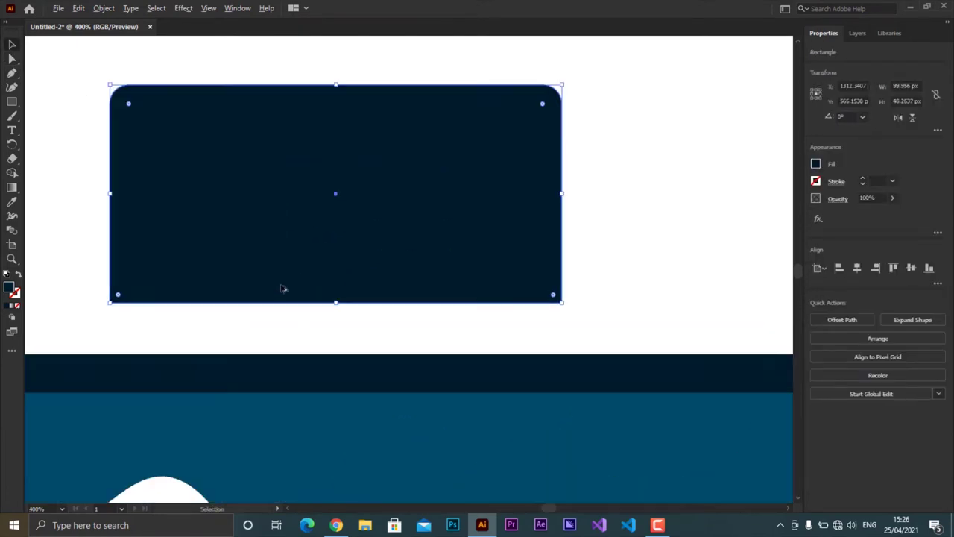
scroll(283, 288, up, 1)
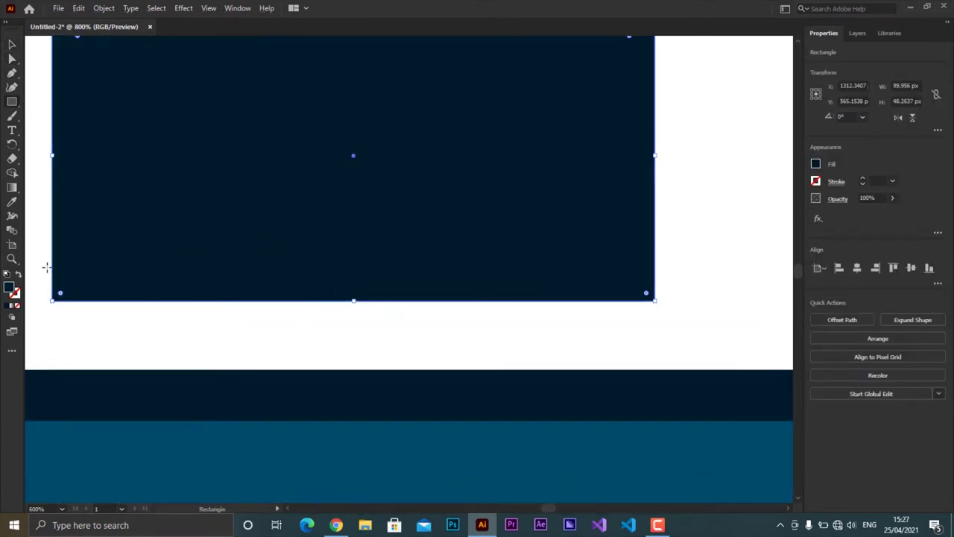
drag(51, 273, 654, 318)
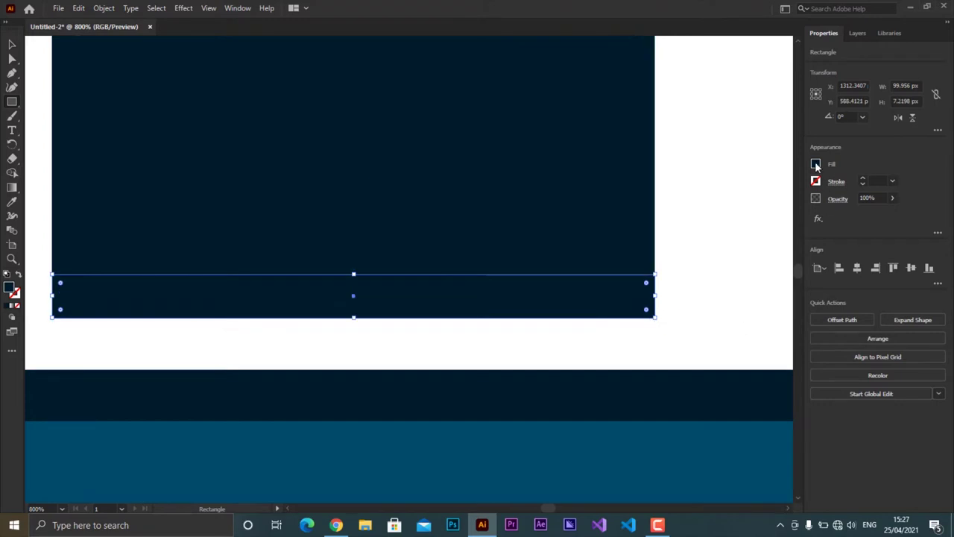
click(815, 163)
click(762, 301)
click(567, 347)
click(575, 370)
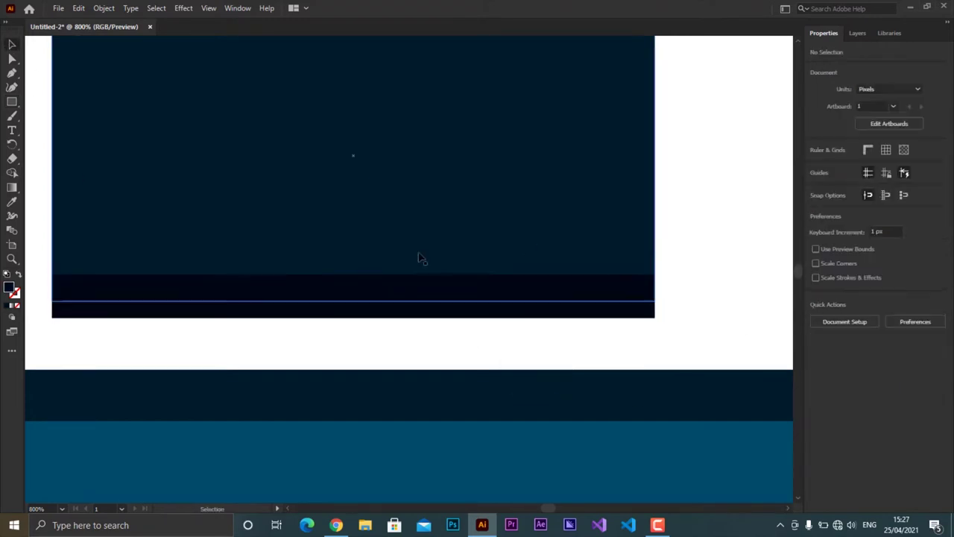
Draw a narrow stem and a thin base rectangle below the screen, then select all parts.
click(12, 72)
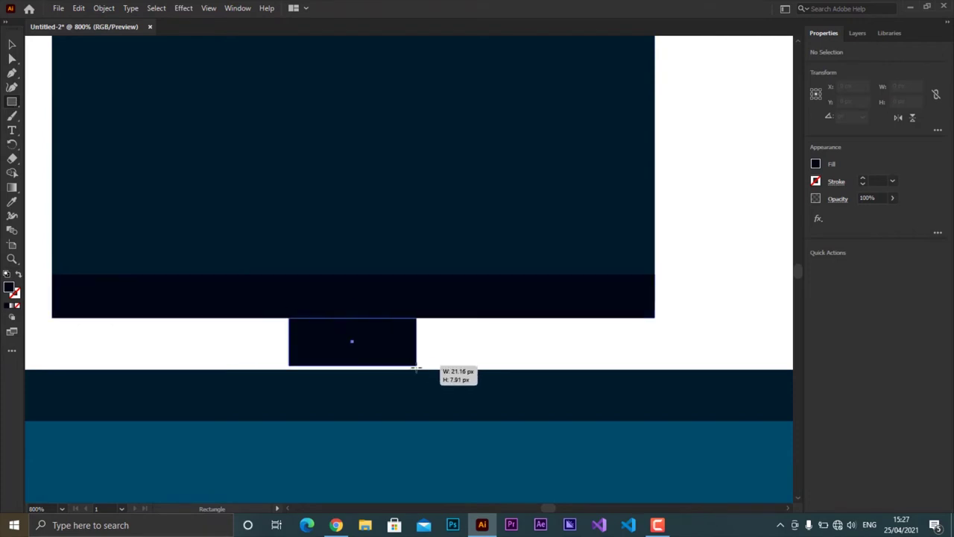
drag(308, 331, 432, 381)
drag(230, 362, 484, 375)
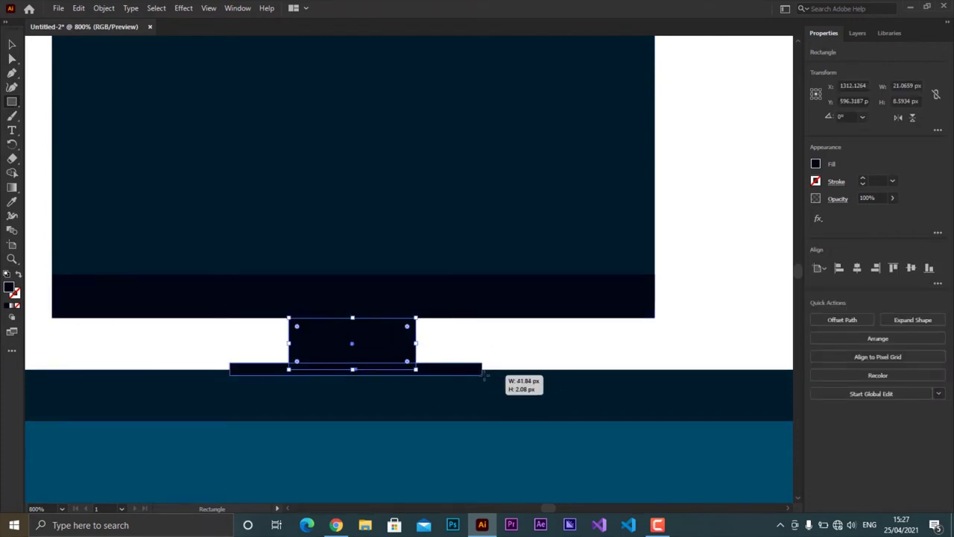
click(415, 342)
drag(416, 343, 354, 344)
click(492, 369)
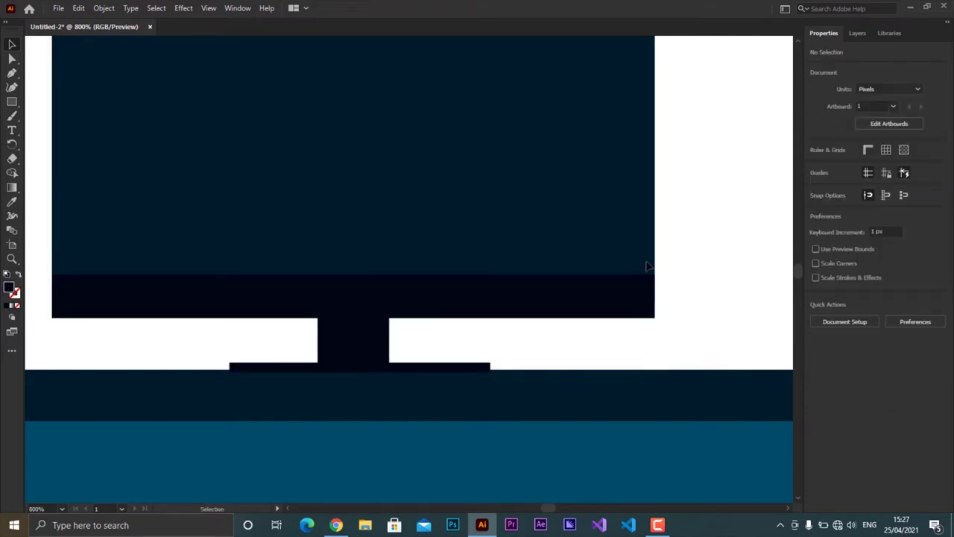
key(ctrl+a)
Centre the monitor parts horizontally and fine-tune the stem's position.
click(838, 271)
click(720, 291)
key(a)
click(367, 344)
scroll(378, 379, up, 2)
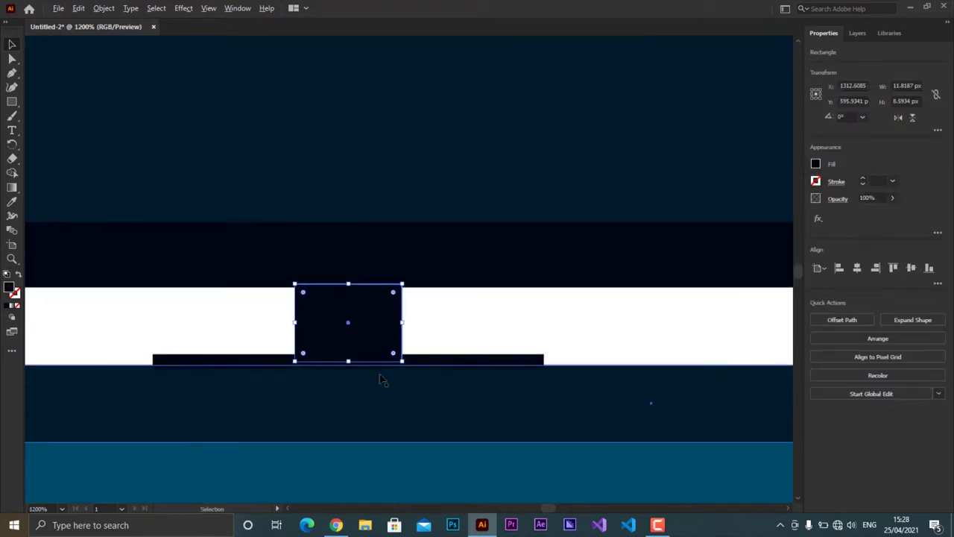
scroll(380, 372, up, 2)
drag(405, 360, 409, 360)
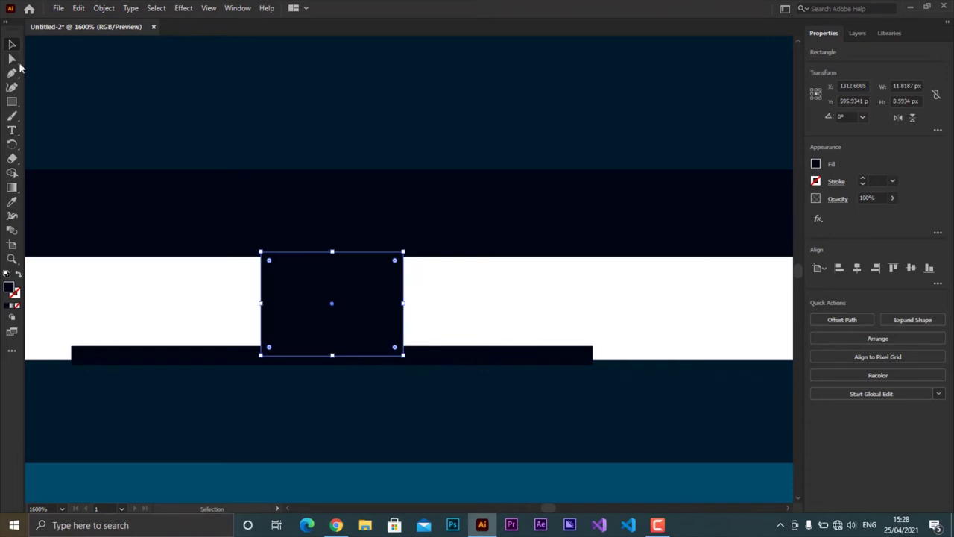
click(12, 59)
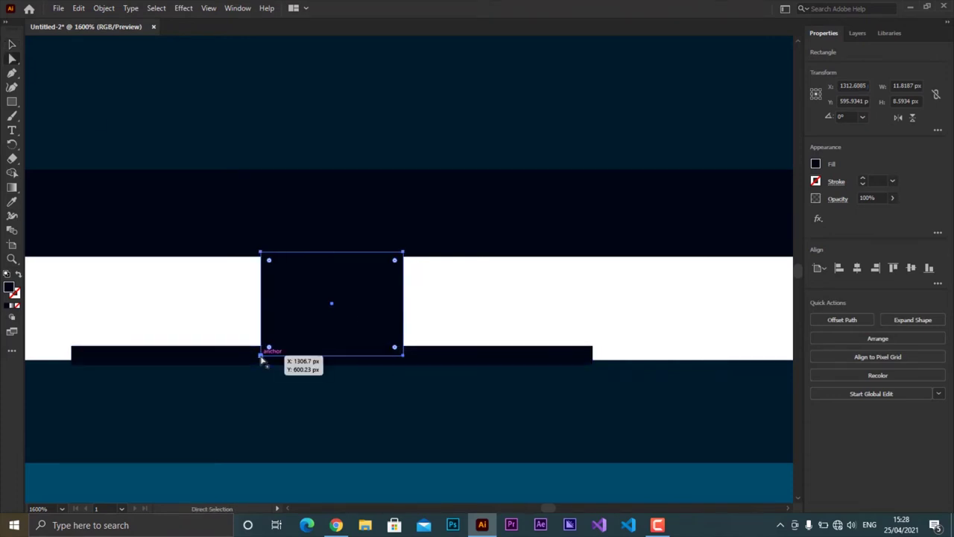
drag(255, 358, 253, 300)
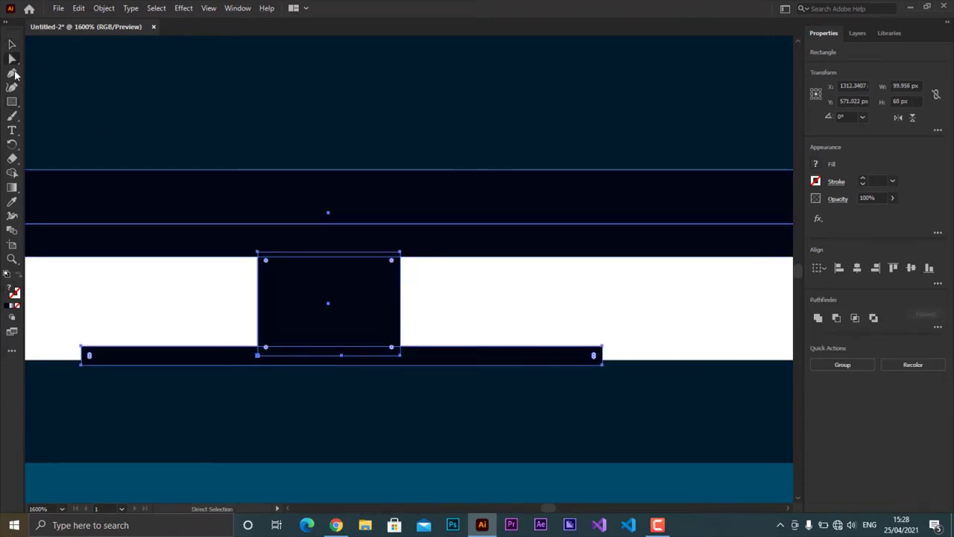
Draw a curved flare with the Pen tool beside the stem, bending down to the base.
key(v)
click(401, 356)
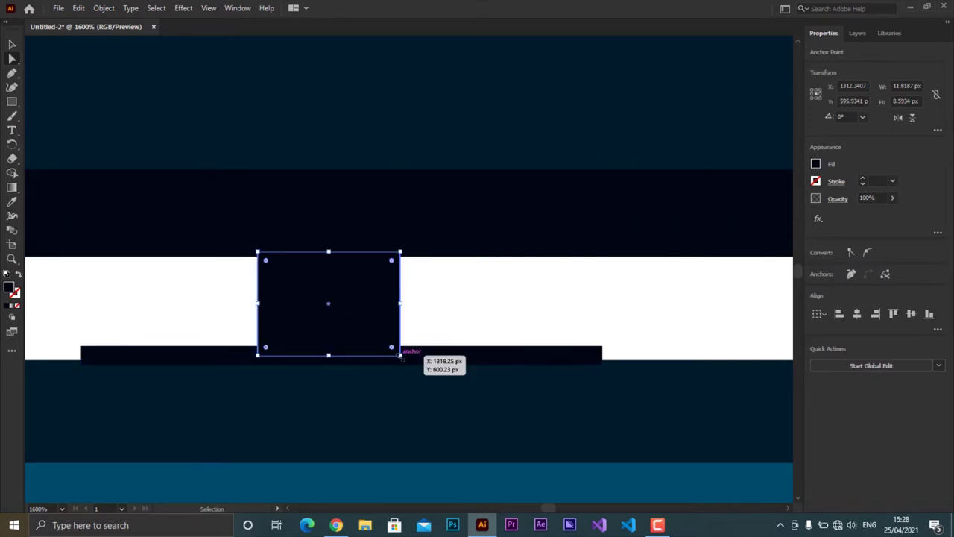
key(p)
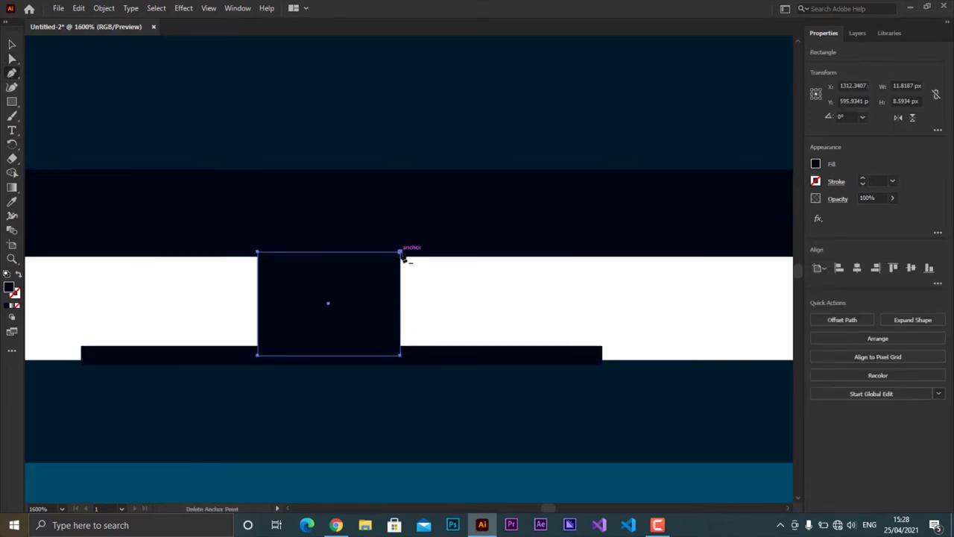
click(401, 254)
key(ctrl+z)
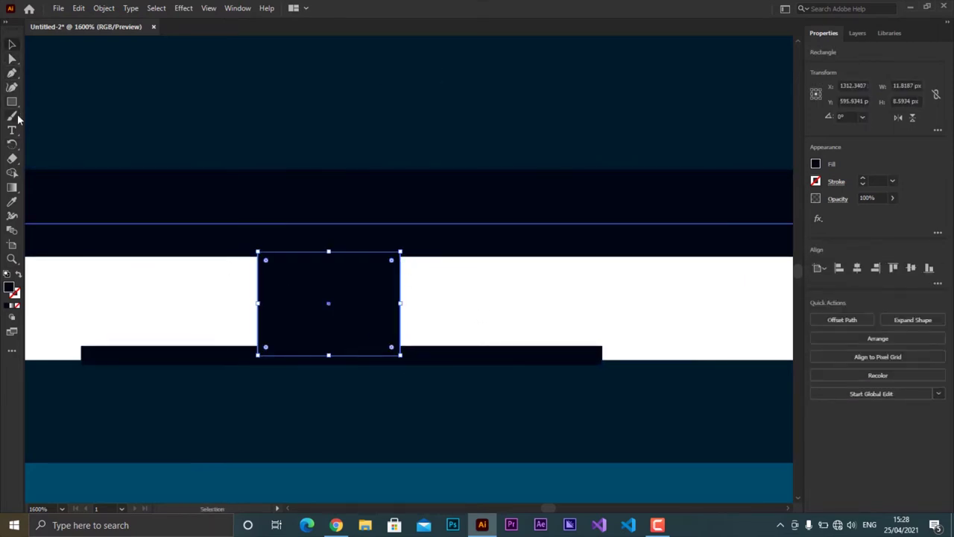
key(p)
click(400, 254)
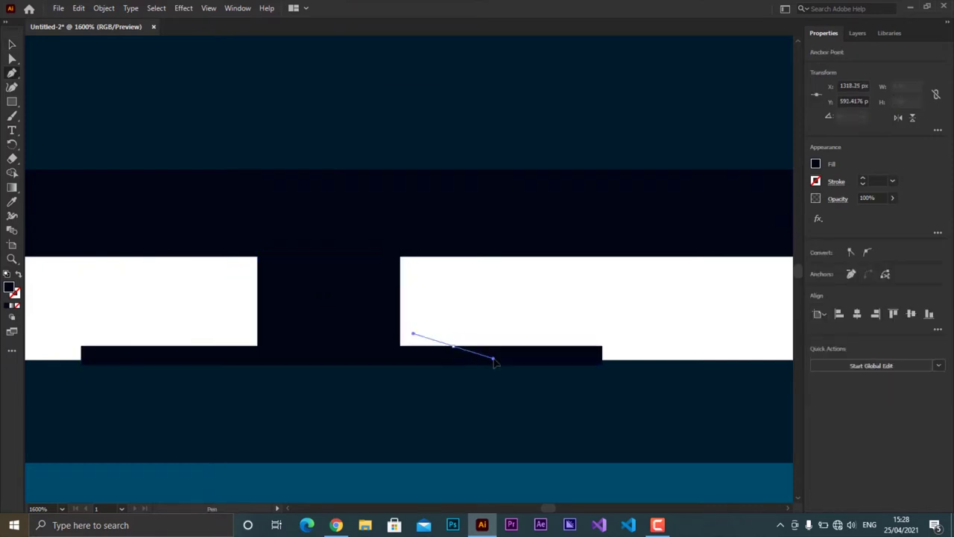
drag(378, 355, 472, 357)
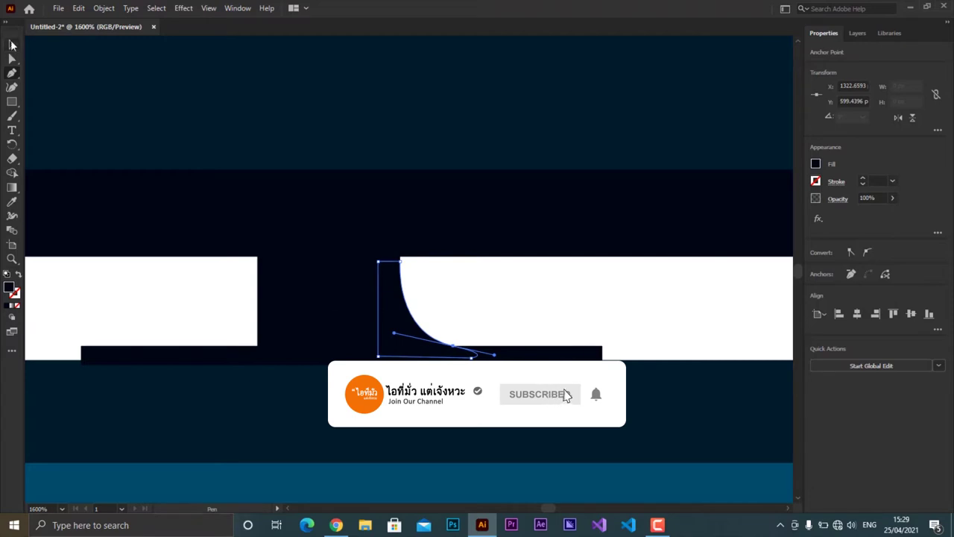
Reflect a copy of the flare and place it on the stem's left side.
key(v)
right_click(422, 337)
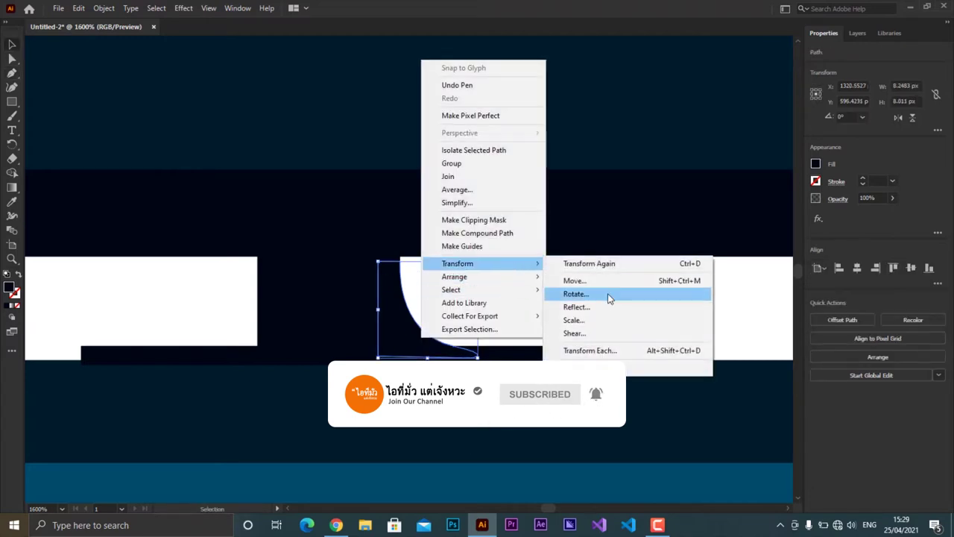
click(576, 307)
click(807, 335)
drag(453, 331, 258, 327)
Move the monitor screen up so it rests on the stand.
scroll(353, 358, up, 5)
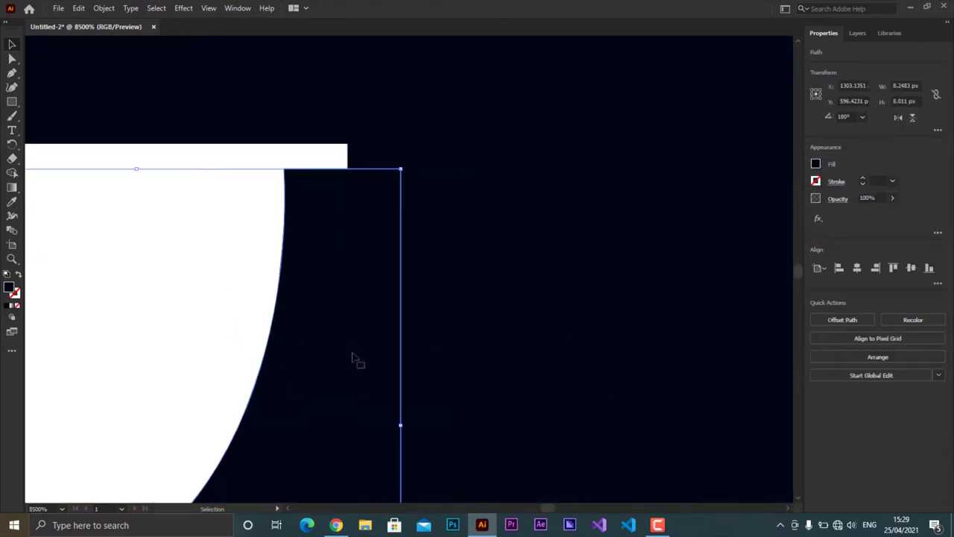
click(359, 363)
scroll(184, 276, down, 3)
scroll(183, 276, down, 3)
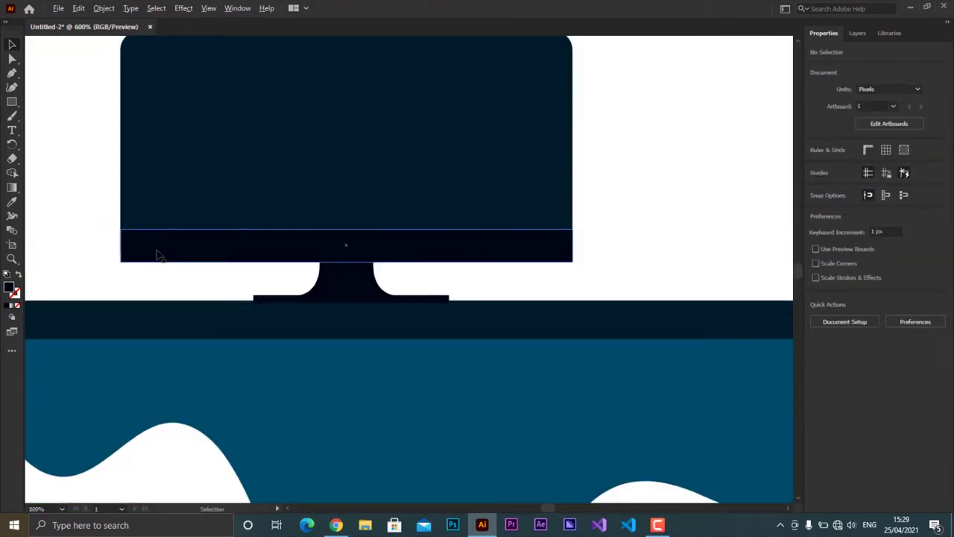
scroll(155, 251, down, 1)
scroll(333, 186, down, 1)
drag(311, 154, 293, 112)
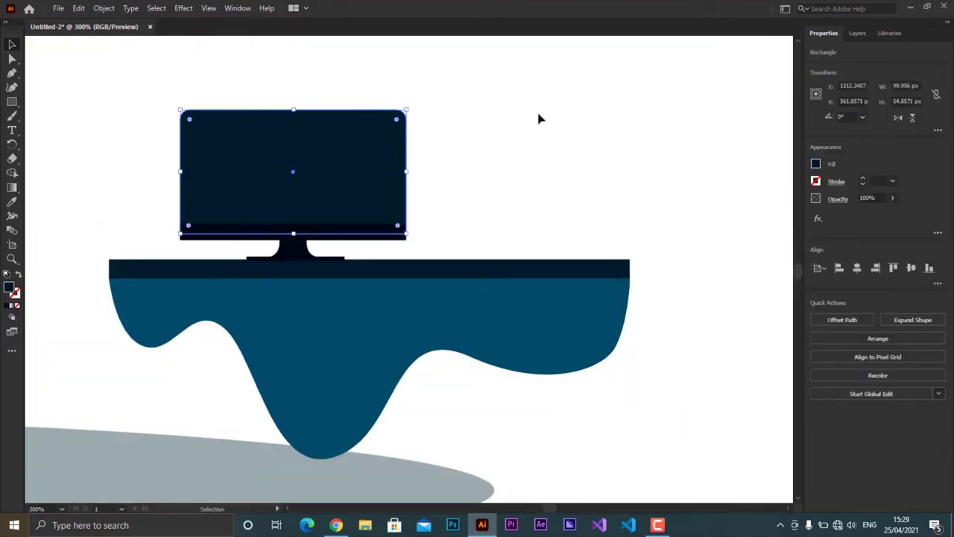
click(499, 240)
scroll(334, 228, up, 3)
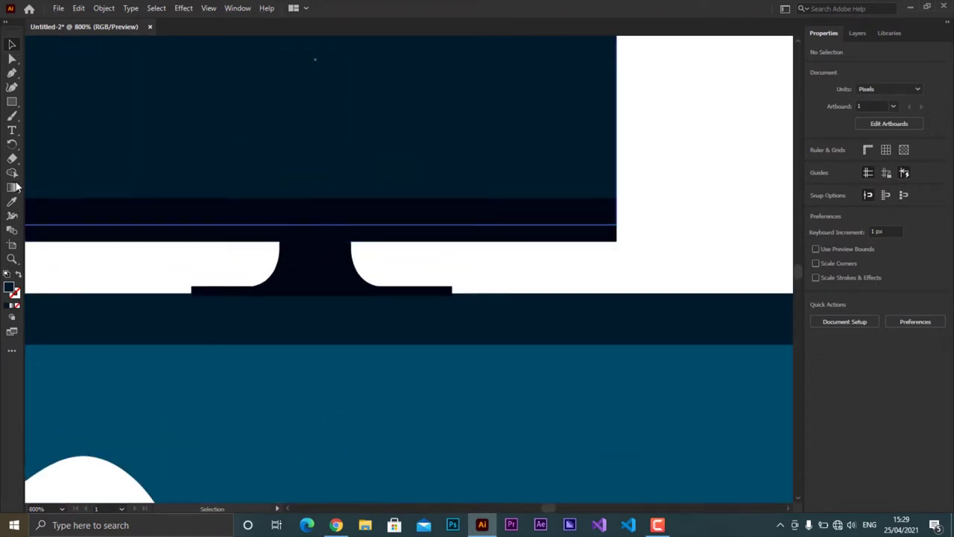
key(m)
scroll(251, 234, up, 2)
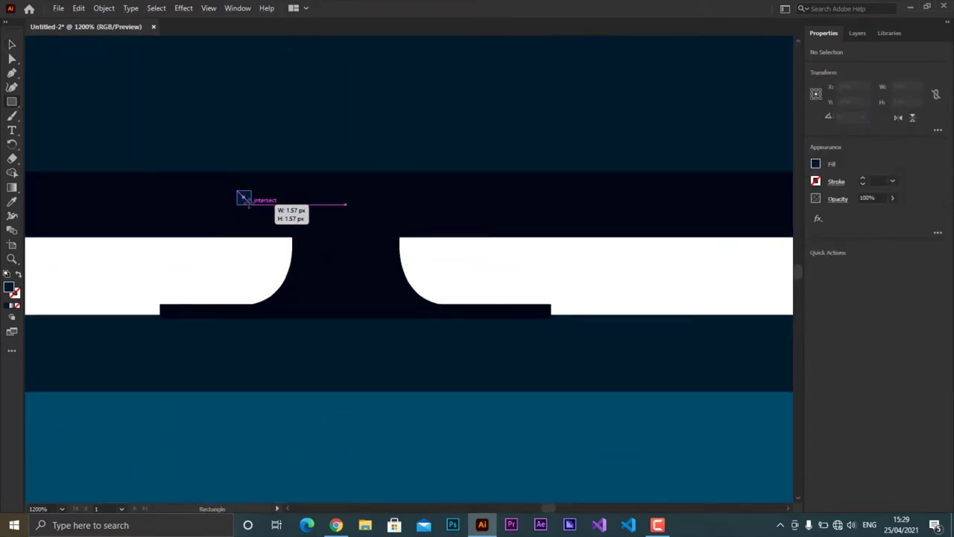
Draw a tiny green LED square on the monitor's dark bottom band.
drag(248, 202, 249, 202)
click(815, 163)
click(361, 237)
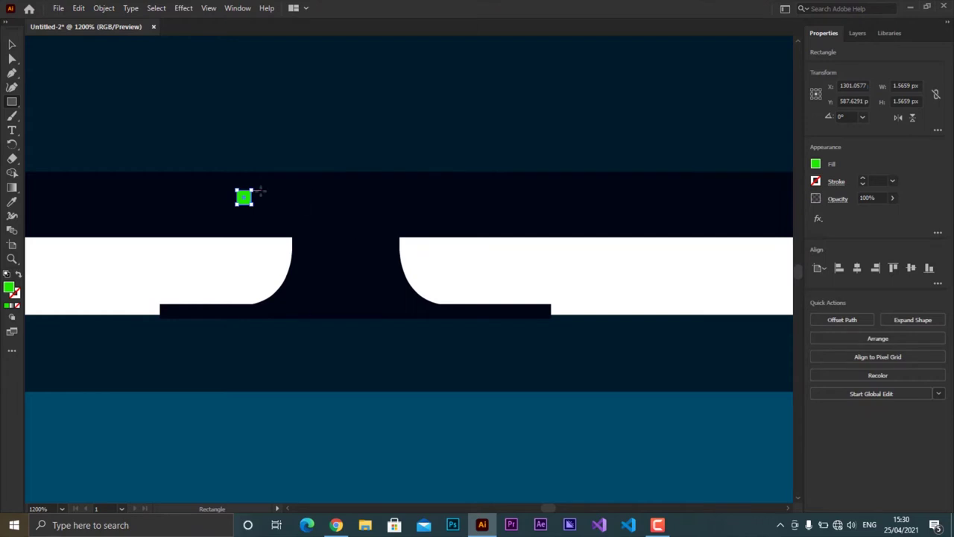
click(816, 163)
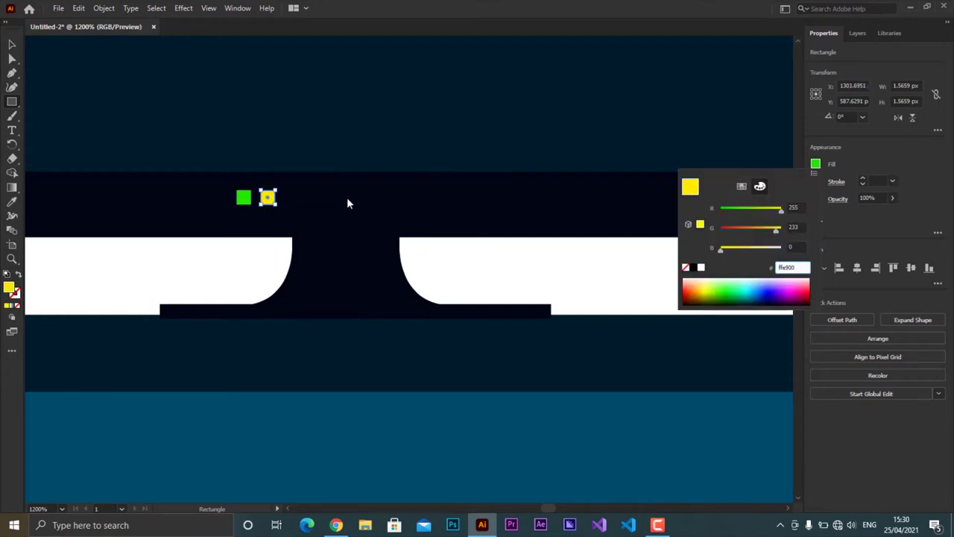
key(Escape)
key(v)
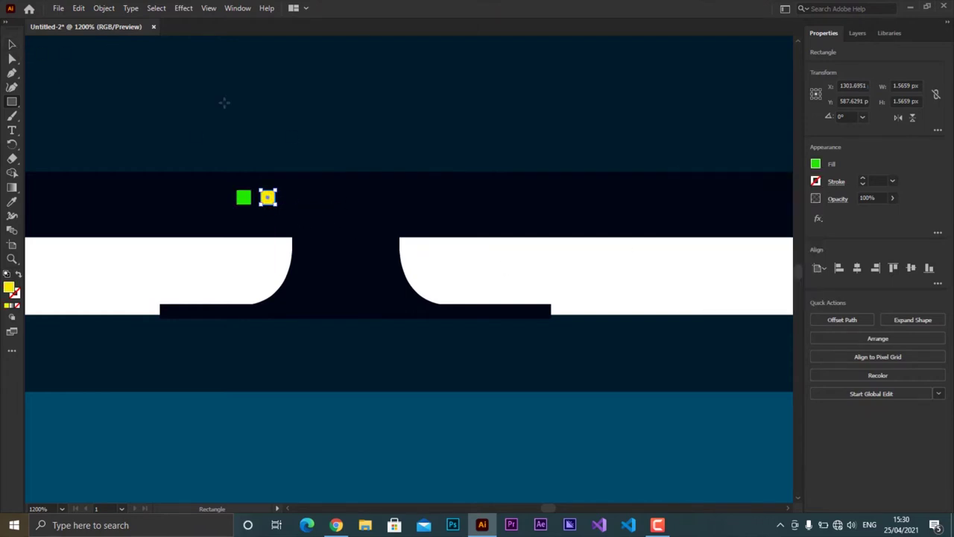
click(221, 269)
scroll(199, 241, down, 2)
scroll(201, 241, down, 1)
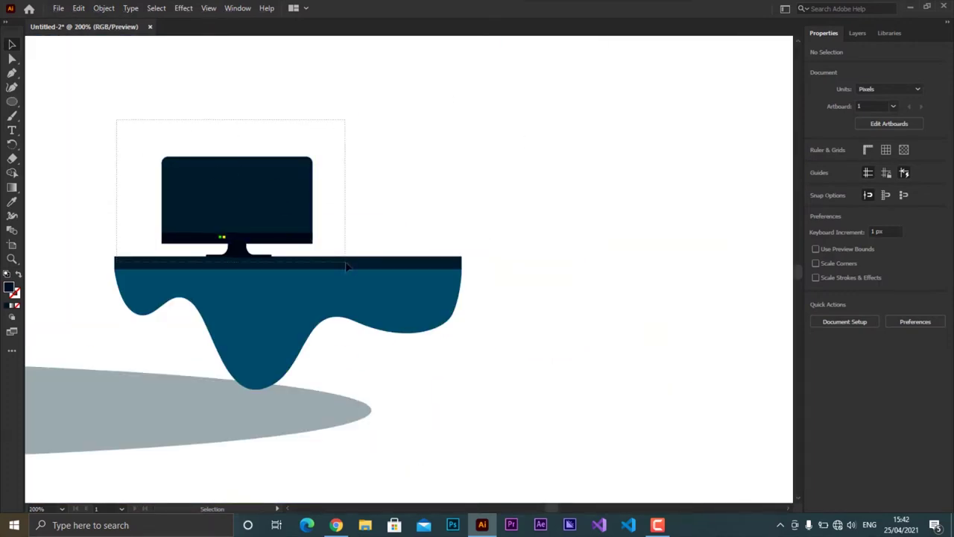
Reposition the whole monitor along the desk, about 12 px further left.
click(273, 219)
drag(273, 220, 304, 206)
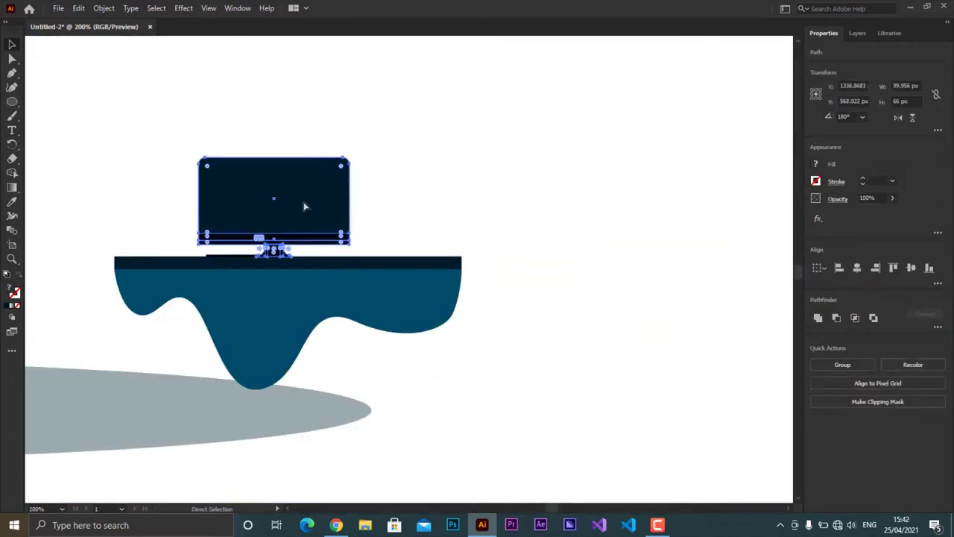
key(ctrl+z)
key(ctrl+equal)
key(ctrl+equal)
key(ctrl+equal)
click(543, 196)
drag(564, 112, 147, 273)
drag(253, 150, 464, 145)
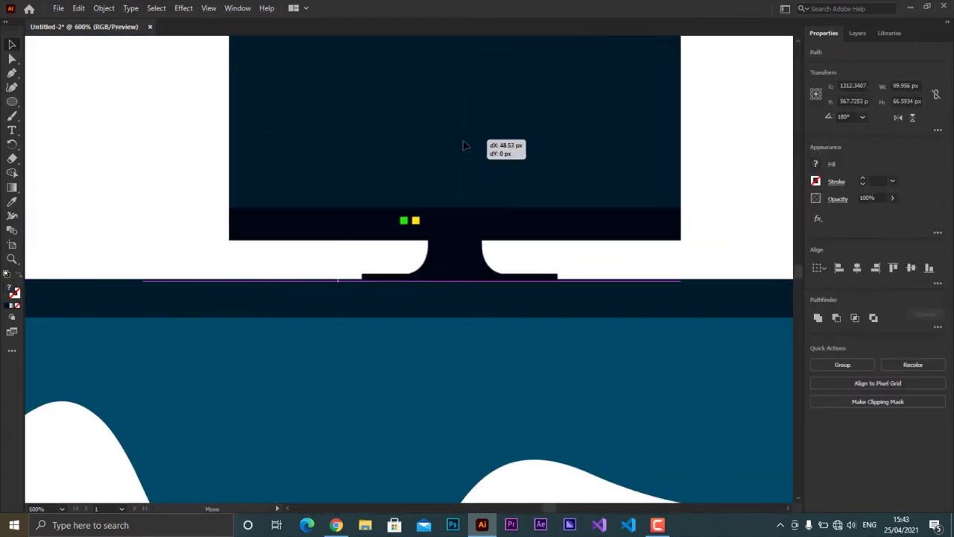
scroll(447, 144, down, 2)
drag(383, 143, 352, 138)
key(ctrl+shift+a)
Draw a small flat oval mouse and send it backward twice behind the desk band.
click(12, 103)
scroll(308, 207, up, 3)
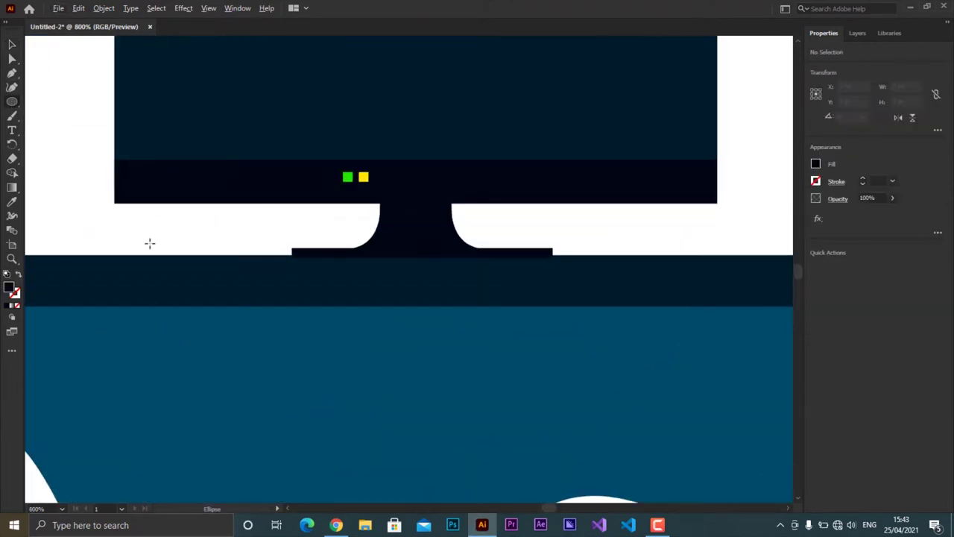
mouse_move(136, 242)
mouse_down()
mouse_move(215, 262)
mouse_move(201, 280)
mouse_move(209, 266)
mouse_up()
key(v)
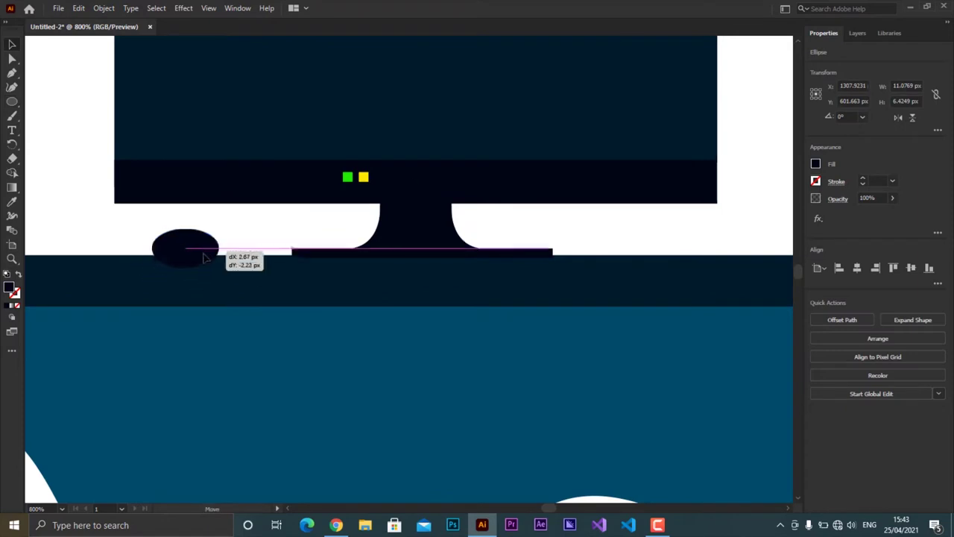
right_click(209, 265)
click(372, 492)
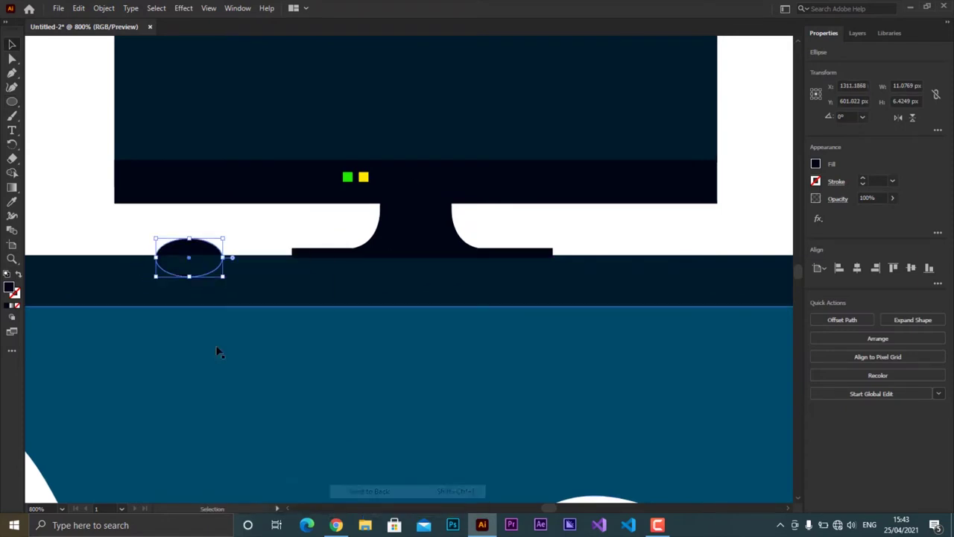
right_click(210, 298)
click(171, 256)
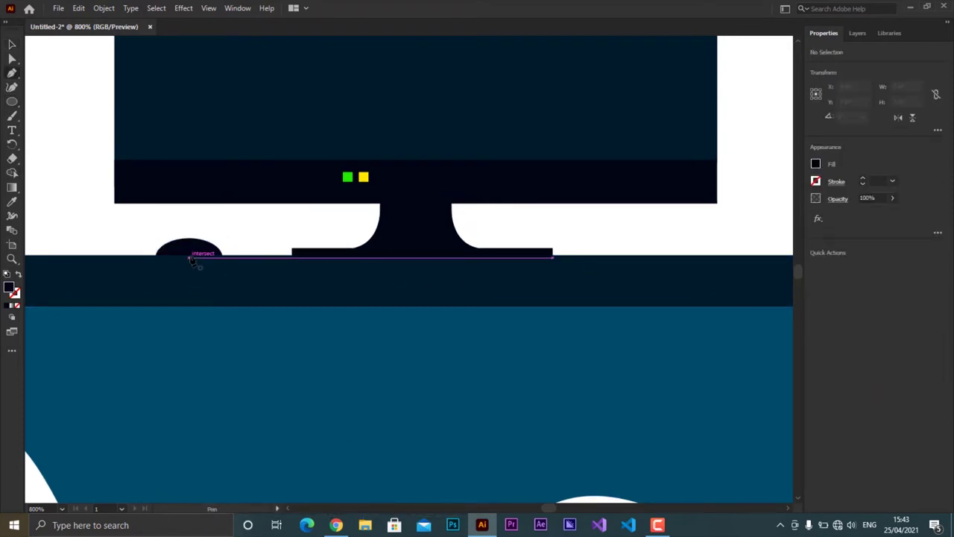
Pen a curved cable path from the mouse, looping under the desk up to the monitor.
click(188, 255)
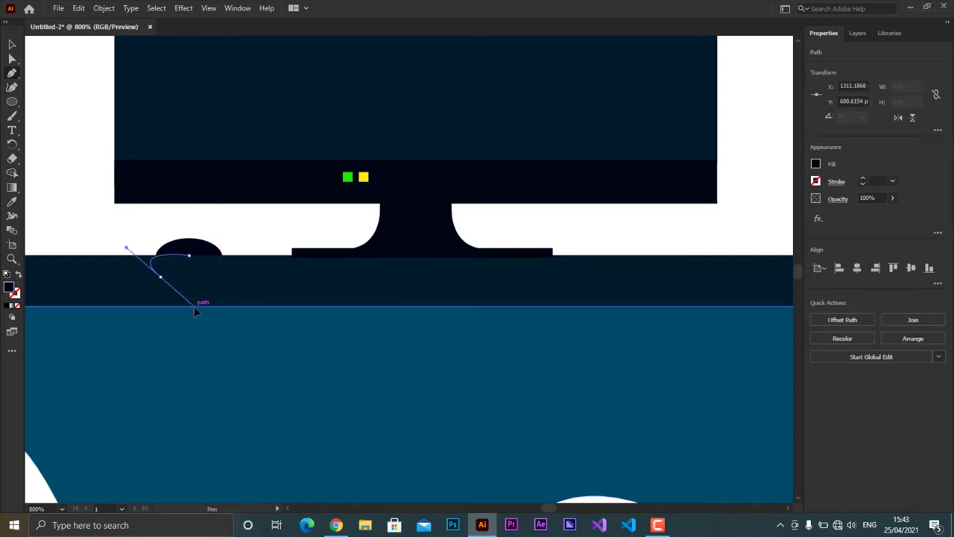
drag(194, 304, 289, 447)
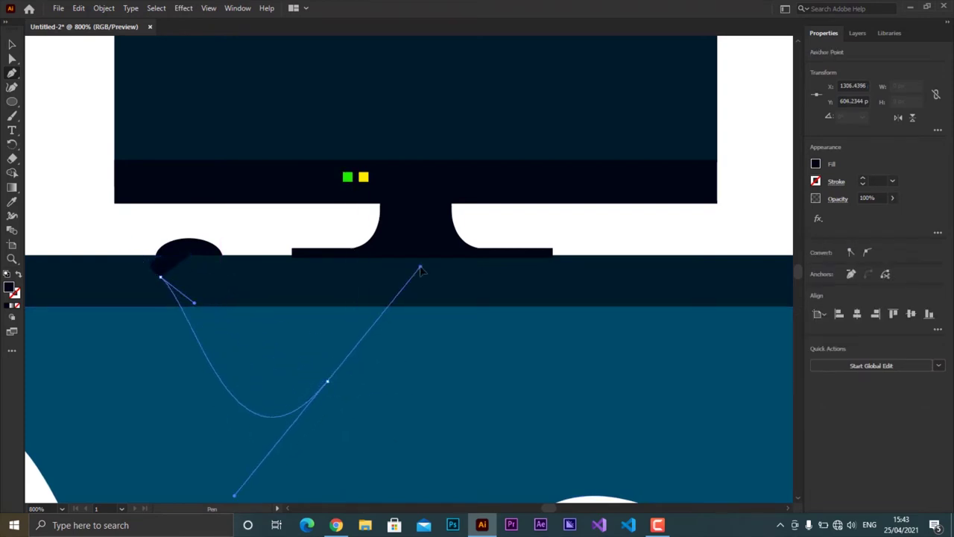
drag(421, 270, 415, 276)
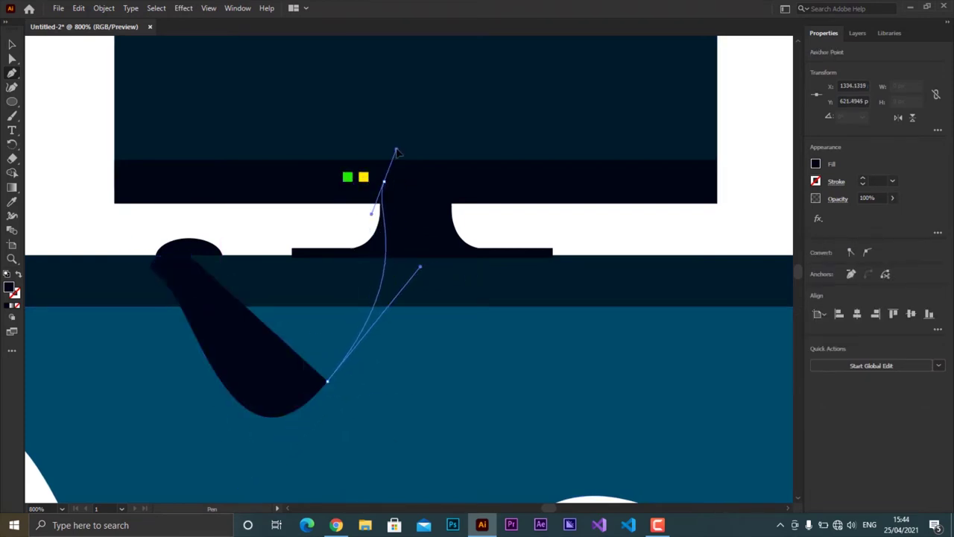
drag(397, 152, 396, 151)
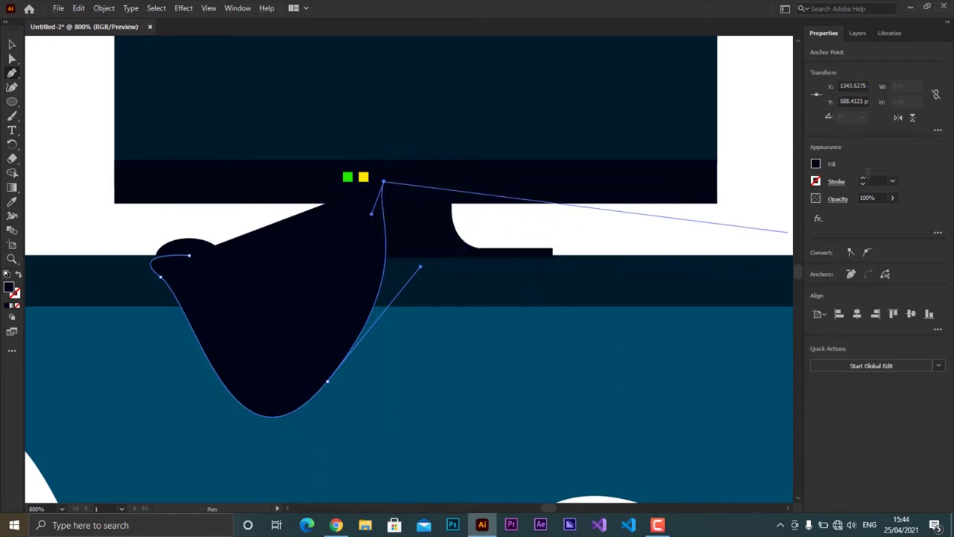
Give the cable no fill and a green stroke.
click(816, 163)
click(687, 267)
click(839, 187)
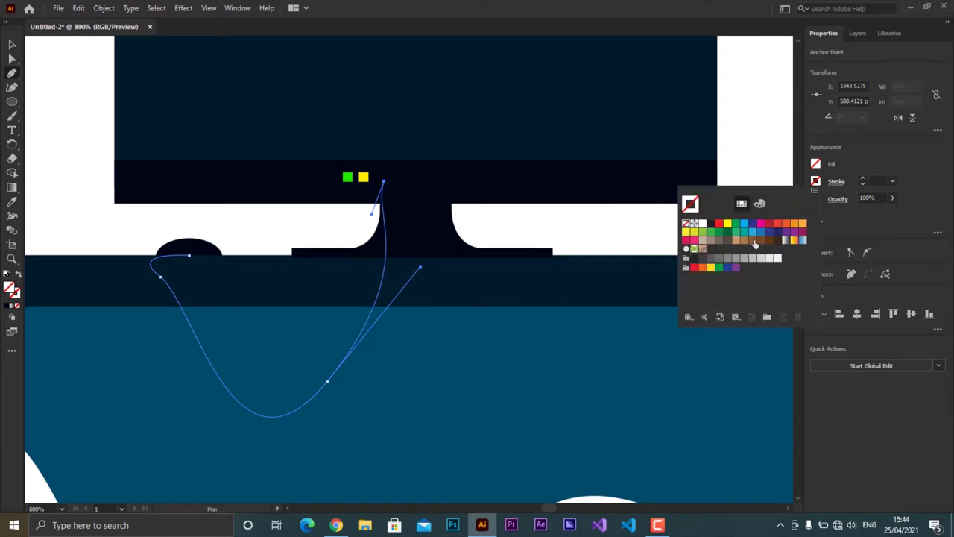
click(728, 234)
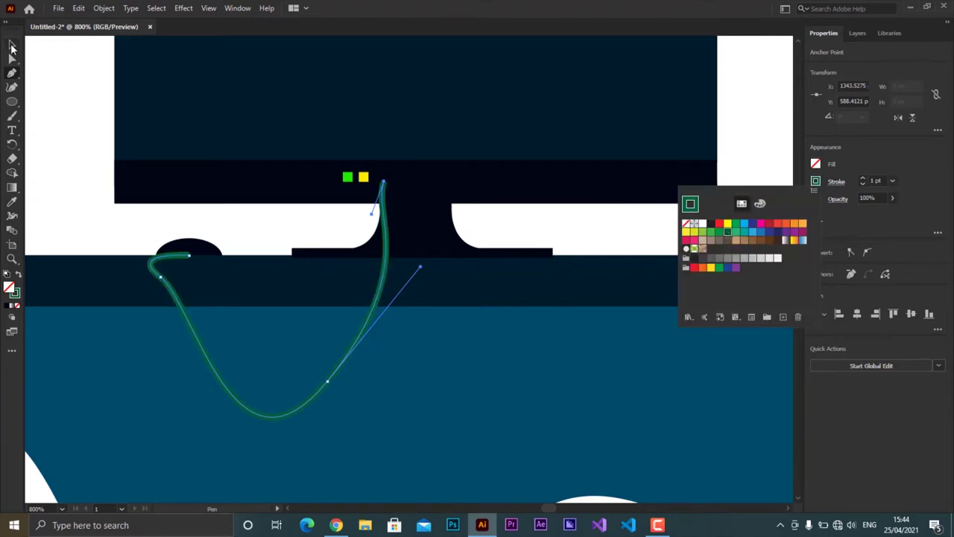
scroll(389, 159, up, 1)
scroll(389, 159, up, 2)
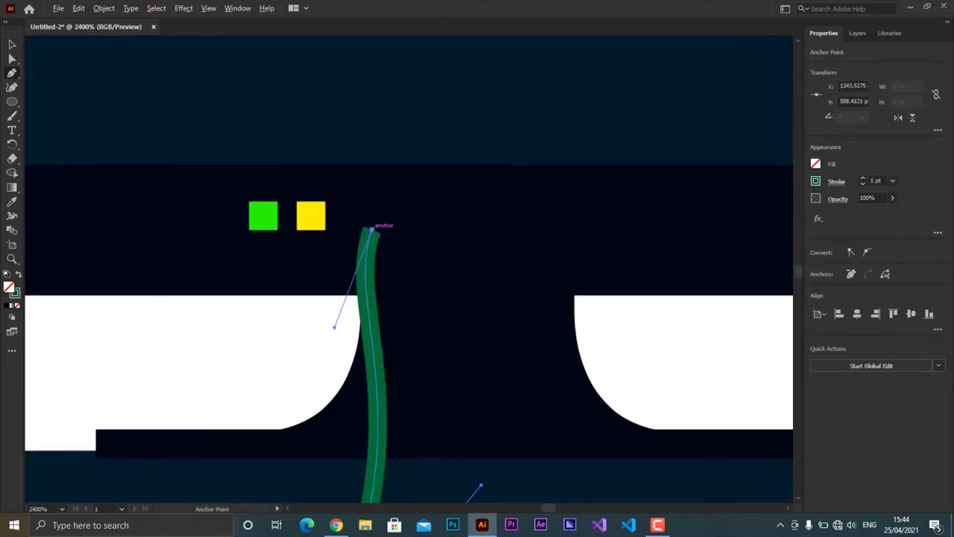
scroll(401, 186, down, 5)
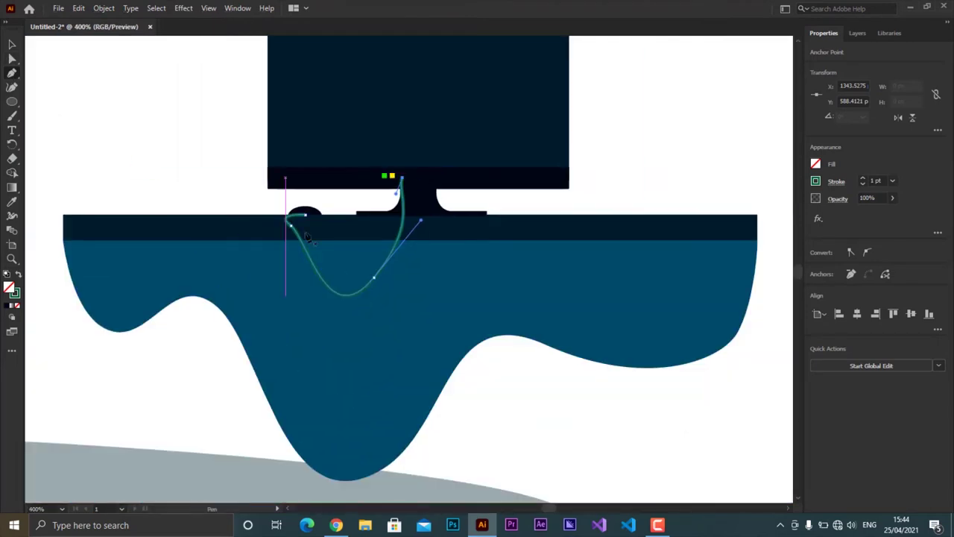
scroll(483, 204, down, 5)
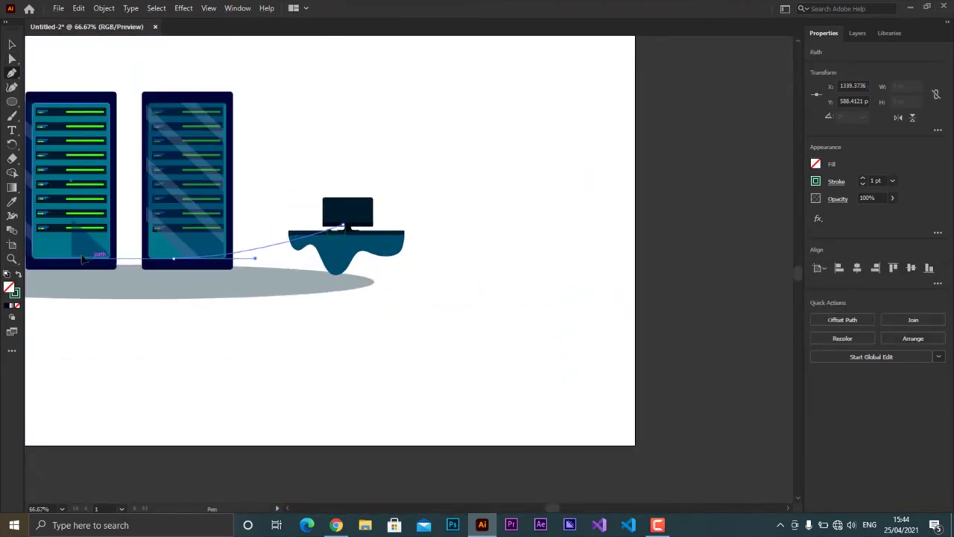
Shape the second cable to sweep across the floor into the left rack's base.
drag(173, 259, 192, 209)
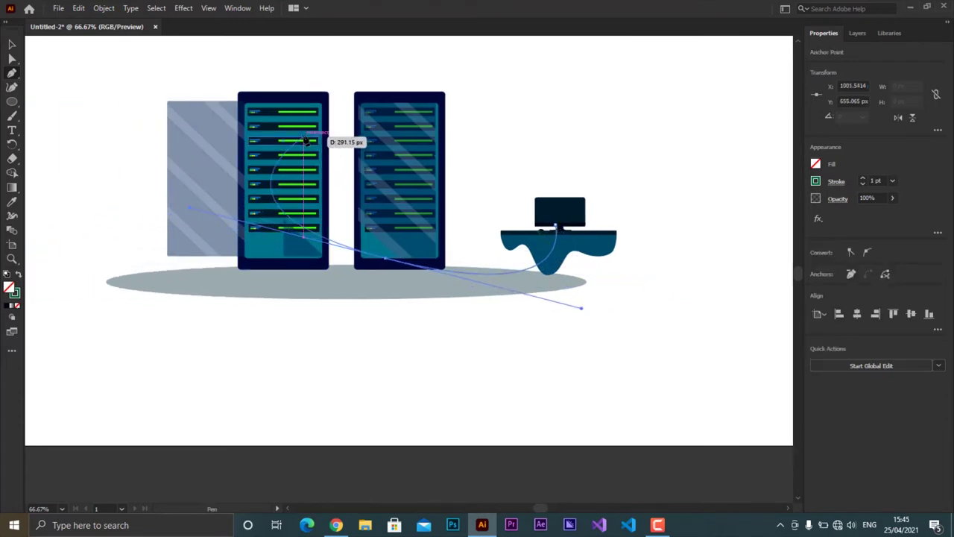
scroll(253, 151, up, 5)
scroll(254, 149, down, 5)
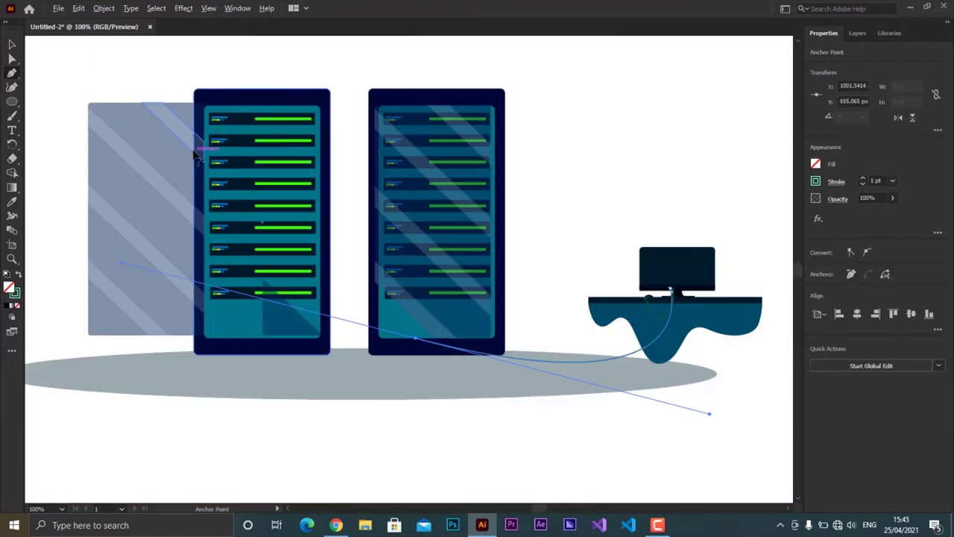
scroll(253, 149, up, 5)
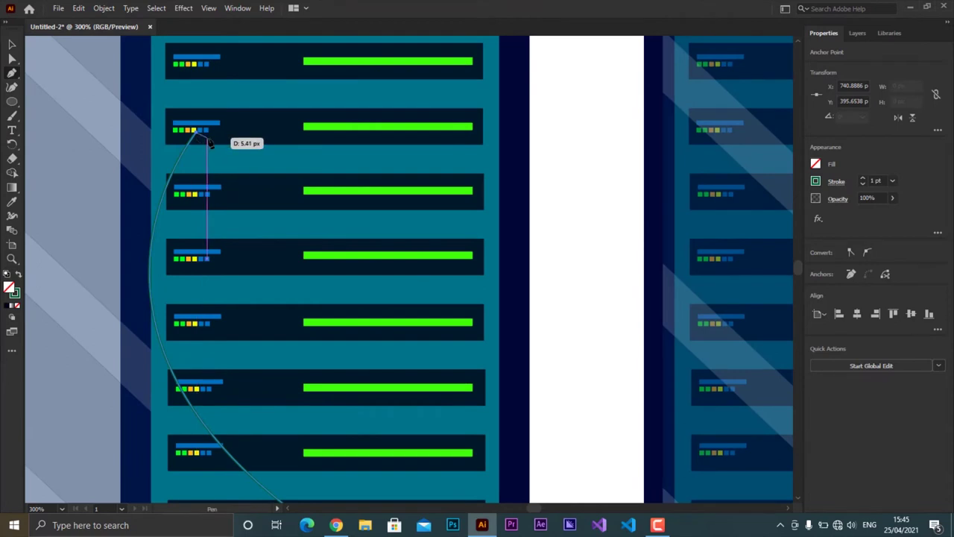
scroll(257, 261, down, 5)
drag(379, 272, 585, 346)
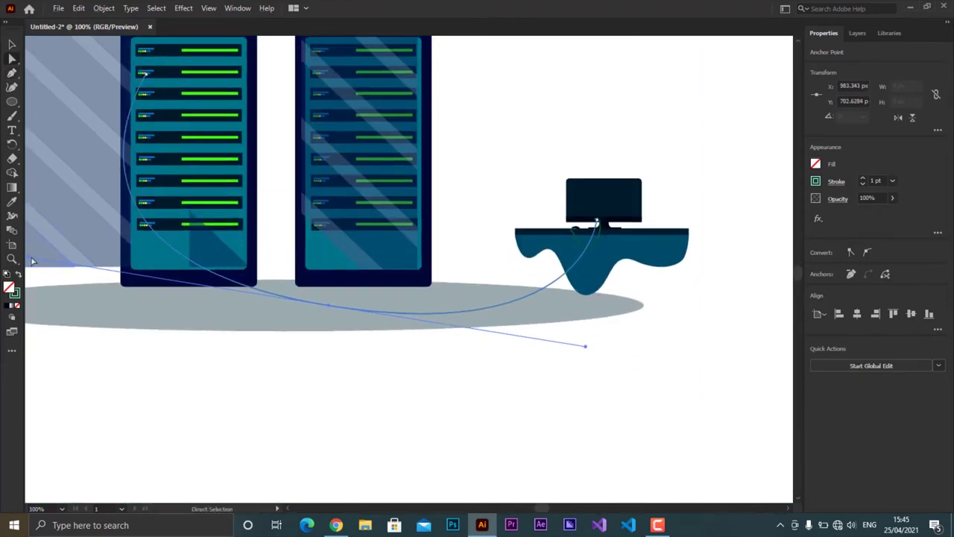
scroll(52, 246, left, 2)
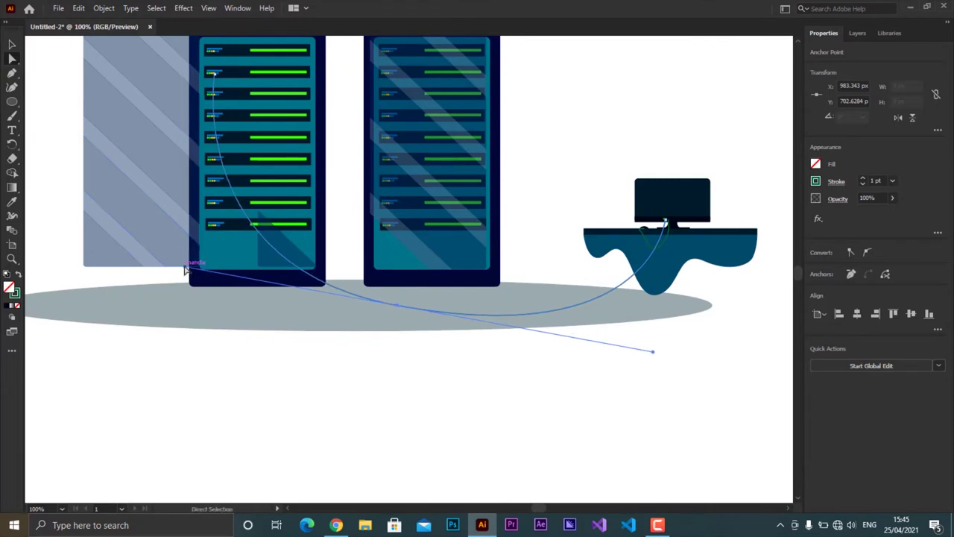
scroll(185, 228, down, 1)
scroll(181, 228, up, 3)
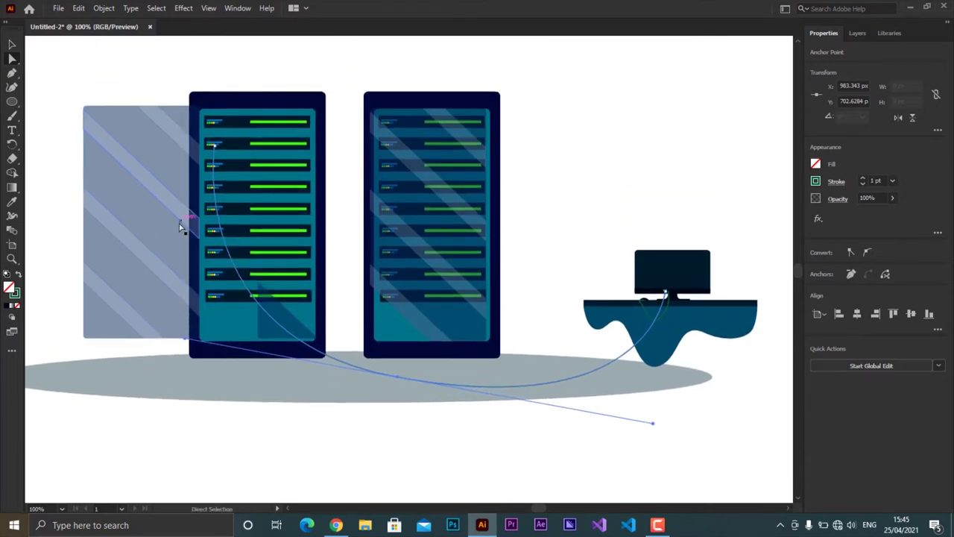
Set the cable's stroke to 2 pt yellow.
click(892, 181)
click(898, 239)
click(815, 181)
click(687, 232)
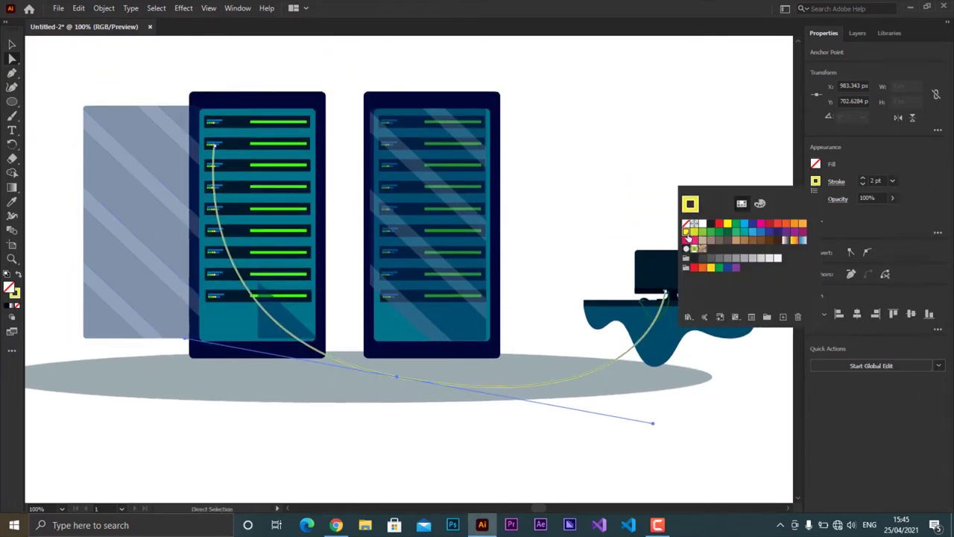
click(552, 187)
scroll(669, 323, up, 2)
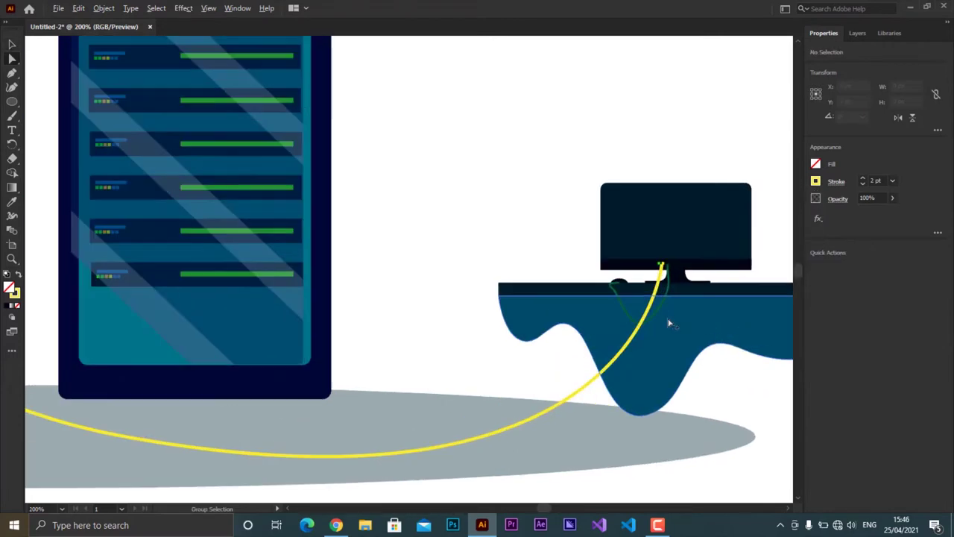
Set the yellow cable's stroke weight back to 1 pt.
click(572, 400)
click(892, 181)
click(904, 232)
click(496, 199)
scroll(522, 246, down, 2)
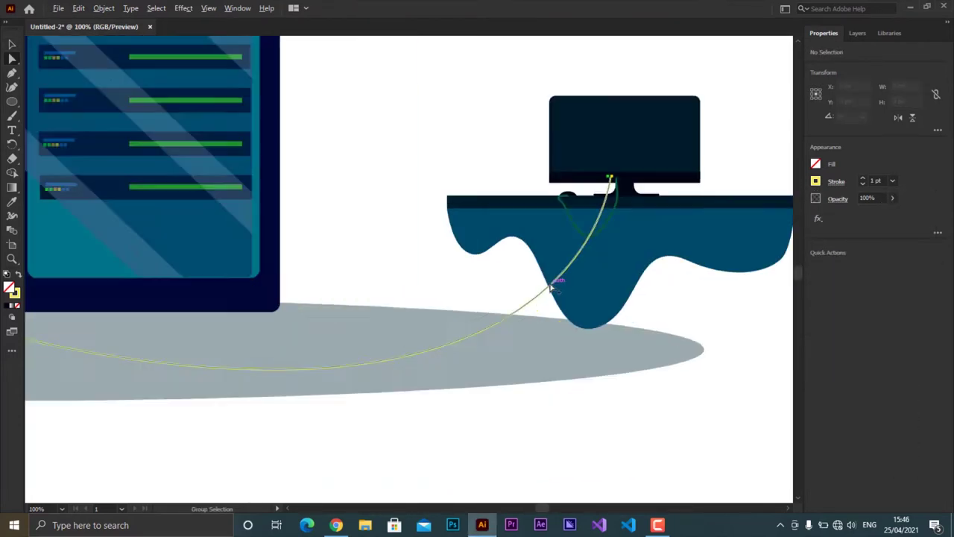
scroll(611, 217, up, 3)
scroll(612, 149, up, 2)
scroll(514, 149, up, 2)
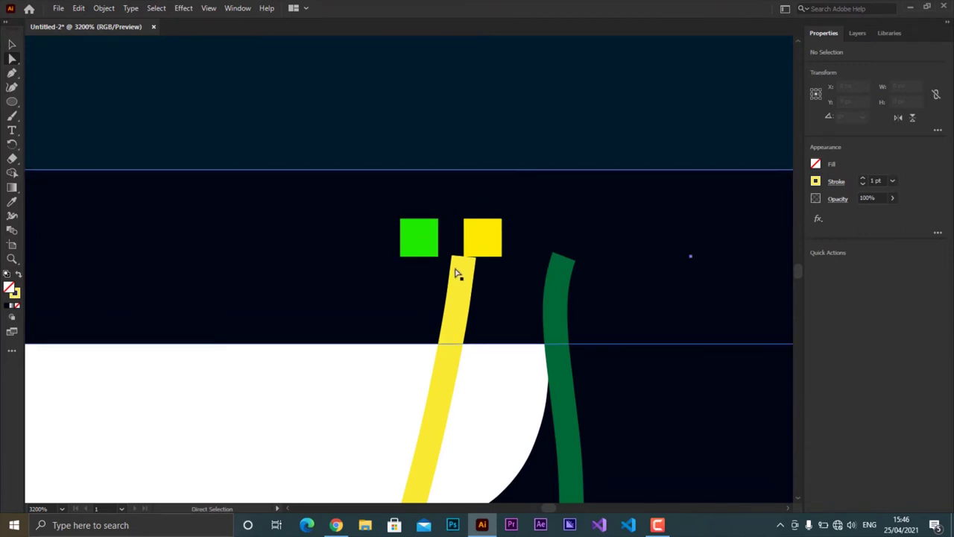
Move the yellow cable's end into the yellow light and raise the green cable's top end.
click(278, 171)
click(468, 263)
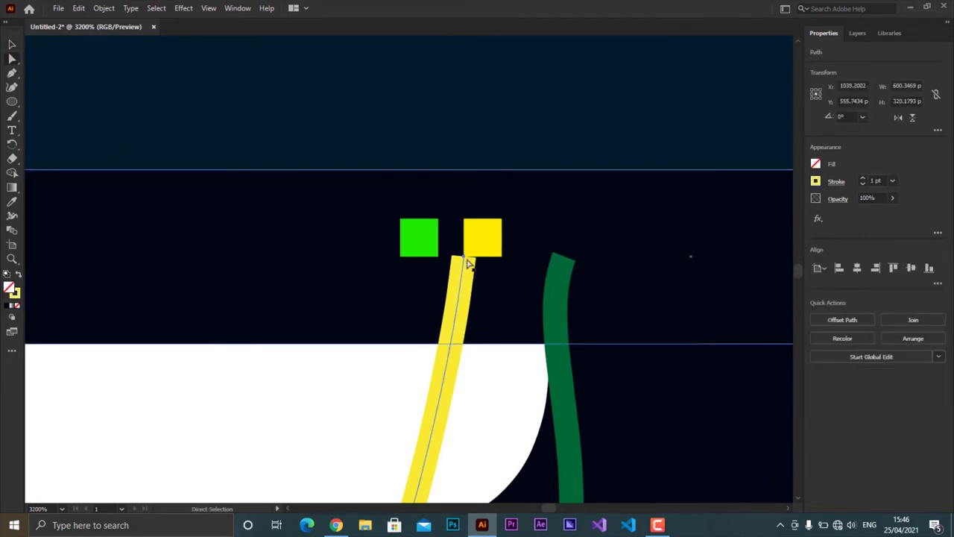
drag(468, 264, 482, 249)
drag(564, 259, 568, 238)
Draw a small circle centred on the green cable's top end as a round cap.
drag(12, 101, 69, 115)
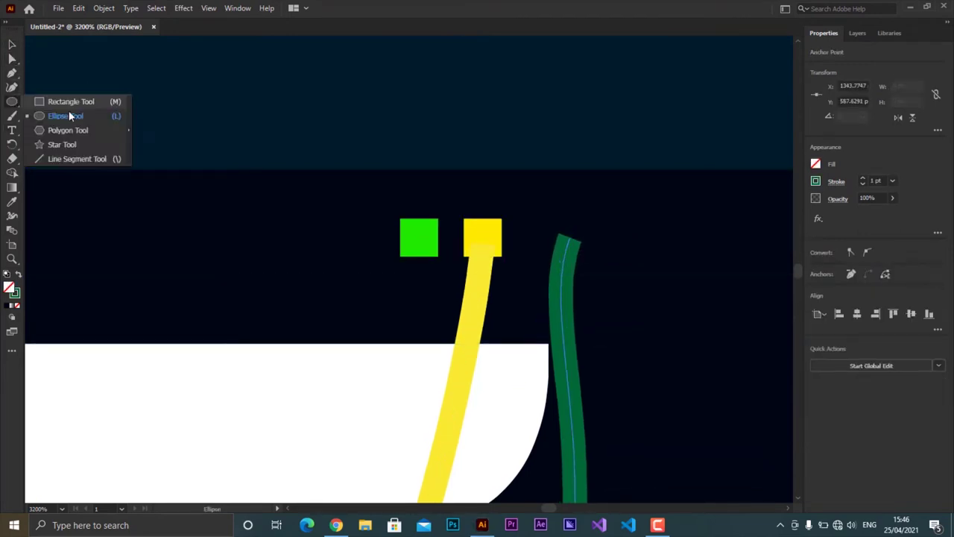
drag(554, 215, 572, 233)
key(v)
drag(609, 188, 567, 215)
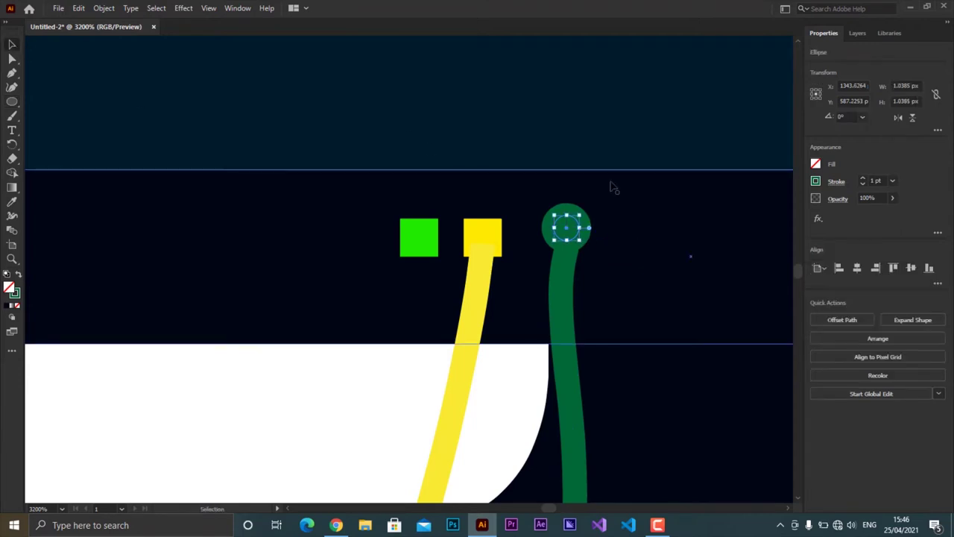
click(570, 223)
drag(568, 229, 565, 230)
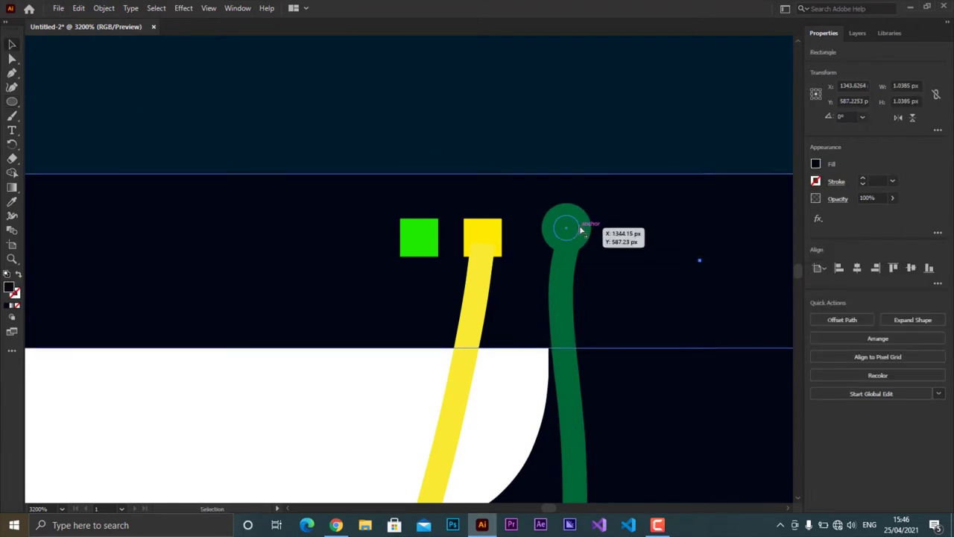
key(ctrl+z)
key(ctrl+z)
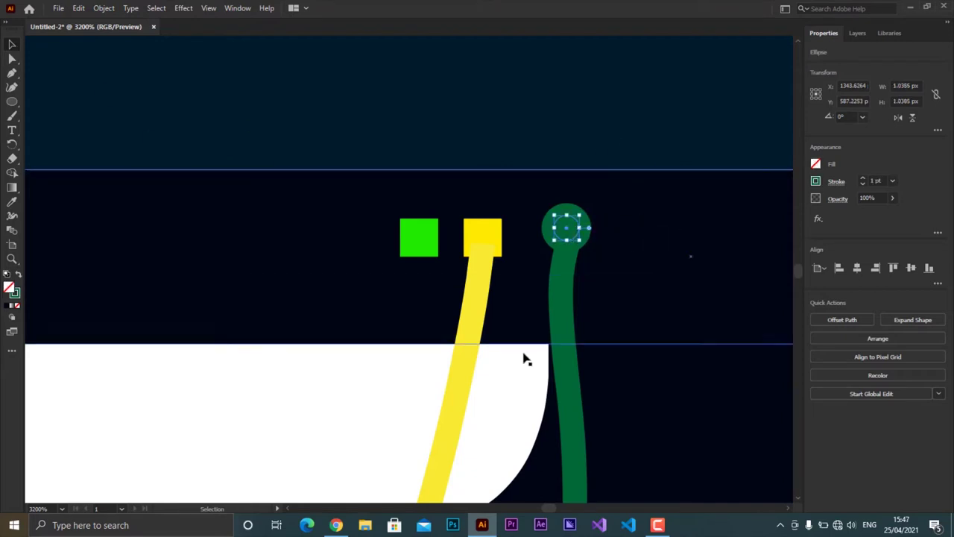
key(ctrl+z)
key(ctrl+z)
scroll(546, 289, up, 5)
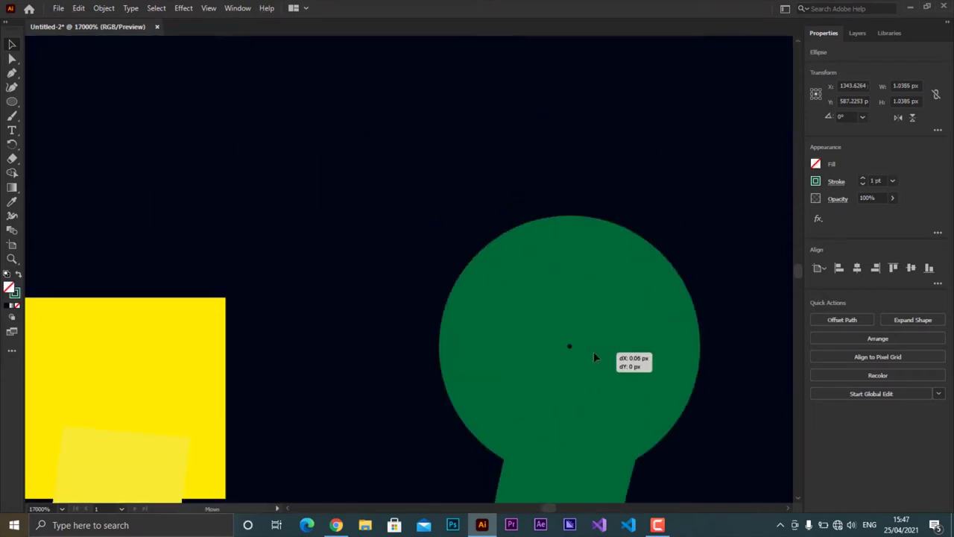
mouse_move(571, 335)
mouse_down()
mouse_move(542, 352)
mouse_move(536, 323)
mouse_up()
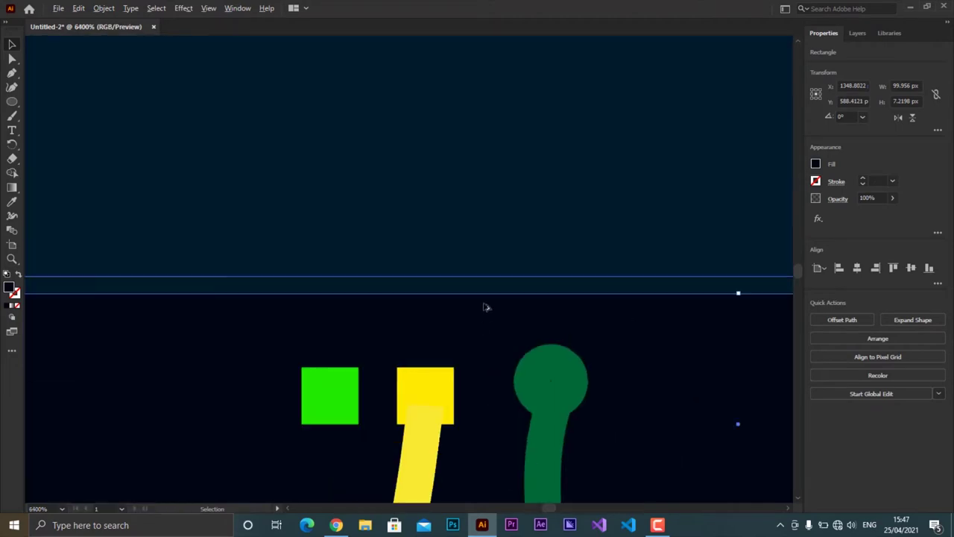
Select the green cable's path with the Direct Selection tool.
scroll(485, 305, down, 4)
key(a)
click(563, 392)
scroll(373, 230, down, 2)
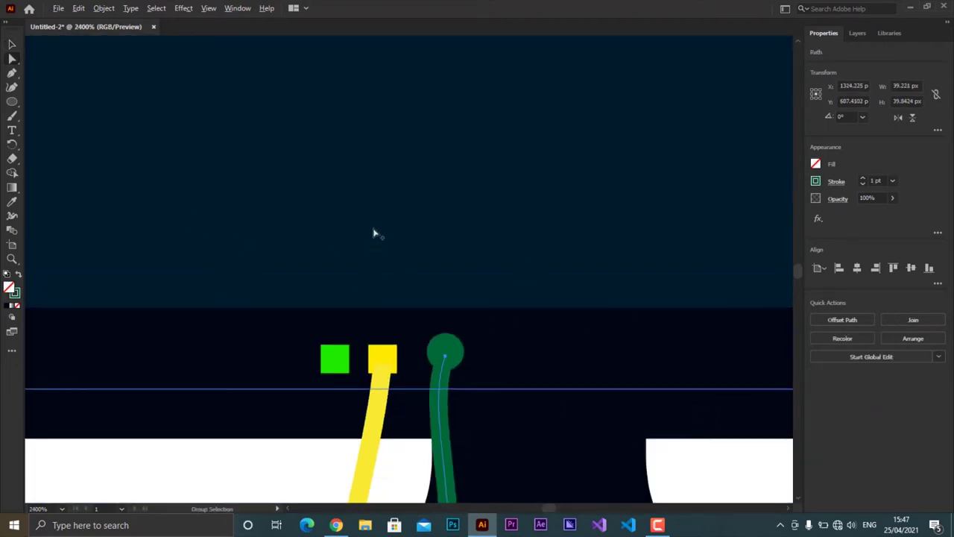
scroll(366, 238, down, 4)
scroll(360, 187, down, 3)
scroll(360, 187, up, 3)
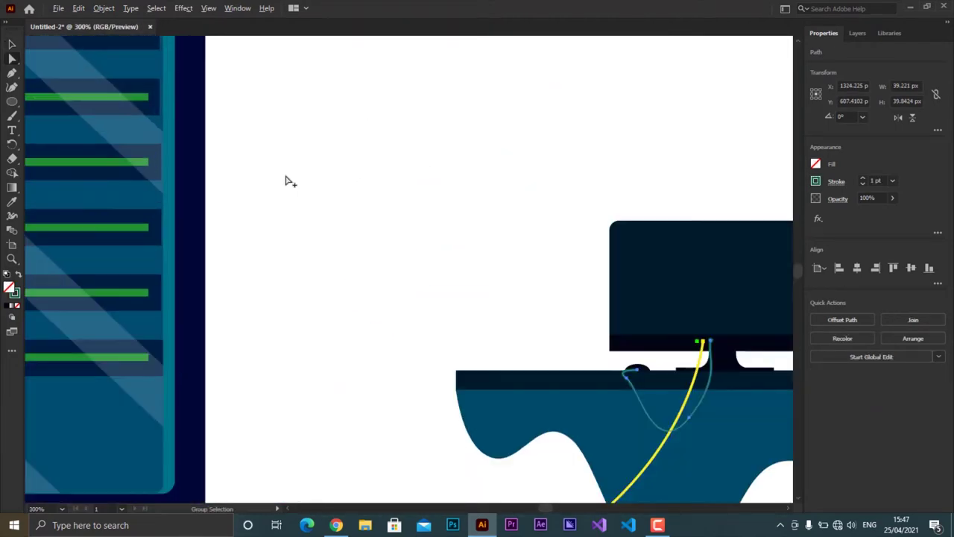
scroll(288, 182, down, 4)
Draw a wide rectangle up and left of the desk.
click(12, 101)
click(69, 101)
drag(235, 84, 418, 114)
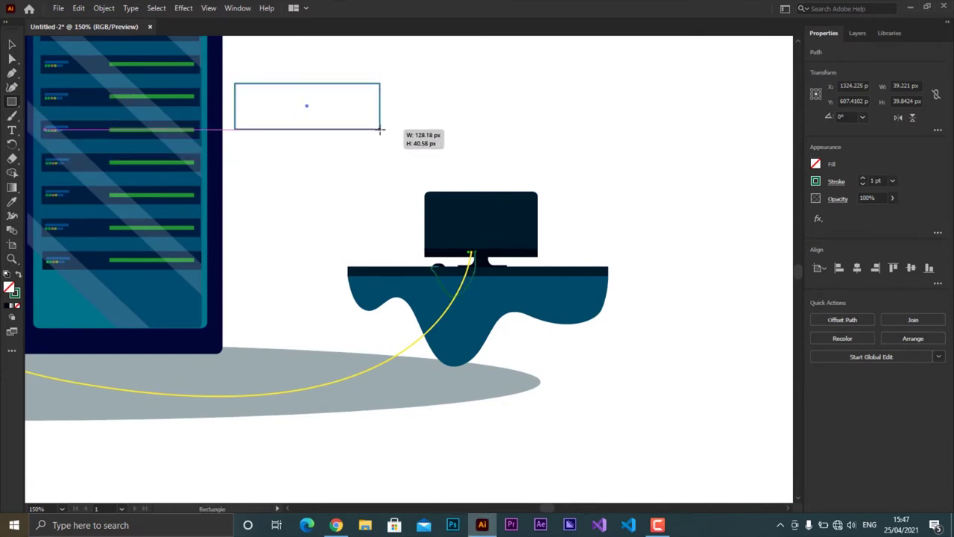
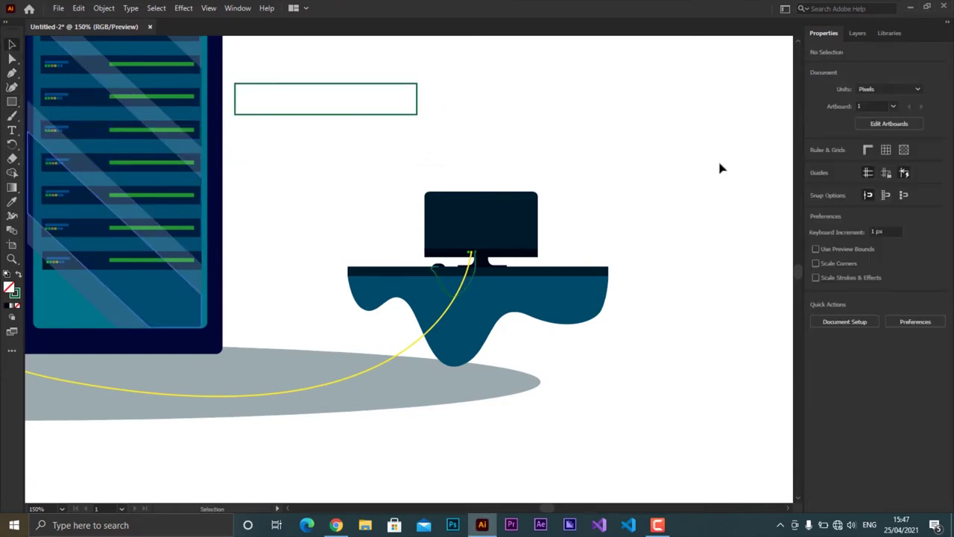
Fill the box with solid black and remove its stroke.
shift+click(816, 163)
click(692, 266)
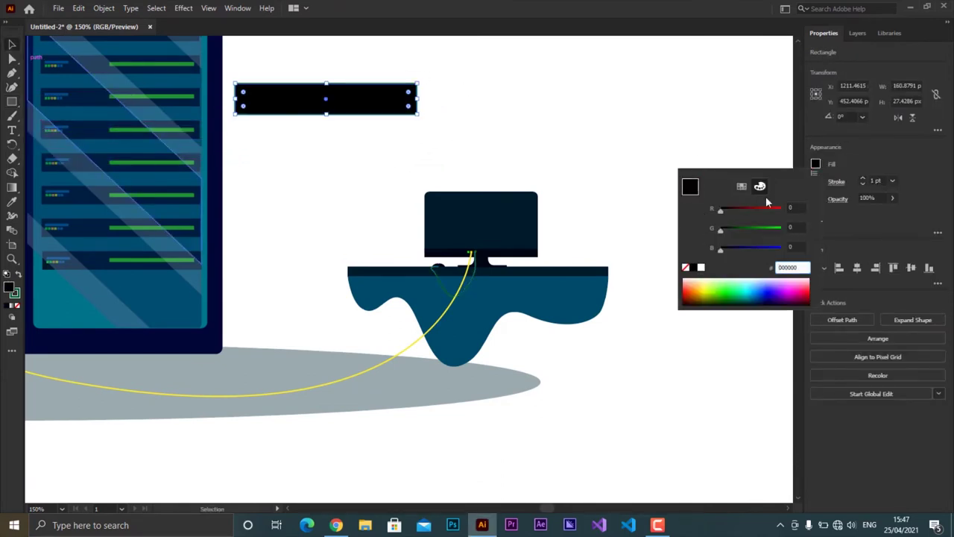
click(816, 180)
Shift the black bar down and slightly left, and round its corners.
drag(294, 97, 290, 134)
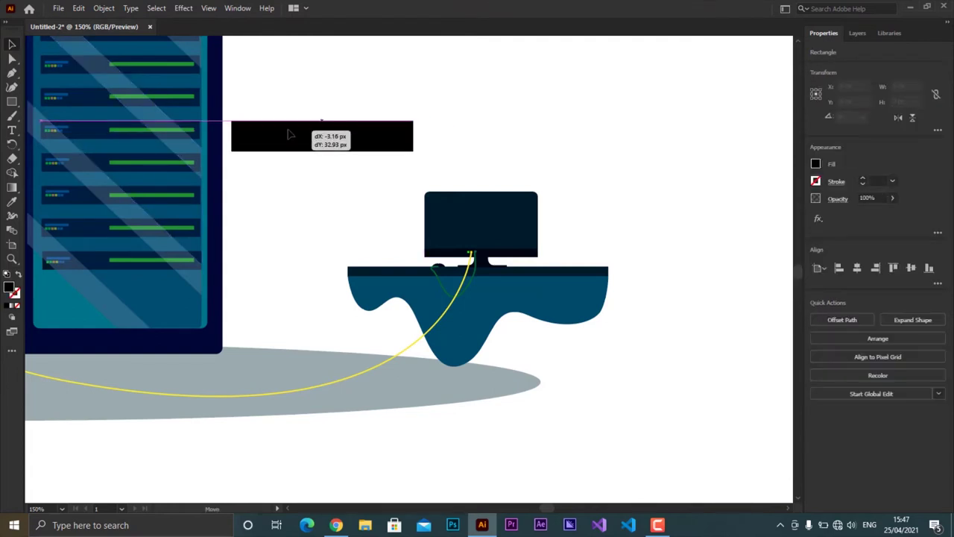
scroll(289, 139, up, 3)
drag(284, 176, 273, 176)
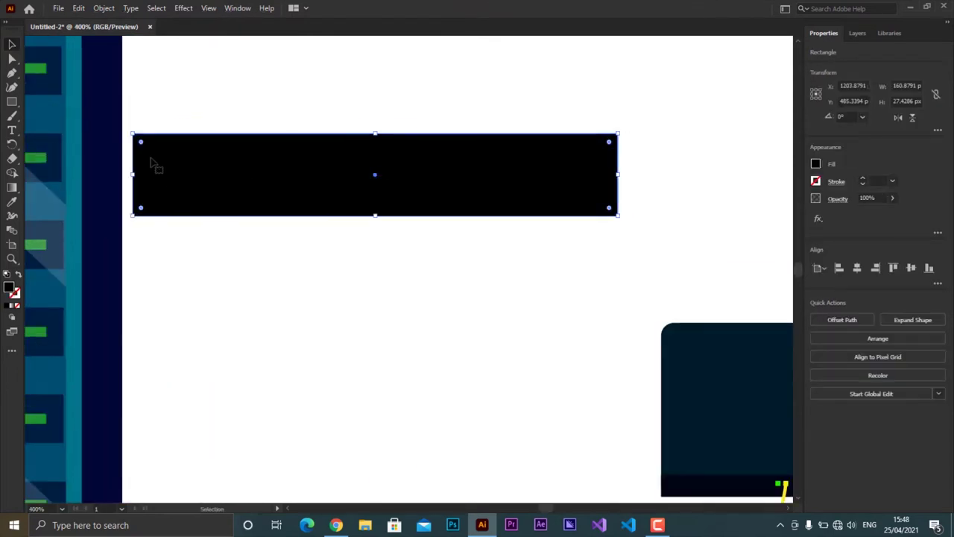
drag(147, 150, 150, 152)
scroll(216, 196, down, 2)
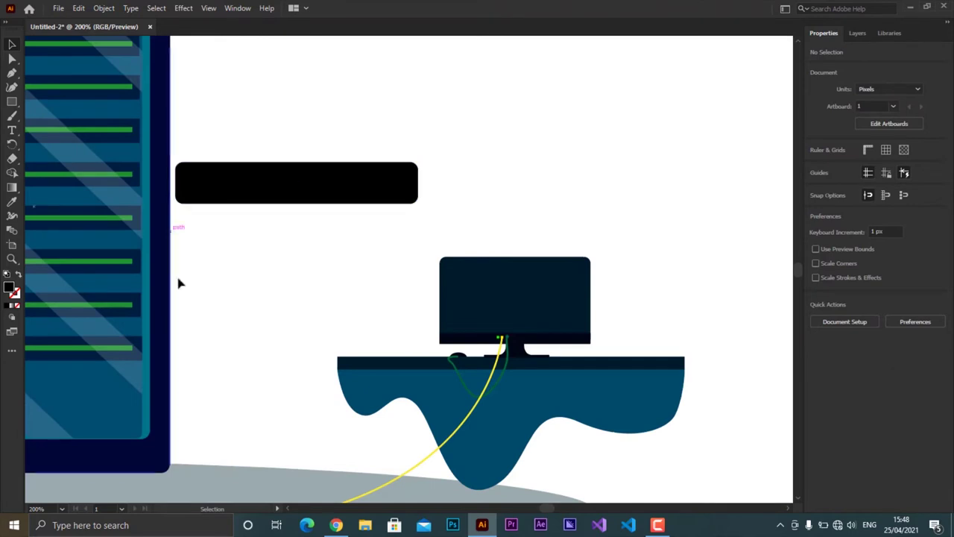
Draw an L-shaped bracket path beneath the black bar with the Pen tool.
click(11, 73)
click(328, 206)
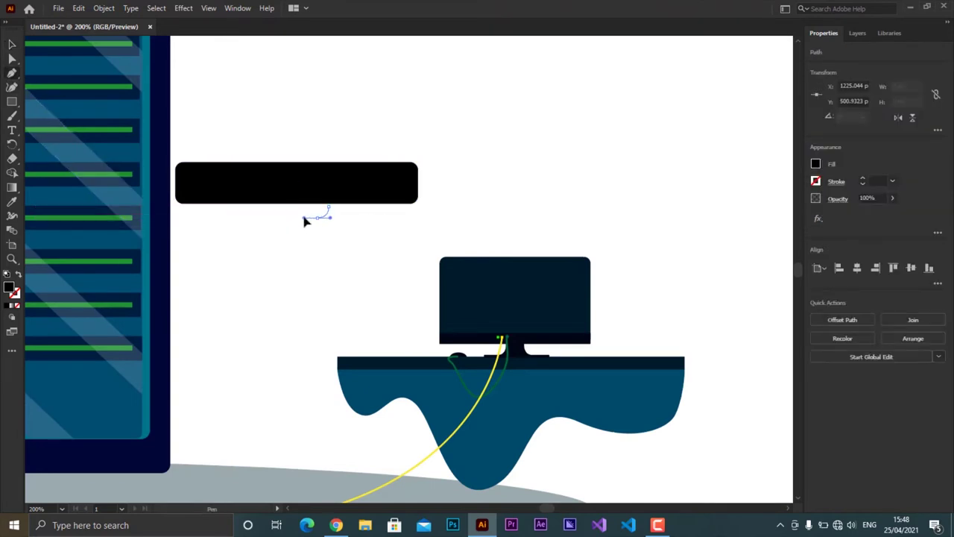
drag(302, 222, 192, 226)
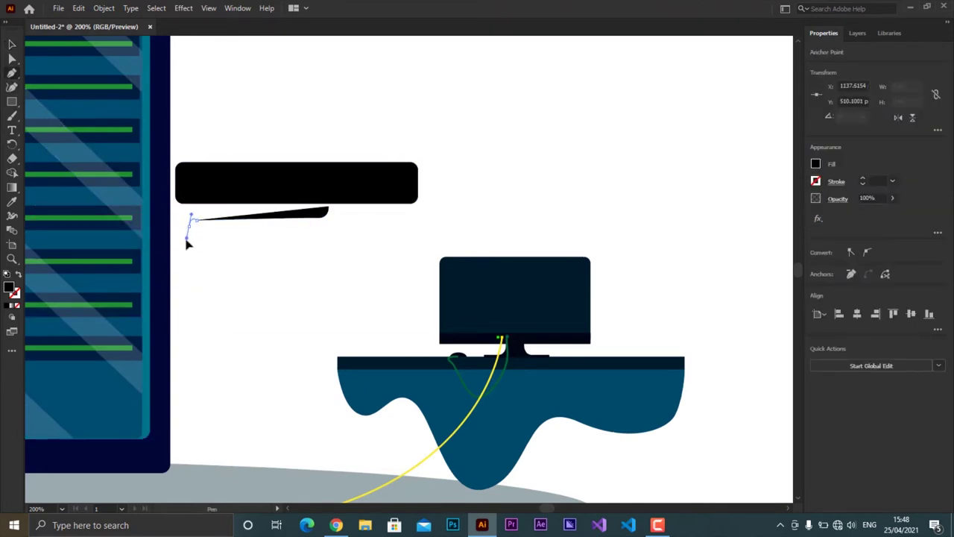
click(181, 458)
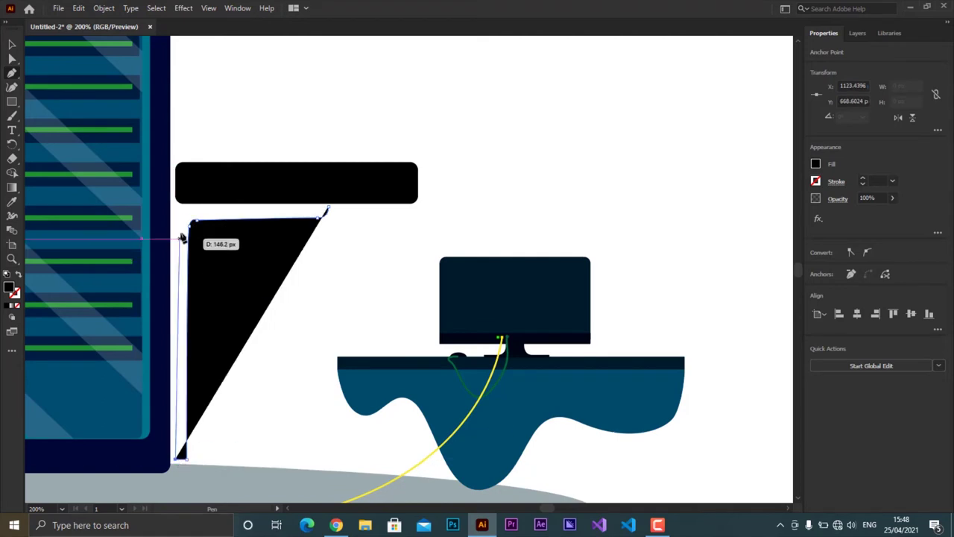
drag(179, 215, 297, 219)
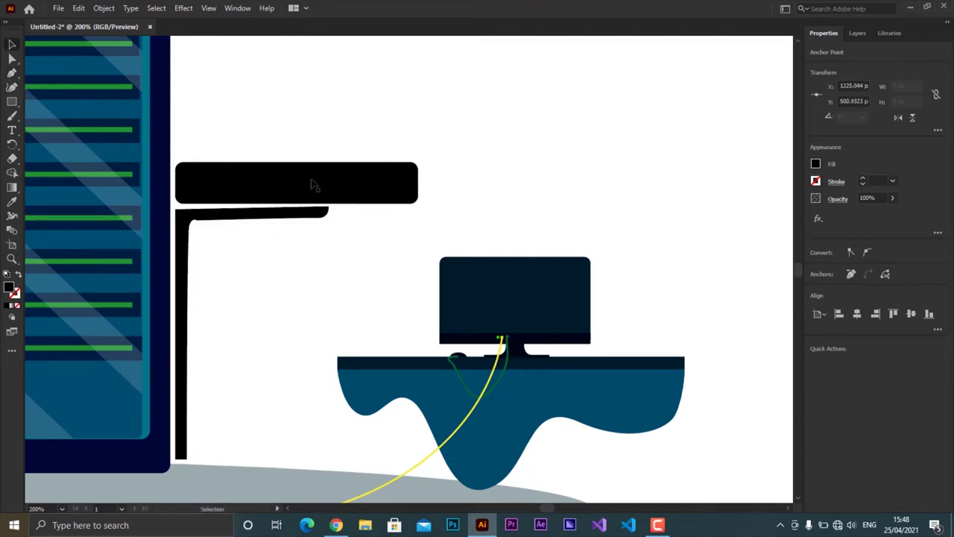
ctrl+click(210, 218)
Curve the bracket's inner corner and round the right end of its arm.
alt+scroll(209, 221, up, 5)
click(260, 271)
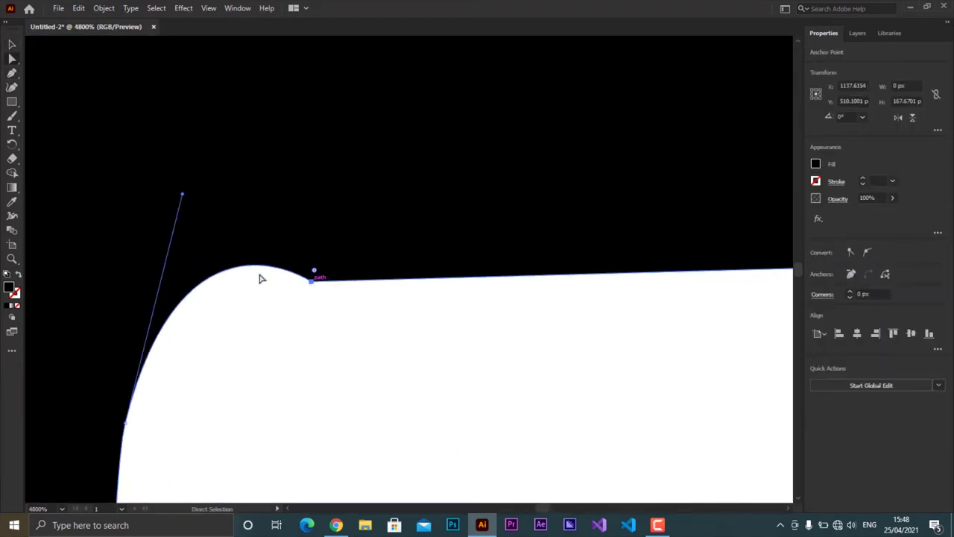
mouse_move(181, 191)
mouse_down()
mouse_move(171, 230)
mouse_move(143, 255)
mouse_move(143, 285)
mouse_up()
alt+scroll(143, 284, down, 5)
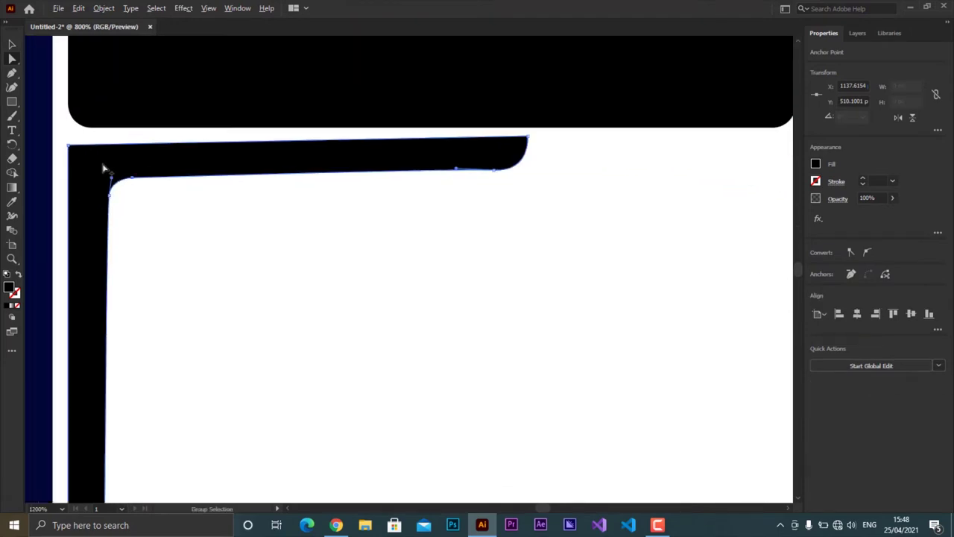
alt+scroll(502, 183, up, 3)
mouse_move(502, 183)
mouse_down()
mouse_move(498, 192)
mouse_move(542, 193)
mouse_up()
alt+scroll(542, 192, down, 3)
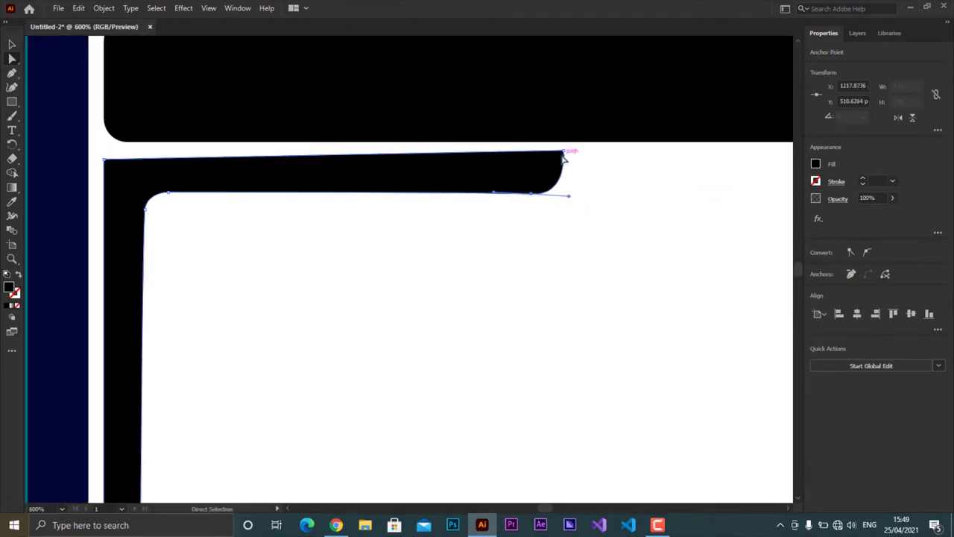
alt+scroll(262, 202, down, 1)
Reposition the black bar over the bracket.
drag(219, 129, 216, 137)
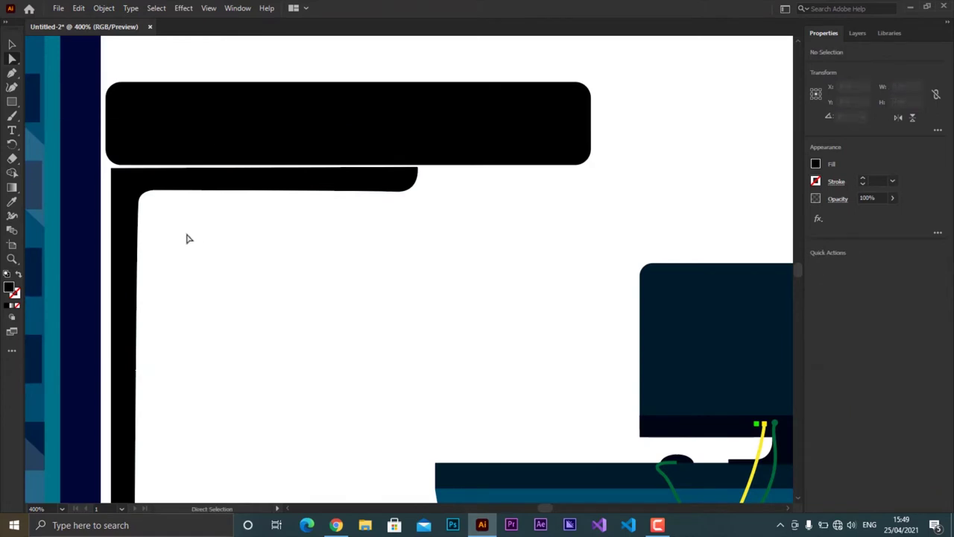
alt+scroll(187, 239, down, 2)
alt+scroll(313, 172, up, 2)
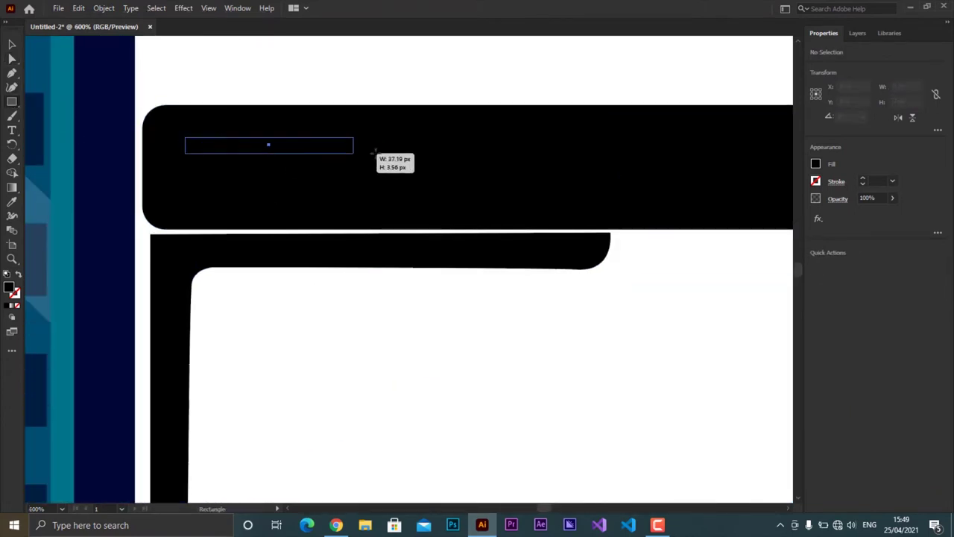
Draw a thin blue stripe and place it on the bar's right side.
drag(373, 151, 423, 154)
click(815, 163)
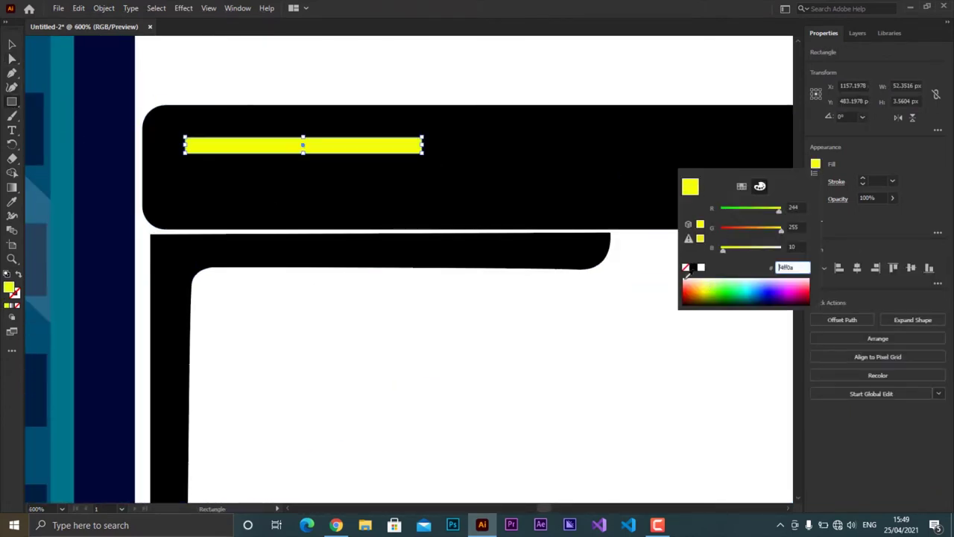
drag(705, 291, 762, 292)
key(Escape)
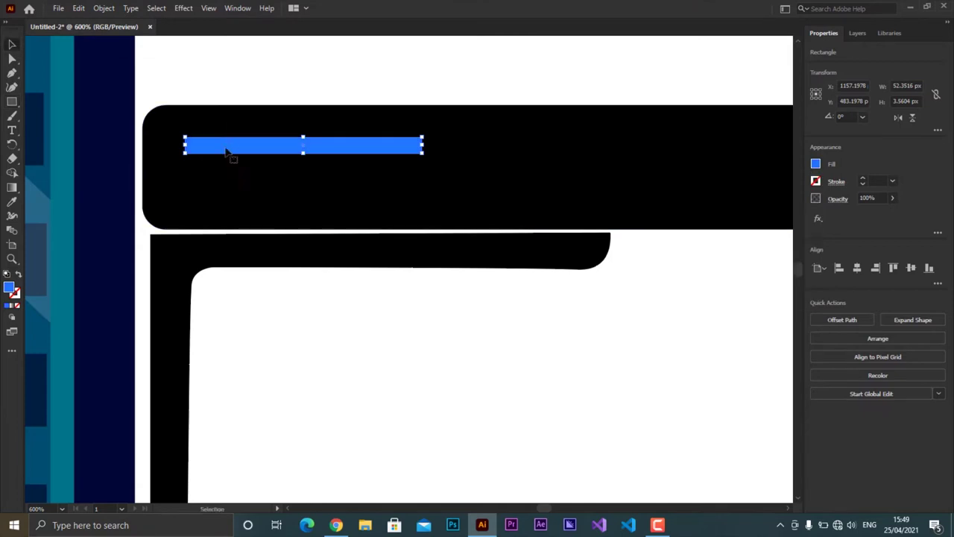
drag(226, 150, 444, 147)
key(ctrl+minus)
Add a small round blue dot in the bar's corner, aligned with the stripe.
drag(449, 147, 527, 179)
key(l)
scroll(511, 182, up, 5)
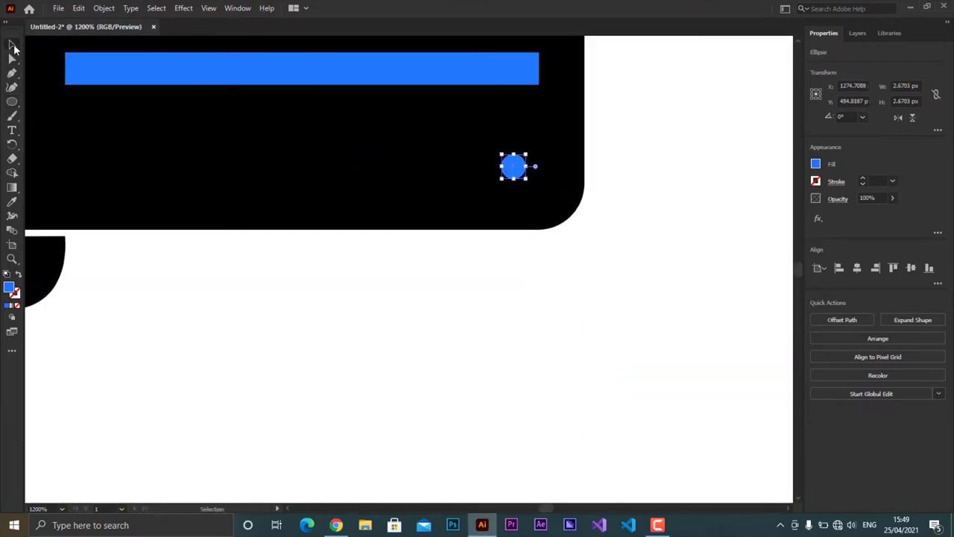
click(13, 48)
drag(299, 69, 357, 87)
scroll(353, 81, down, 3)
click(422, 119)
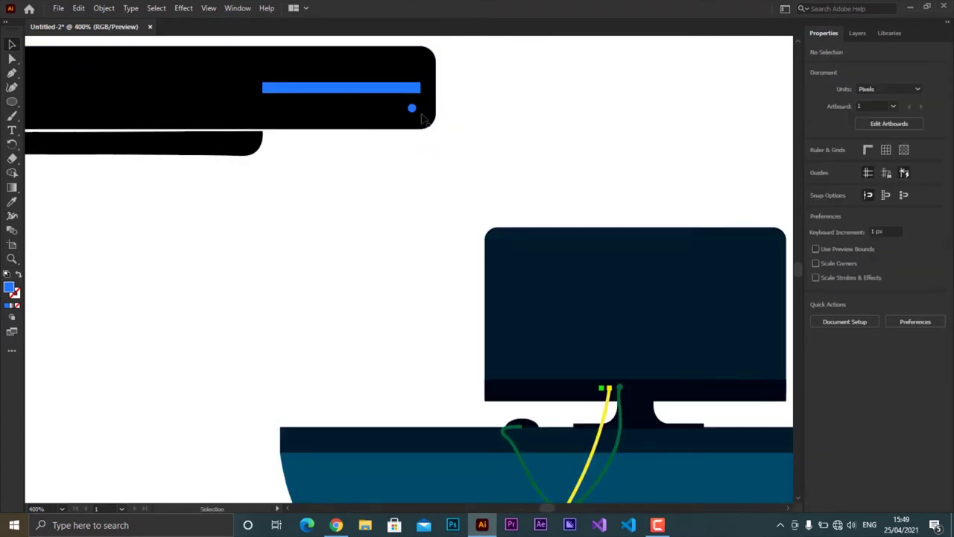
scroll(492, 113, down, 3)
scroll(565, 97, up, 6)
mouse_move(389, 318)
mouse_down()
mouse_move(431, 256)
mouse_move(395, 132)
mouse_move(396, 147)
mouse_up()
scroll(577, 164, down, 3)
Draw a small green square at the bar's left and duplicate it to the right.
key(l)
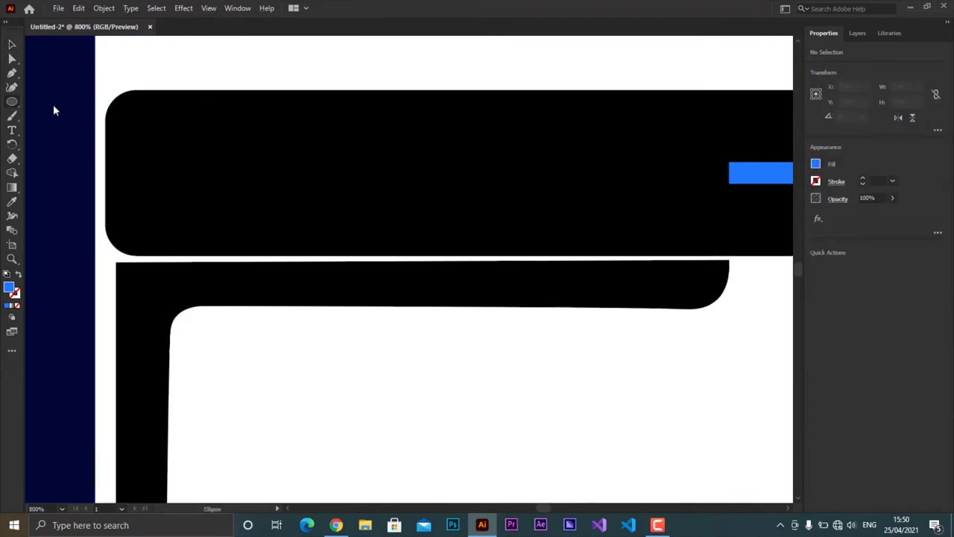
drag(174, 152, 176, 157)
click(816, 164)
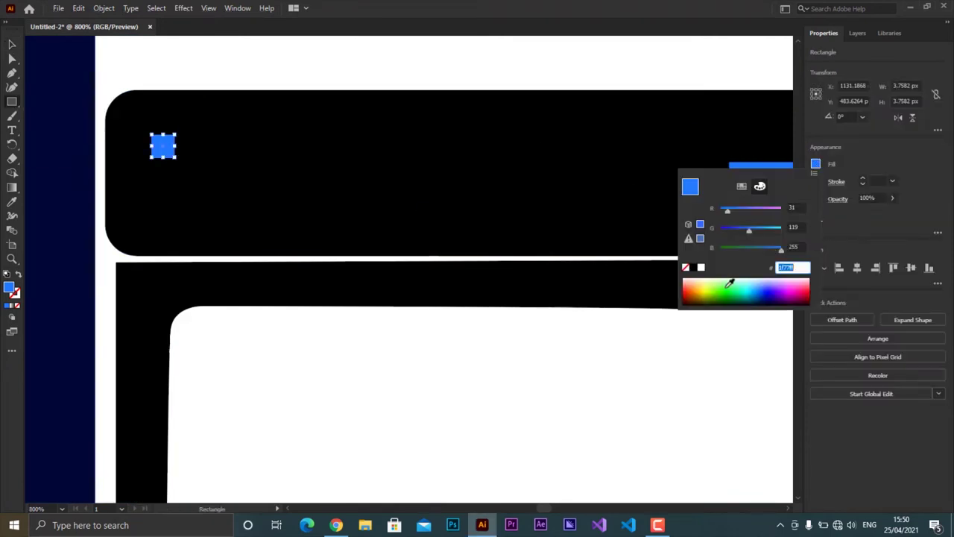
click(171, 74)
key(Escape)
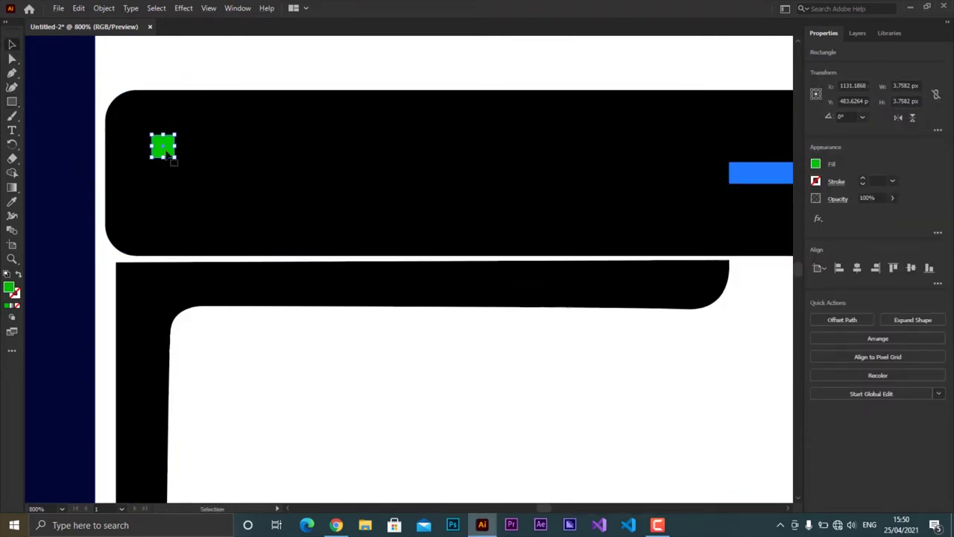
alt+drag(164, 149, 197, 151)
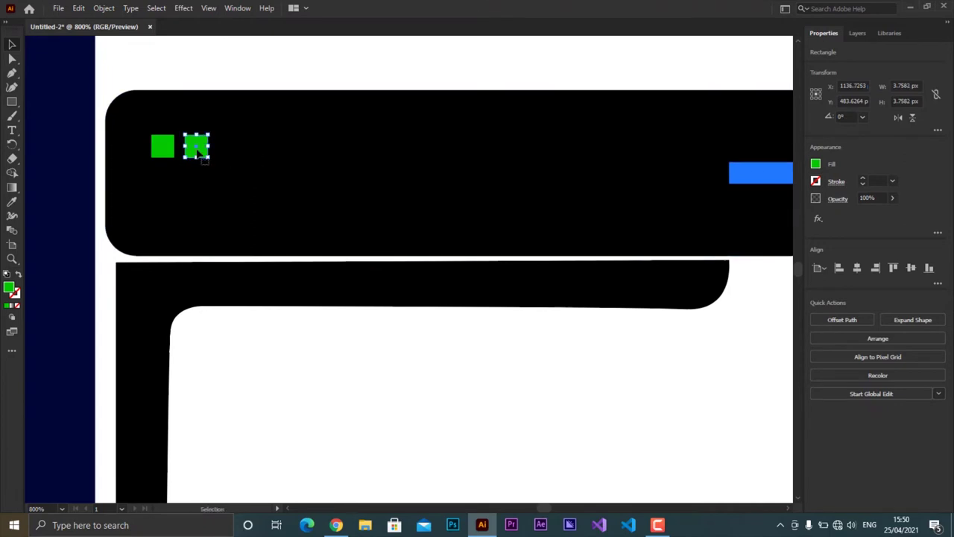
Extend the row with more green square copies along the bar.
scroll(246, 179, up, 1)
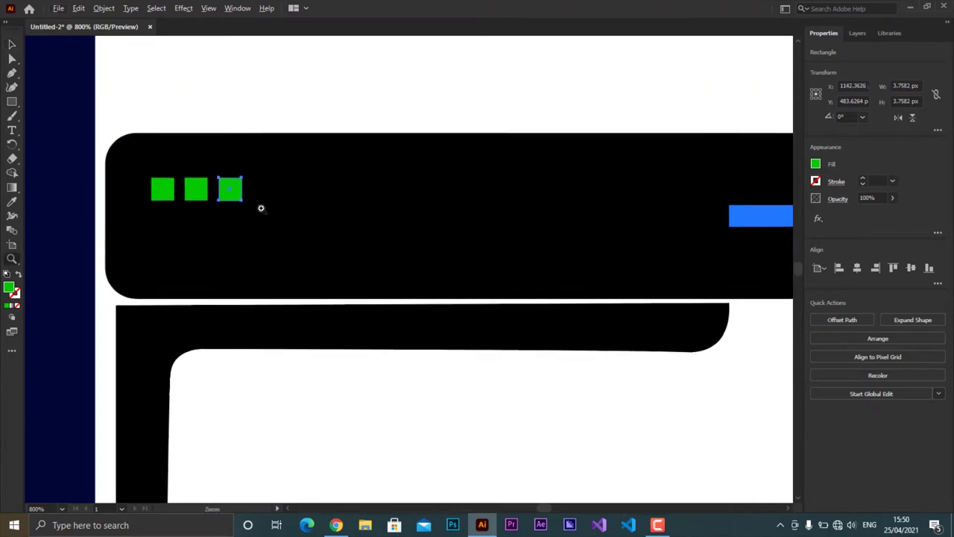
click(260, 207)
alt+drag(177, 192, 395, 186)
alt+drag(395, 186, 522, 187)
scroll(409, 183, down, 3)
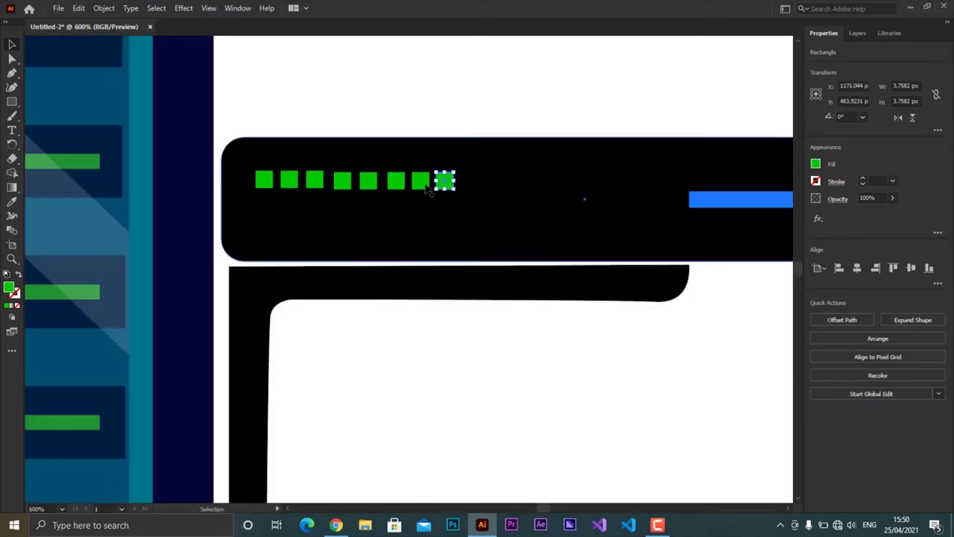
Lock the black bar and distribute the green squares evenly.
right_click(273, 212)
click(104, 8)
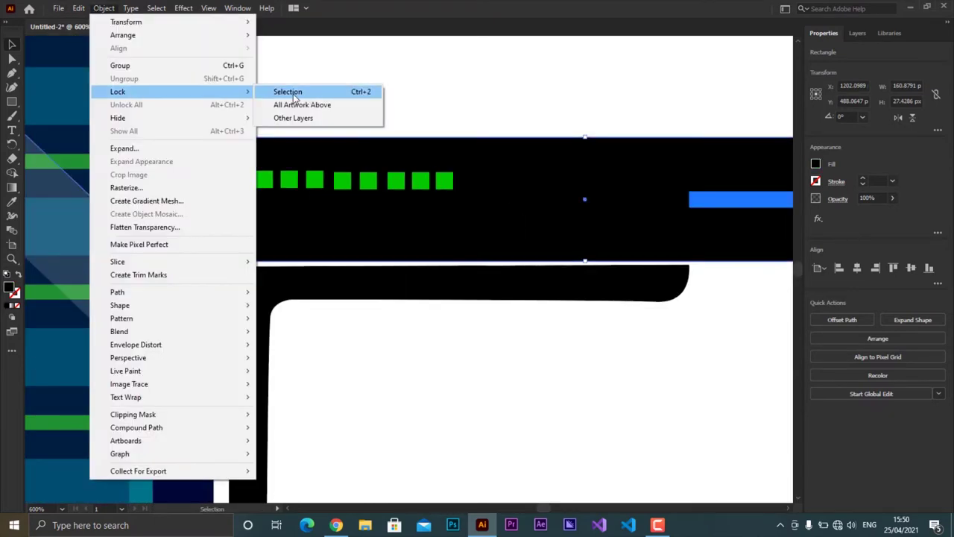
click(287, 90)
drag(242, 160, 466, 198)
click(938, 286)
click(911, 354)
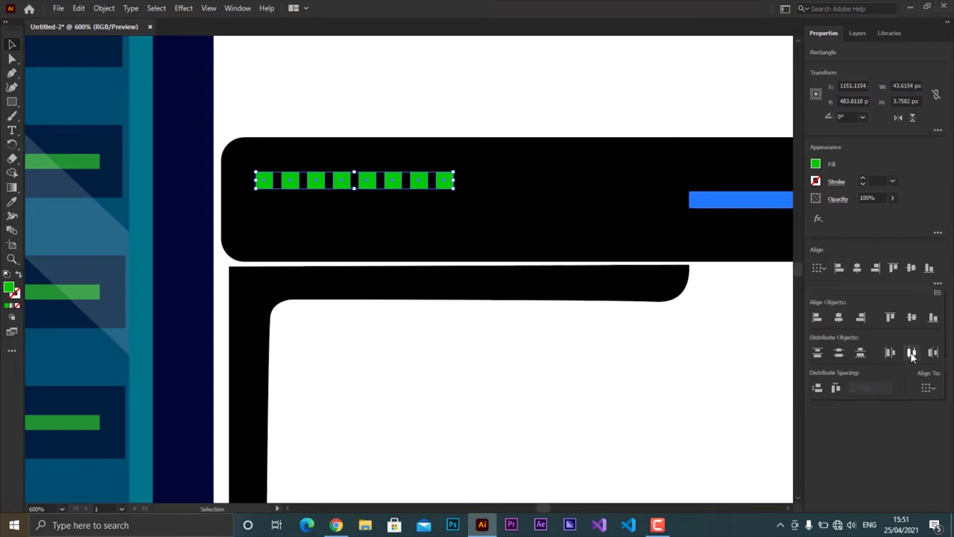
Duplicate the row below in yellow and add a column of end lights.
alt+drag(316, 184, 315, 217)
click(816, 163)
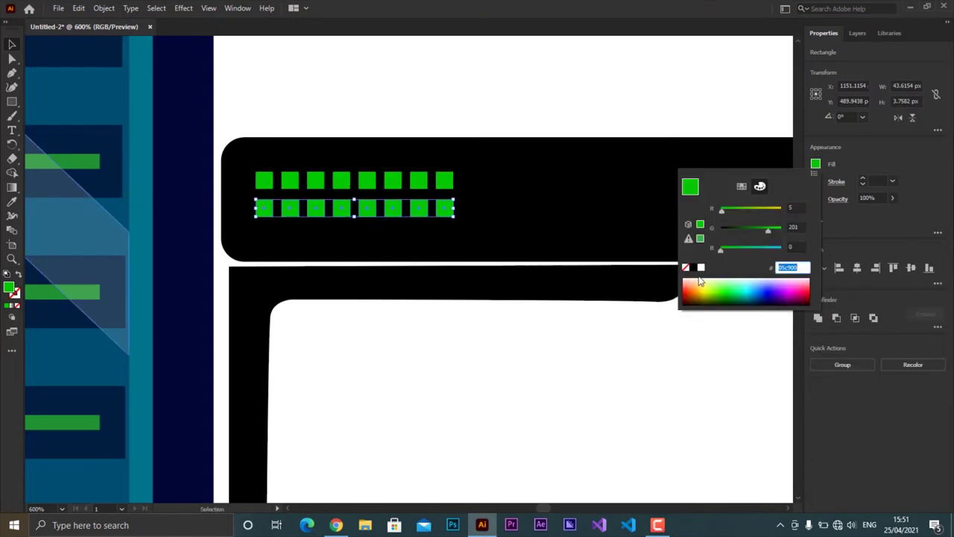
click(703, 291)
click(415, 111)
scroll(408, 183, up, 4)
mouse_move(374, 158)
mouse_down()
mouse_move(266, 309)
mouse_move(384, 284)
mouse_up()
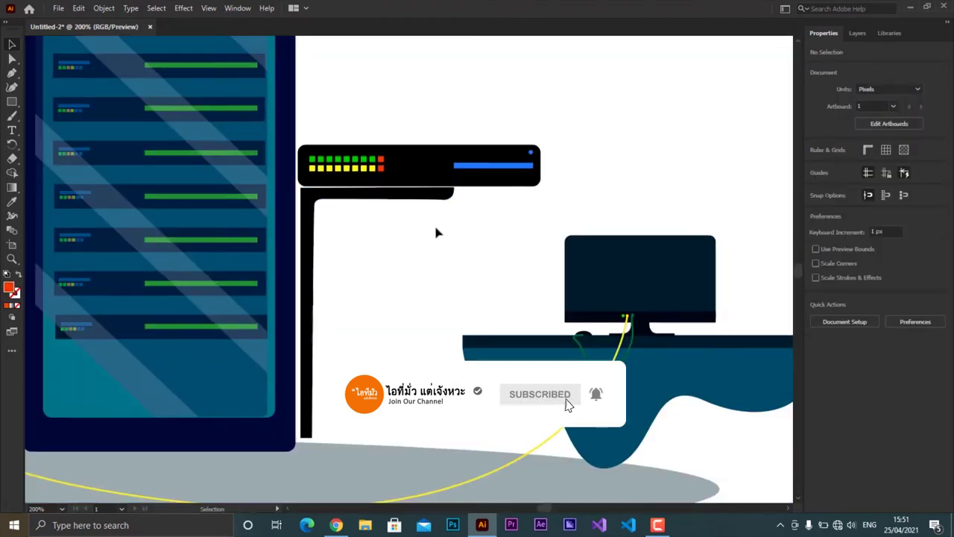
Start a cable path from the red light, curving down below the bar.
key(p)
drag(382, 169, 386, 207)
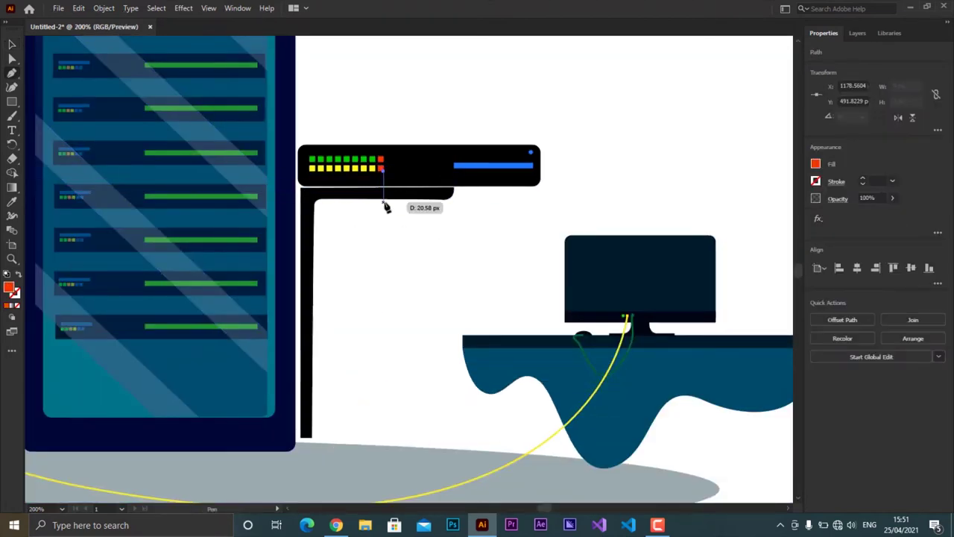
scroll(386, 207, up, 4)
drag(375, 79, 378, 154)
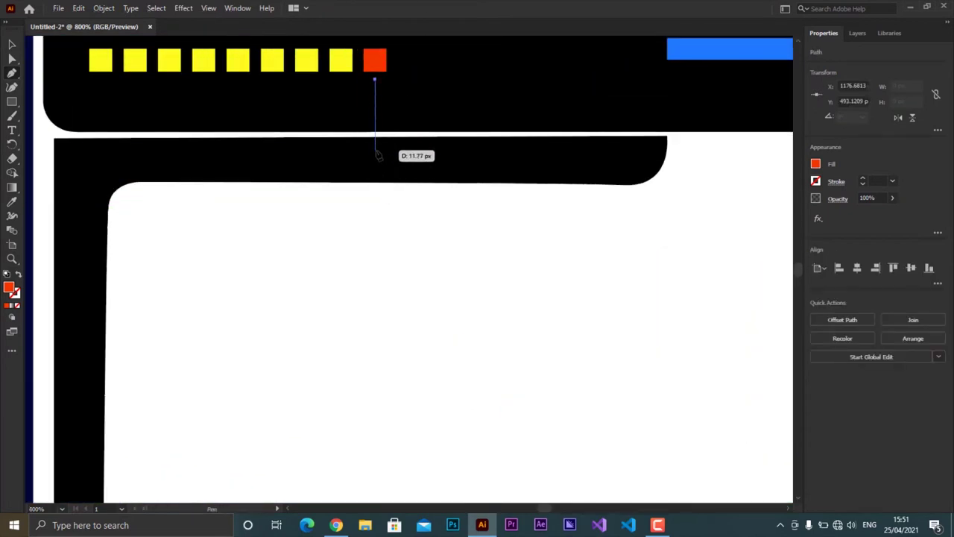
click(376, 133)
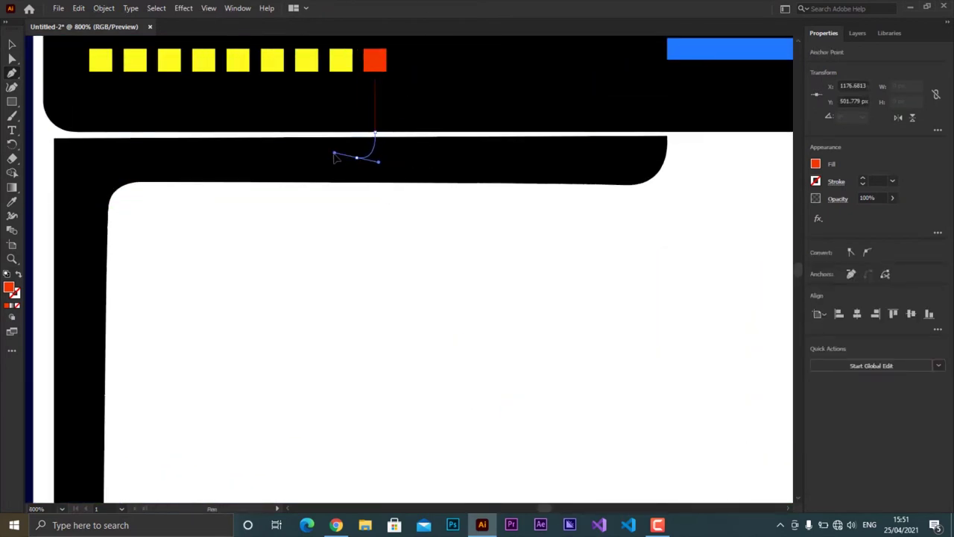
click(84, 158)
scroll(84, 158, down, 2)
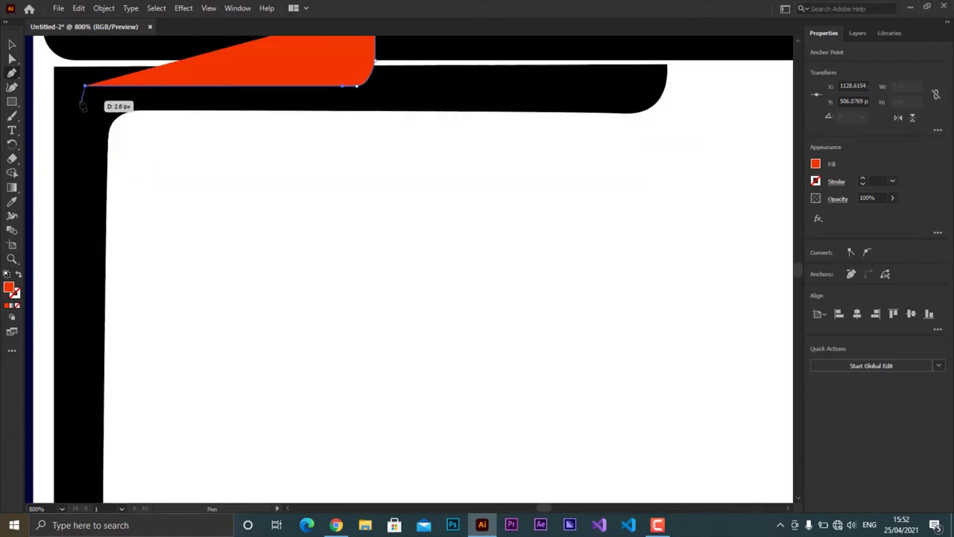
scroll(77, 112, down, 5)
scroll(75, 321, down, 5)
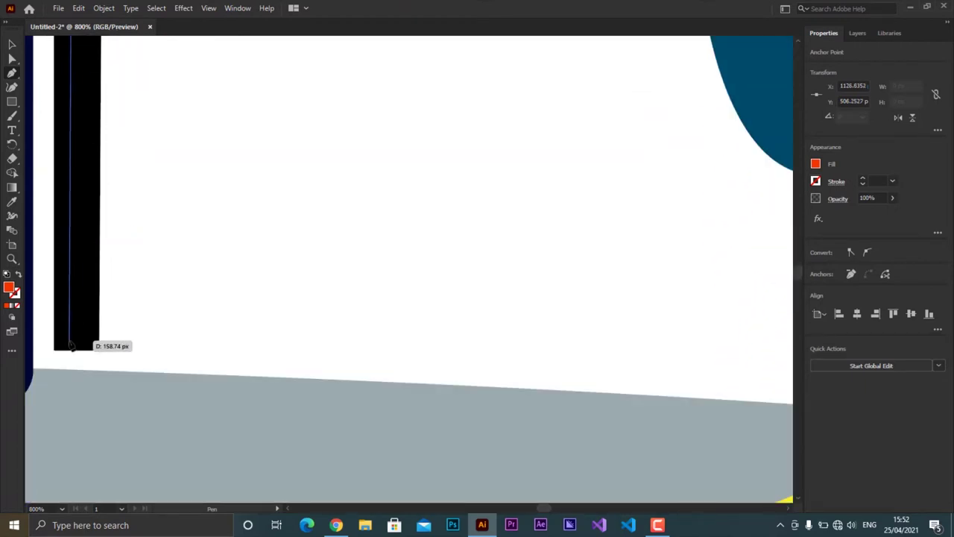
Route the cable across the floor and straight up to the monitor.
click(70, 341)
drag(97, 370, 94, 373)
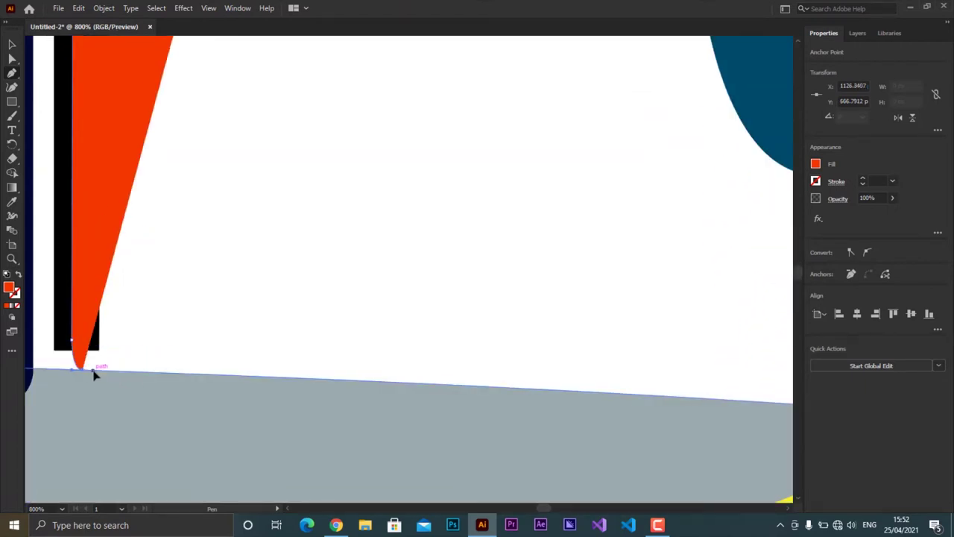
scroll(94, 373, down, 1)
scroll(107, 319, down, 2)
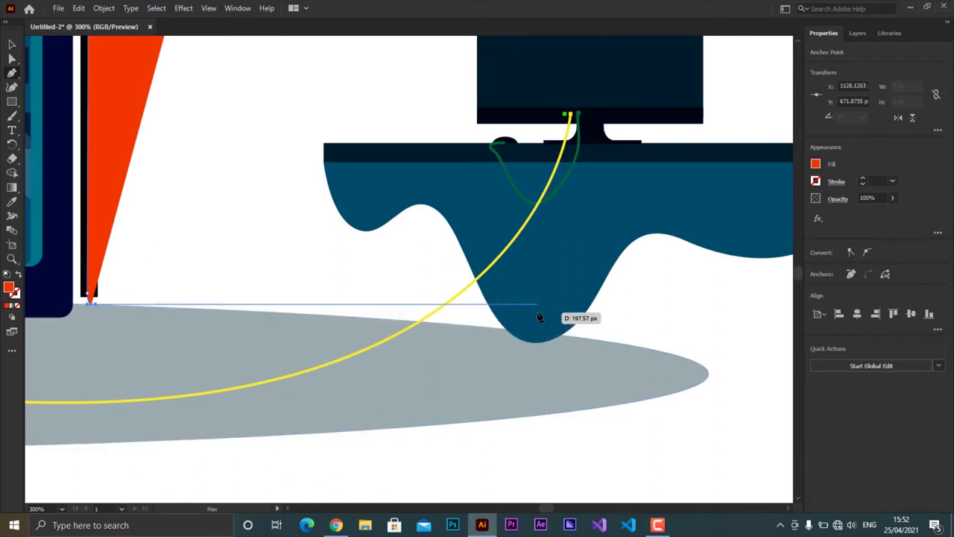
click(528, 303)
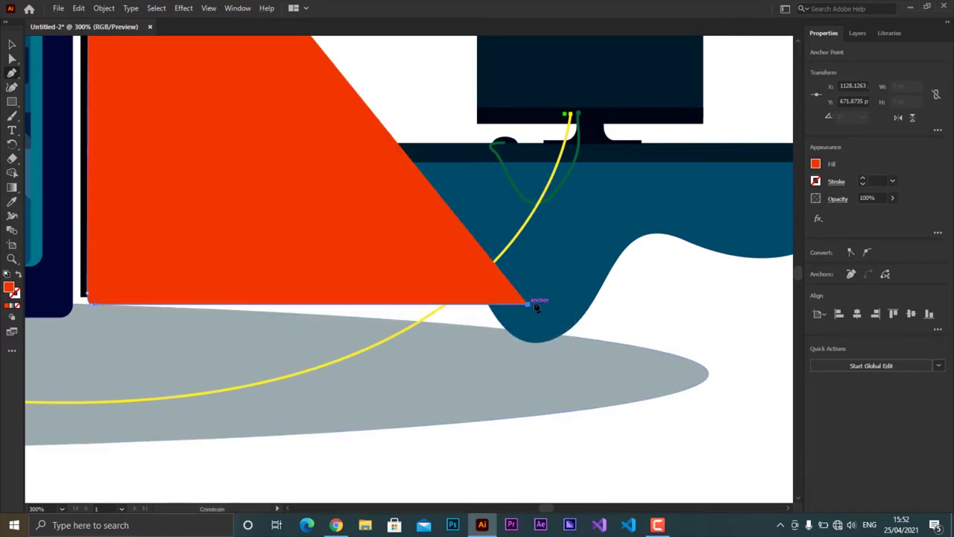
click(566, 114)
Give the cable path no fill and a red stroke.
click(815, 163)
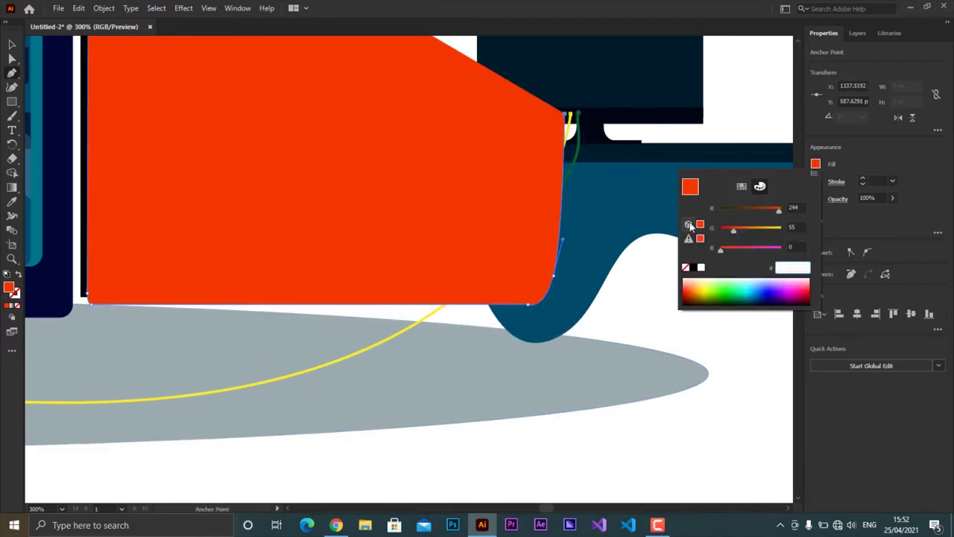
click(688, 185)
click(742, 203)
click(720, 225)
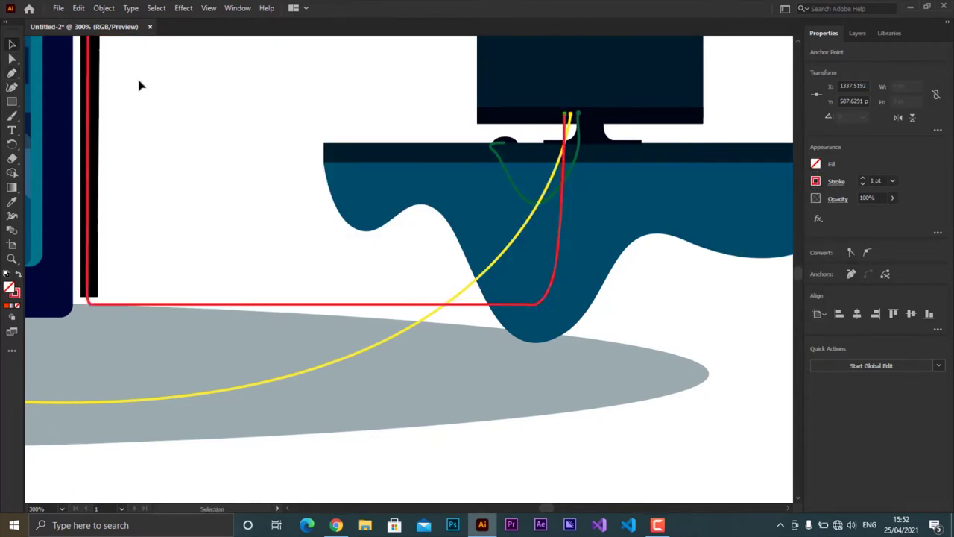
Make a parallel copy of the red cable.
scroll(373, 369, down, 5)
scroll(322, 273, up, 5)
scroll(328, 261, up, 3)
click(346, 256)
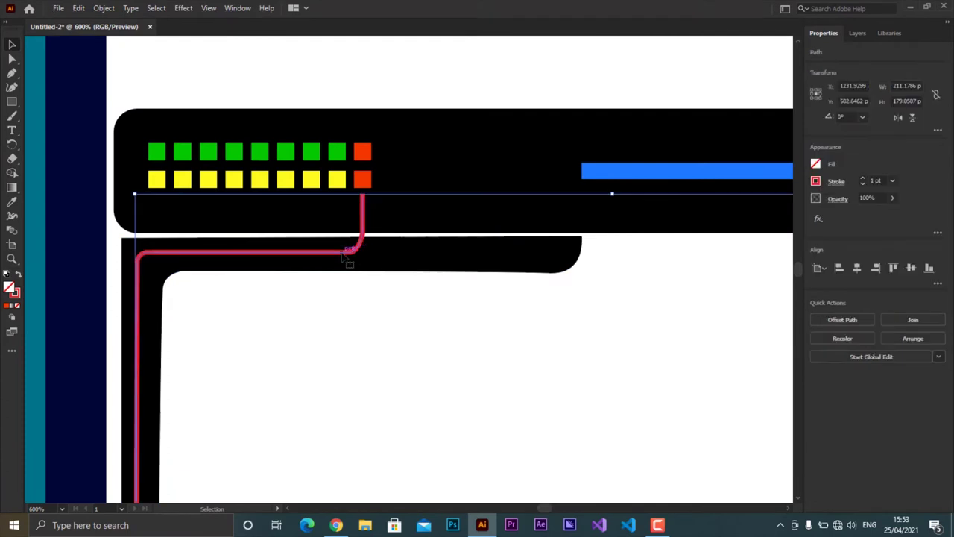
drag(345, 256, 333, 240)
scroll(261, 177, down, 3)
scroll(208, 370, up, 2)
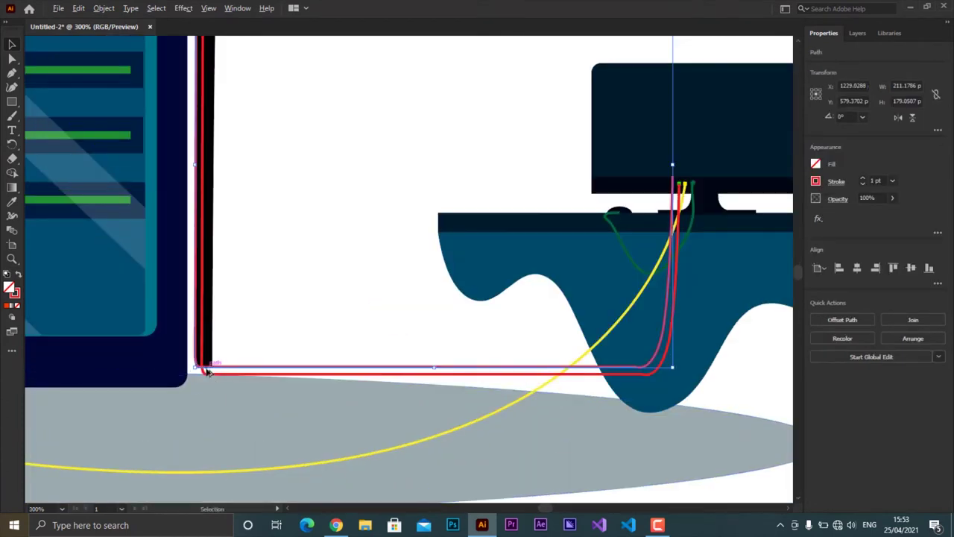
scroll(208, 371, up, 4)
drag(174, 363, 187, 418)
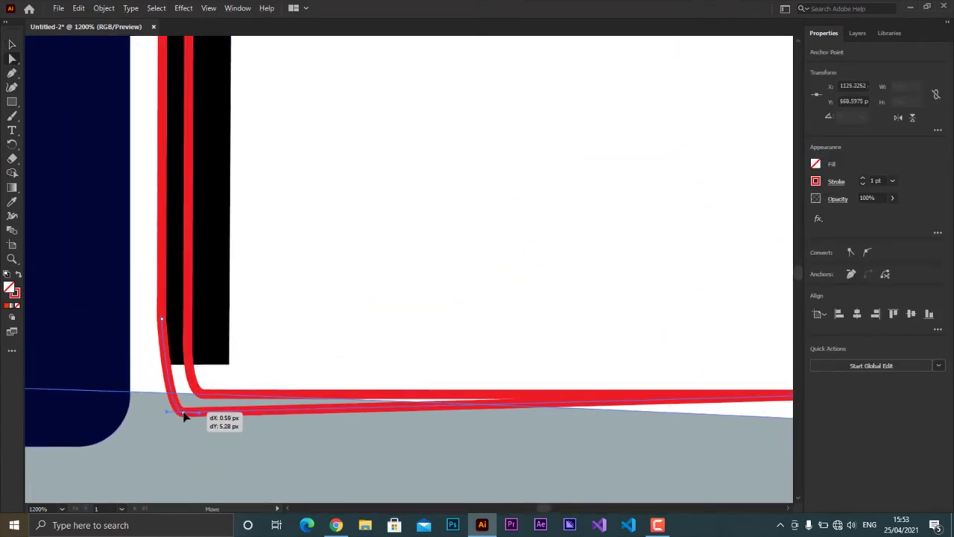
key(ctrl+z)
scroll(624, 325, down, 4)
scroll(445, 289, up, 4)
Lower and smooth the copy's corner under the monitor and attach its top to the monitor port.
drag(447, 281, 521, 342)
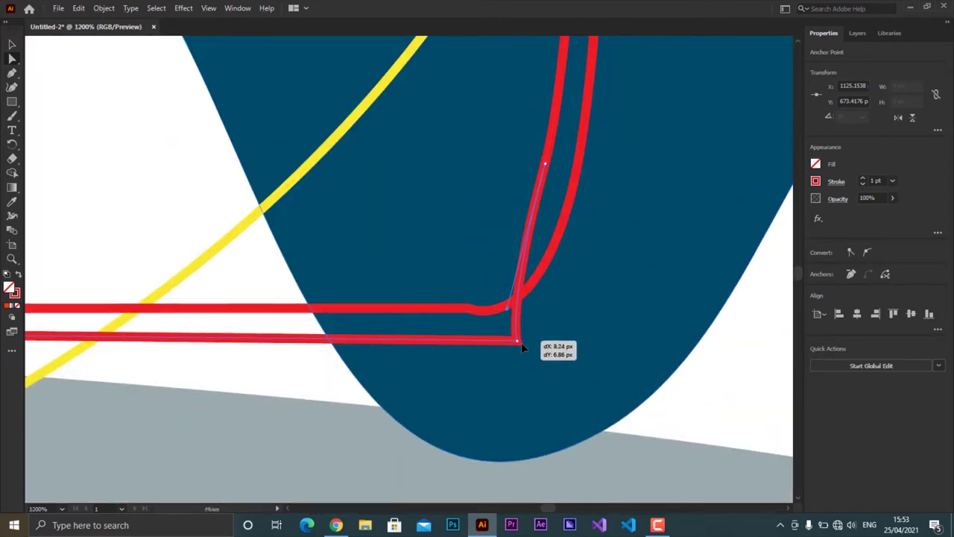
mouse_move(577, 173)
mouse_down()
mouse_move(567, 341)
mouse_move(597, 346)
mouse_up()
scroll(597, 347, down, 4)
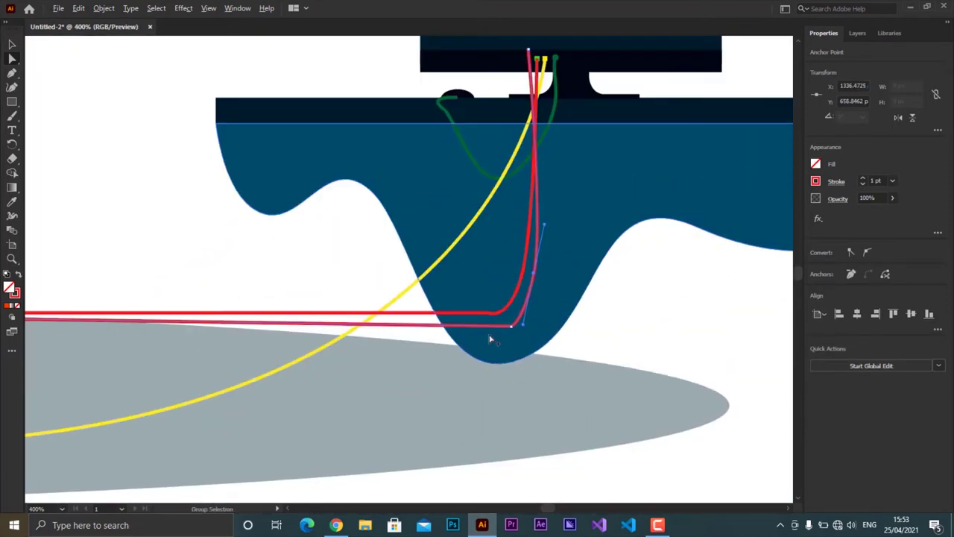
scroll(552, 52, up, 4)
mouse_move(458, 69)
mouse_down()
mouse_move(534, 106)
mouse_move(505, 105)
mouse_up()
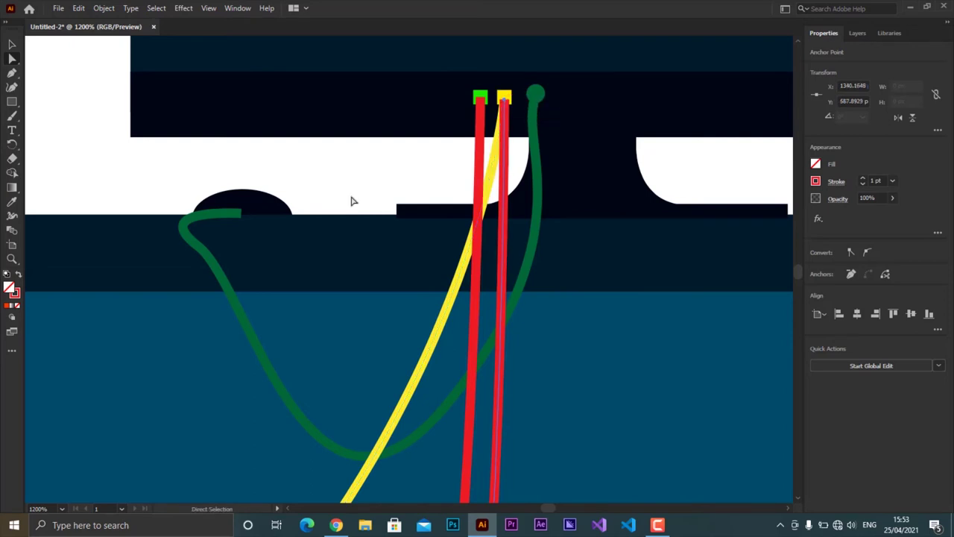
Lift the green cable's end and add a tiny ellipse plug there.
scroll(243, 222, up, 5)
scroll(246, 251, up, 5)
drag(239, 279, 235, 251)
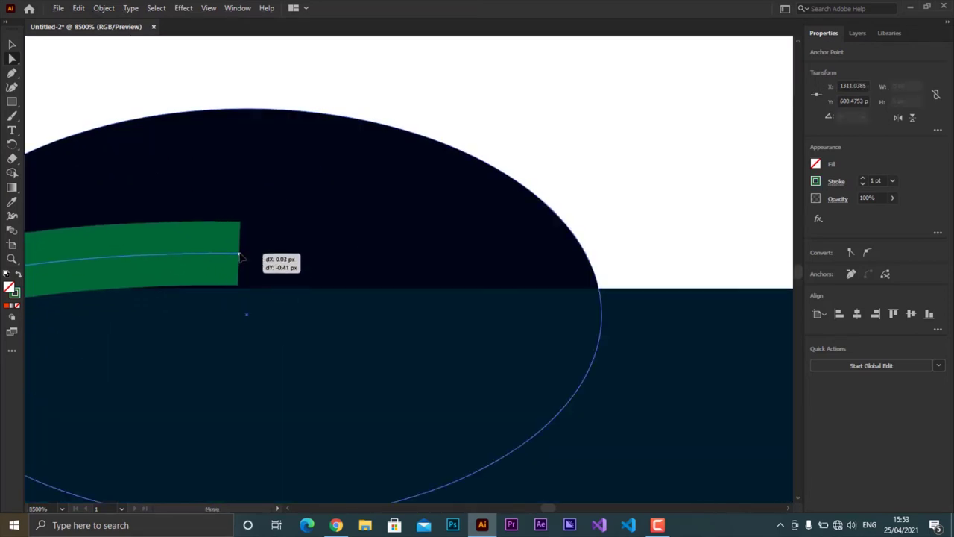
drag(14, 103, 52, 130)
drag(235, 191, 249, 254)
key(v)
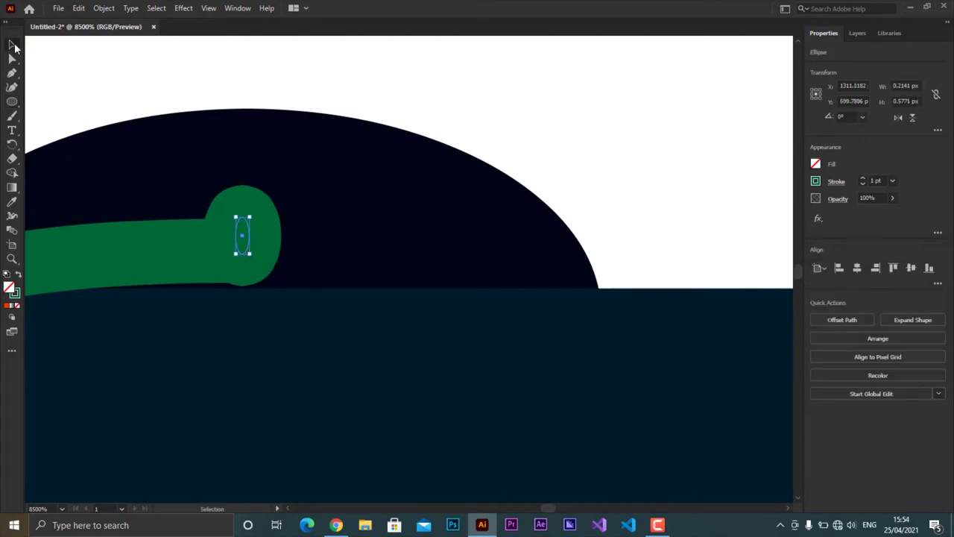
key(Return)
click(518, 359)
scroll(224, 156, down, 3)
scroll(426, 85, down, 3)
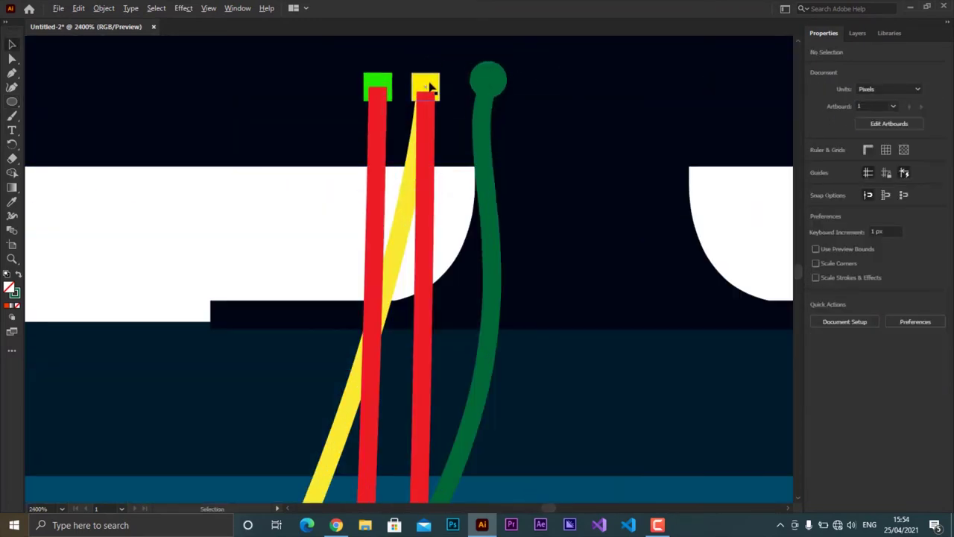
scroll(323, 147, down, 2)
scroll(477, 175, down, 3)
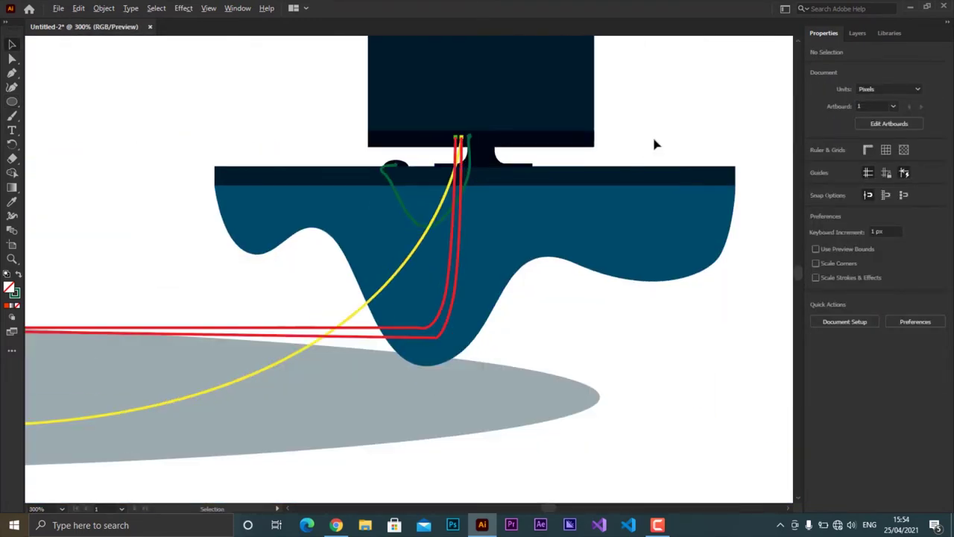
scroll(654, 143, up, 4)
Draw a thin rectangle on the desk with a dark navy fill and no outline.
click(11, 101)
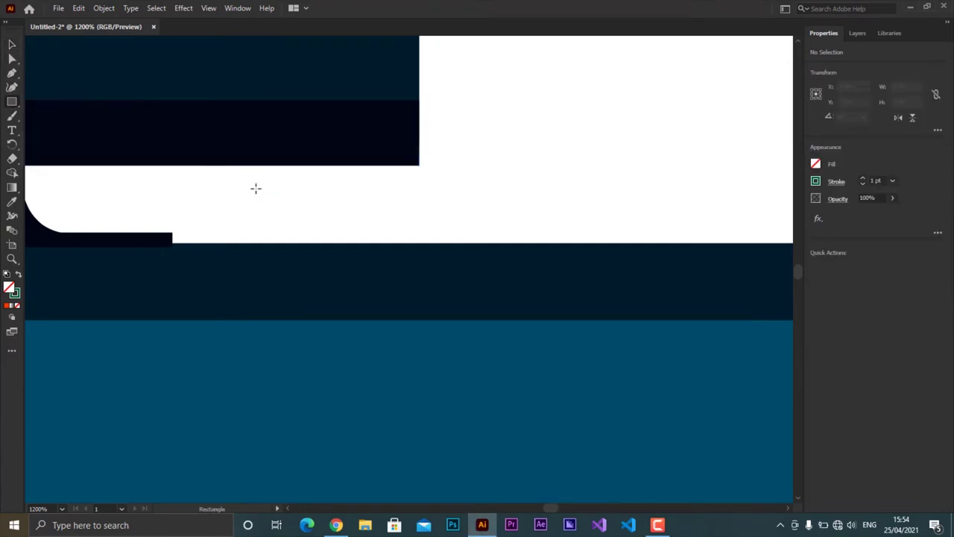
drag(258, 222, 483, 241)
click(816, 164)
click(764, 299)
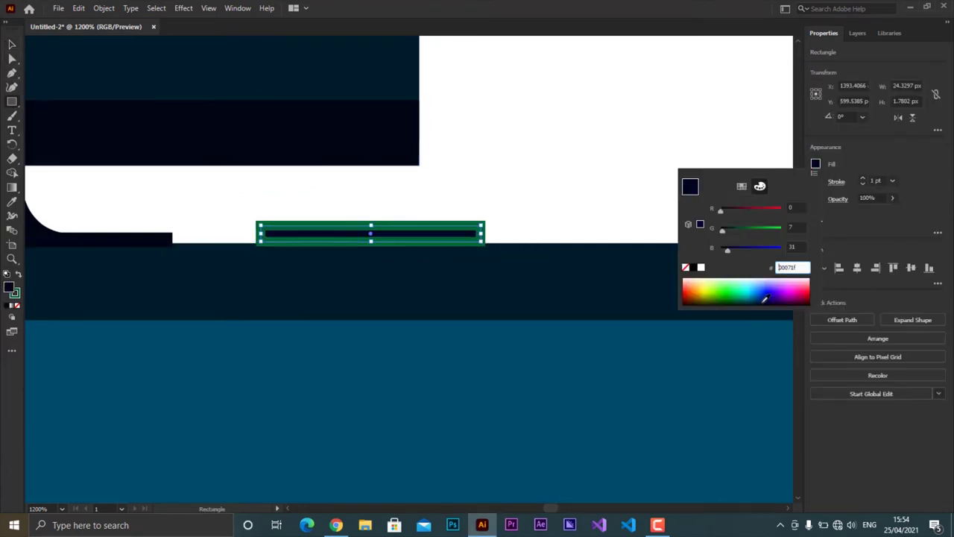
click(816, 181)
click(686, 221)
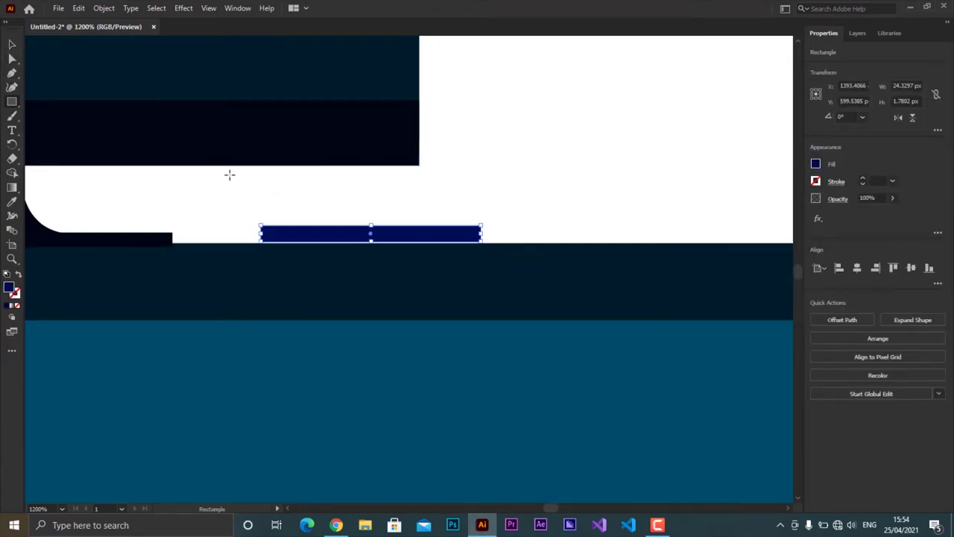
click(453, 283)
key(Escape)
Make the box taller, nudge it into place beside the monitor, and adjust its fill hex.
drag(371, 226, 370, 211)
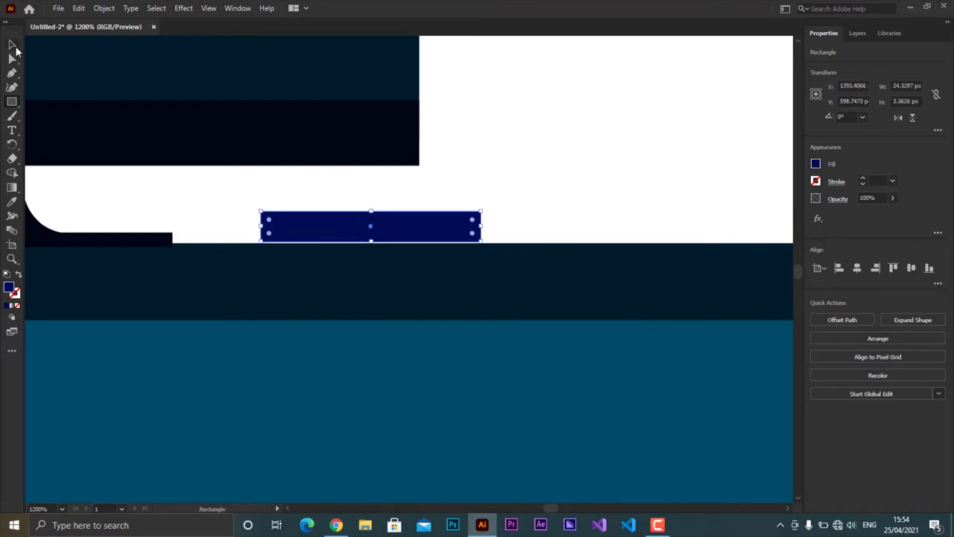
click(13, 45)
drag(433, 228, 453, 232)
click(453, 229)
click(816, 164)
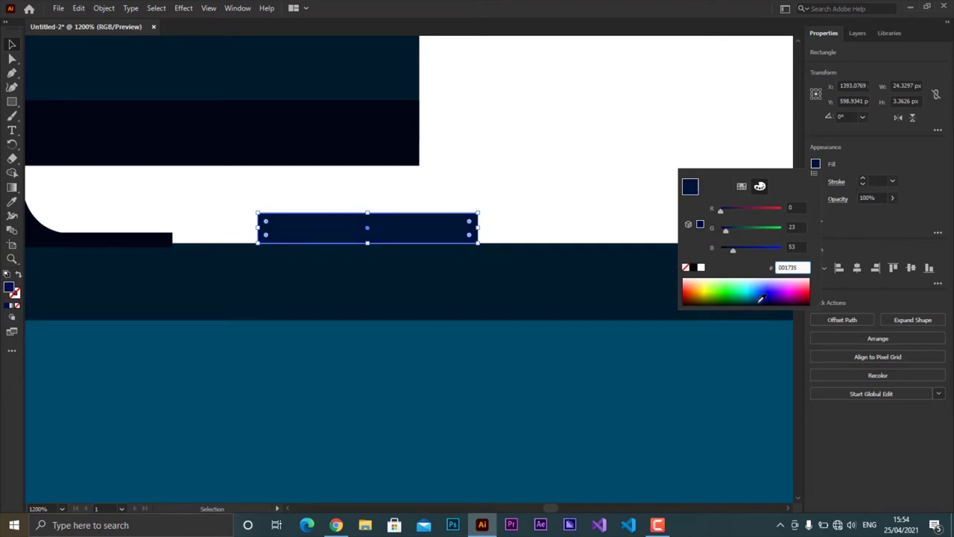
click(882, 212)
click(567, 222)
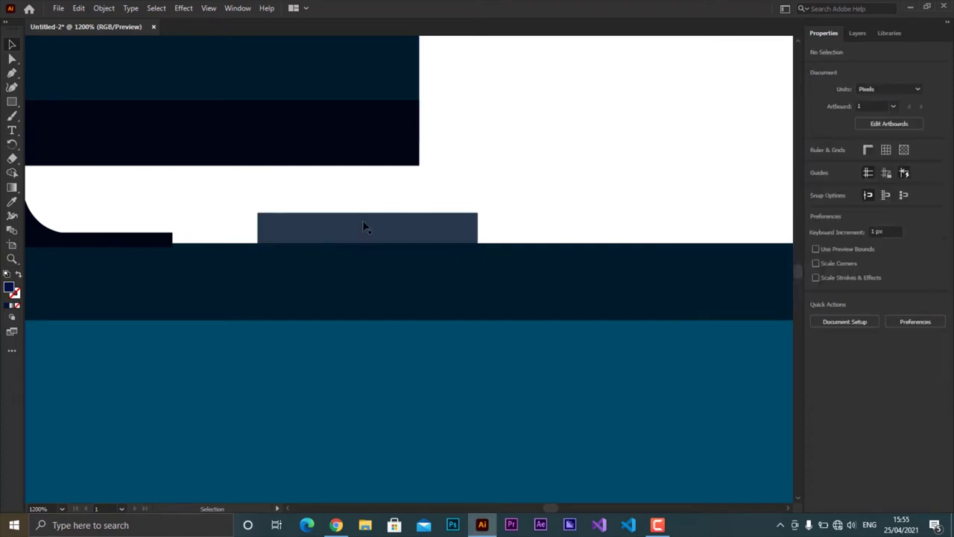
click(13, 102)
Draw a small bright-green square light on the slate-blue desk box.
scroll(311, 236, up, 4)
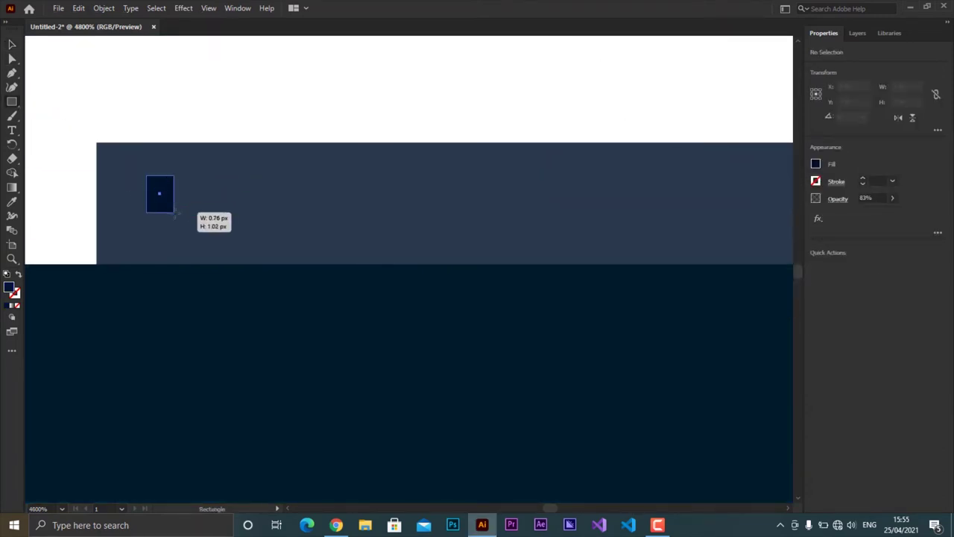
mouse_move(174, 212)
mouse_down()
mouse_move(152, 198)
mouse_move(234, 213)
mouse_move(338, 208)
mouse_move(358, 217)
mouse_up()
click(816, 164)
click(721, 285)
key(v)
click(536, 202)
key(ctrl+z)
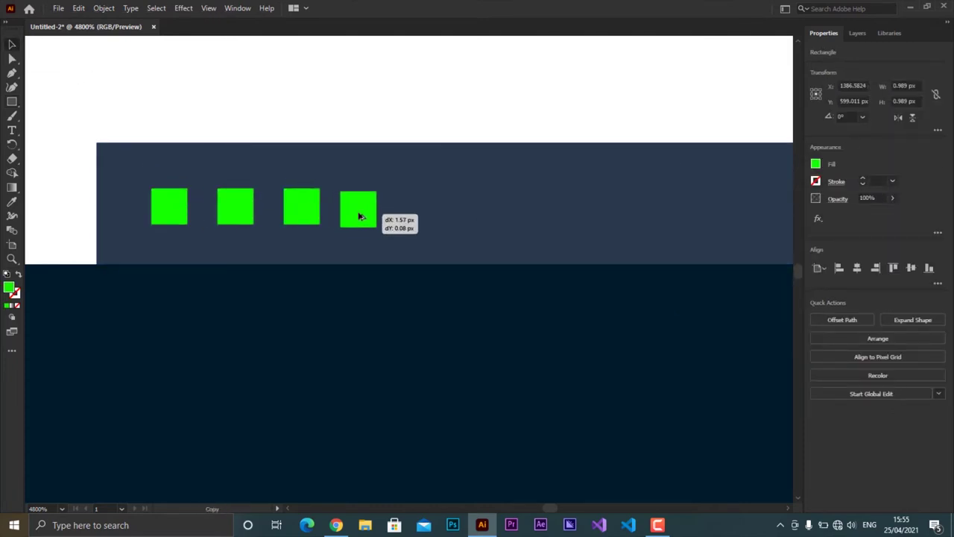
Distribute the five green squares evenly across the box horizontally.
shift+click(362, 213)
shift+click(302, 212)
shift+click(236, 213)
shift+click(169, 212)
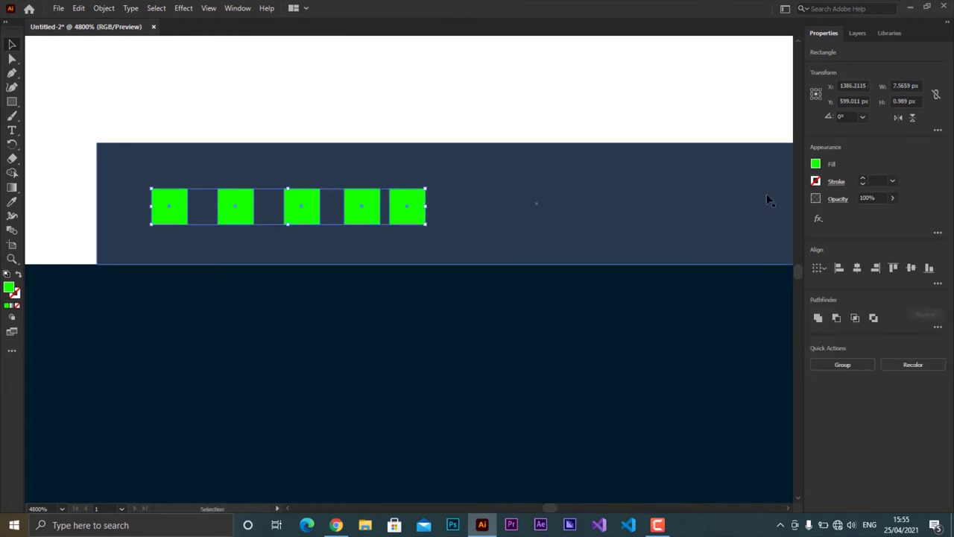
click(938, 283)
click(916, 356)
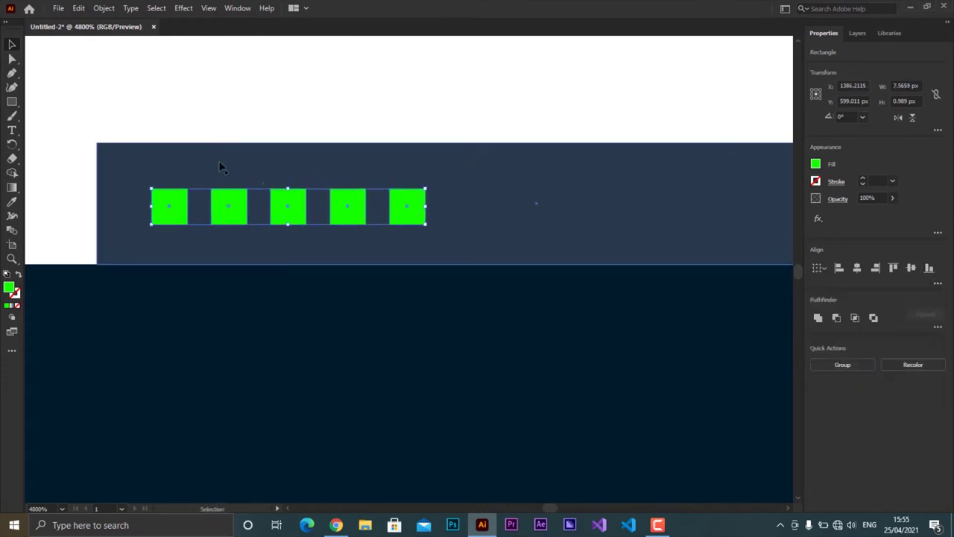
Add a green bar right of the squares and a small green dot.
key(ctrl+minus)
drag(454, 181, 571, 195)
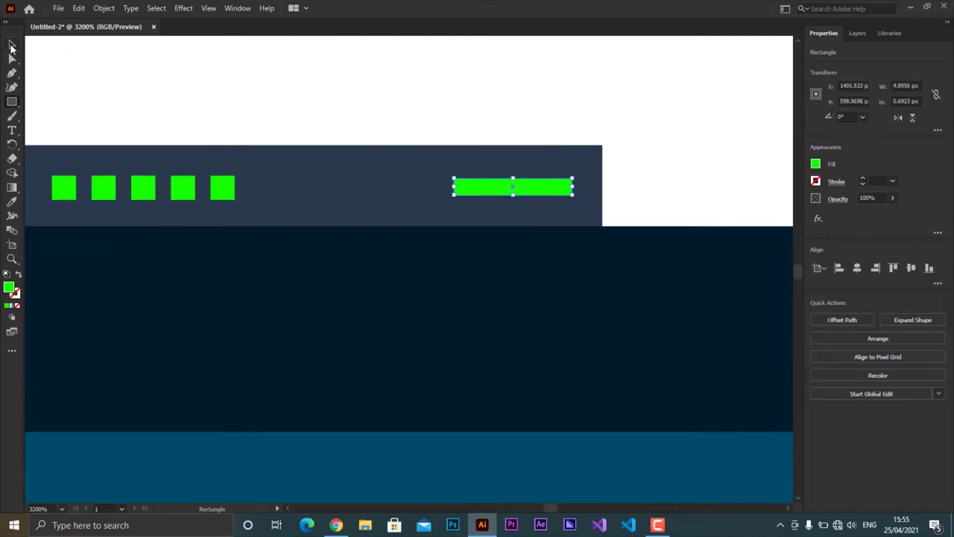
key(ctrl+z)
drag(448, 179, 568, 196)
key(v)
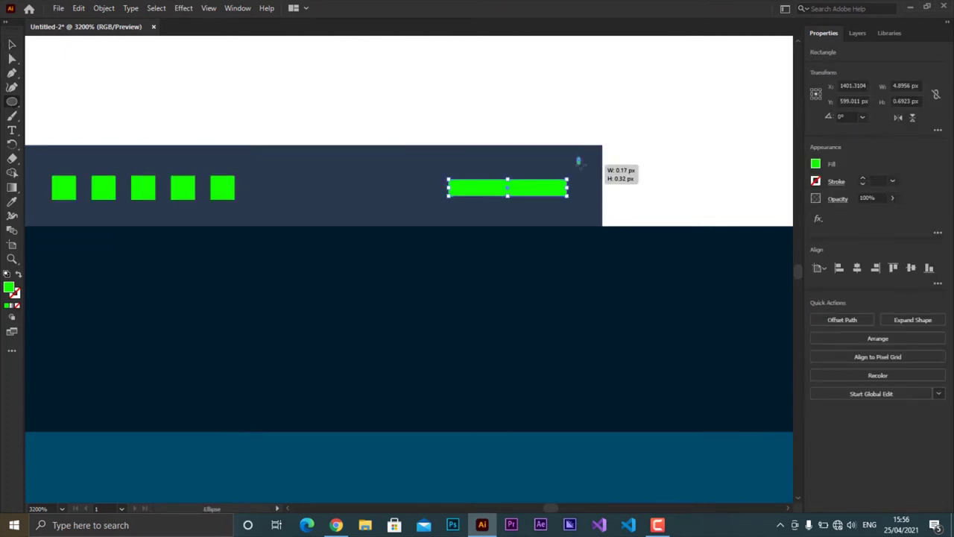
click(211, 110)
scroll(763, 179, down, 2)
scroll(590, 213, up, 2)
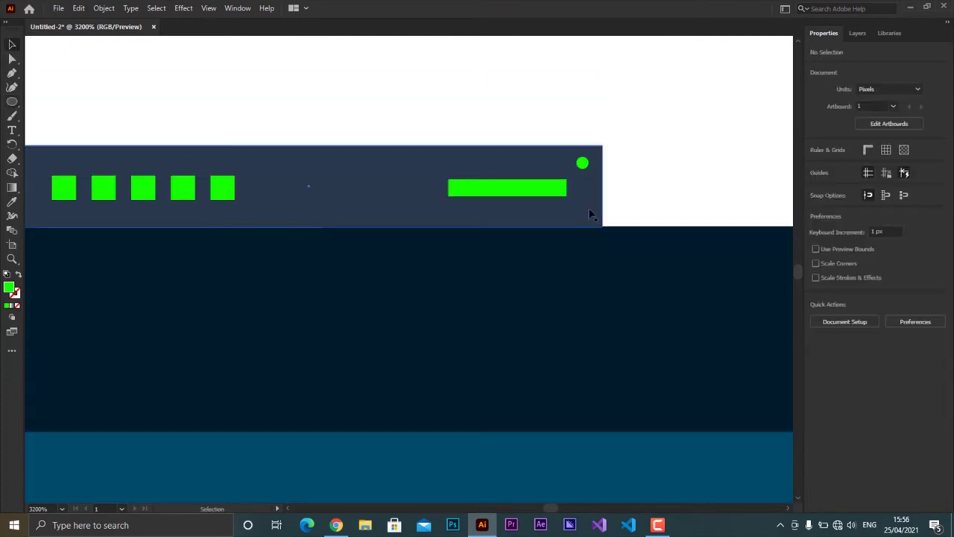
scroll(395, 217, left, 3)
key(ctrl+minus)
key(ctrl+minus)
key(ctrl+minus)
Send the red cable behind the router and pull the red and yellow cable tops onto its lights.
key(a)
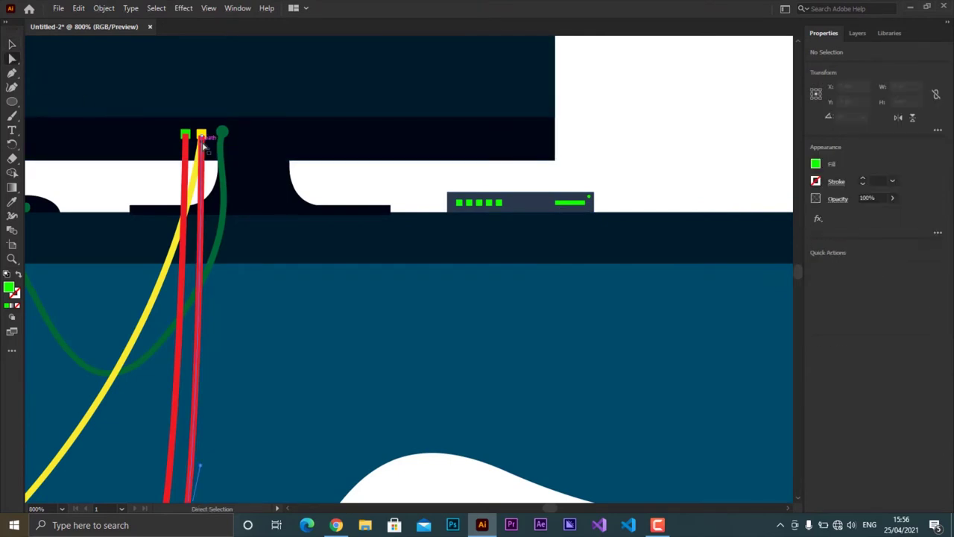
drag(201, 134, 500, 211)
right_click(521, 210)
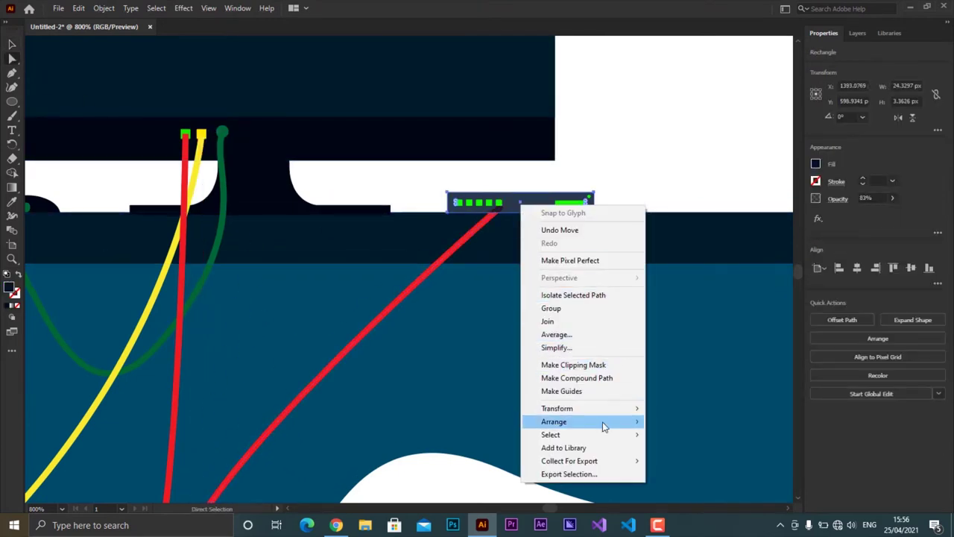
click(678, 465)
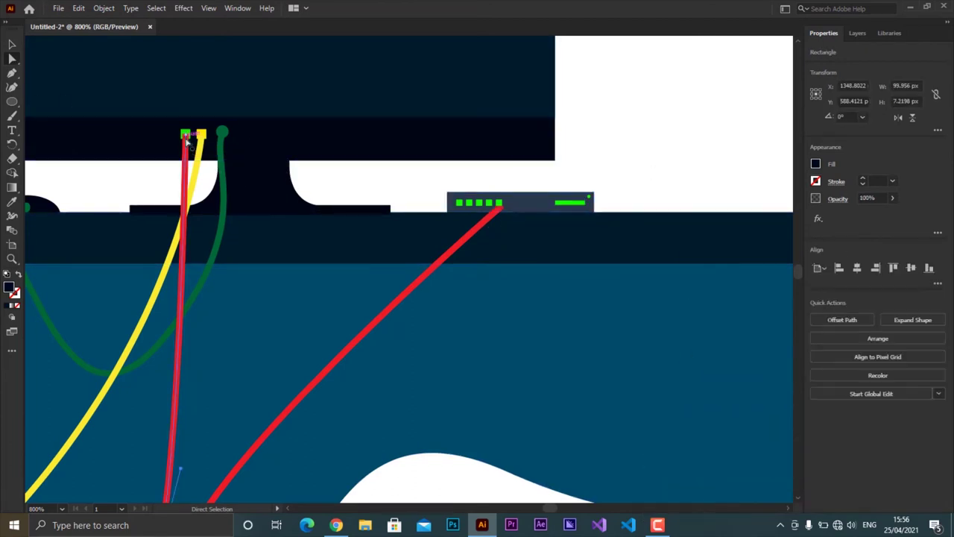
drag(185, 134, 492, 210)
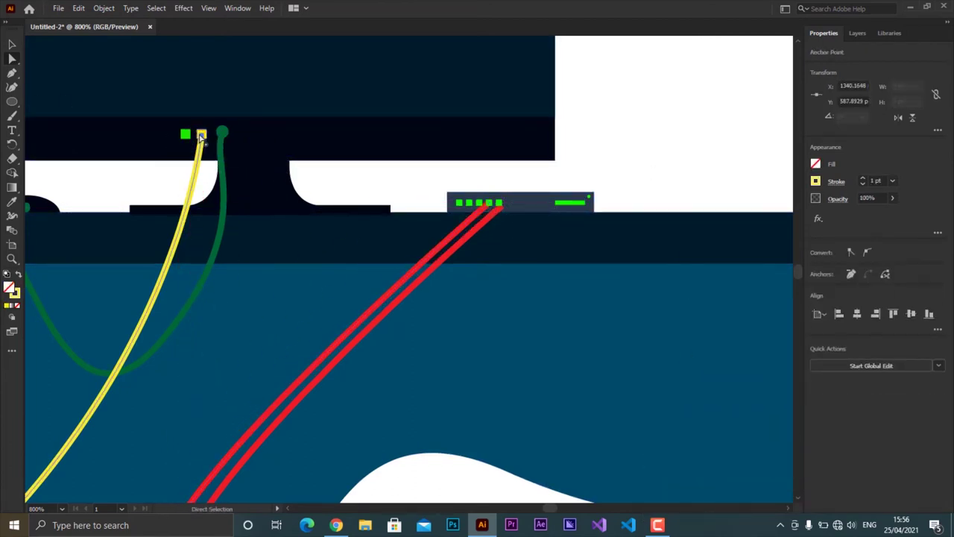
drag(201, 134, 467, 204)
Fine-tune the yellow and red cable ends so each sits under its green square.
scroll(467, 205, up, 10)
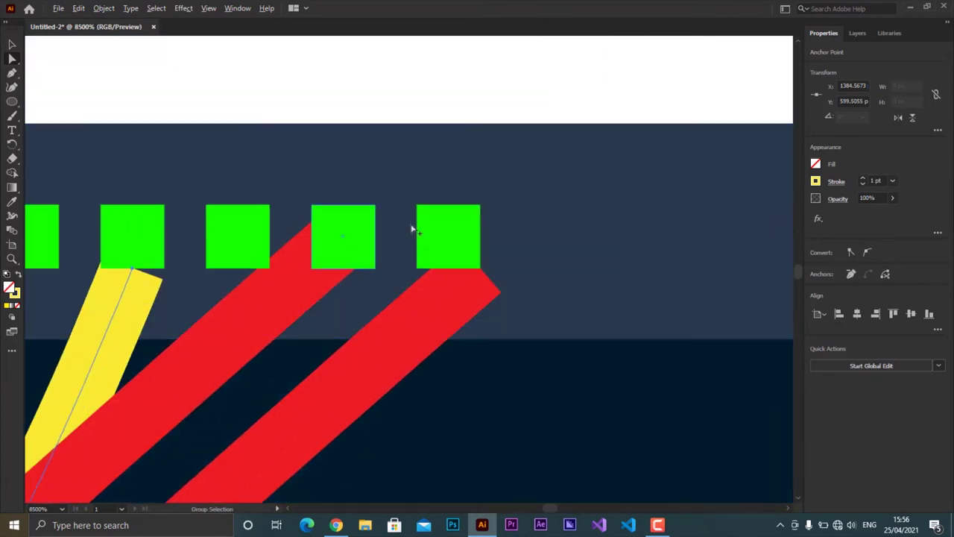
scroll(411, 228, up, 3)
drag(113, 224, 102, 256)
click(363, 251)
drag(426, 187, 417, 237)
click(623, 248)
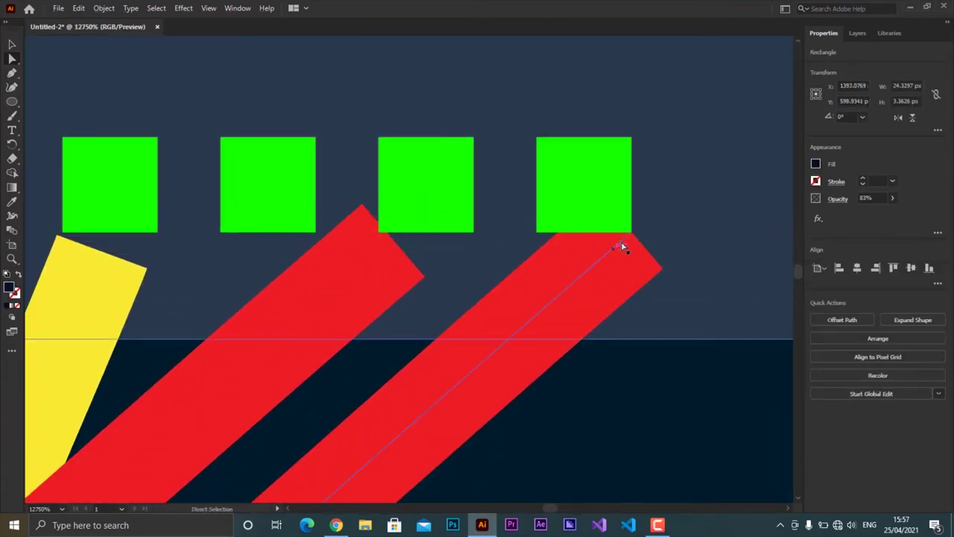
click(630, 236)
drag(633, 234, 575, 234)
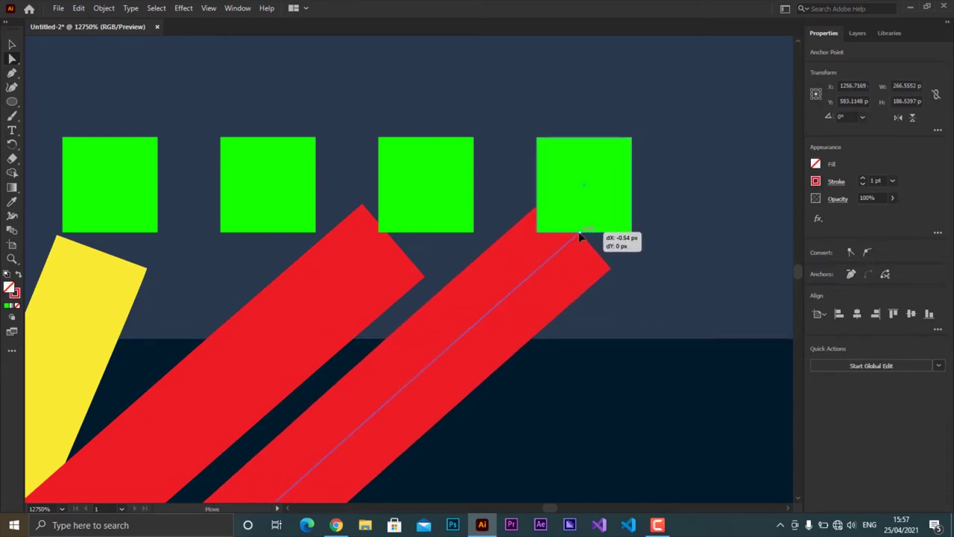
Adjust the red cable's curve handles so its bends run smoothly parallel to its twin.
scroll(583, 166, down, 5)
scroll(583, 165, down, 5)
drag(431, 255, 526, 229)
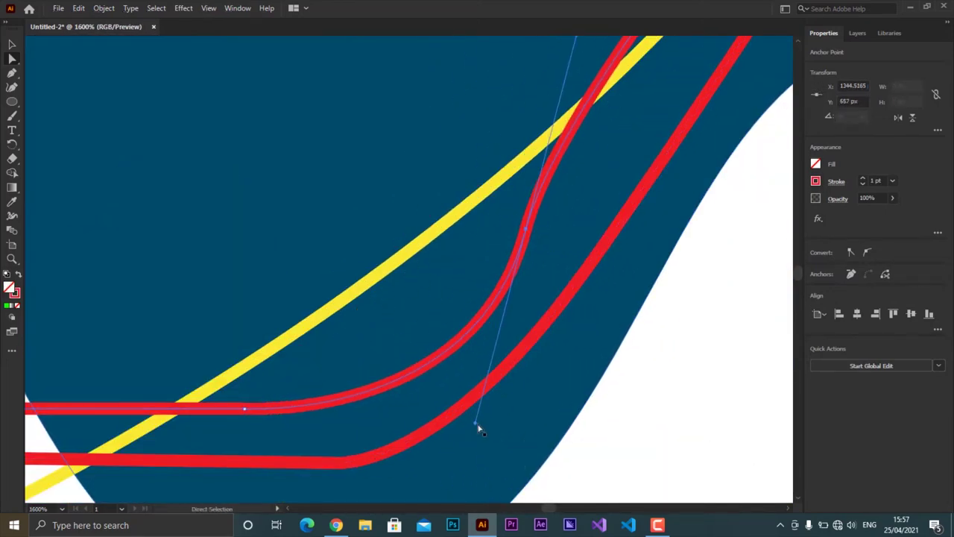
drag(469, 428, 355, 428)
scroll(350, 418, down, 5)
scroll(393, 265, up, 4)
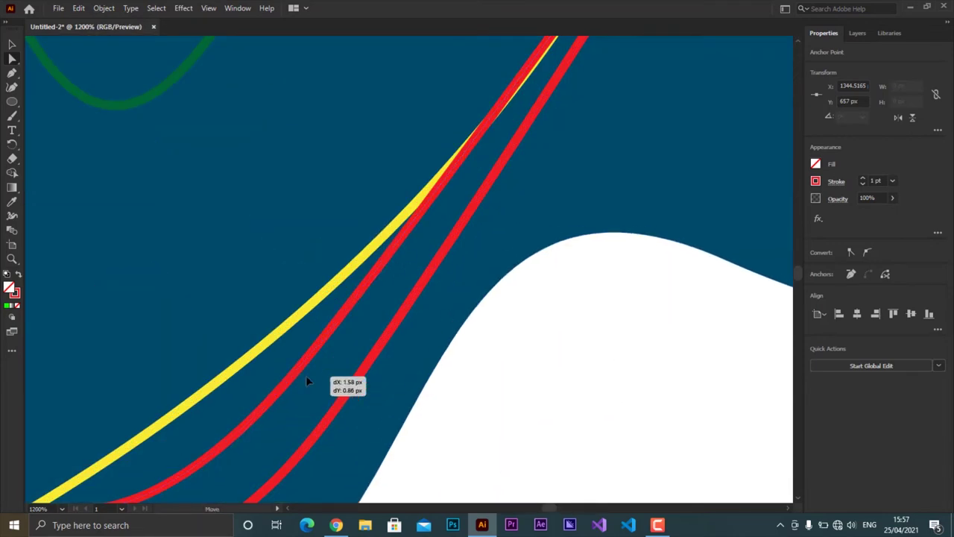
mouse_move(393, 265)
mouse_down()
mouse_move(305, 368)
mouse_move(307, 384)
mouse_up()
scroll(501, 299, down, 2)
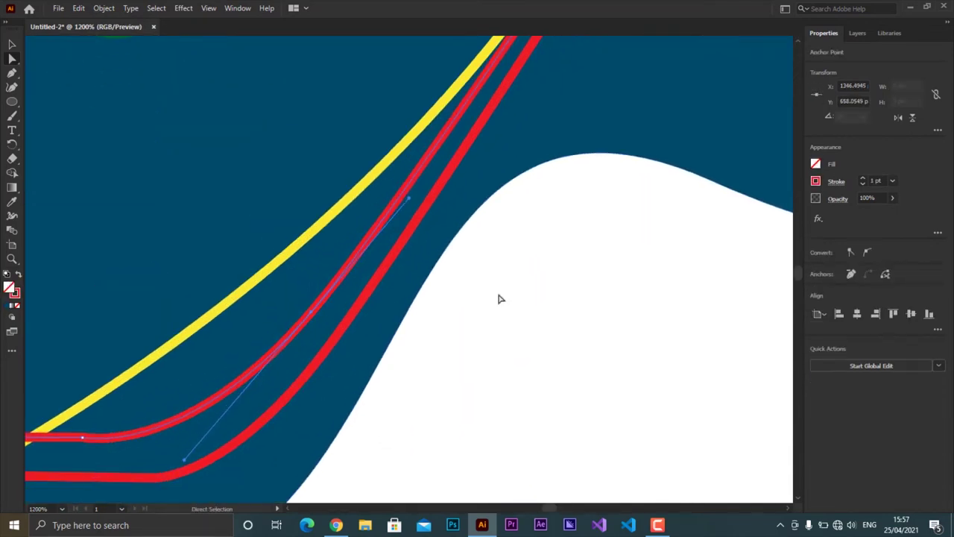
drag(198, 443, 241, 396)
Move the red path's top and corner anchors so it ends under the last yellow light.
scroll(404, 377, down, 4)
scroll(418, 335, down, 2)
scroll(123, 179, up, 8)
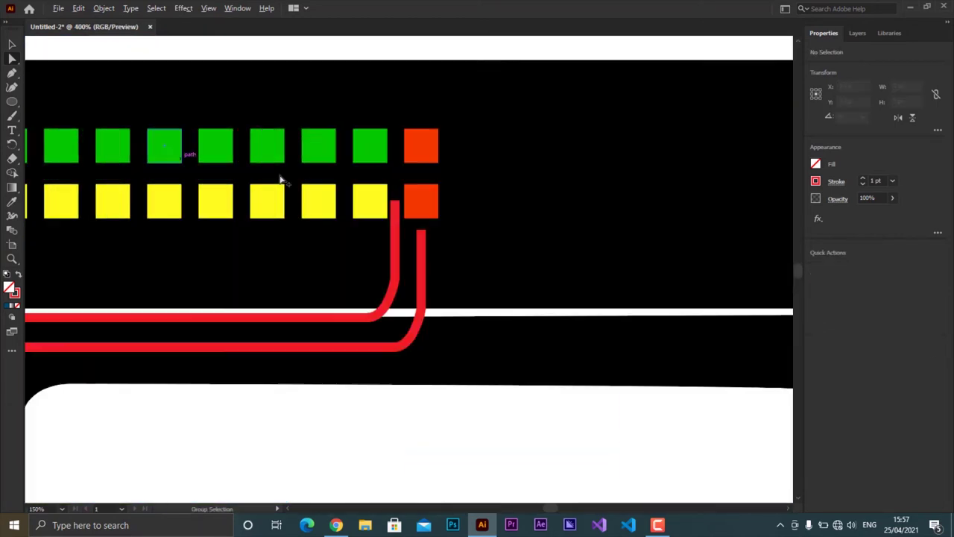
drag(424, 303, 424, 304)
drag(427, 214, 388, 249)
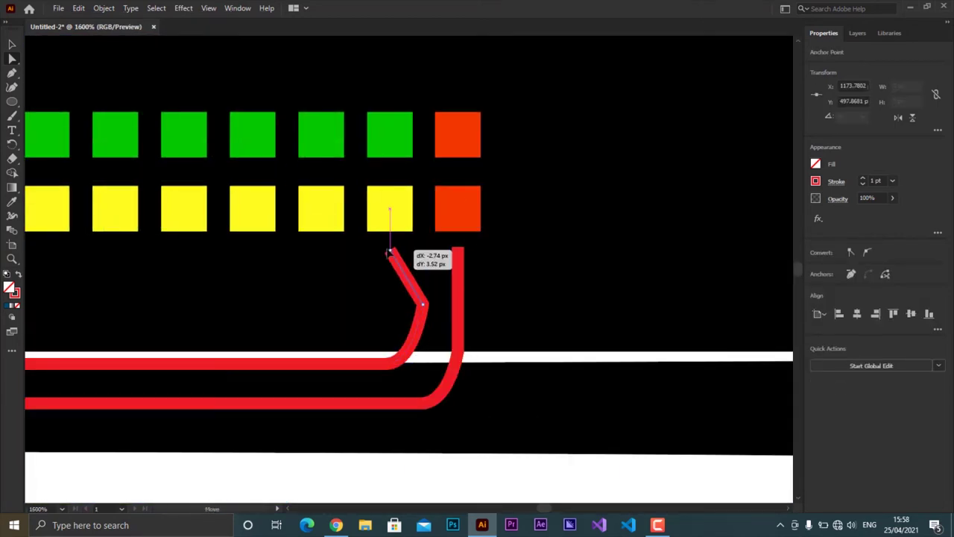
drag(386, 366, 343, 369)
scroll(620, 324, down, 5)
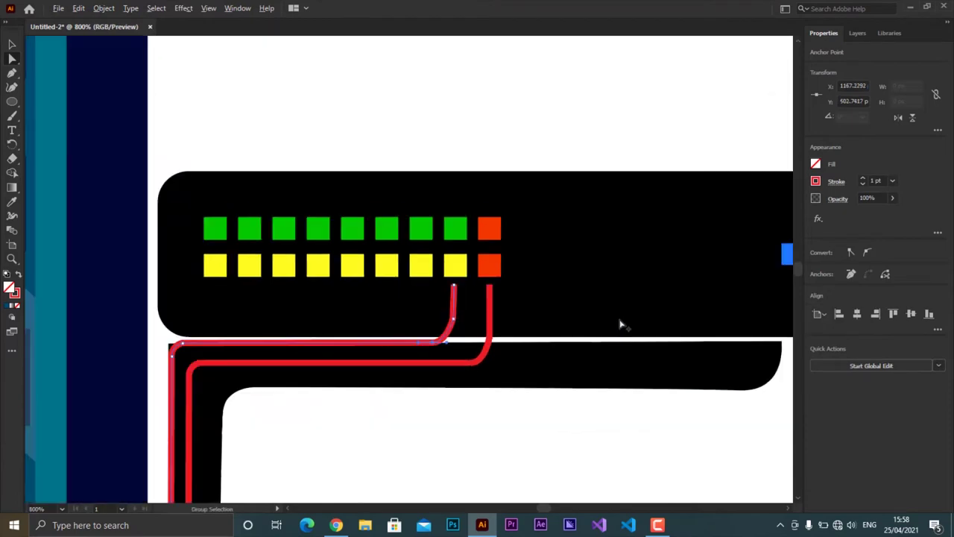
scroll(453, 206, down, 3)
scroll(209, 128, up, 2)
scroll(208, 128, up, 10)
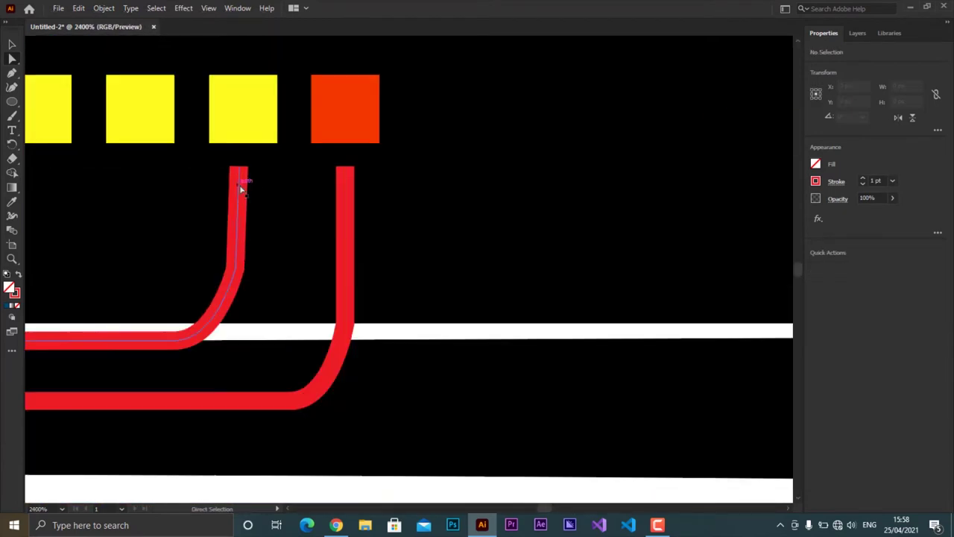
Recolour that cable's stroke yellow.
click(237, 143)
click(815, 181)
click(728, 224)
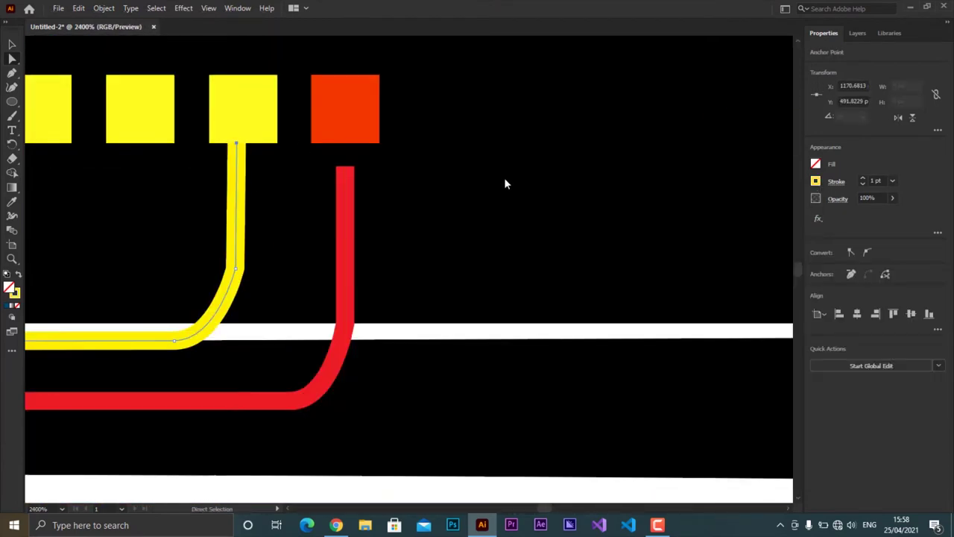
scroll(613, 319, down, 10)
scroll(739, 336, down, 2)
scroll(457, 202, up, 10)
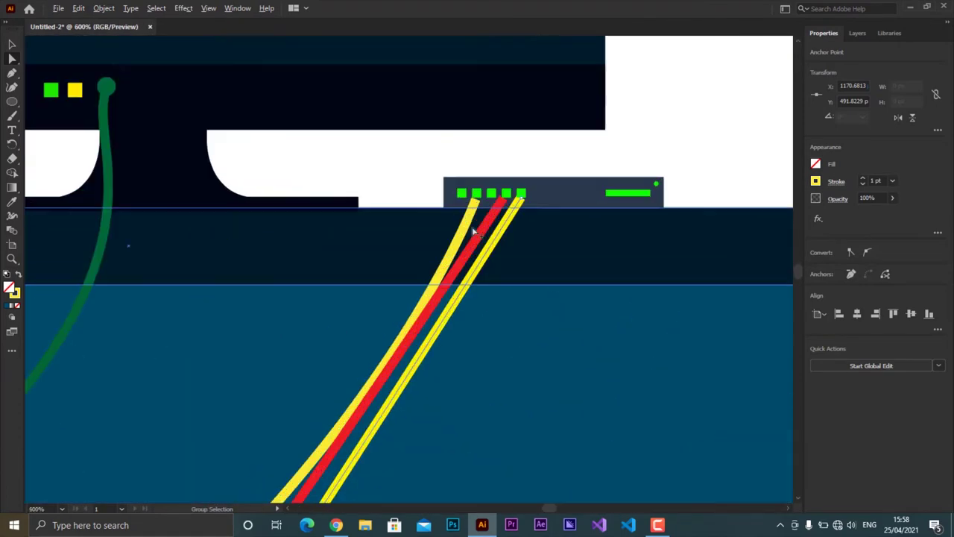
scroll(485, 186, up, 6)
Select the router's five green squares, scale them up and shift them right.
click(422, 265)
shift+click(331, 236)
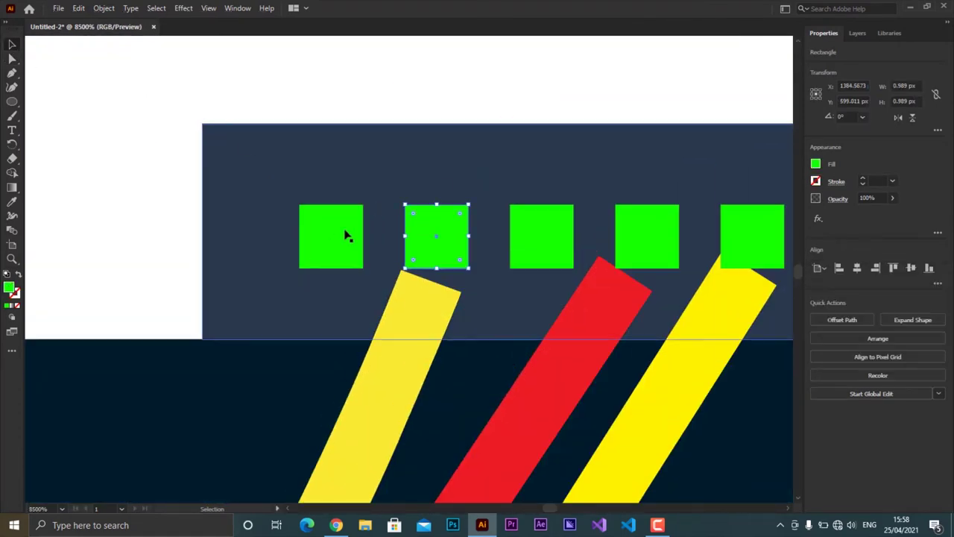
shift+click(542, 236)
shift+click(752, 237)
shift+click(647, 236)
scroll(403, 238, down, 2)
scroll(343, 226, up, 2)
scroll(343, 226, right, 3)
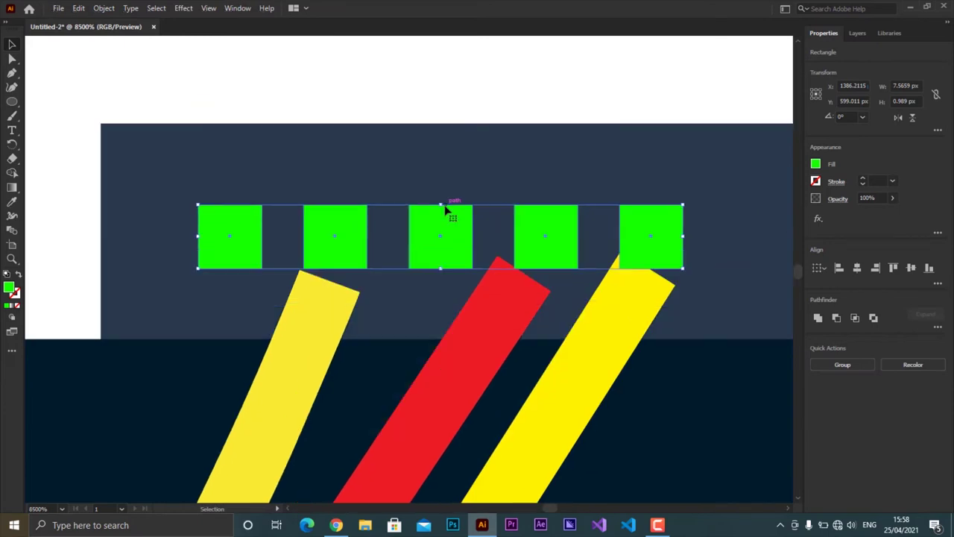
mouse_move(448, 203)
mouse_down()
mouse_move(447, 178)
mouse_move(520, 235)
mouse_move(511, 227)
mouse_up()
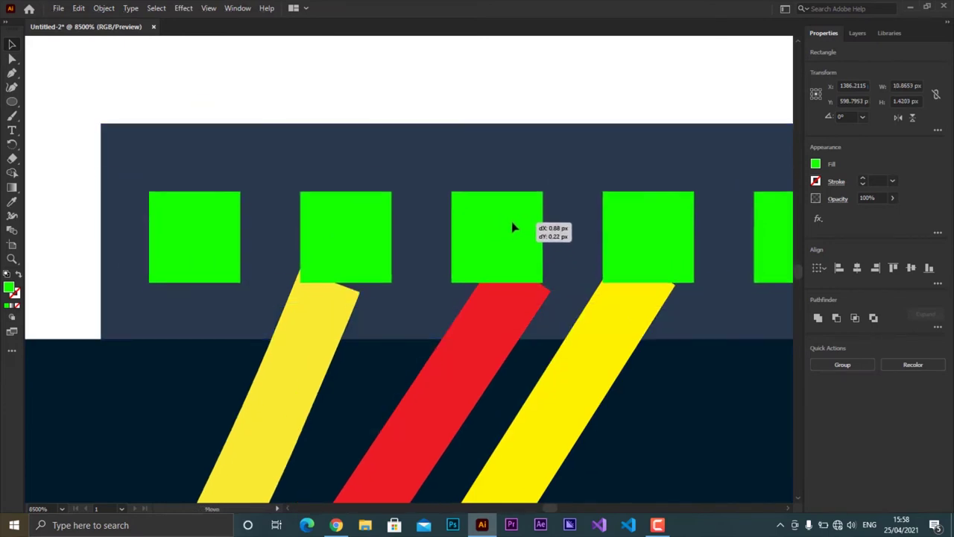
click(321, 321)
click(292, 408)
Align the yellow, red and yellow stripe tops beneath their green squares.
key(a)
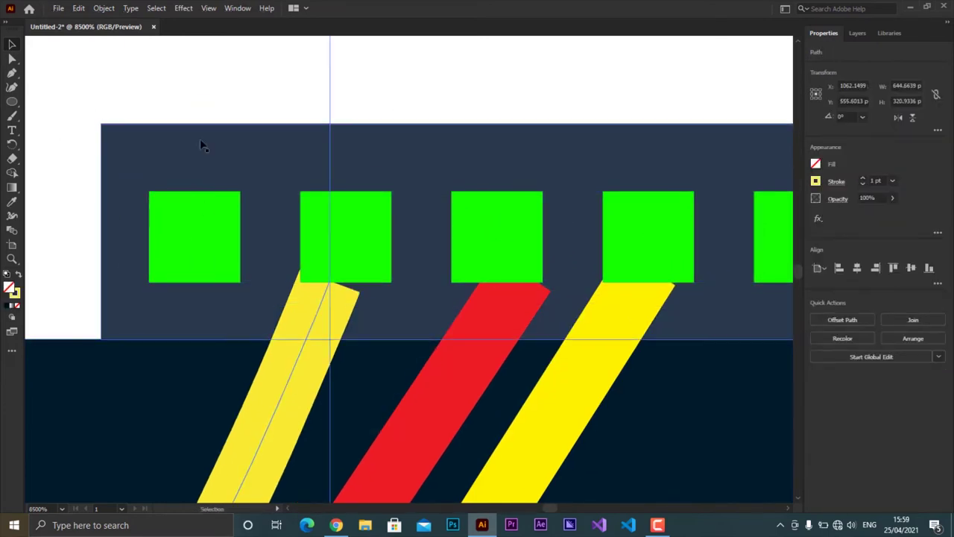
drag(344, 289, 334, 266)
click(519, 274)
click(507, 328)
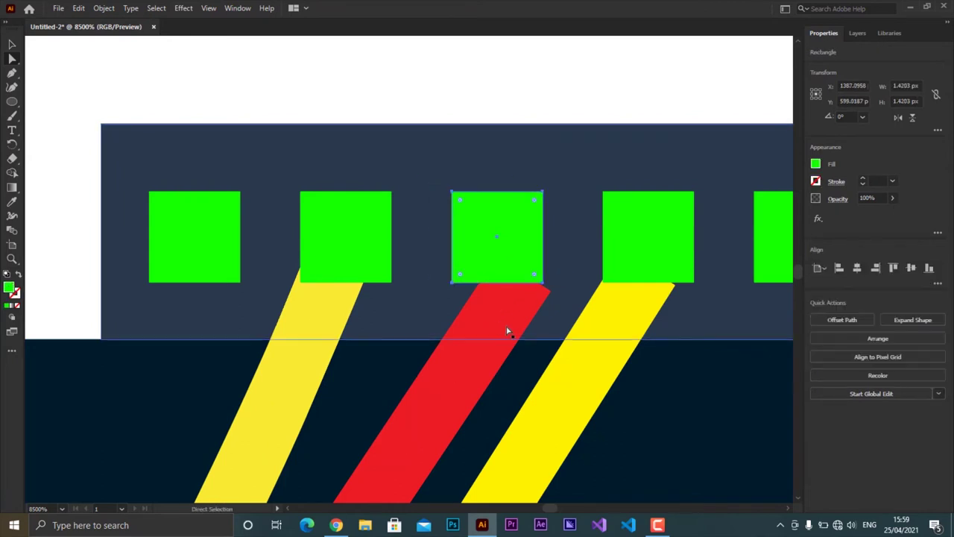
drag(526, 276, 499, 271)
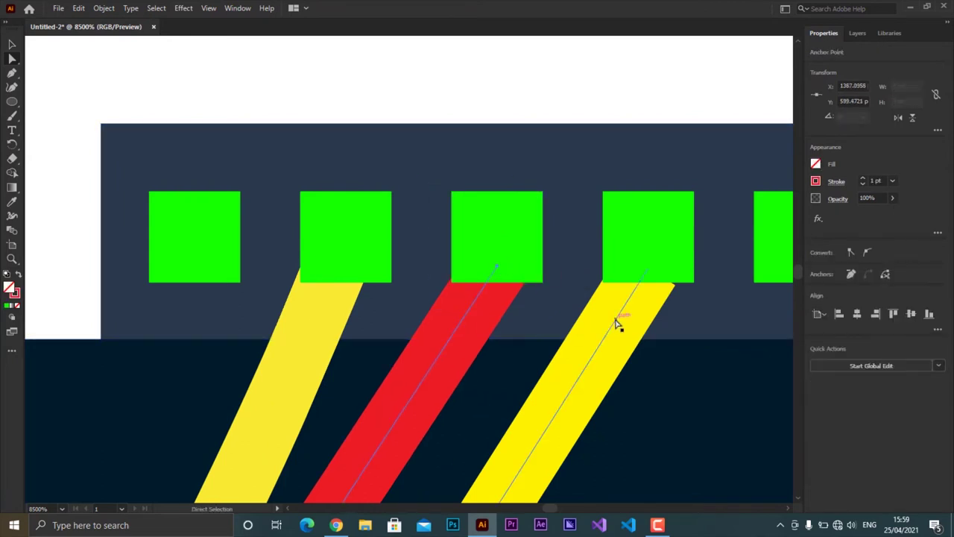
drag(616, 323, 650, 262)
scroll(355, 267, down, 5)
scroll(200, 106, down, 2)
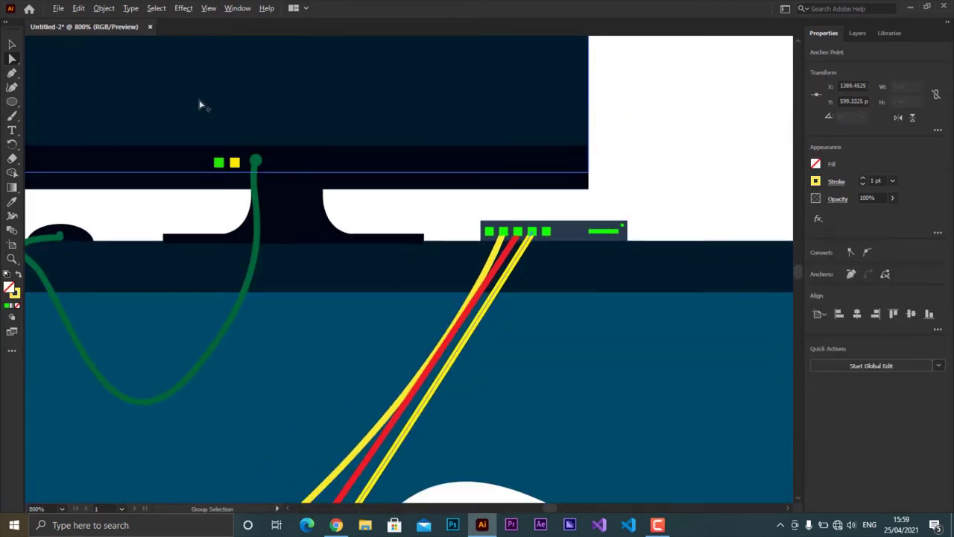
scroll(200, 105, up, 1)
Draw a curved cable path from the small green light to the router's first light.
key(p)
click(231, 202)
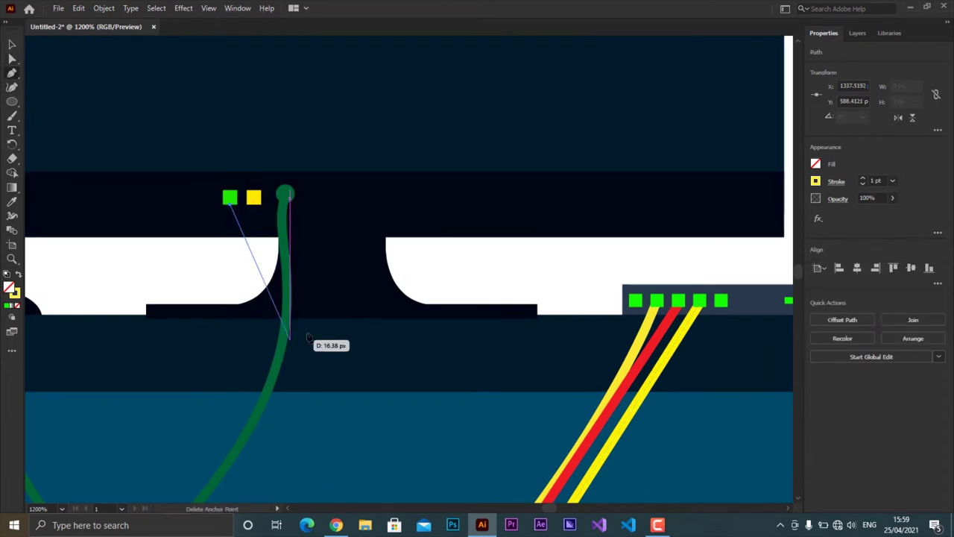
drag(490, 452, 313, 72)
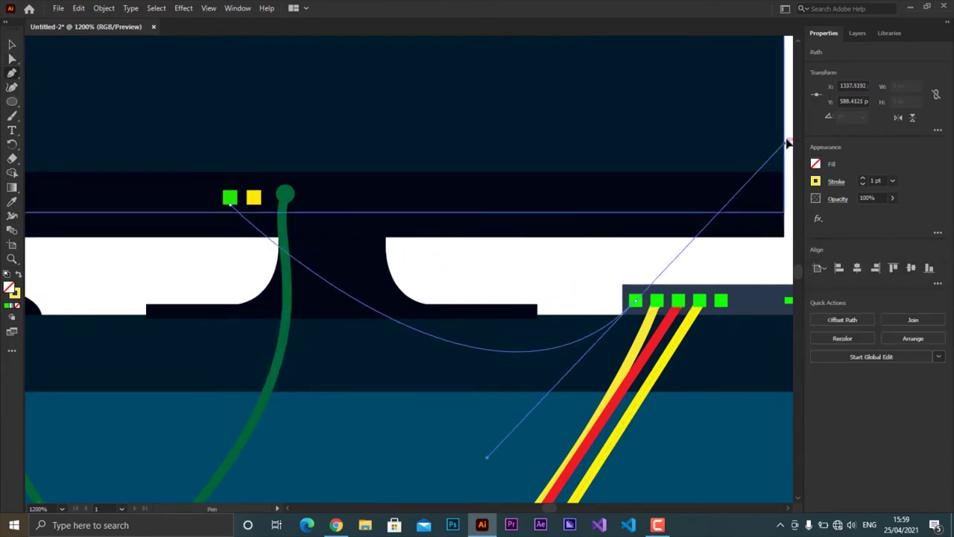
scroll(298, 261, up, 2)
scroll(216, 313, up, 2)
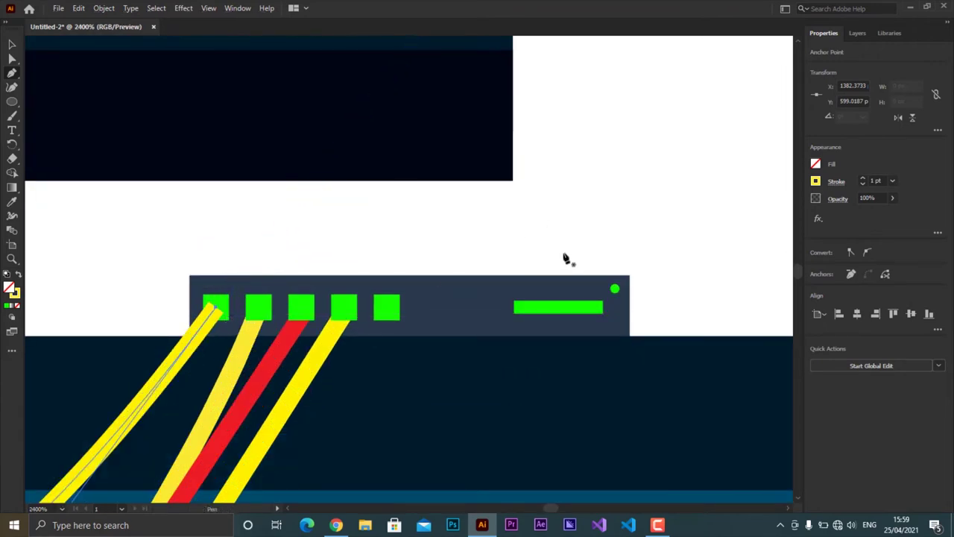
scroll(373, 224, down, 3)
scroll(204, 191, up, 2)
Set the new cable's stroke to bright lime green (RGB 21/255/47).
click(11, 60)
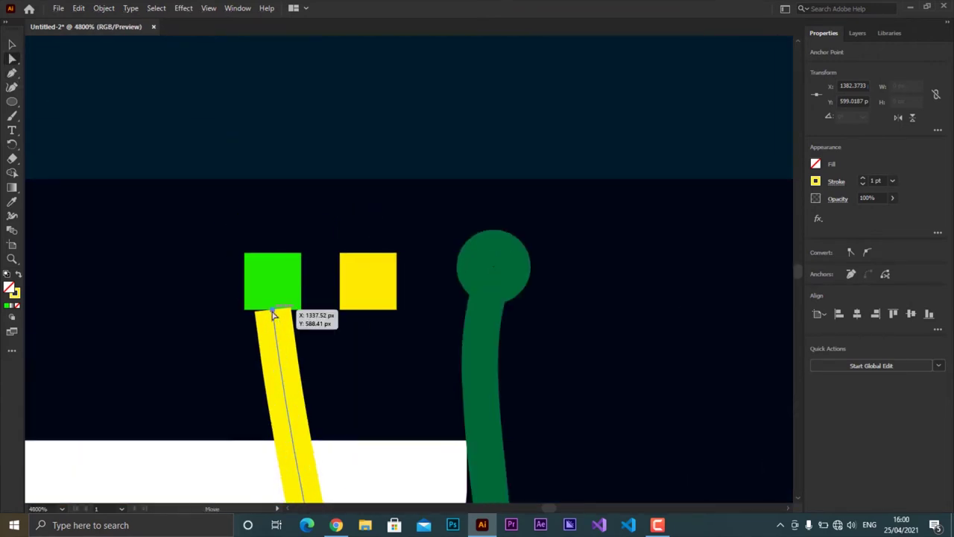
click(276, 302)
click(816, 181)
click(735, 223)
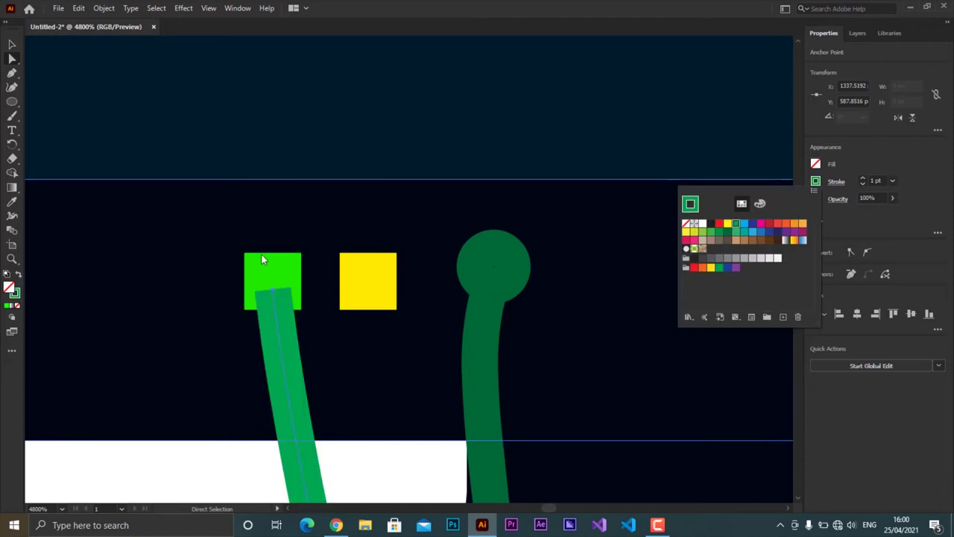
click(713, 232)
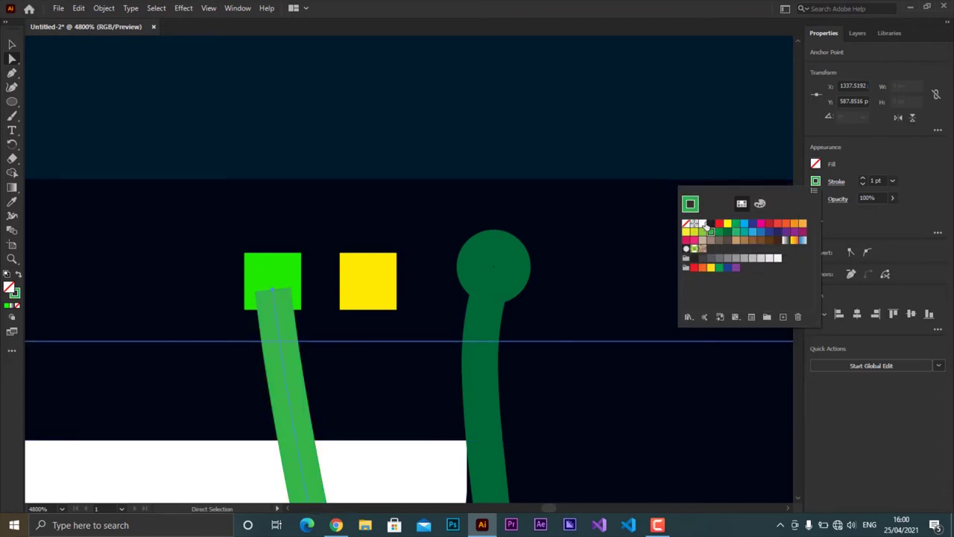
click(760, 205)
drag(714, 302, 729, 299)
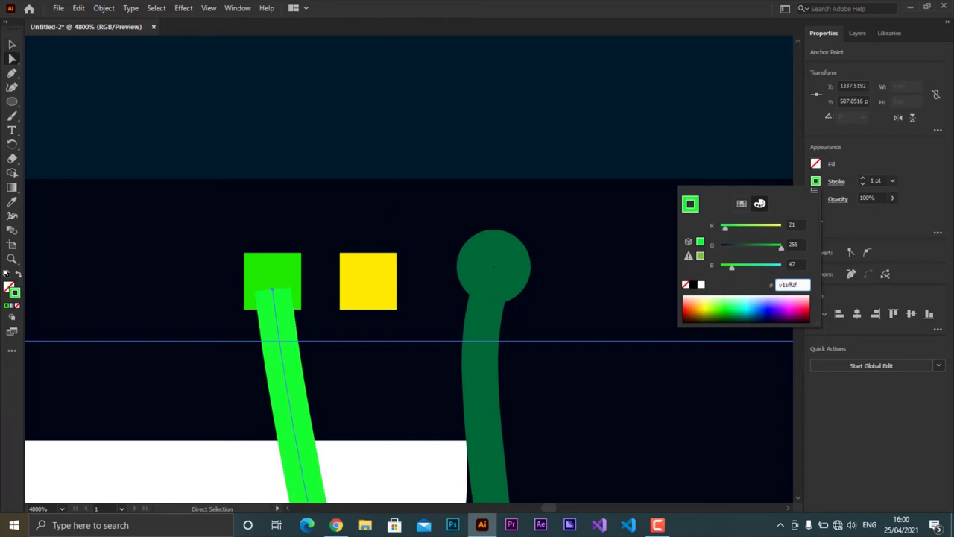
key(Return)
key(Return)
click(537, 350)
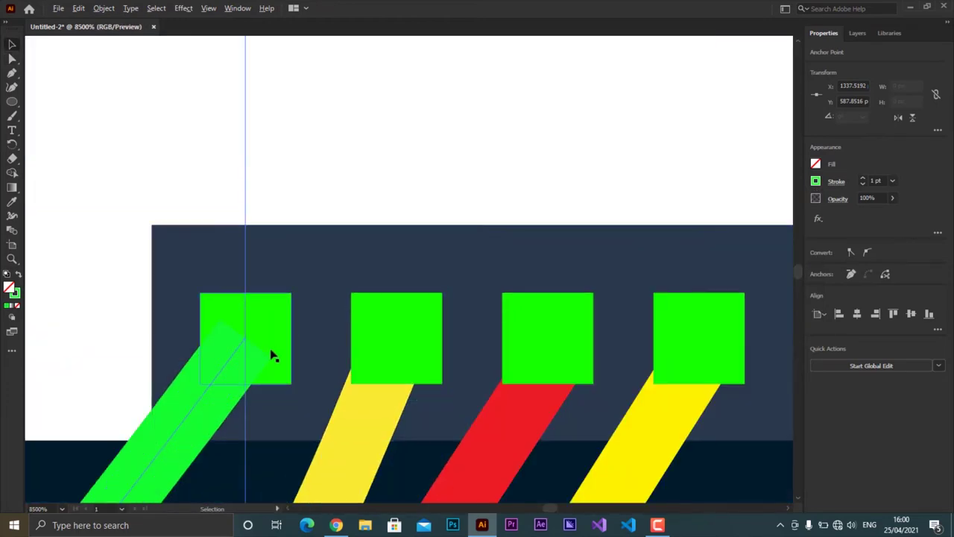
scroll(366, 251, down, 5)
click(628, 183)
scroll(649, 186, down, 3)
scroll(647, 188, down, 2)
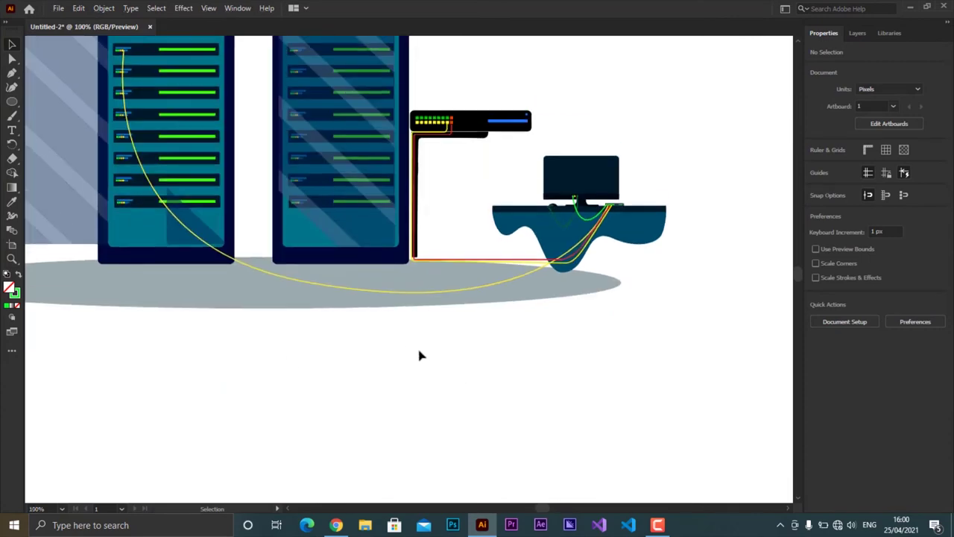
Type the title NETWORK SYSTEM AND SECURITY beside the servers at 48 pt and move it up.
scroll(420, 355, up, 5)
scroll(322, 416, up, 2)
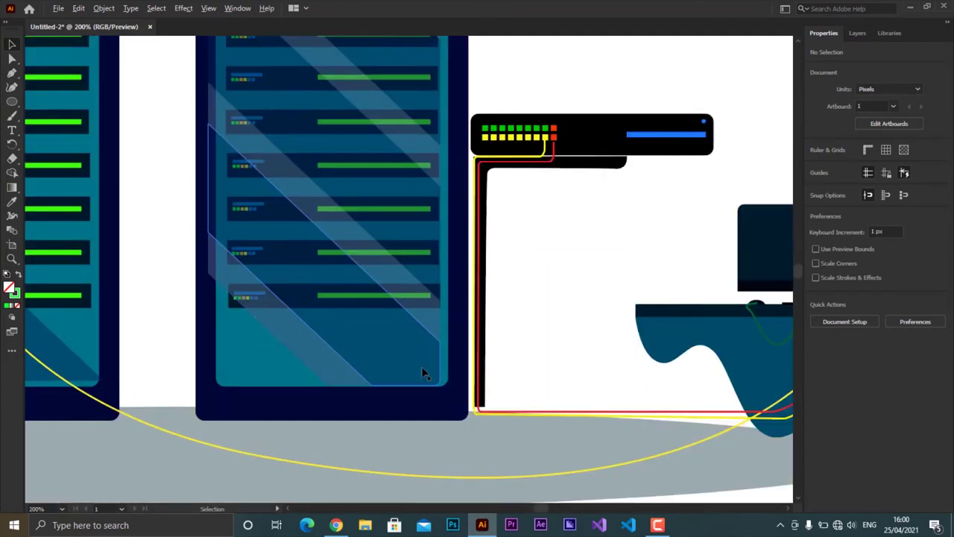
scroll(328, 381, down, 1)
scroll(567, 273, down, 4)
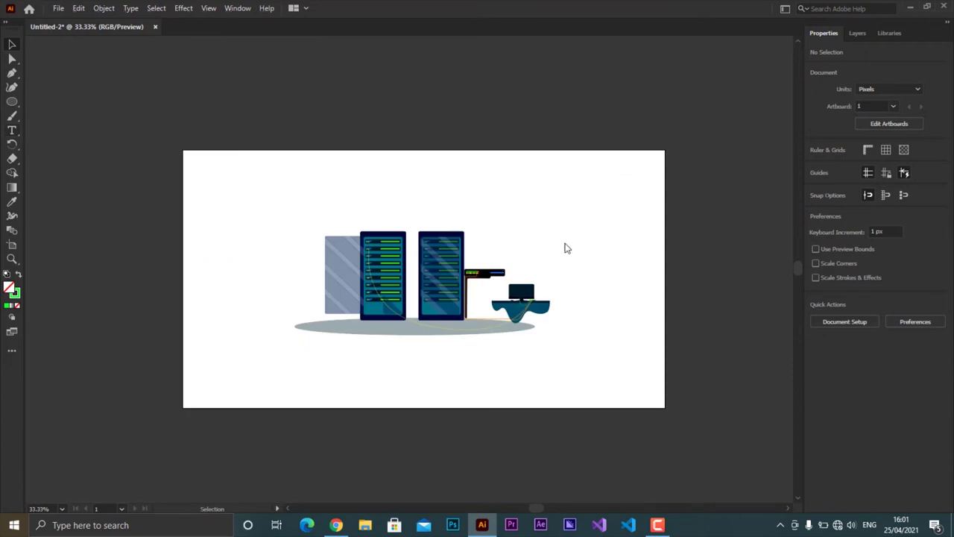
click(12, 129)
scroll(325, 234, up, 1)
scroll(441, 216, down, 1)
scroll(383, 231, up, 2)
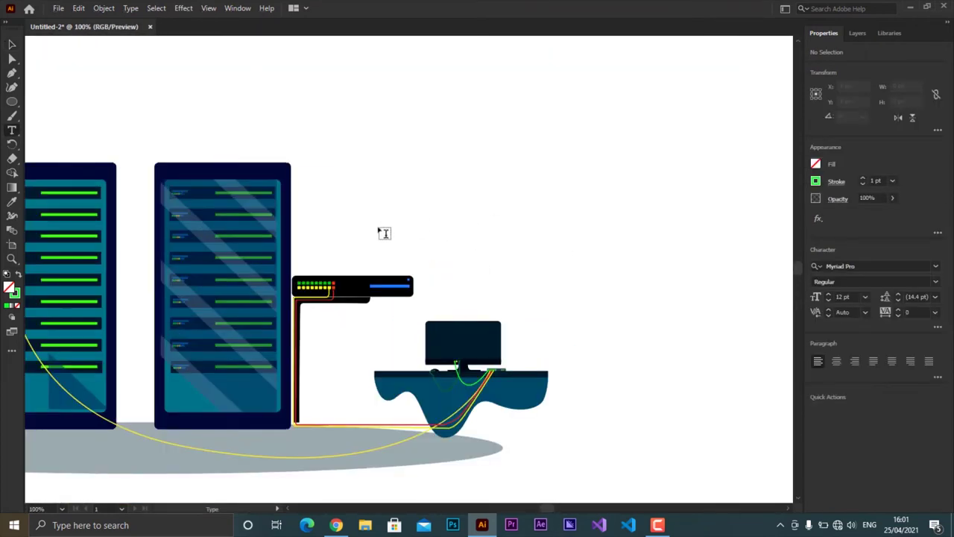
click(329, 223)
text(NETWORK SYSTEM AND SECURITY)
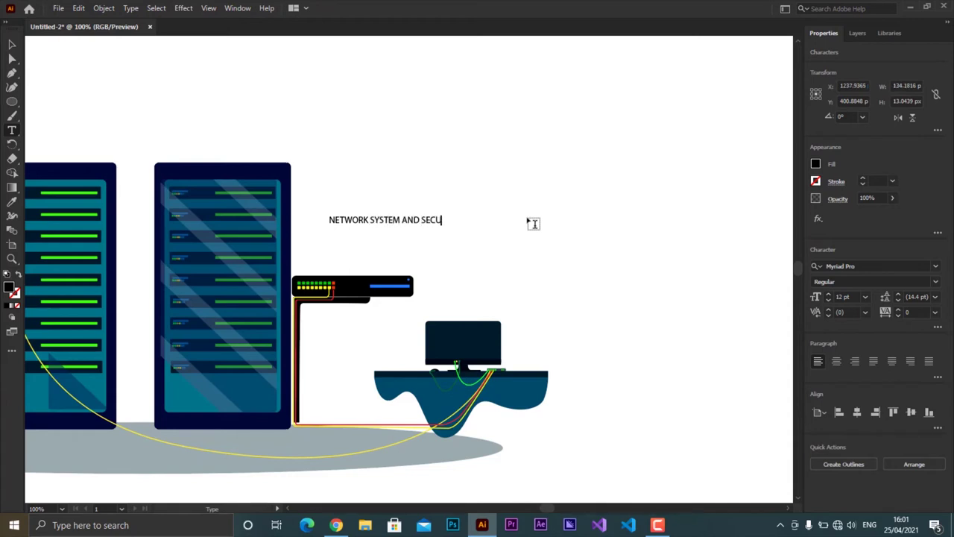
click(865, 296)
click(880, 258)
key(Escape)
drag(398, 216, 378, 188)
Break the title onto two lines and make the AND SECURITY line smaller.
double_click(607, 181)
key(Return)
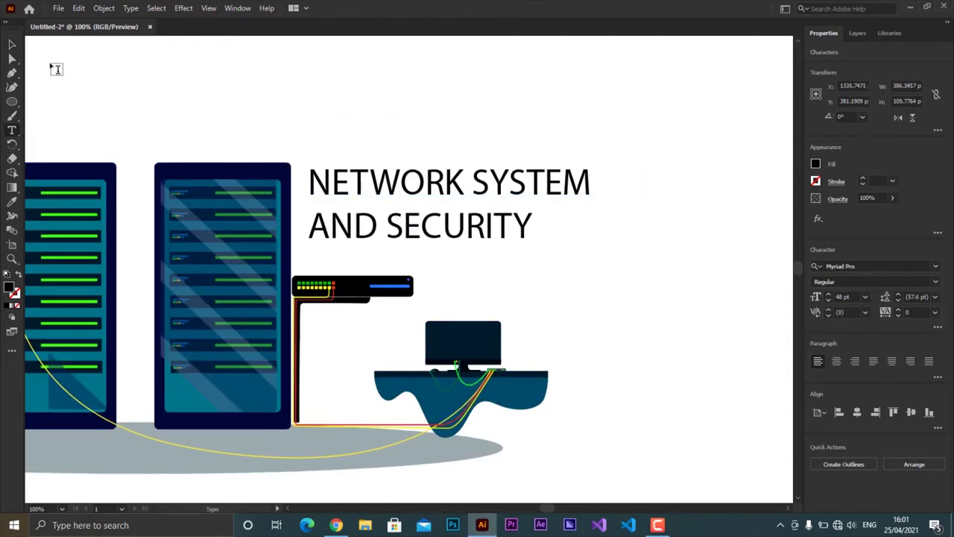
key(Escape)
click(517, 230)
drag(532, 225, 284, 225)
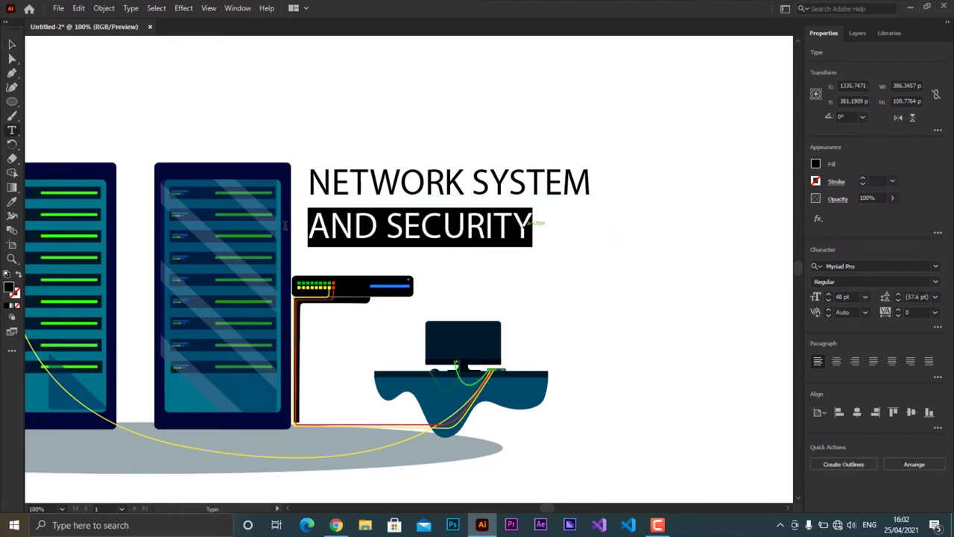
click(865, 296)
click(879, 229)
key(Escape)
Marquee-select the whole server illustration, try a small move, and undo it.
key(ctrl+minus)
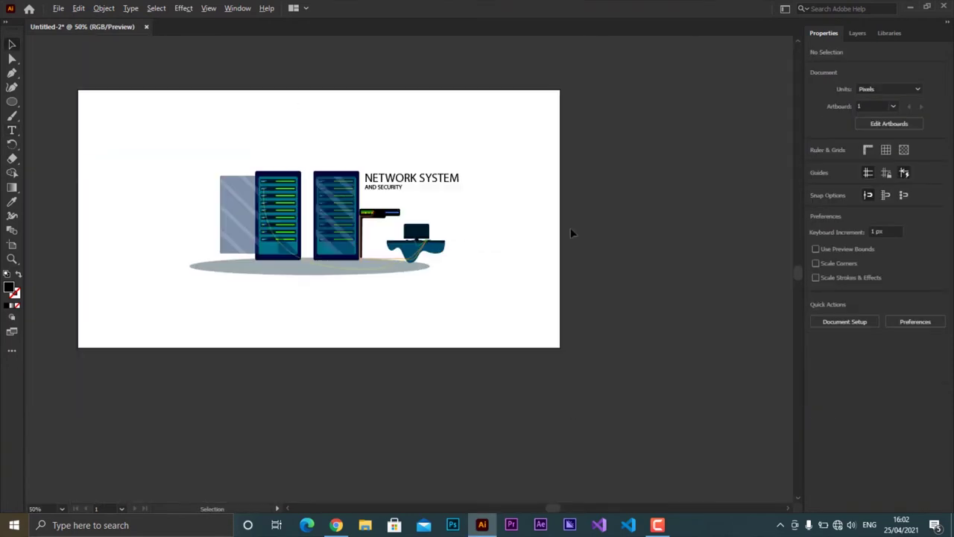
scroll(411, 173, up, 5)
scroll(418, 224, up, 2)
click(436, 261)
scroll(367, 142, down, 5)
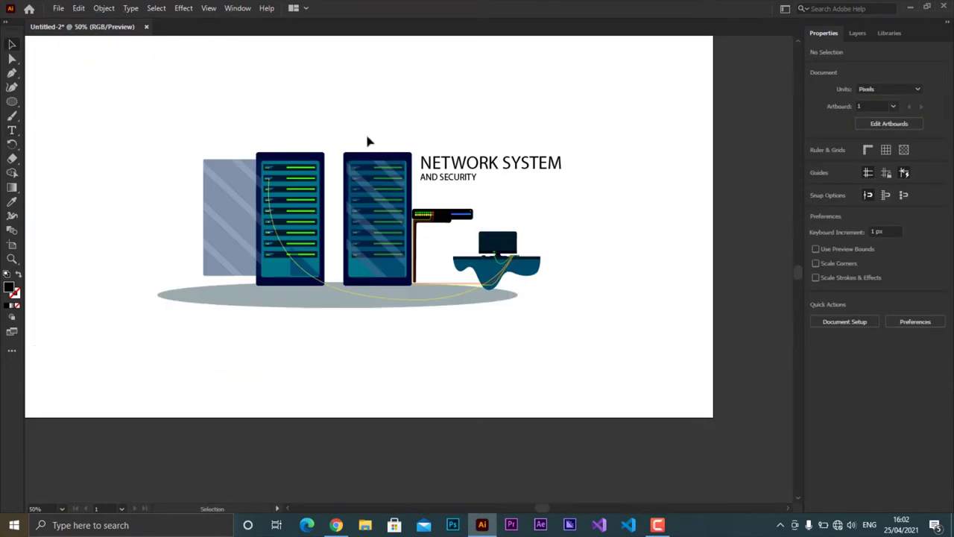
scroll(222, 123, down, 1)
drag(154, 117, 507, 261)
drag(390, 262, 415, 260)
key(ctrl+z)
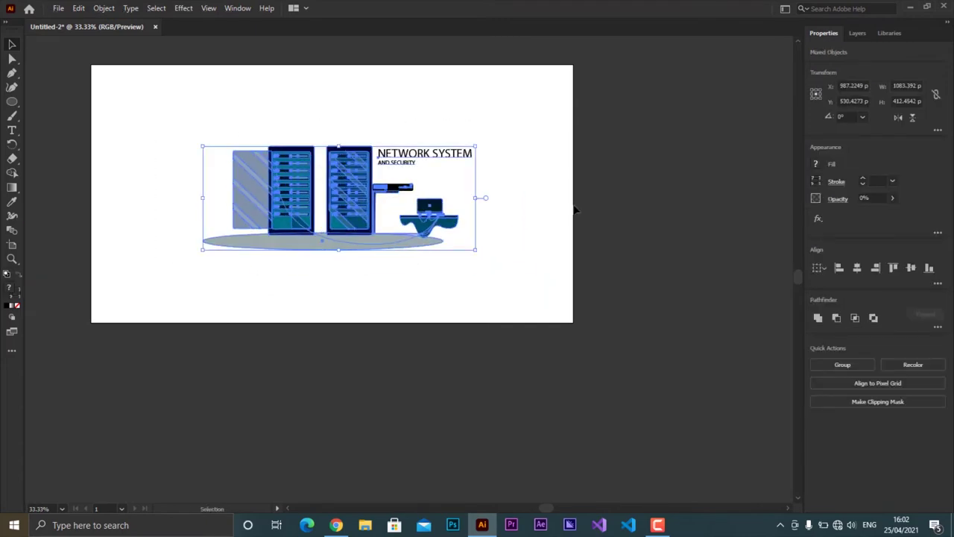
Drag the whole illustration down and right on the artboard, then start Save As.
click(574, 211)
scroll(407, 195, up, 7)
right_click(197, 105)
click(372, 113)
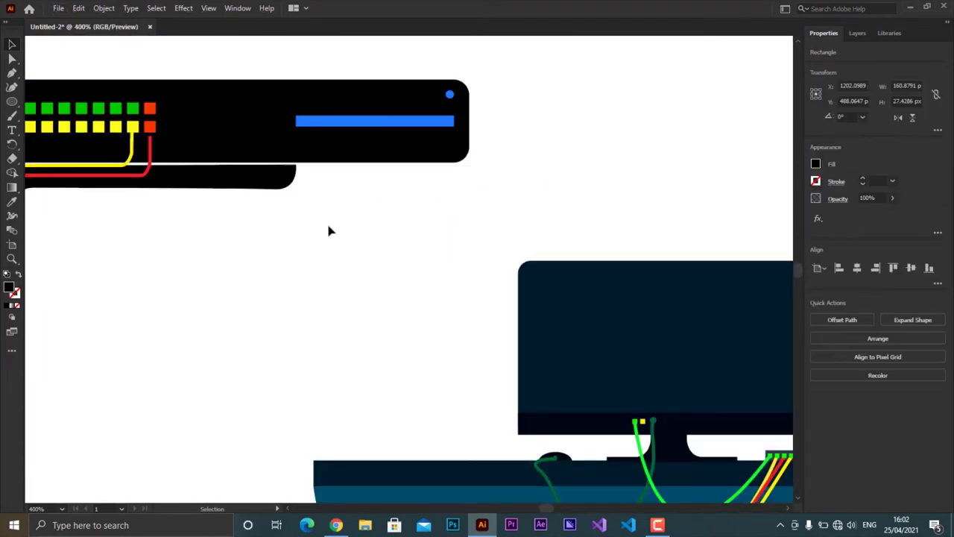
scroll(174, 154, down, 8)
mouse_move(174, 154)
mouse_down()
mouse_move(330, 251)
mouse_move(357, 257)
mouse_up()
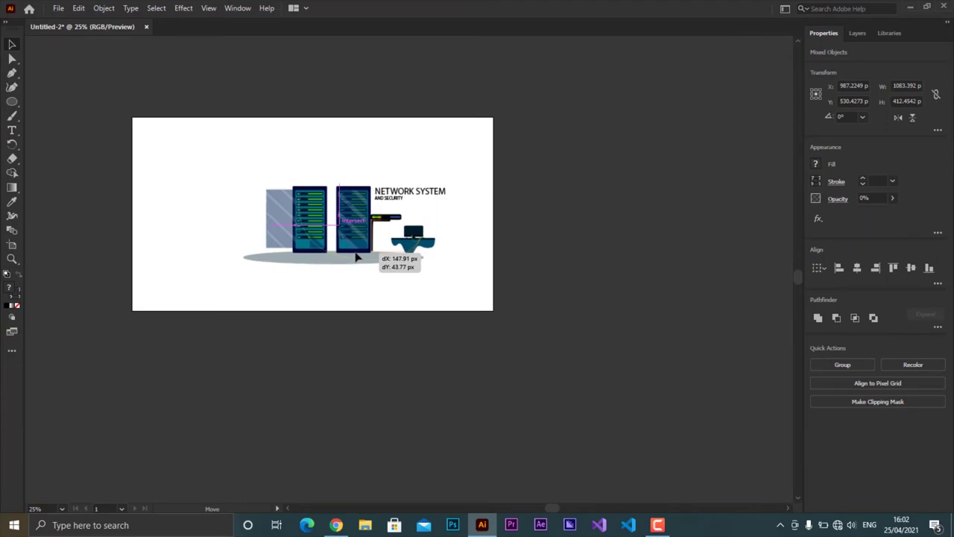
scroll(356, 257, up, 5)
scroll(396, 229, up, 3)
scroll(550, 231, down, 2)
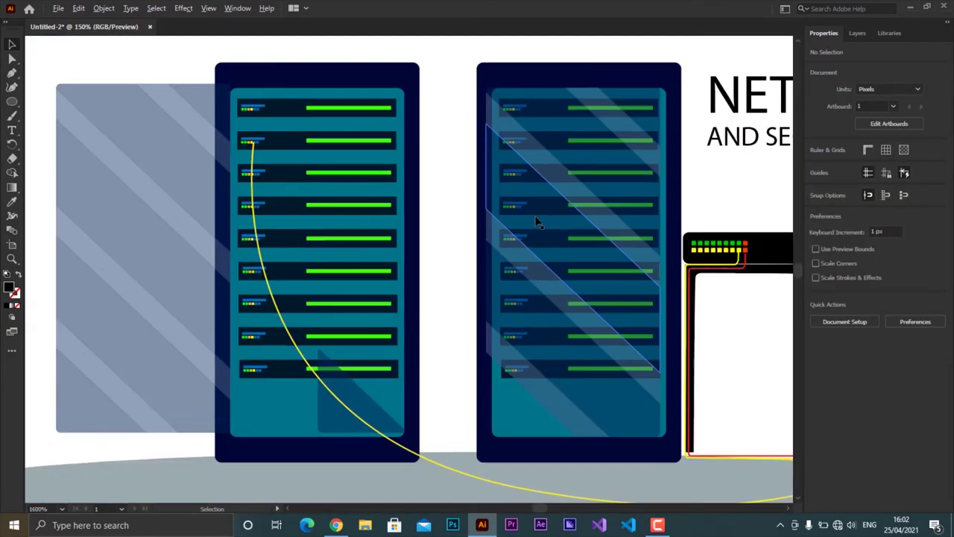
scroll(205, 206, up, 2)
scroll(298, 355, down, 4)
scroll(584, 296, up, 5)
scroll(499, 174, up, 2)
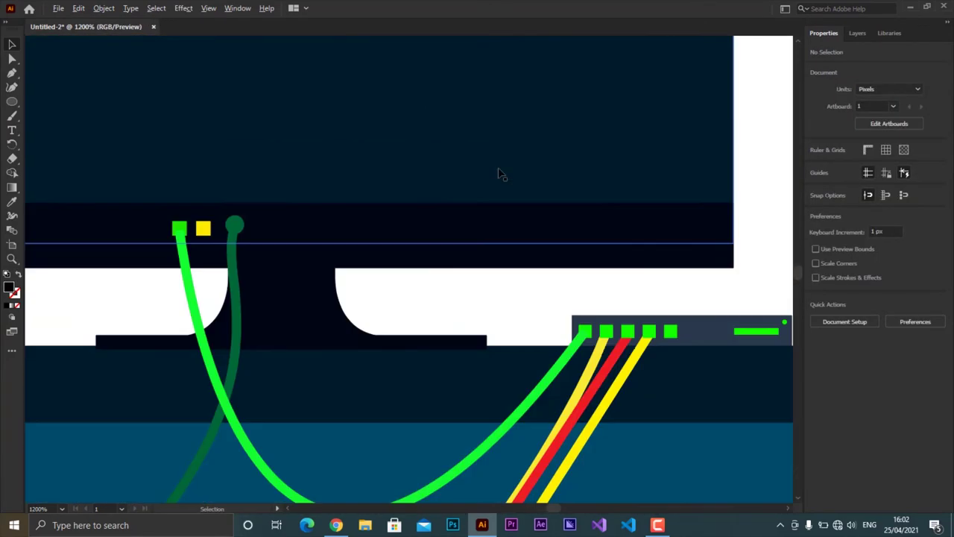
scroll(499, 173, down, 3)
scroll(594, 177, down, 2)
scroll(224, 351, down, 2)
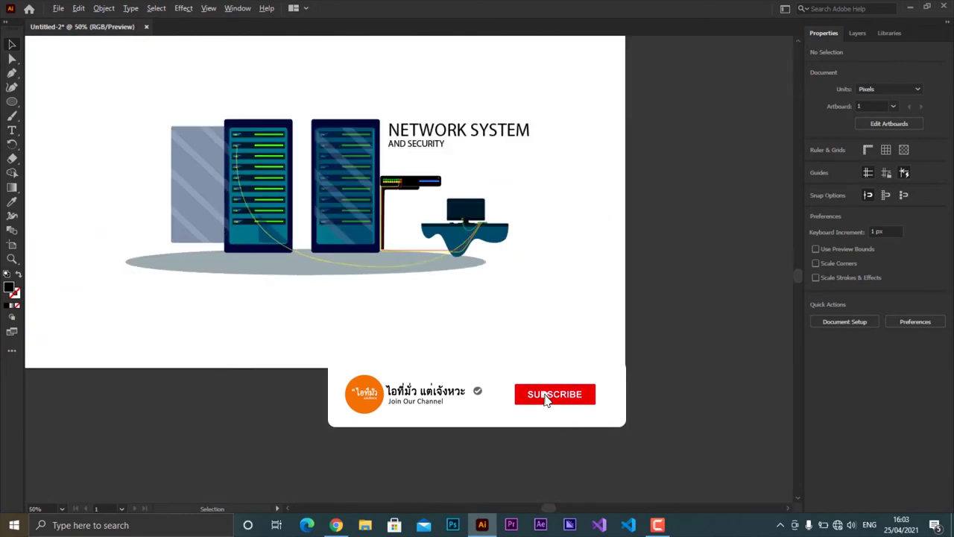
scroll(482, 336, up, 1)
scroll(626, 330, down, 2)
scroll(230, 283, up, 2)
scroll(474, 302, up, 1)
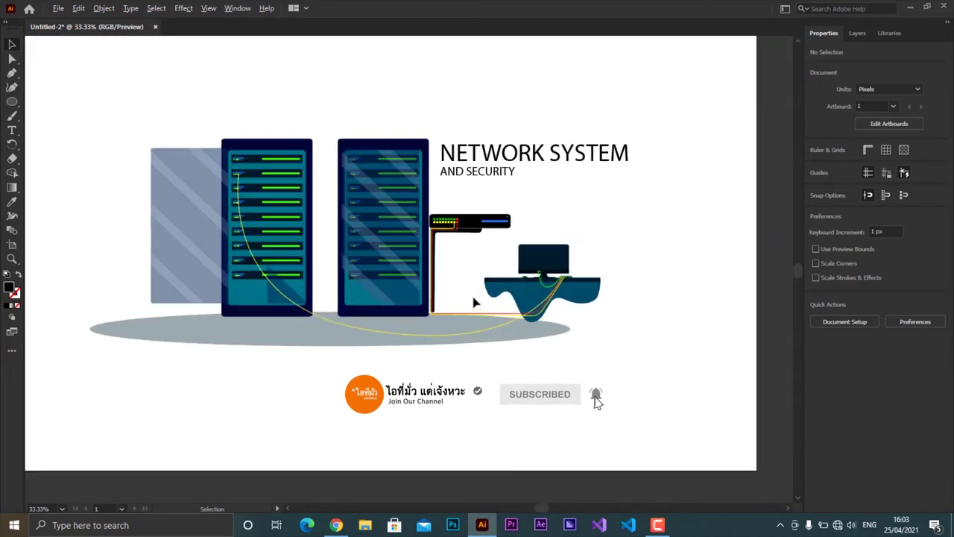
key(alt+f)
Save the document as network system.ai in D:\Header line.
key(a)
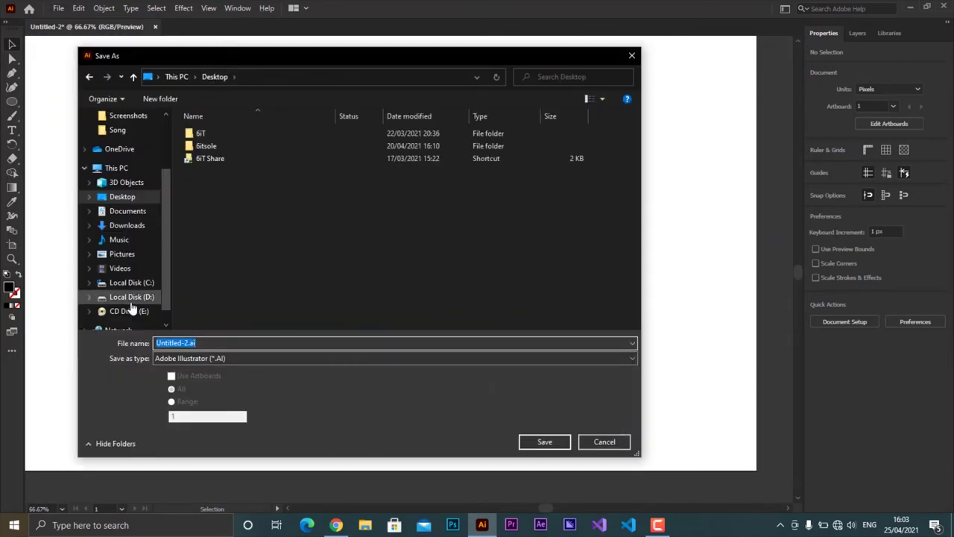
click(131, 297)
double_click(216, 288)
click(234, 344)
text(n)
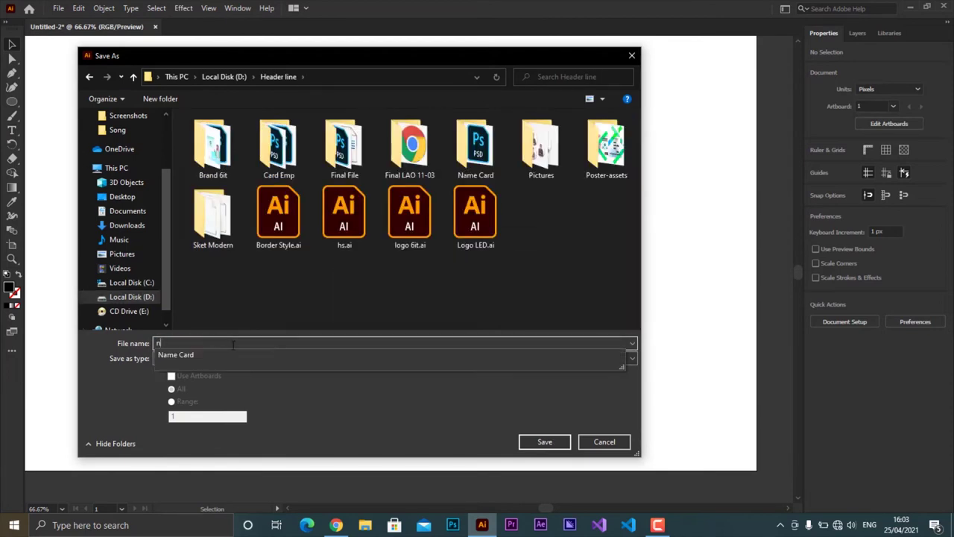
text(etwork system)
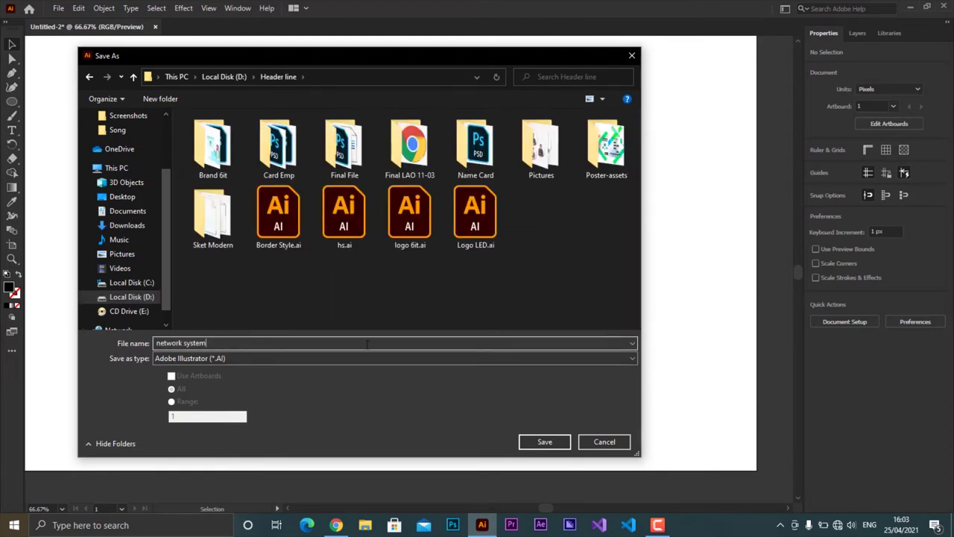
key(Return)
click(598, 429)
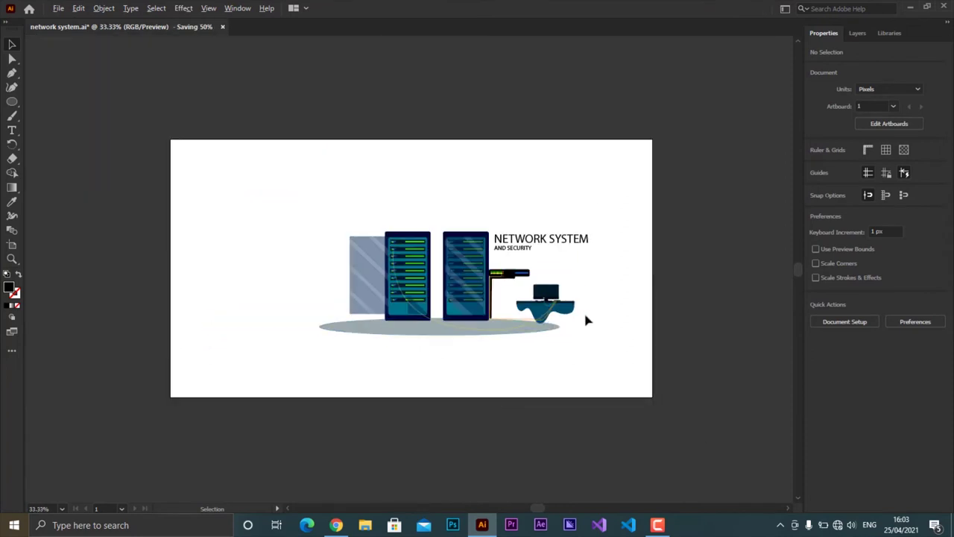
Add a white full-artboard rectangle and send it behind the artwork.
right_click(12, 102)
click(56, 98)
mouse_move(171, 140)
mouse_down()
mouse_move(263, 200)
mouse_move(653, 397)
mouse_up()
shift+click(816, 163)
click(701, 267)
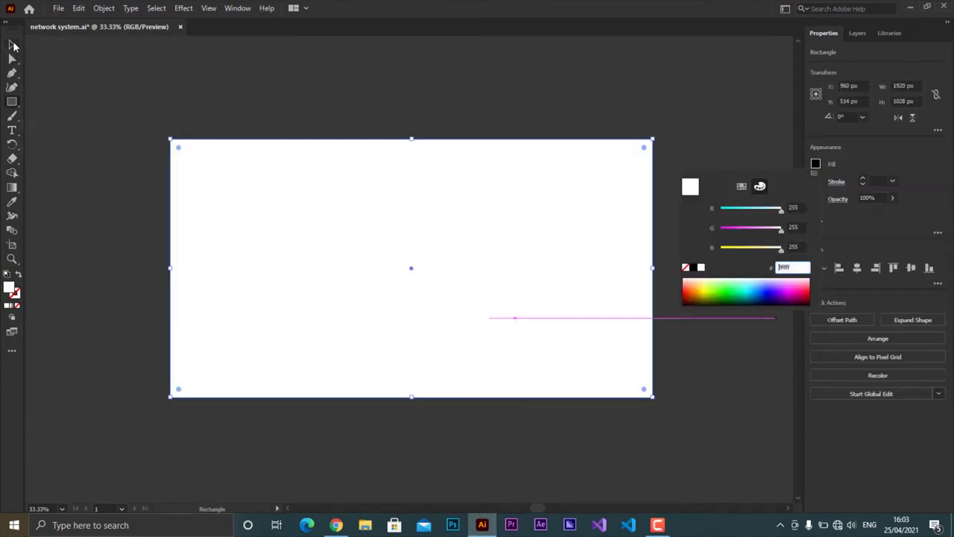
right_click(265, 188)
click(432, 444)
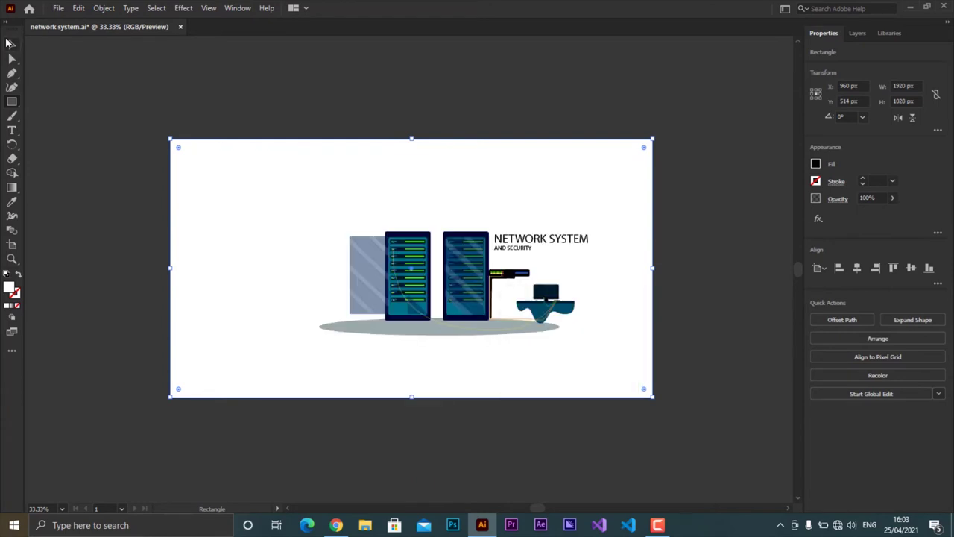
click(58, 8)
Export the artwork as a JPEG named network system.jpg.
click(284, 245)
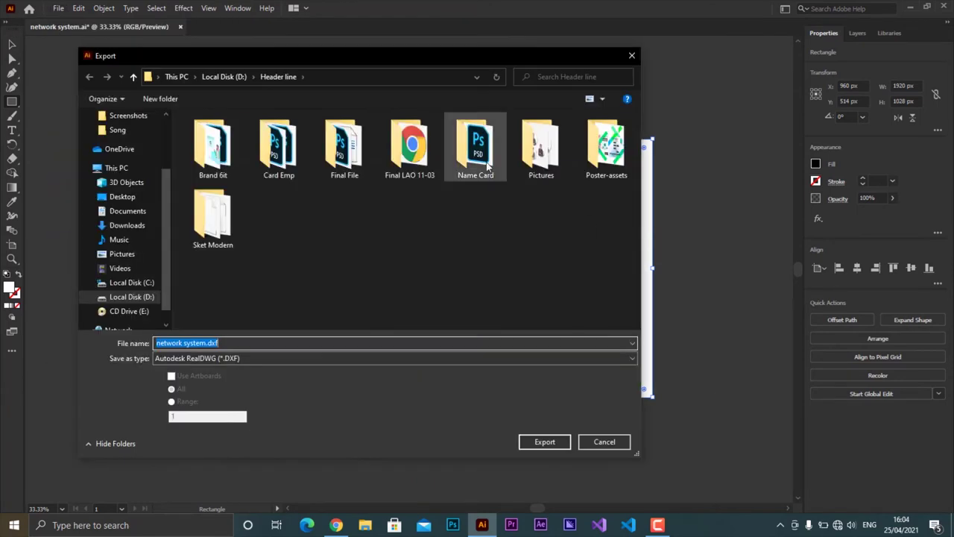
click(395, 358)
click(298, 425)
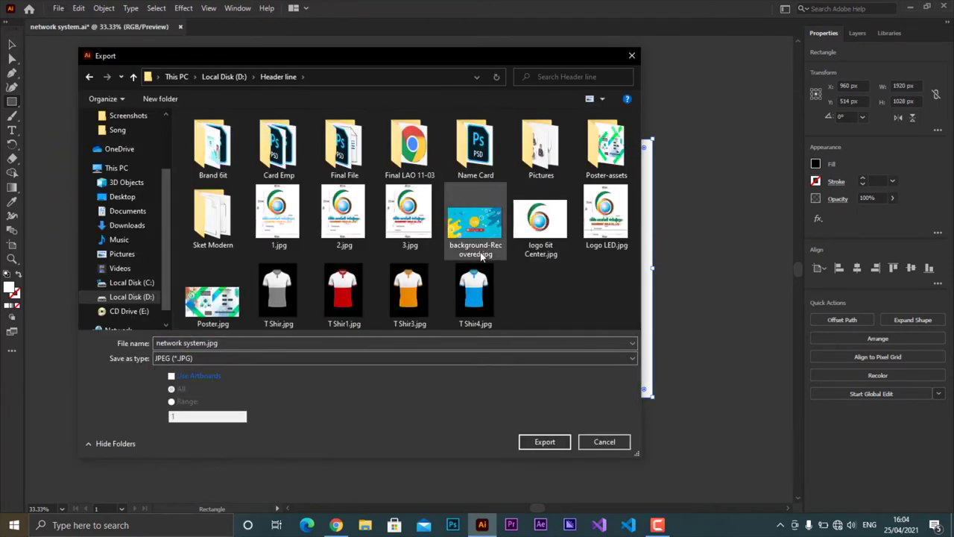
click(537, 442)
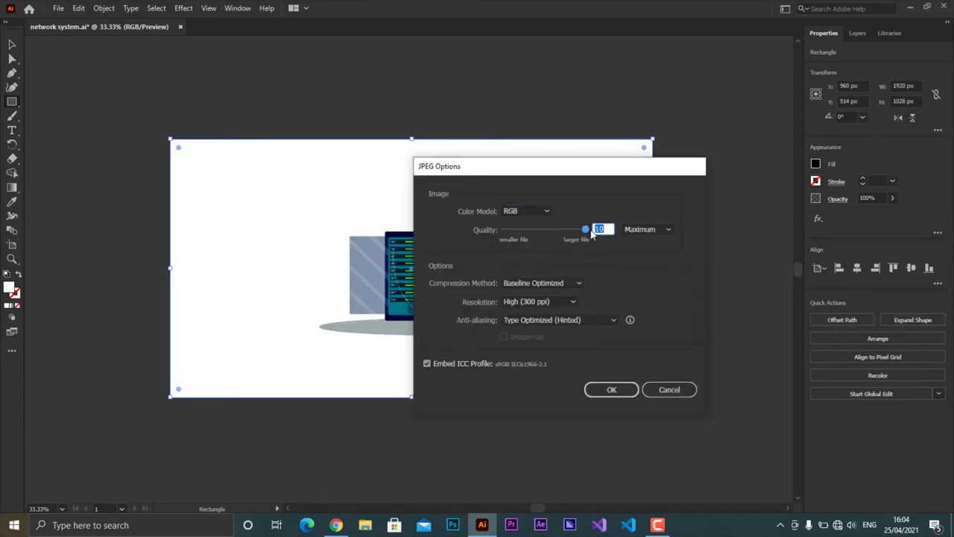
Set JPEG options to Baseline (Standard), maximum quality, 300 ppi, then open Header line in Explorer.
click(571, 284)
click(569, 297)
click(542, 302)
click(571, 313)
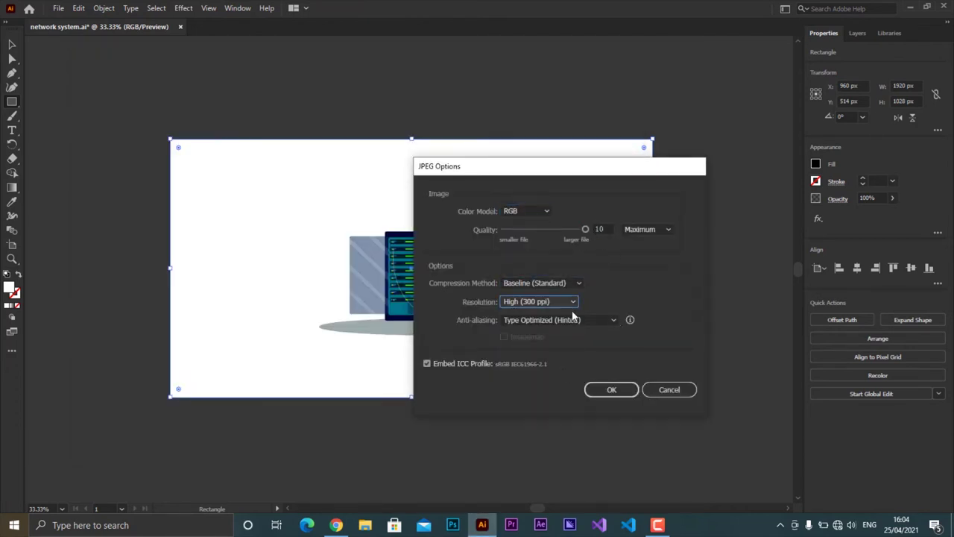
click(649, 229)
click(613, 391)
click(365, 525)
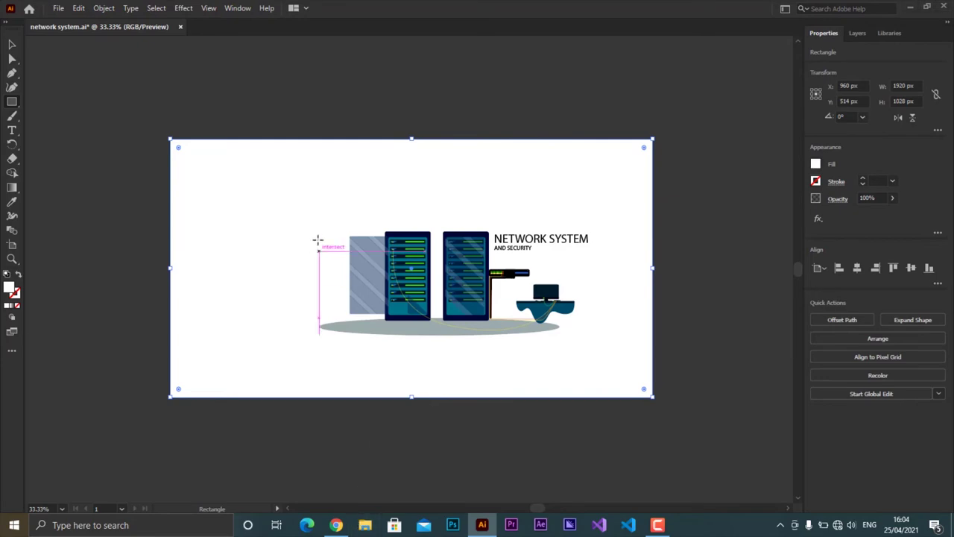
click(264, 191)
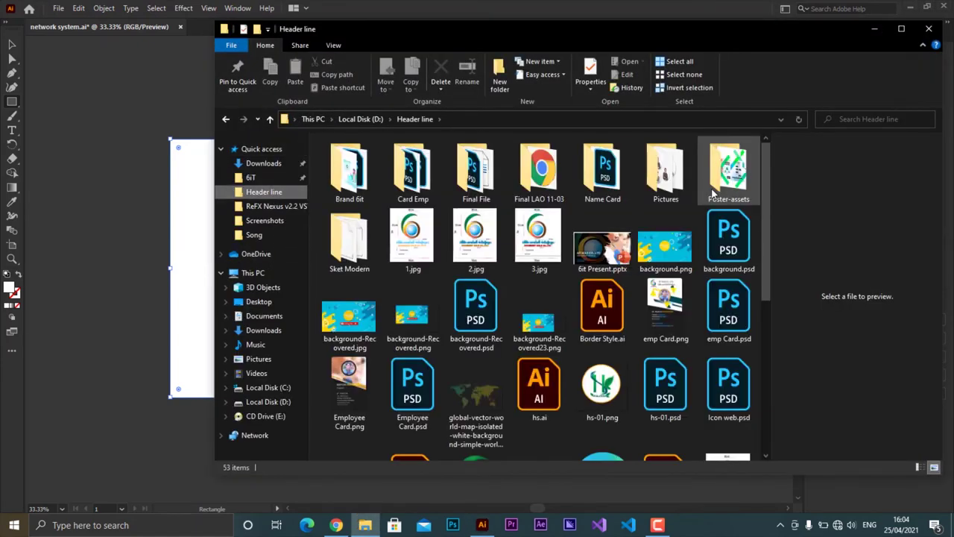
Preview network system.jpg (8000 x 4284 px) in Picasa, close it, and minimize Explorer and Illustrator.
click(901, 29)
scroll(522, 314, down, 3)
double_click(689, 333)
scroll(681, 325, up, 2)
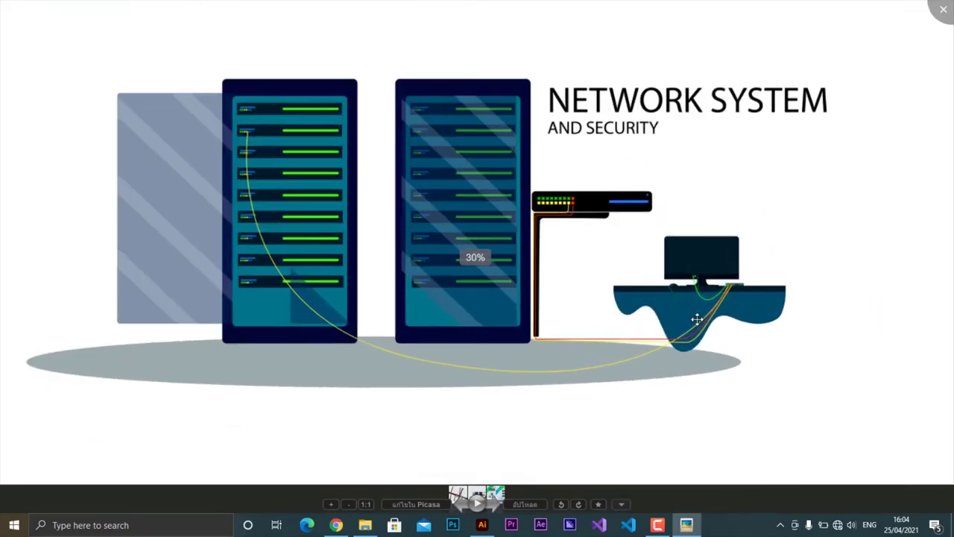
scroll(696, 319, up, 2)
scroll(748, 266, up, 2)
scroll(610, 214, up, 2)
scroll(703, 333, up, 1)
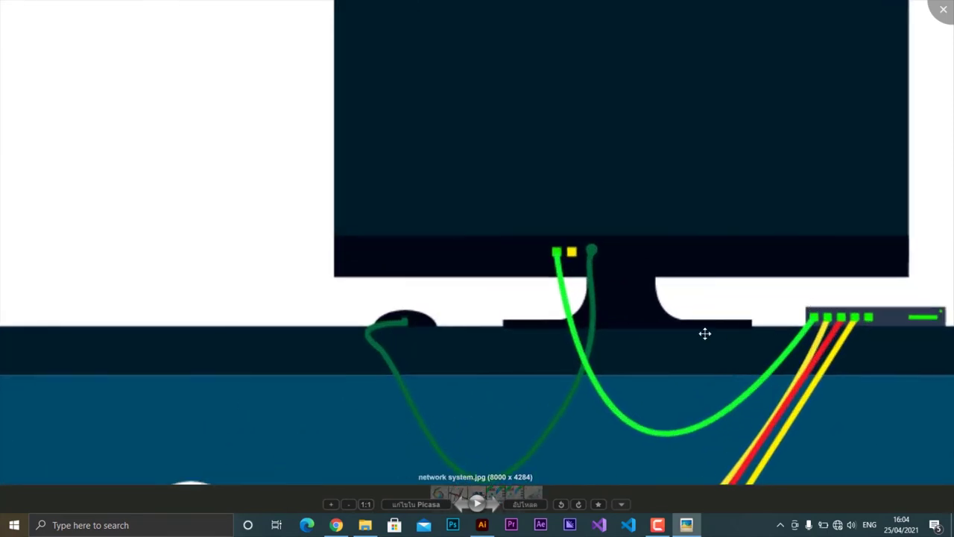
scroll(703, 332, down, 5)
key(Escape)
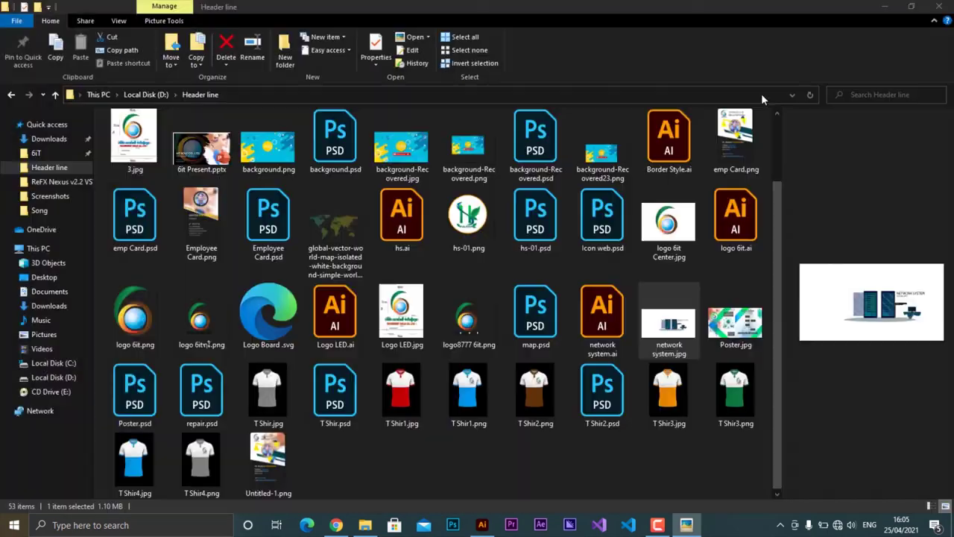
click(906, 10)
click(909, 9)
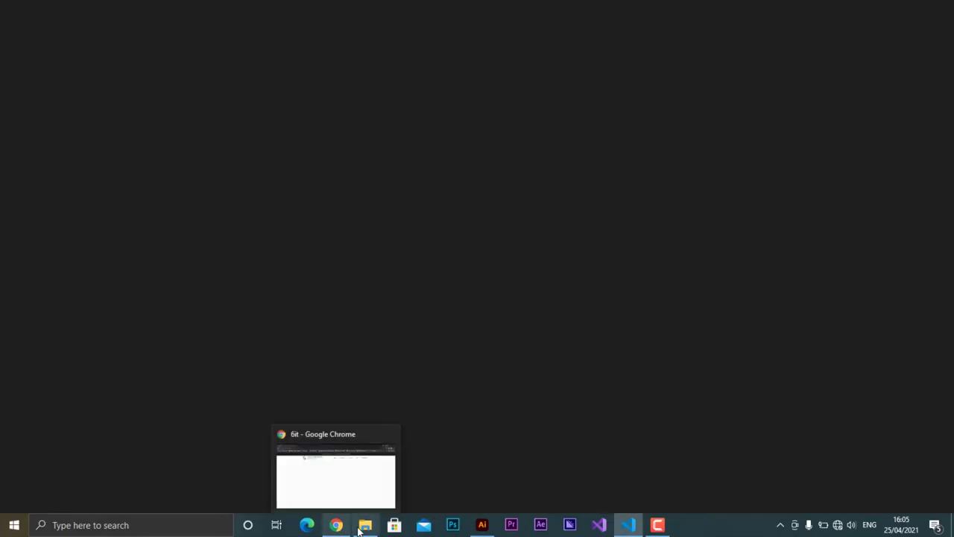
Copy network system.jpg from the Header line folder.
click(365, 525)
right_click(668, 321)
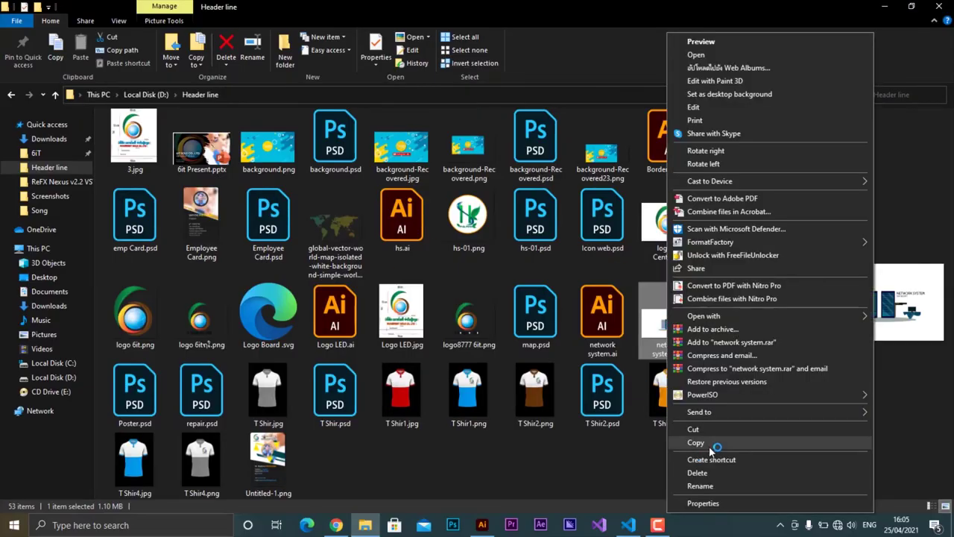
click(716, 481)
Paste the image into the 6iT\asset\image folder.
click(35, 153)
double_click(125, 157)
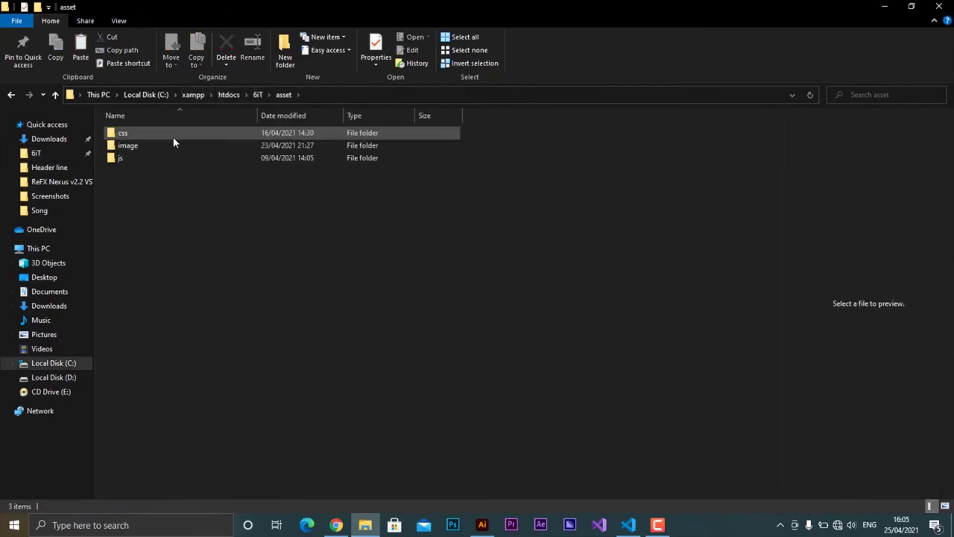
double_click(172, 144)
right_click(313, 335)
click(347, 244)
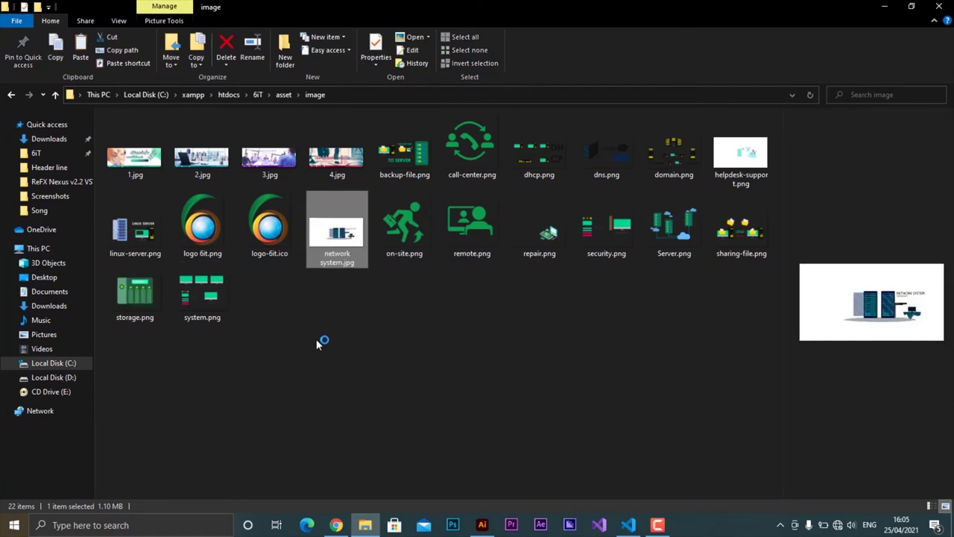
right_click(322, 345)
click(367, 362)
click(885, 6)
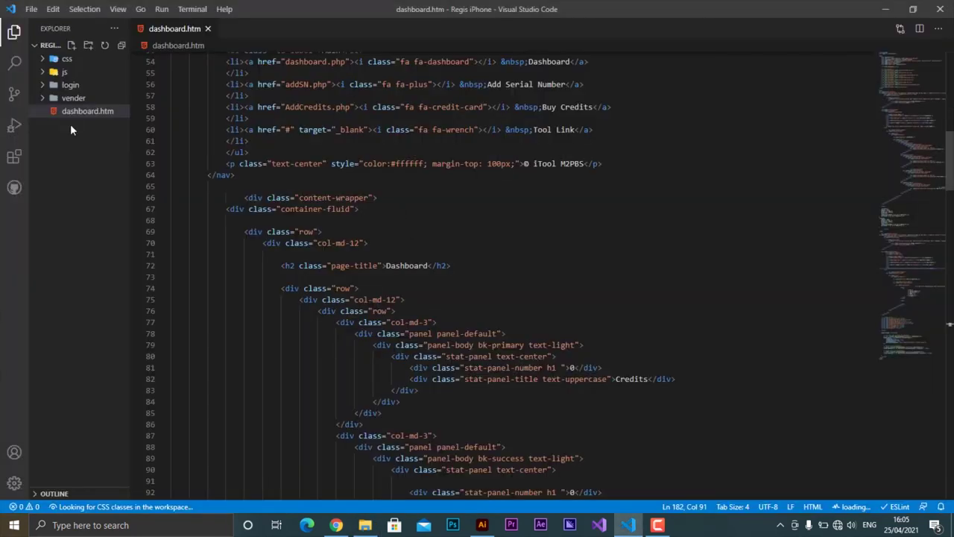
Drag the 6iT folder from htdocs into VS Code and add it to the workspace.
click(364, 525)
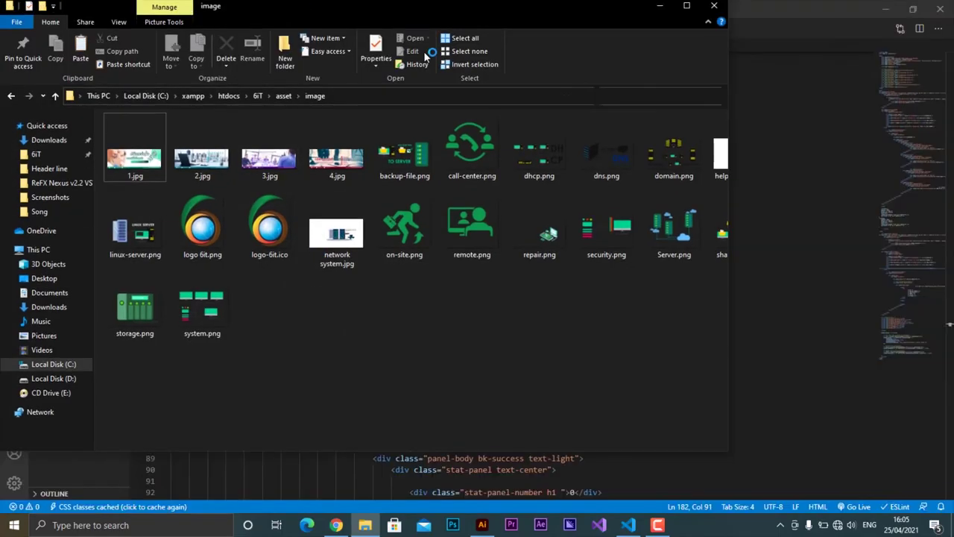
key(alt+Up)
key(alt+Up)
key(alt+Up)
drag(276, 186, 93, 205)
click(573, 264)
key(alt+Tab)
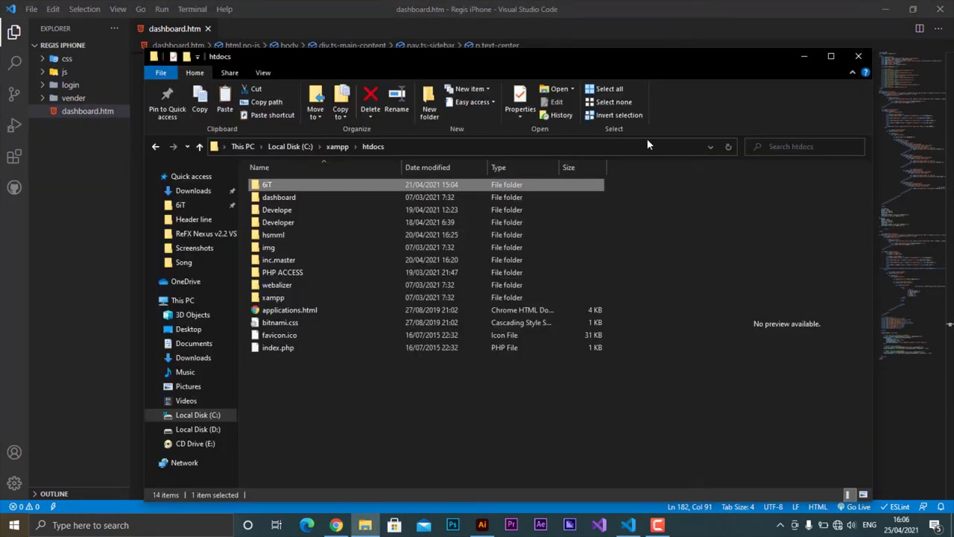
drag(623, 52, 811, 125)
mouse_move(478, 385)
mouse_down()
mouse_move(204, 55)
mouse_move(230, 24)
mouse_move(10, 265)
mouse_move(21, 274)
mouse_up()
key(alt+Tab)
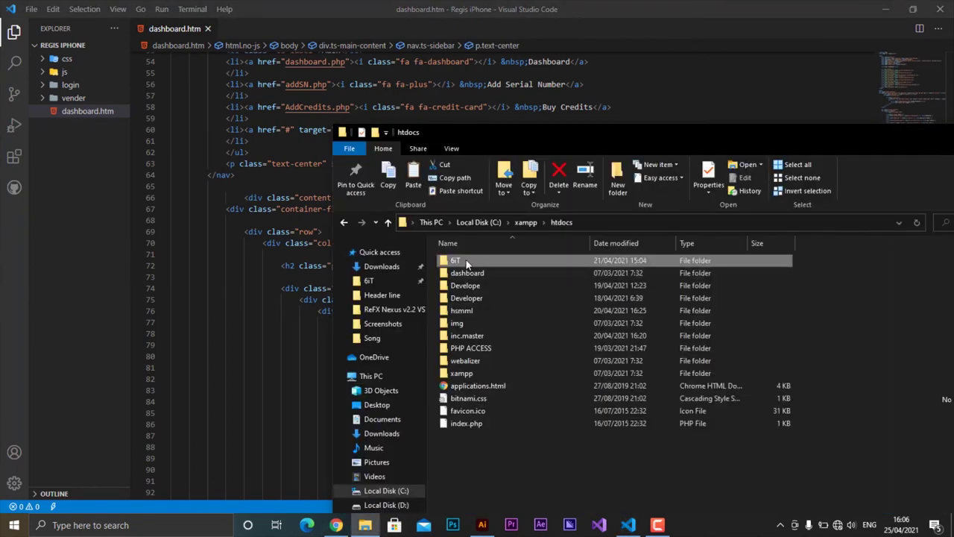
right_click(465, 260)
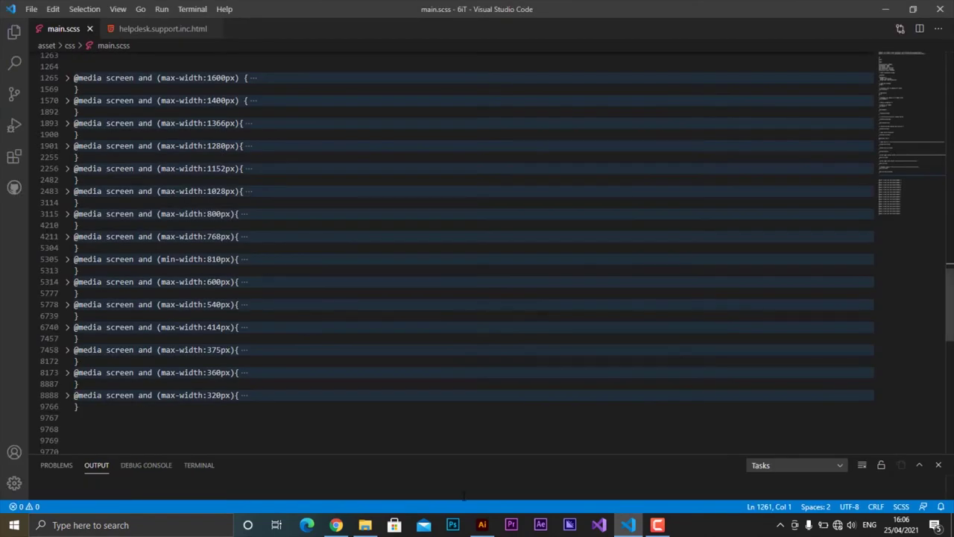
Check the 6it site in the browser, then open network.inc.html from the sidebar.
click(344, 527)
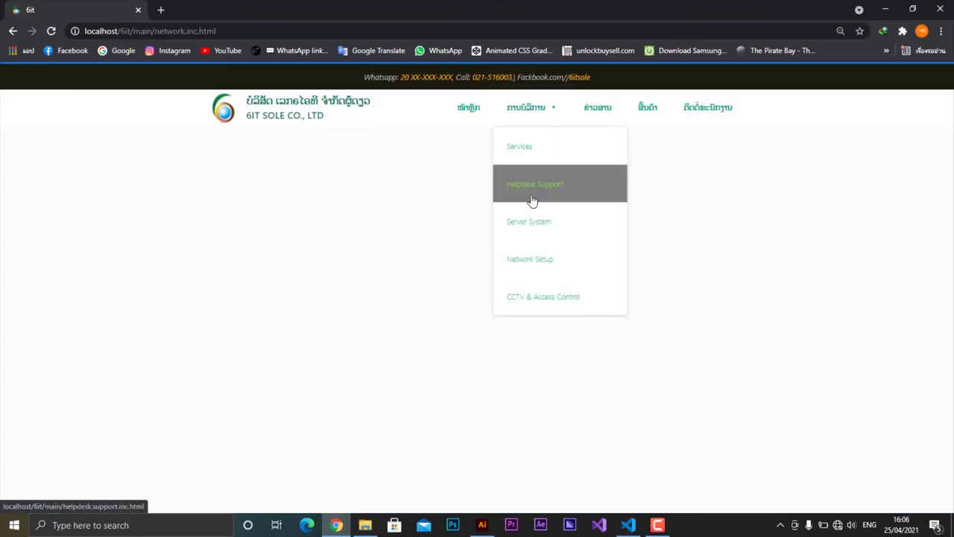
key(alt+Tab)
scroll(416, 253, up, 3)
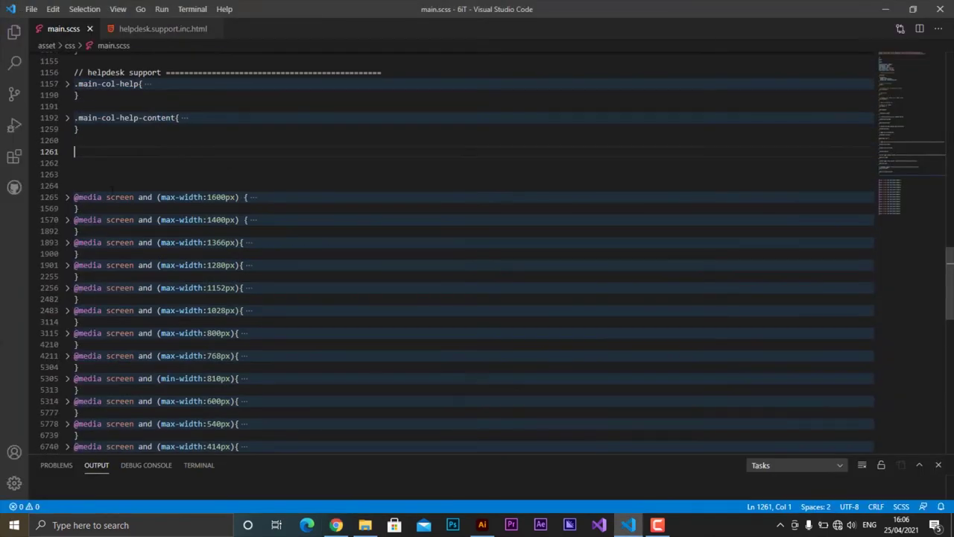
scroll(104, 238, up, 3)
key(Up)
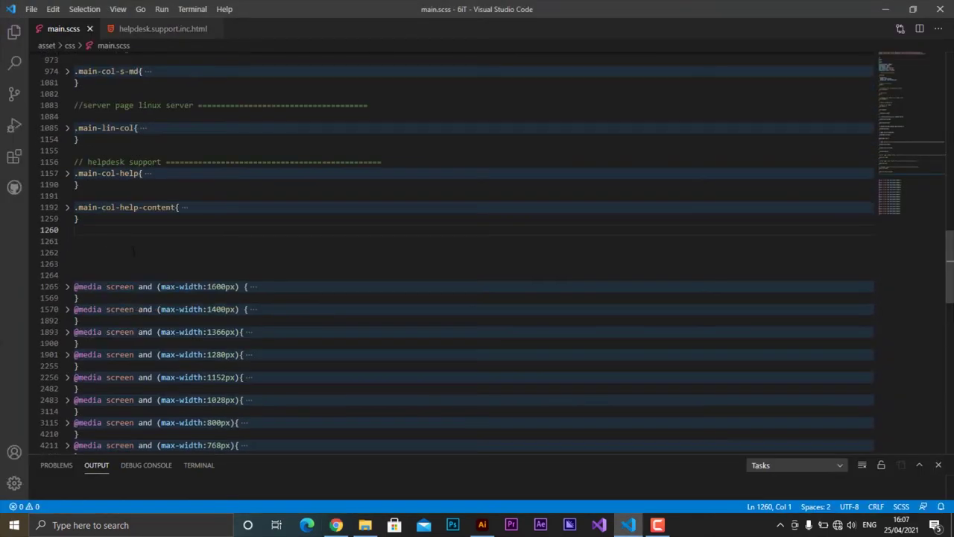
click(167, 31)
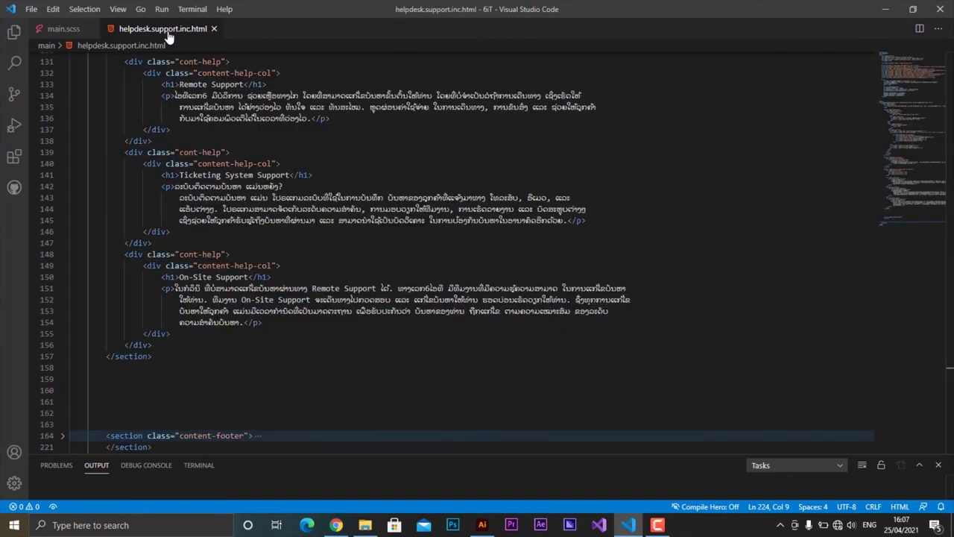
click(13, 31)
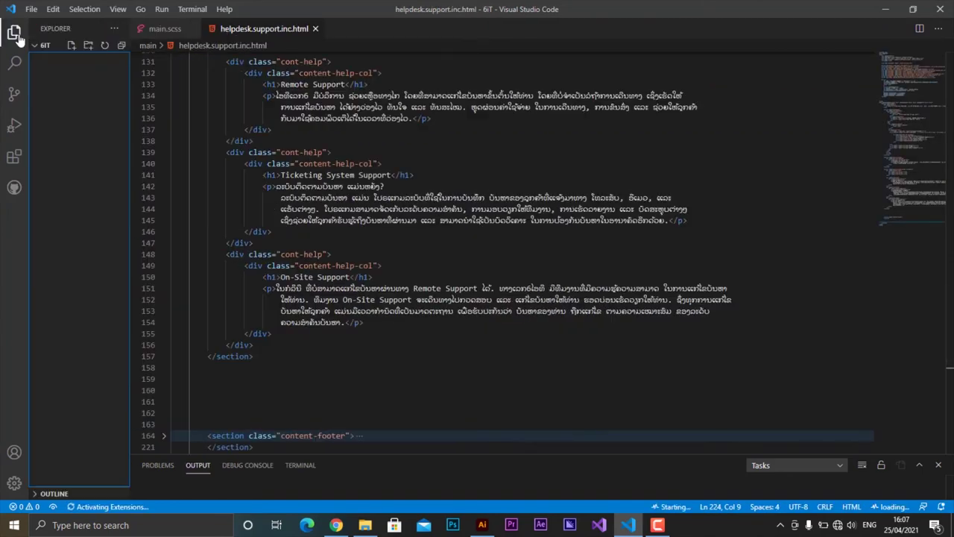
click(91, 245)
Start a new section after the header and launch the live preview of network.inc.html.
click(14, 32)
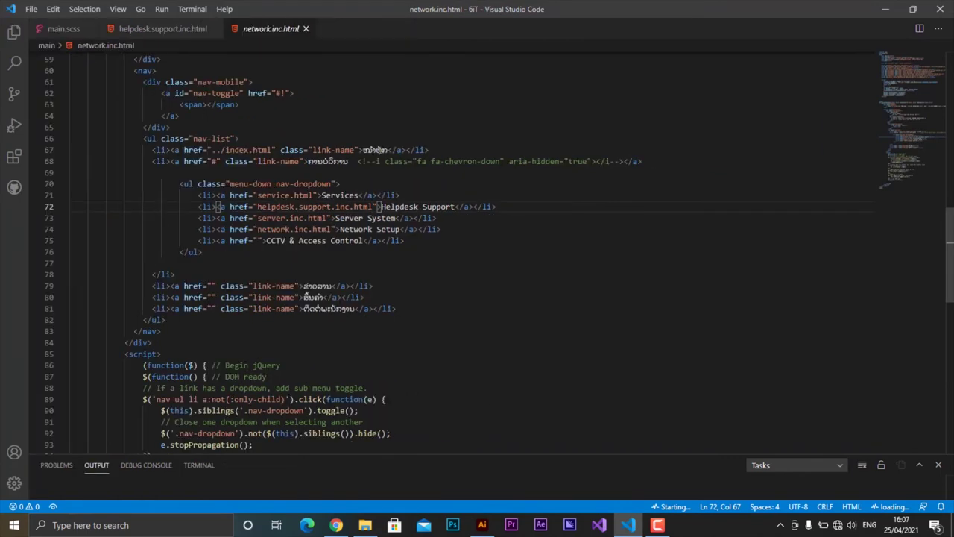
scroll(298, 261, down, 5)
click(202, 334)
key(Return)
key(Return)
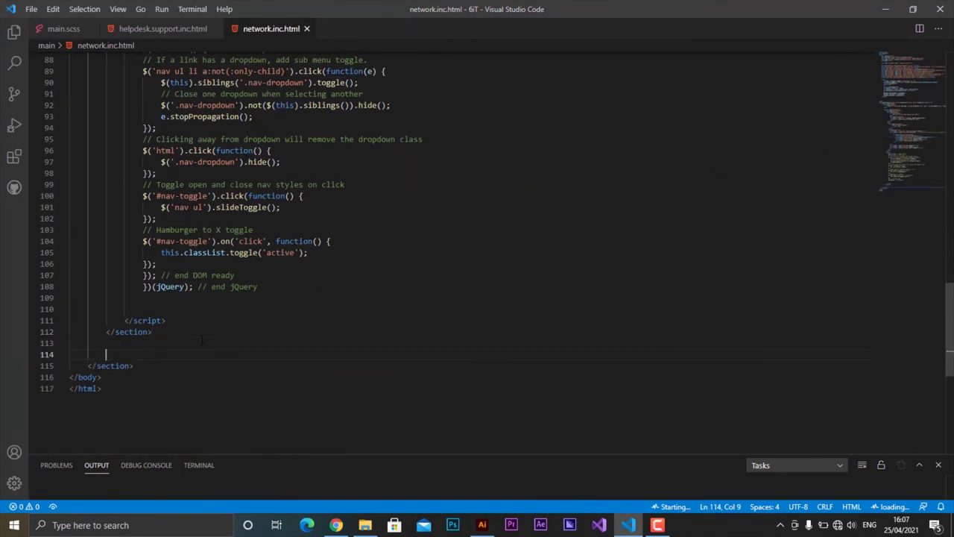
text(section.main-col-)
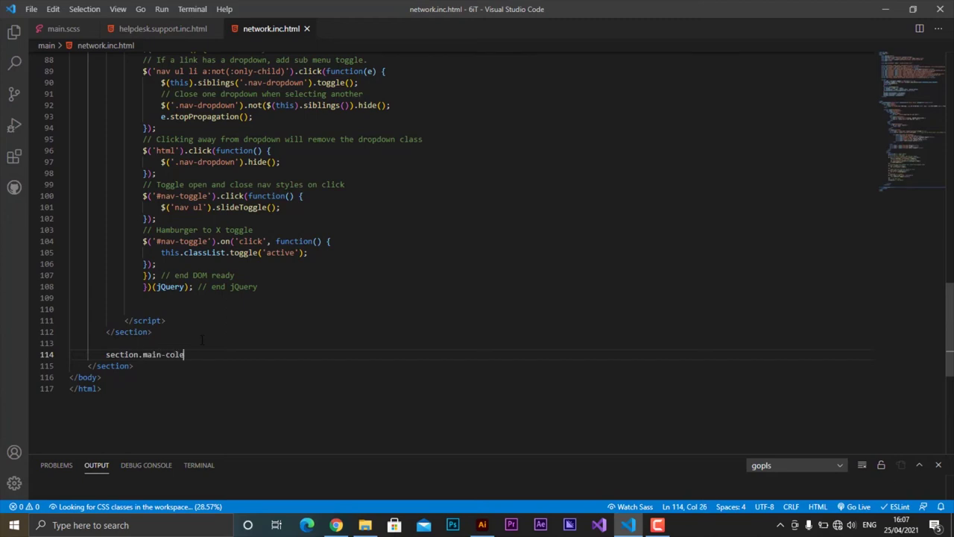
text(nk)
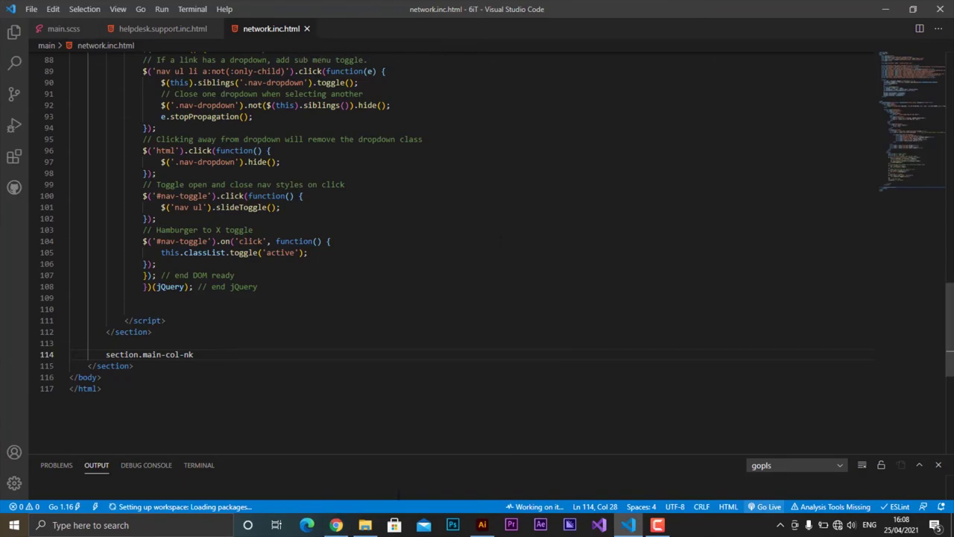
key(alt+Tab)
click(160, 10)
click(138, 10)
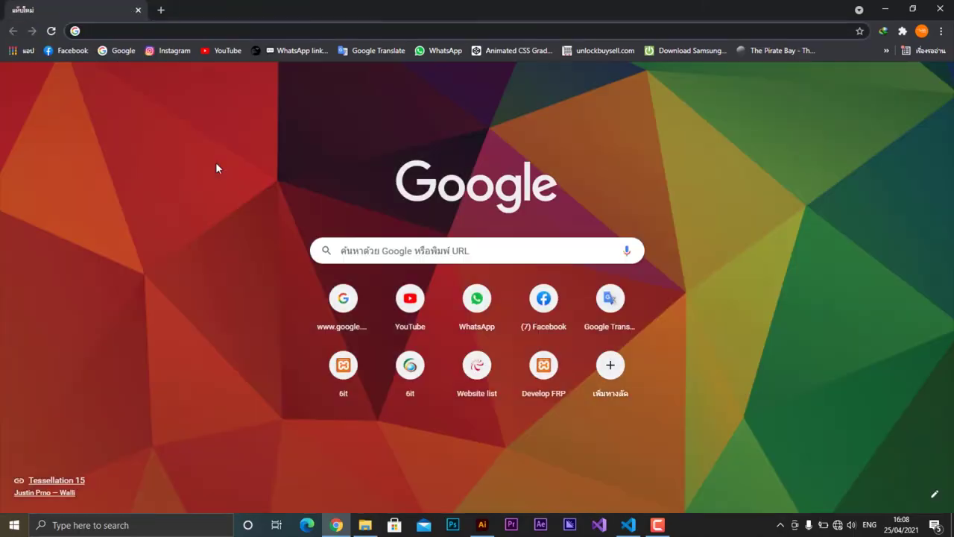
click(628, 525)
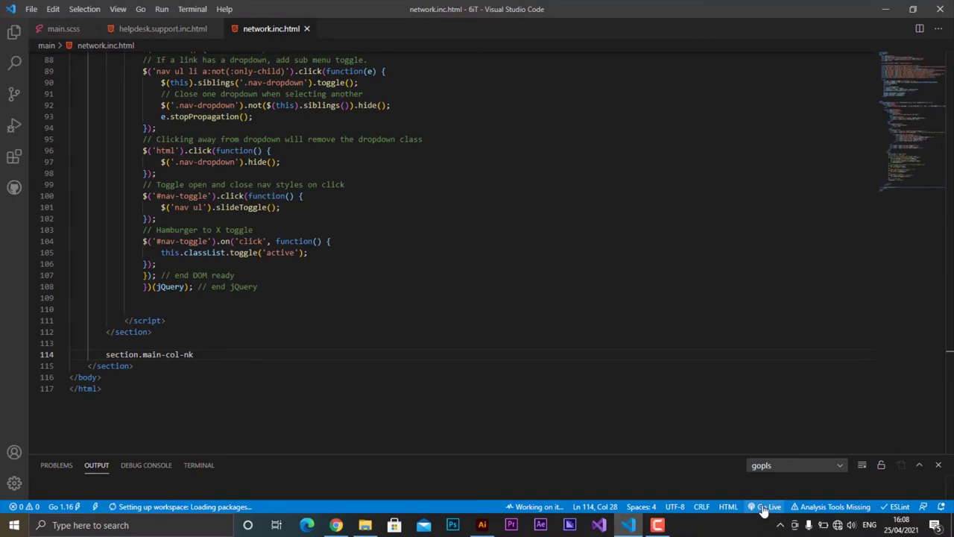
key(alt+l)
key(alt+o)
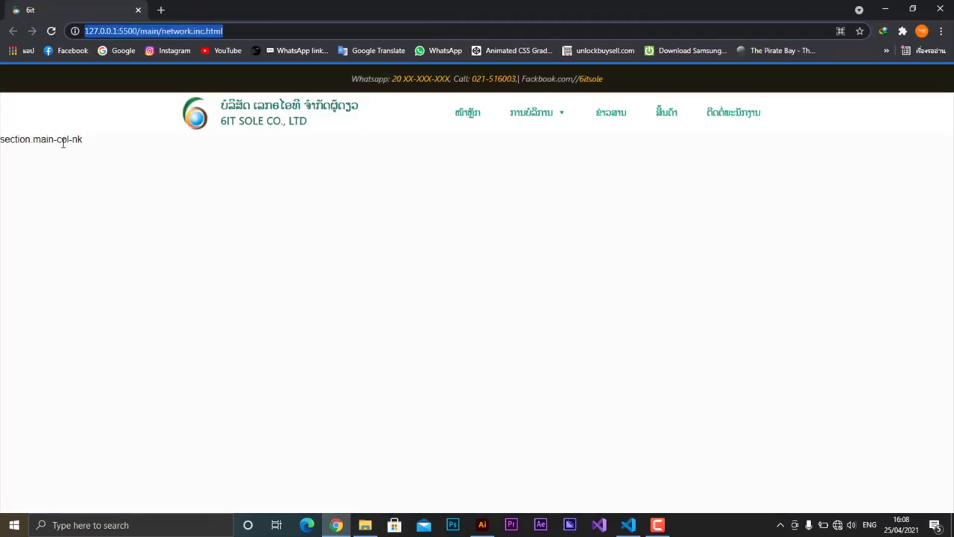
click(626, 522)
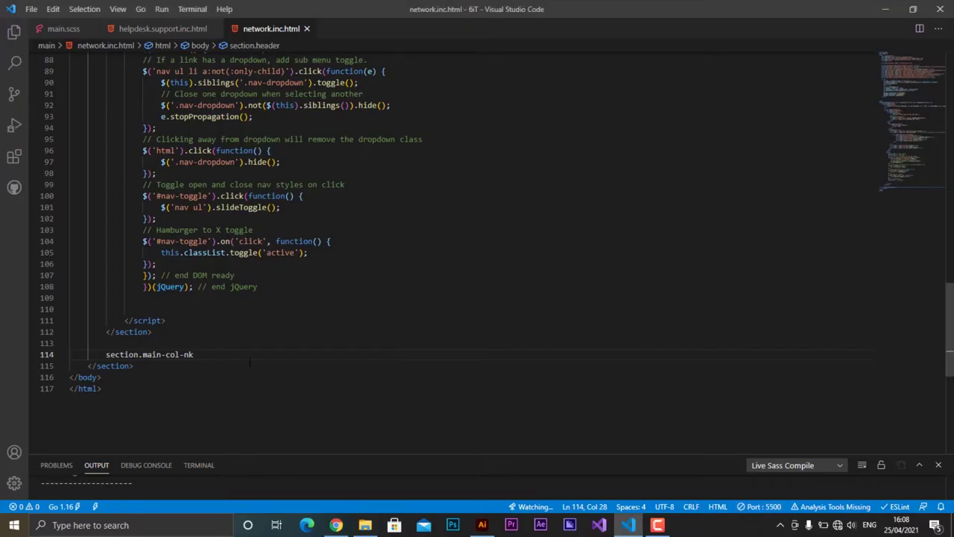
Expand section.main-col-nk containing main-content-col-nk and main-nk-nk-text divs.
key(Tab)
key(Return)
text(.)
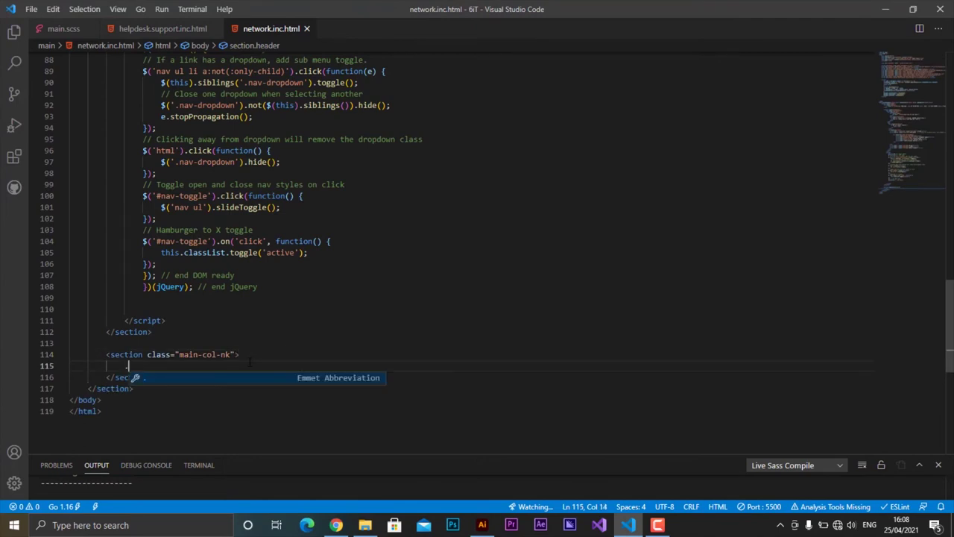
text(main-content-)
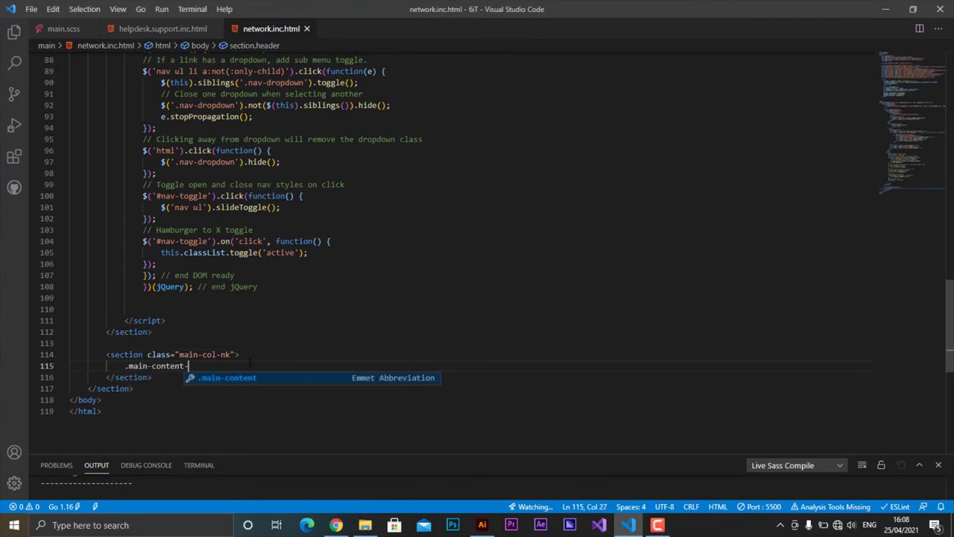
text(col-nk)
key(Tab)
key(Return)
text(m)
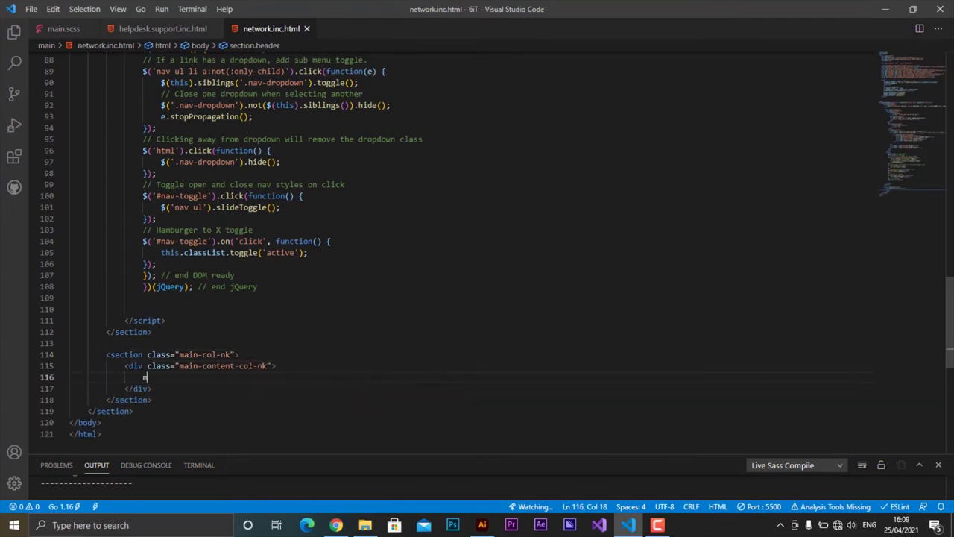
text(ain-nk-n)
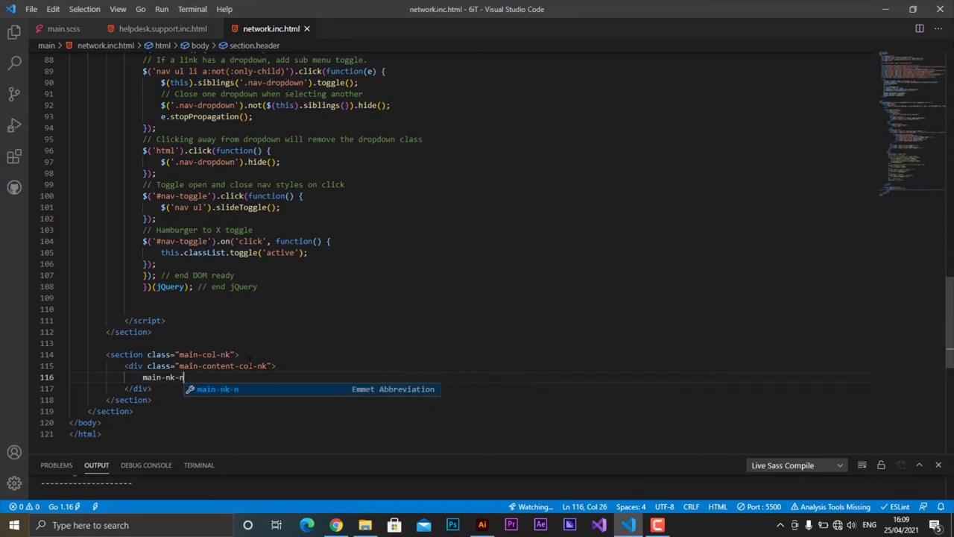
text(k-text)
key(Tab)
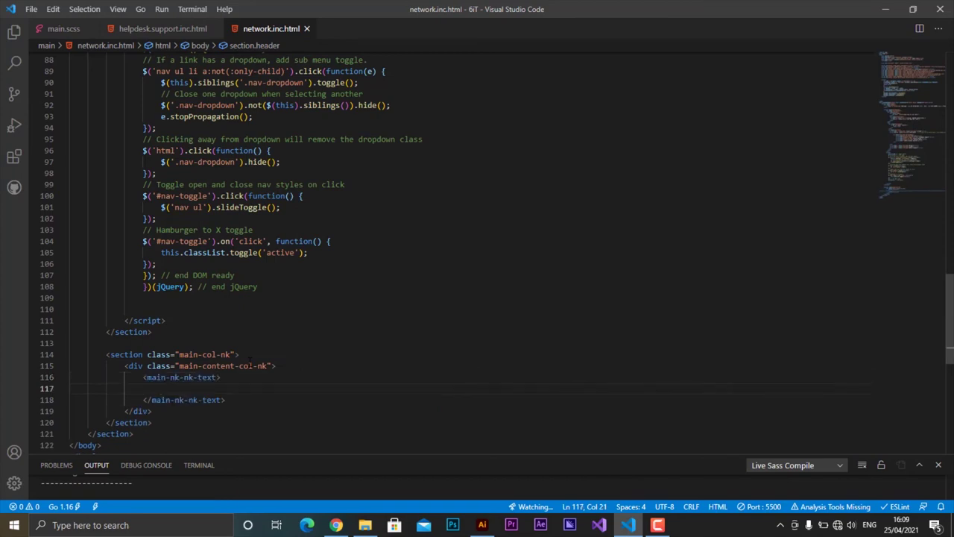
key(Home)
text(.)
key(Tab)
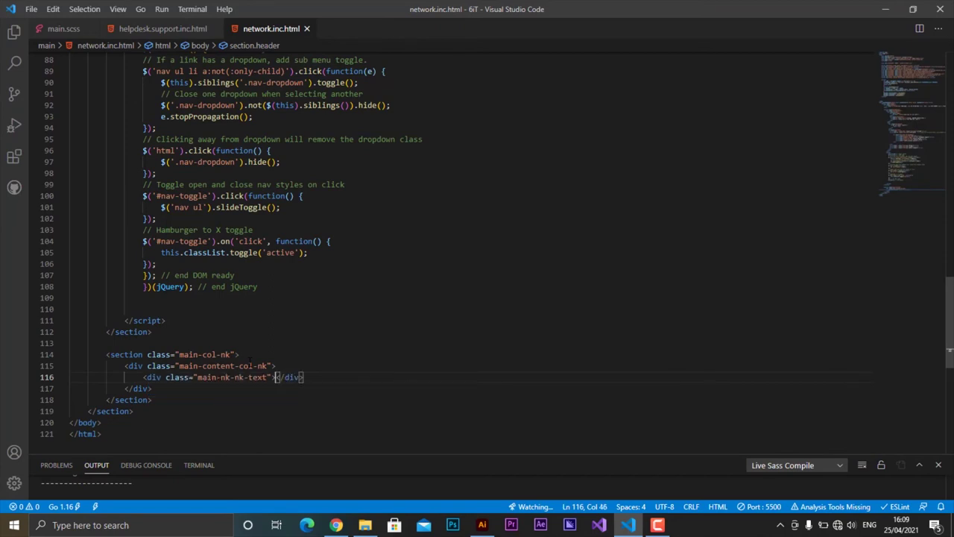
Add an h1 'NETWORK SETUP AND SECURITY' and an empty paragraph inside the text div.
key(Return)
text(1)
key(Tab)
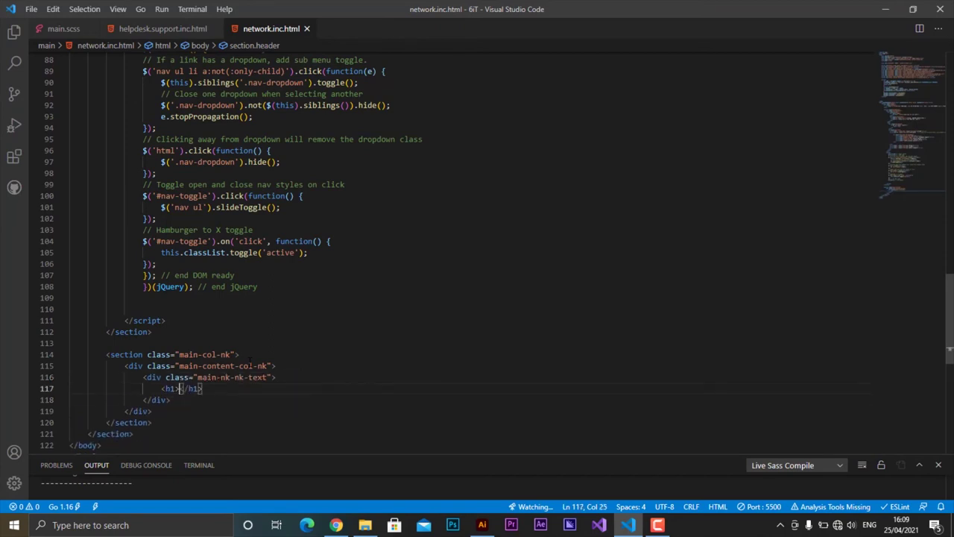
text(Ne)
text(TWORK SE)
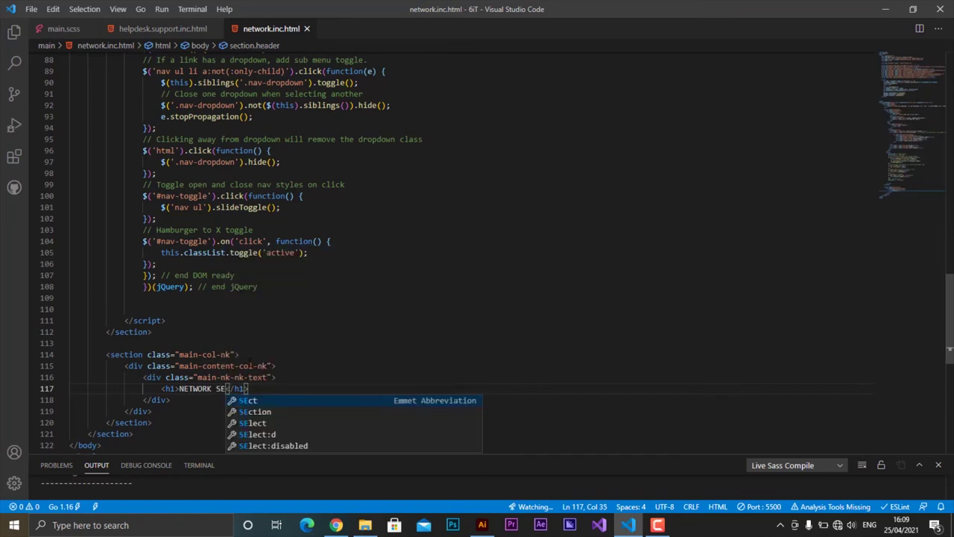
text(TUP AND SECURITY)
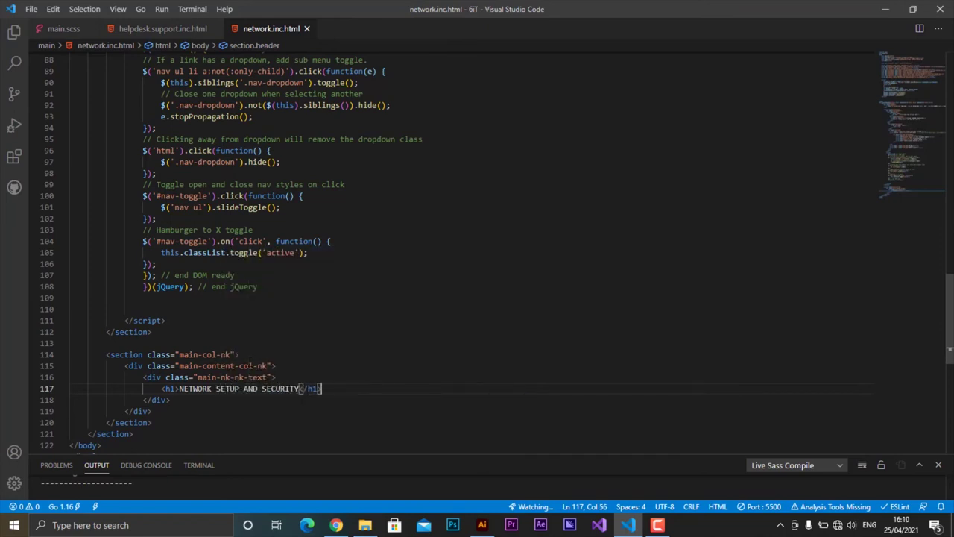
key(Return)
text(p)
key(Tab)
click(453, 525)
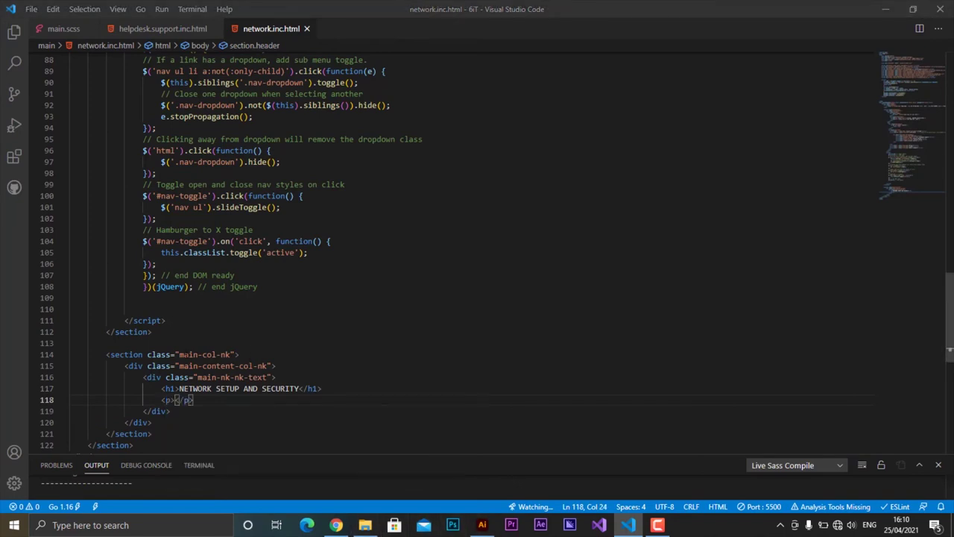
drag(179, 355, 231, 355)
mouse_move(63, 28)
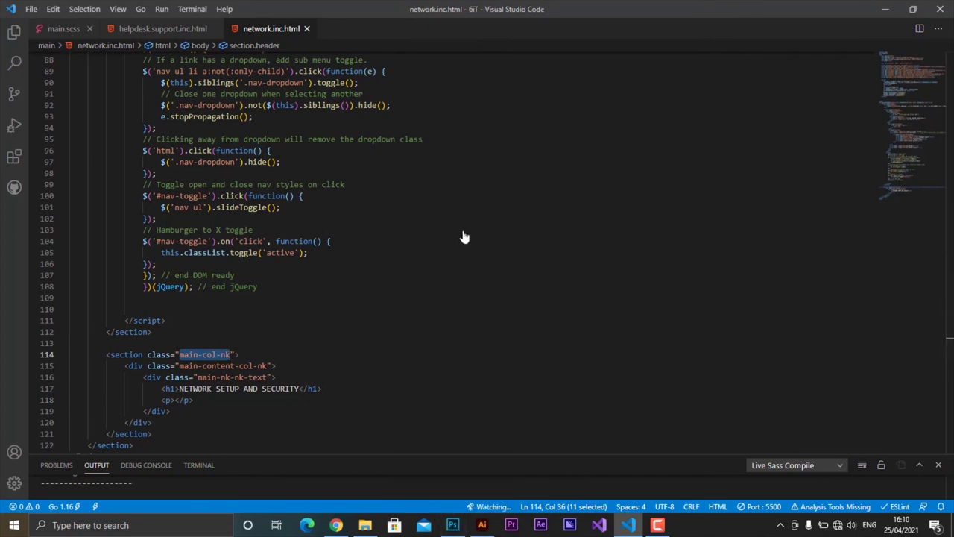
In main.scss, add a network setup comment and begin a .main-col-nk rule with width.
key(ctrl+Tab)
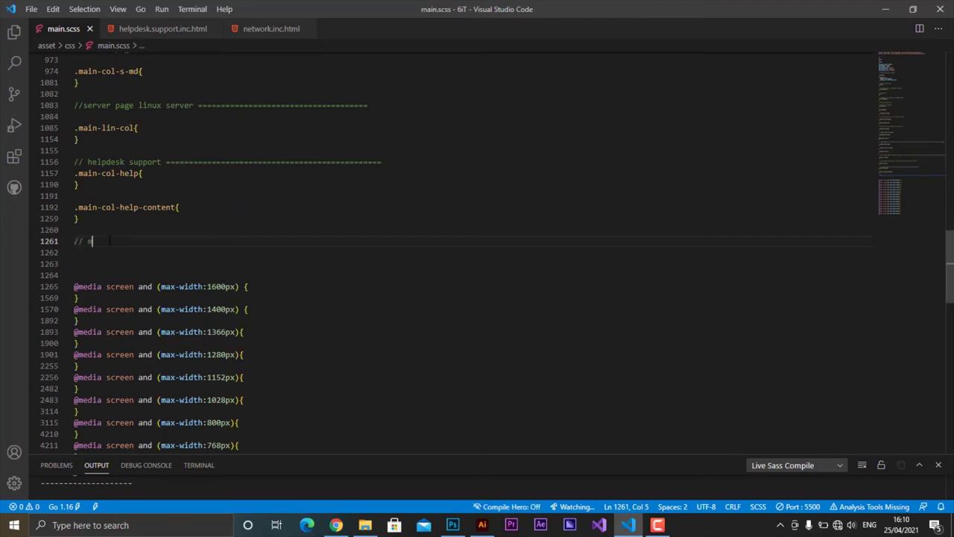
text(netwo)
text(rk s)
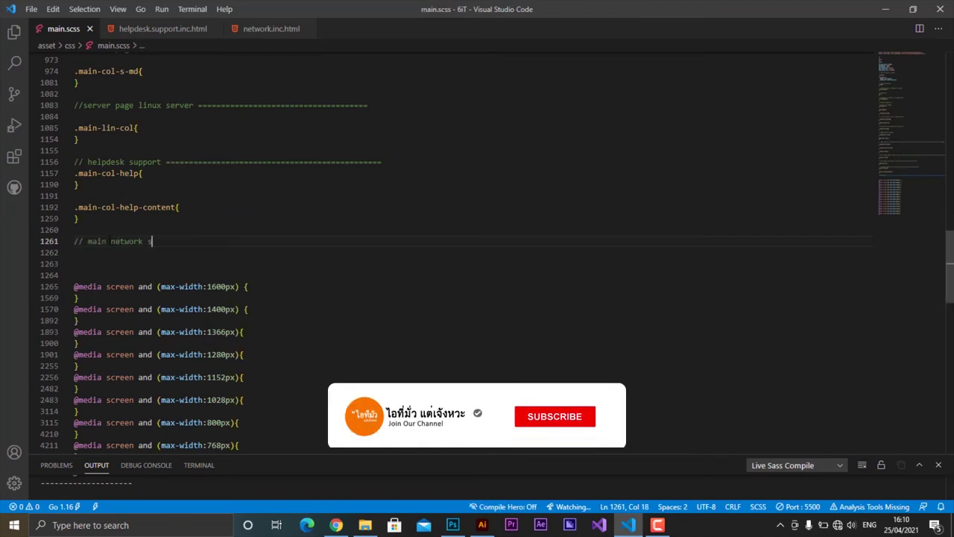
text(etup and s)
text(ecu)
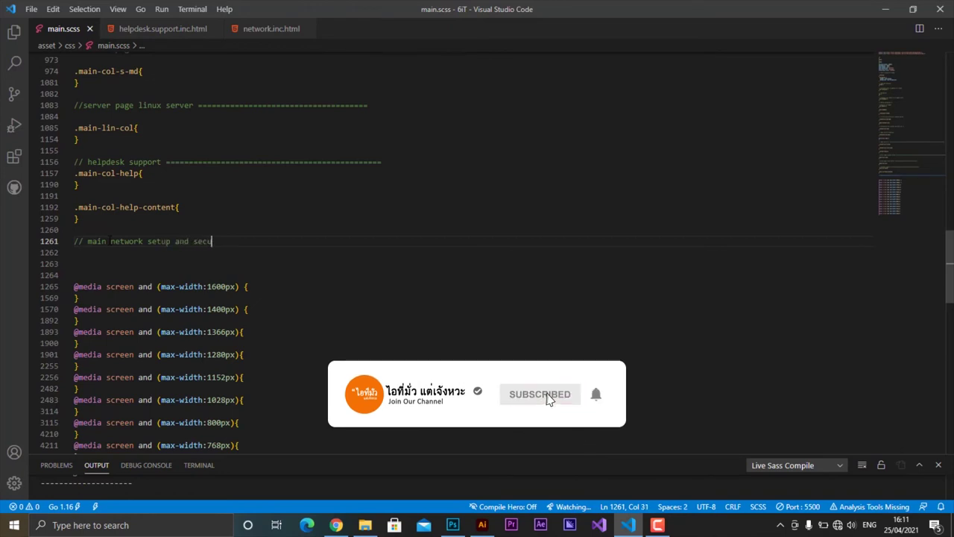
key(Return)
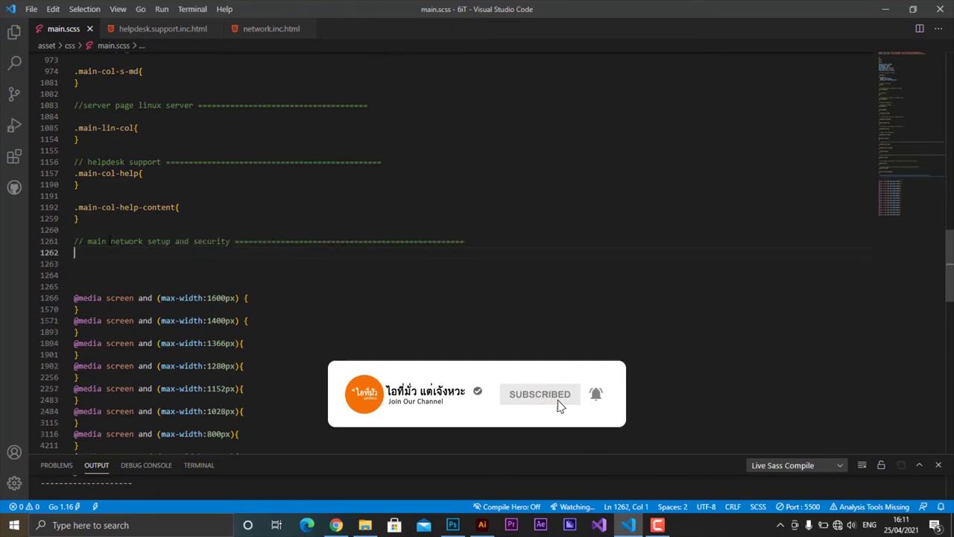
key(Return)
text(.main-col-ne{)
key(Return)
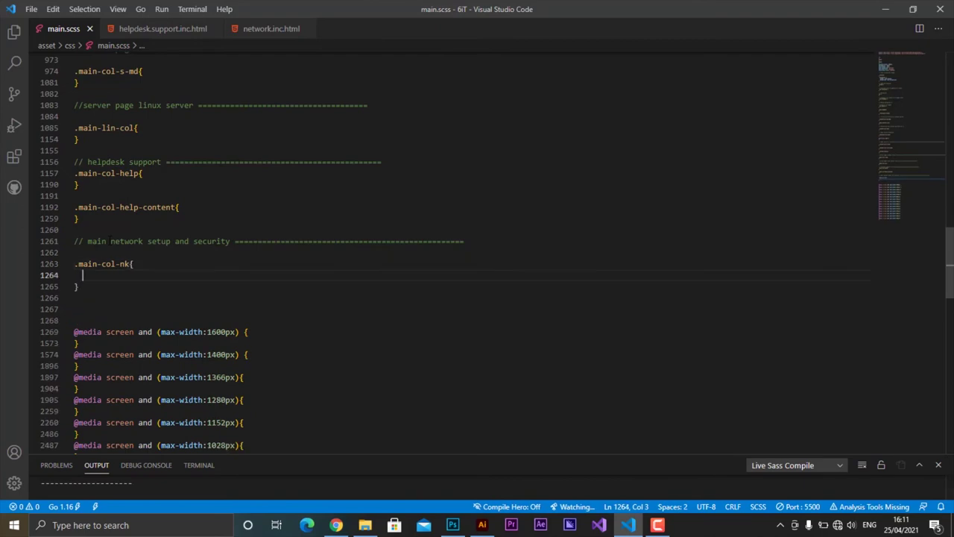
text(width:)
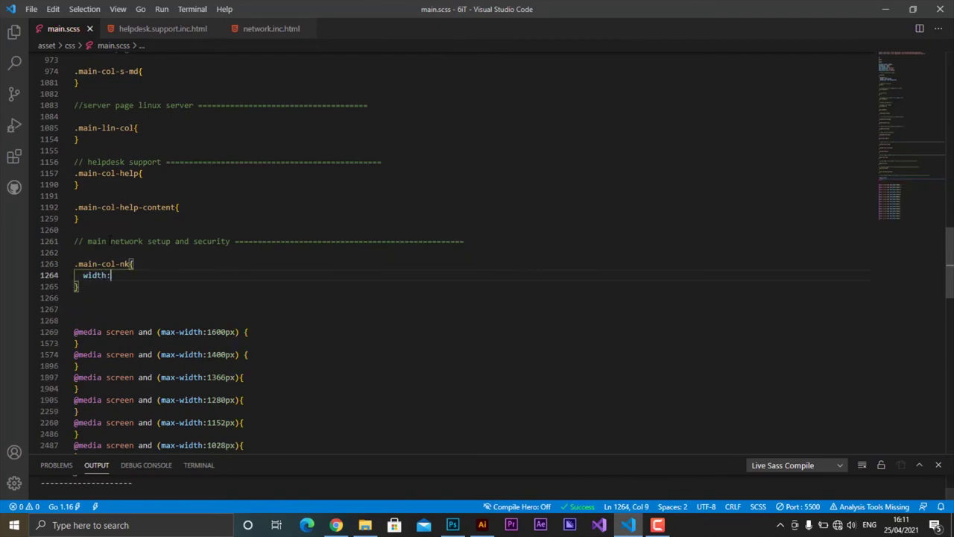
After checking the browser preview, add padding 12em 0 and begin a background-image url.
key(alt+Tab)
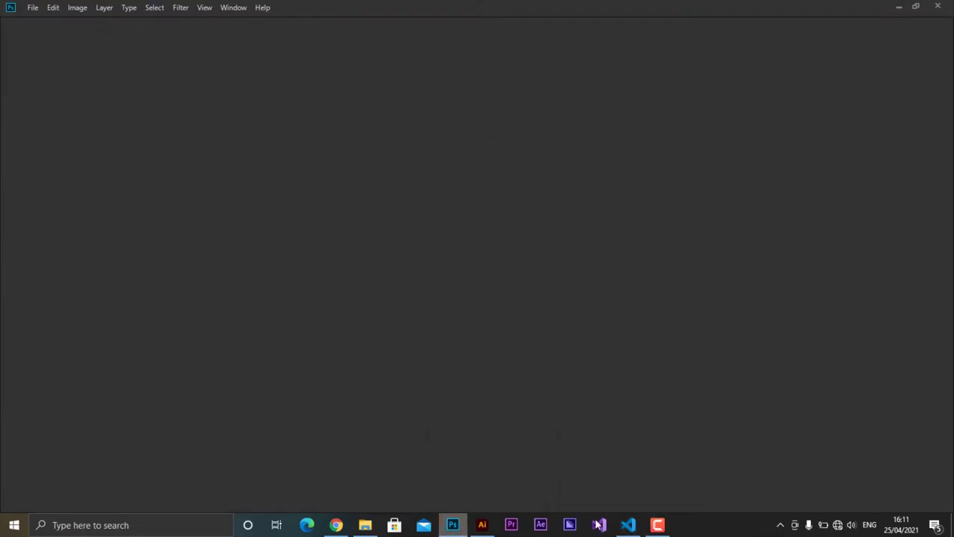
click(629, 525)
key(alt+Tab)
click(629, 525)
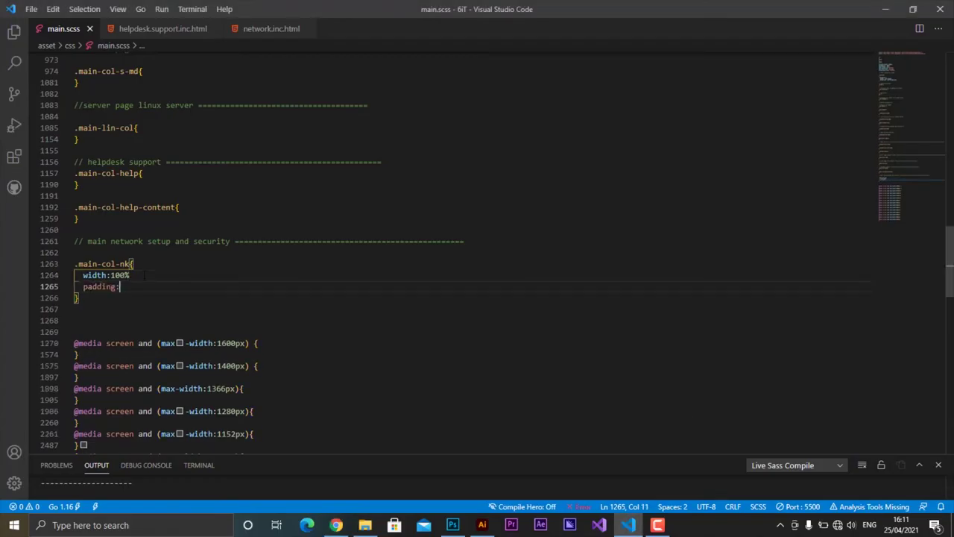
text( 12em 0)
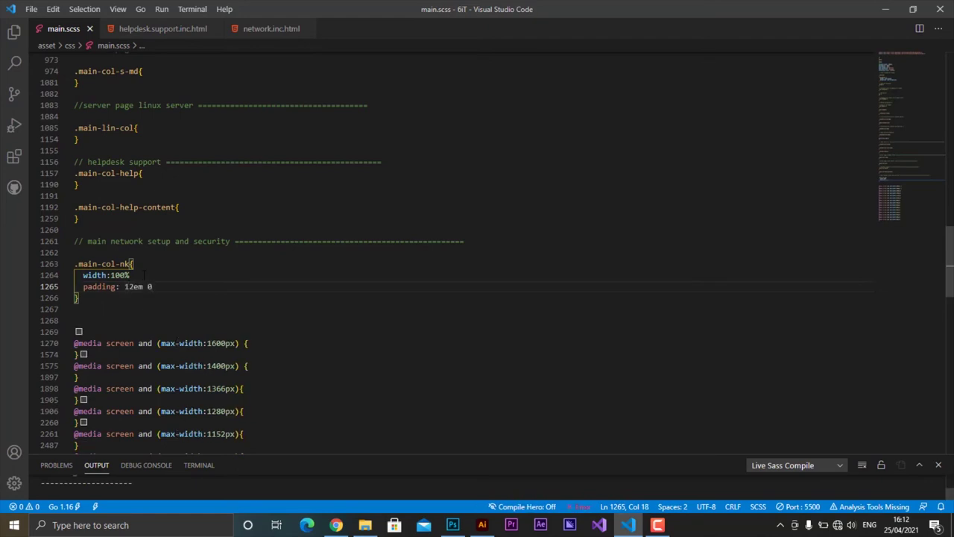
text(;)
key(Return)
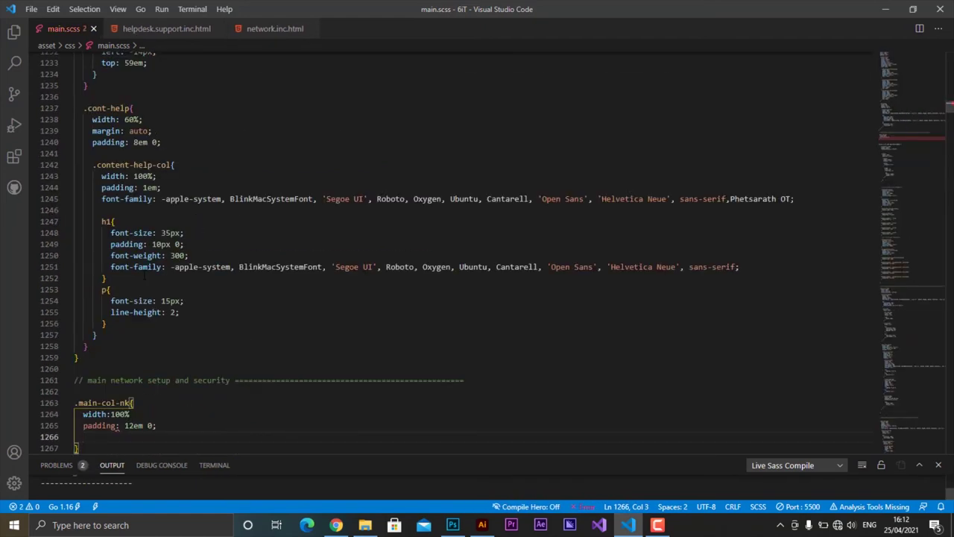
text(background-image: u)
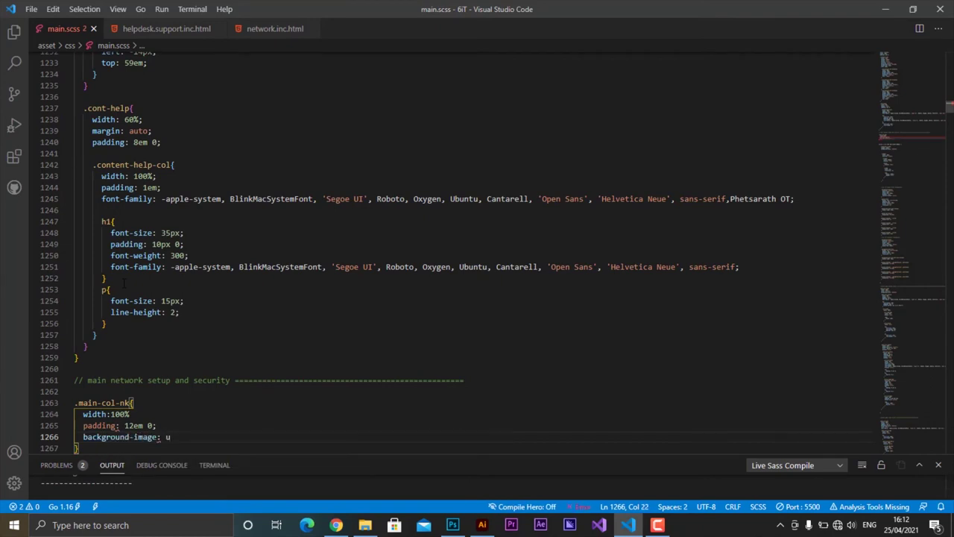
text(rl(../asset/)
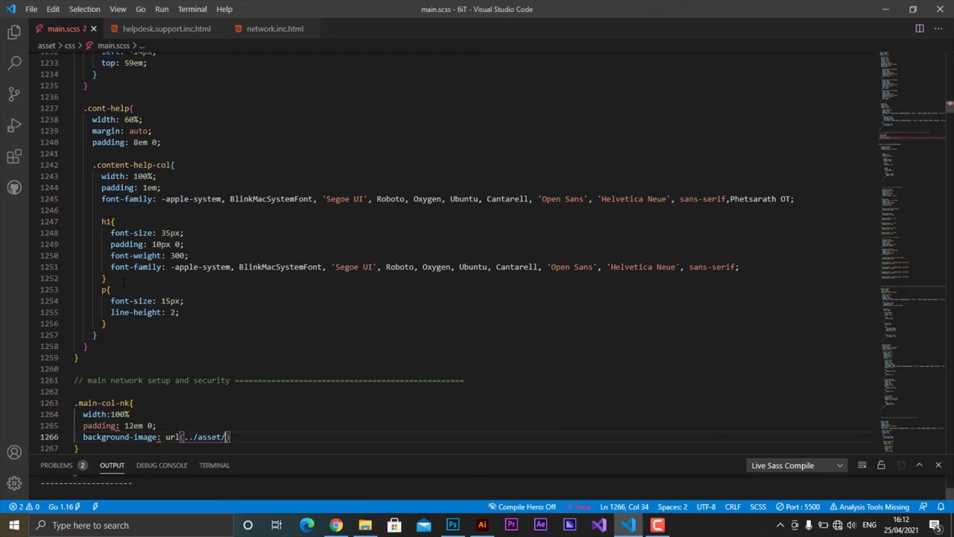
Browse the project tree for the image, then delete the incorrect background-image path.
scroll(123, 282, down, 5)
click(14, 32)
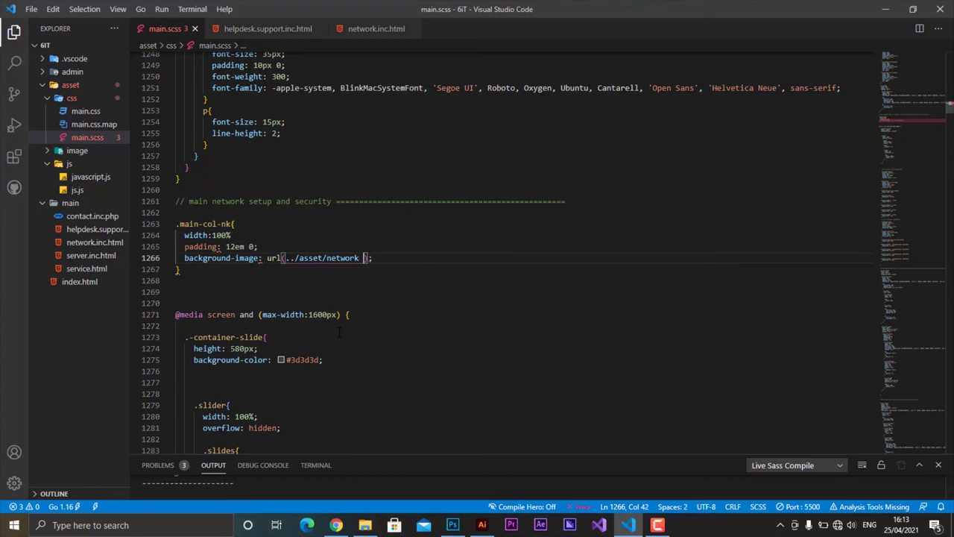
text(set)
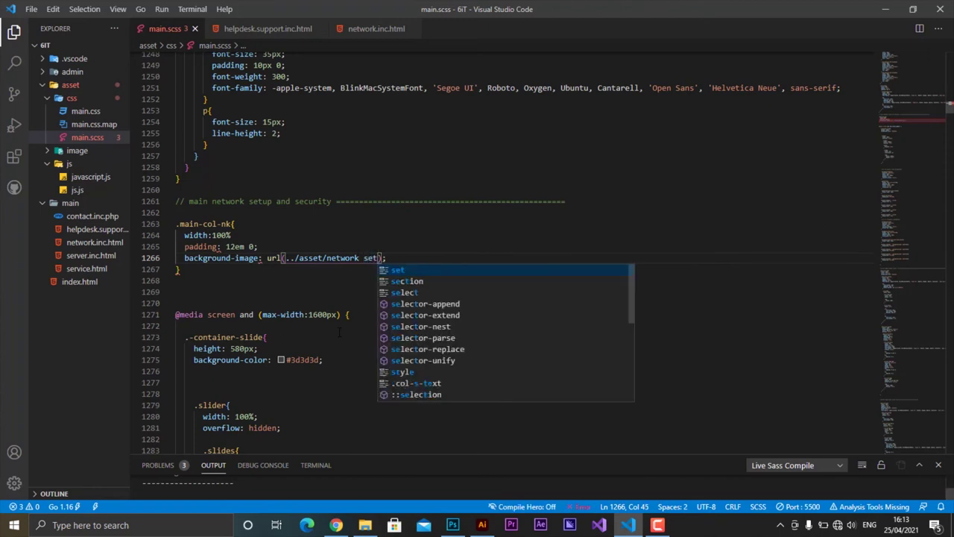
text(up.jpg)
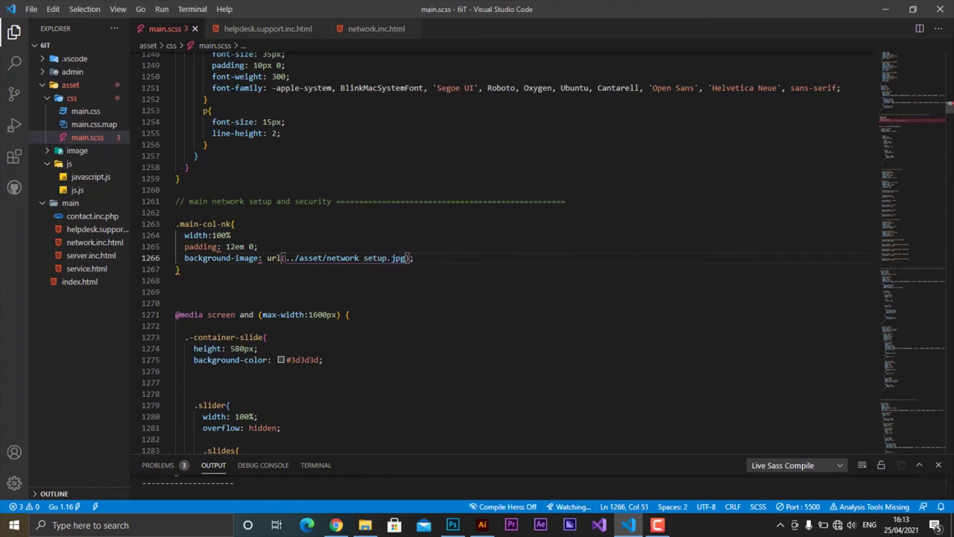
drag(414, 258, 259, 258)
key(BackSpace)
key(BackSpace)
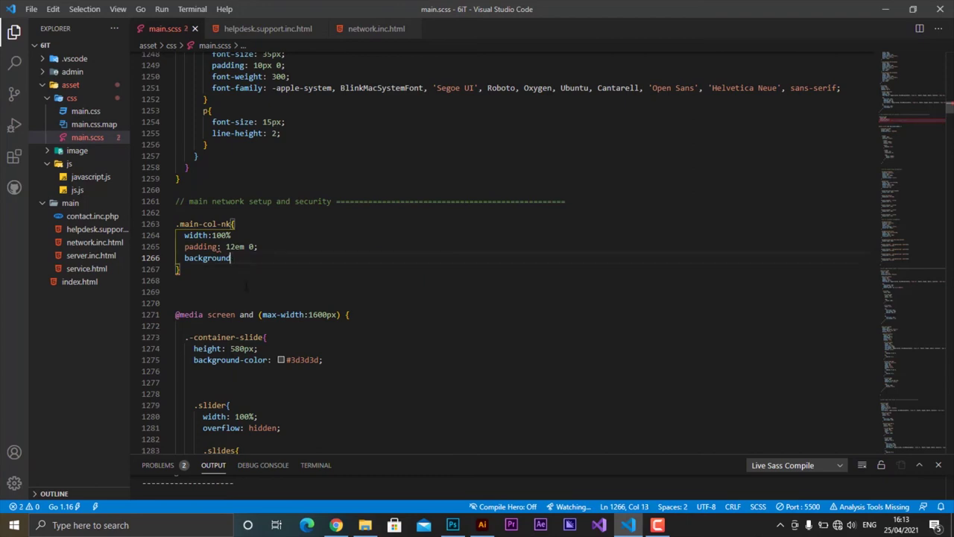
text(-i)
key(BackSpace)
key(BackSpace)
key(BackSpace)
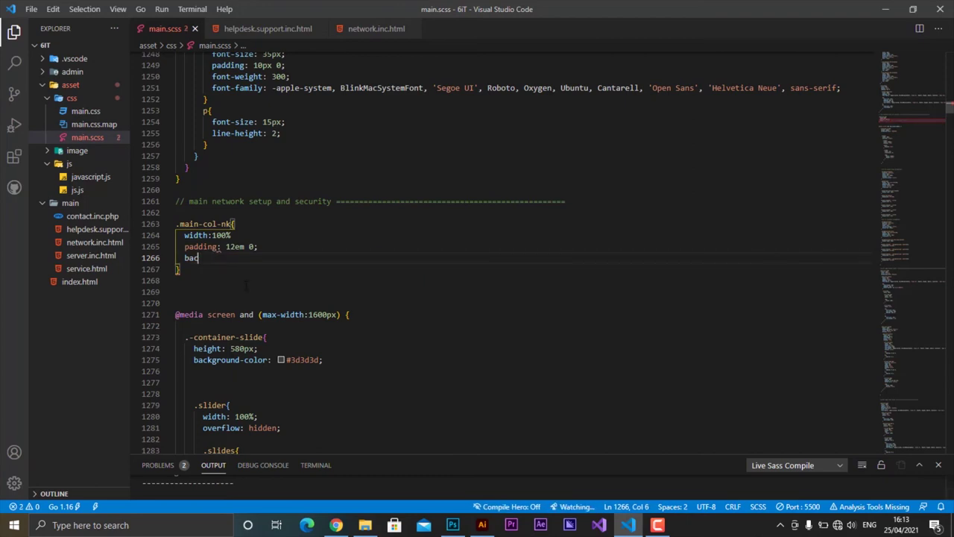
key(Up)
key(ctrl+shift+Right)
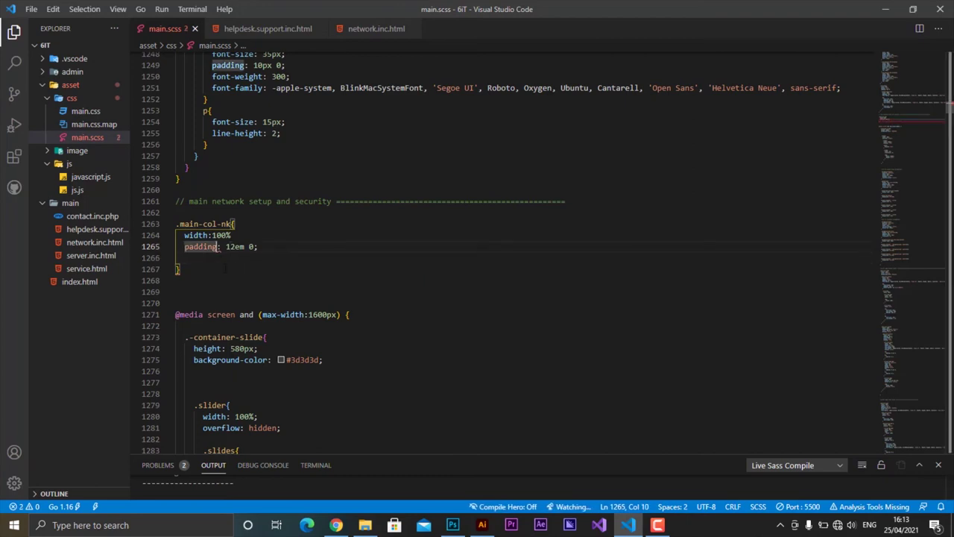
Rewrite the rule as width, padding: 12em 0 and background-image: url(../asset/, saving.
text(padd)
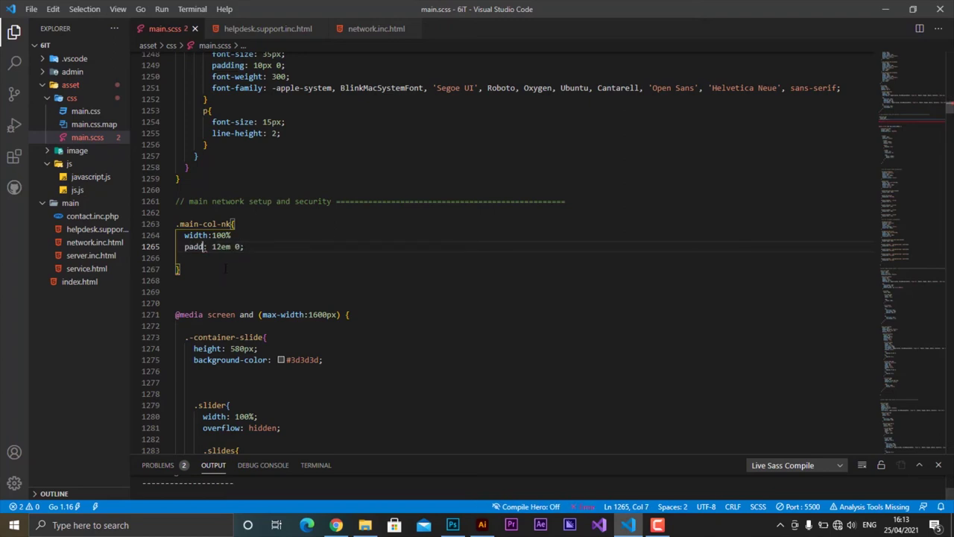
text(ing)
key(Escape)
key(BackSpace)
key(BackSpace)
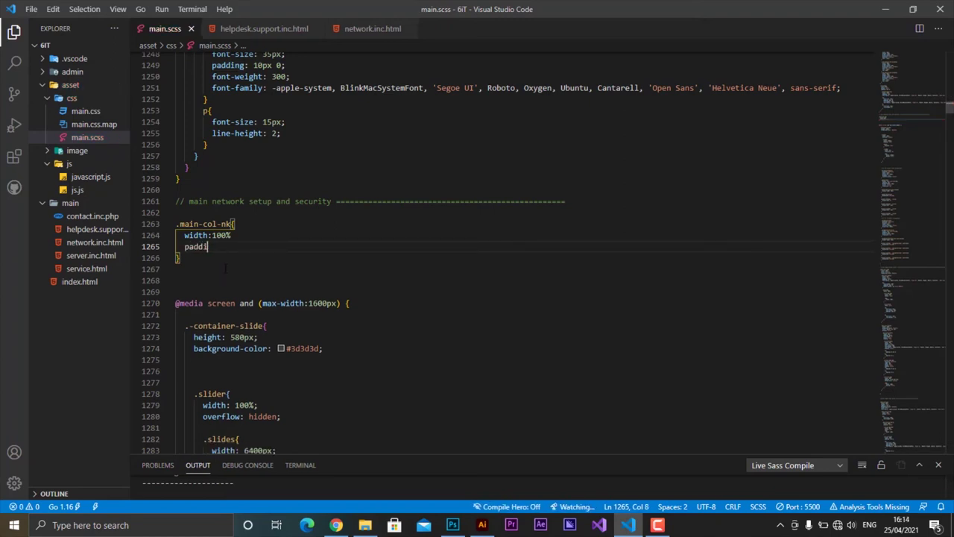
key(BackSpace)
key(BackSpace)
key(BackSpace)
key(BackSpace)
key(BackSpace)
text(;)
key(ctrl+s)
key(Return)
text(padd)
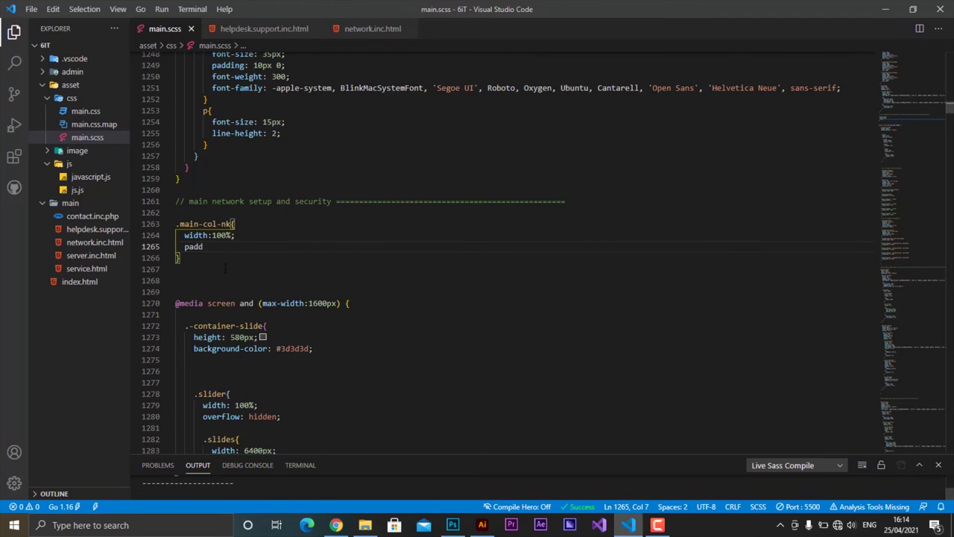
text(ing:12em 0;)
key(Return)
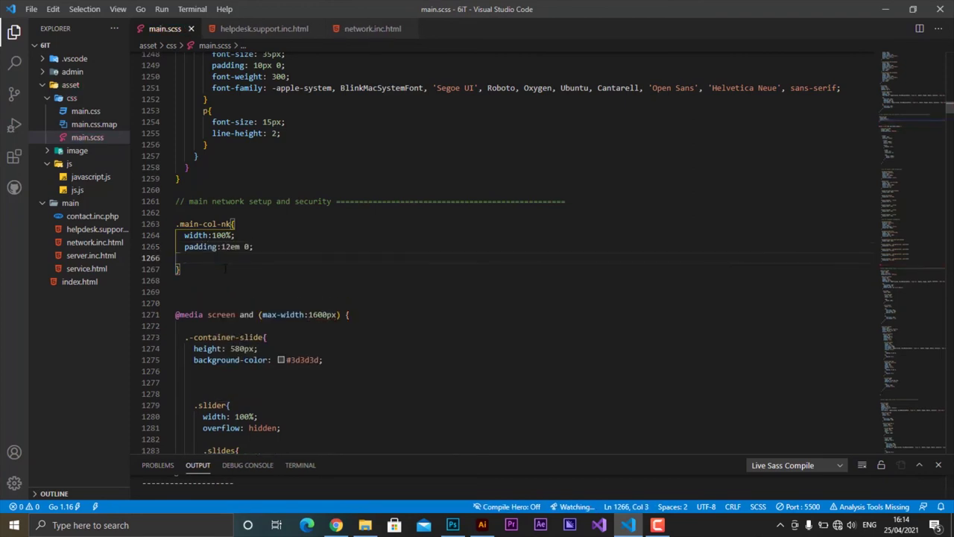
text(backg)
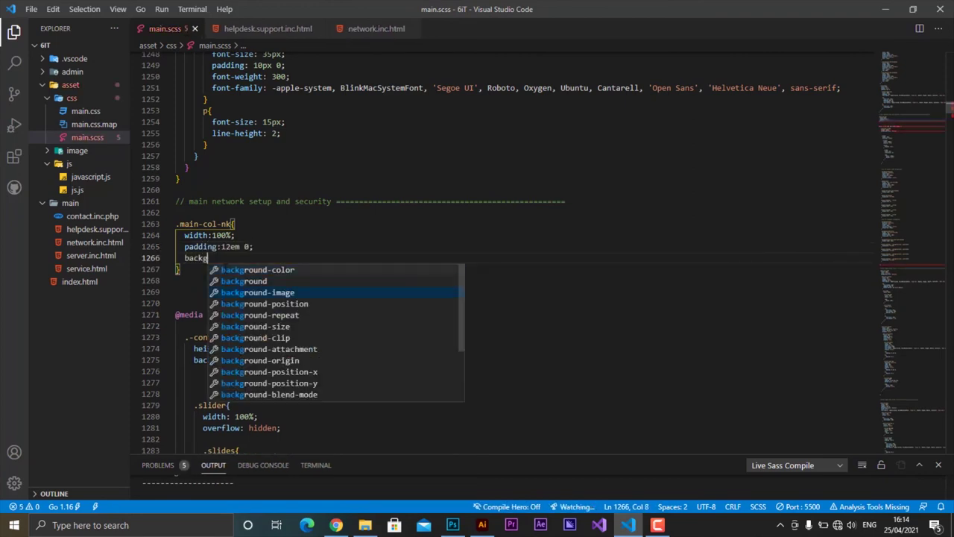
key(Return)
text(url(../asset/);)
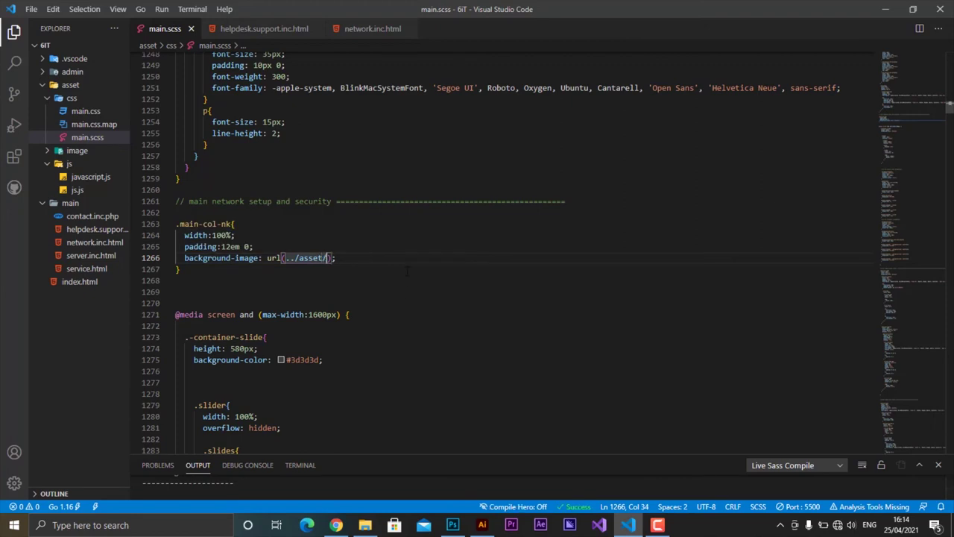
Point the background url at image/network system. while listing the asset image files.
click(49, 151)
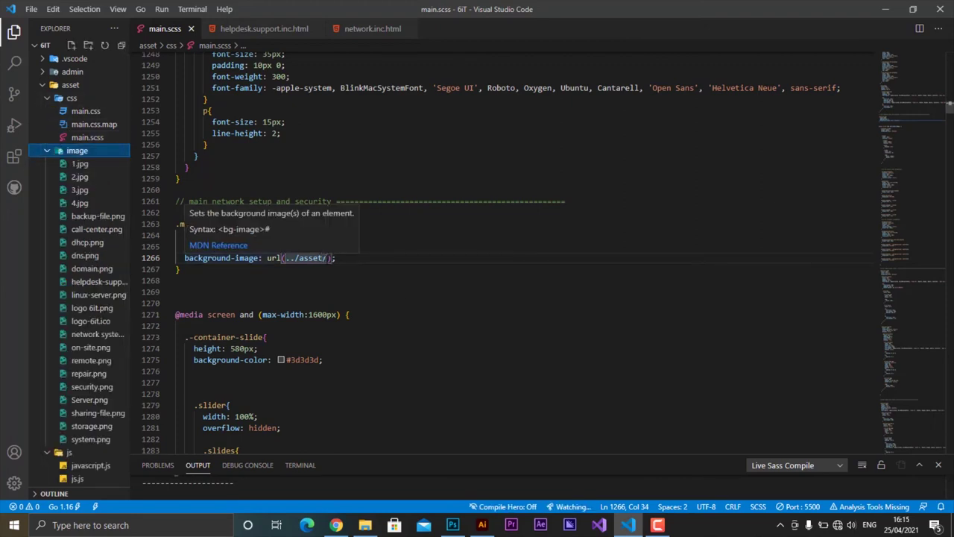
text(image/)
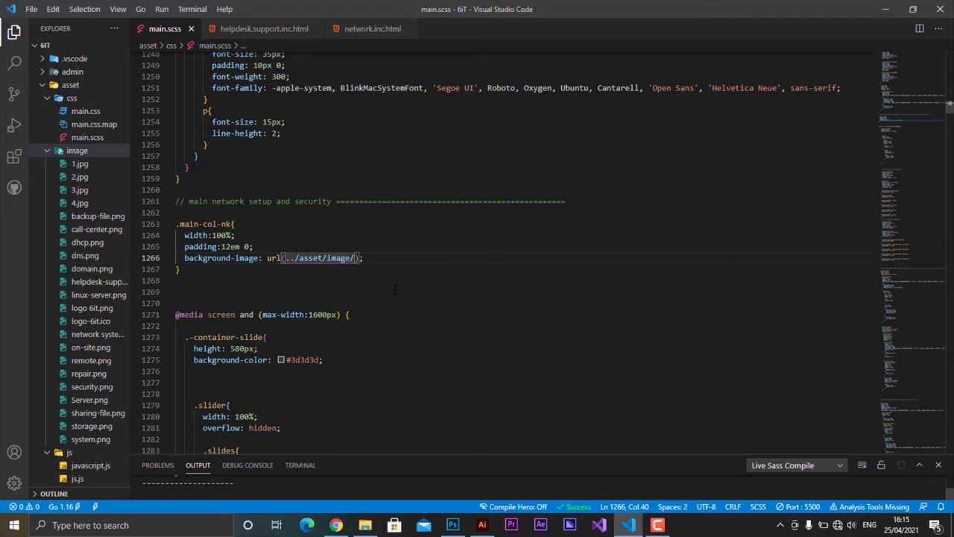
text(network s)
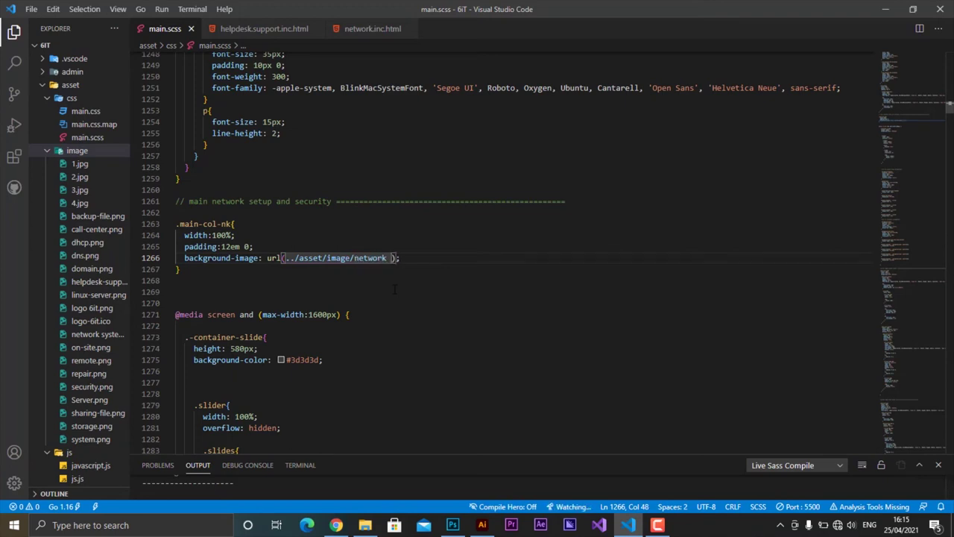
text(ystem.jpg)
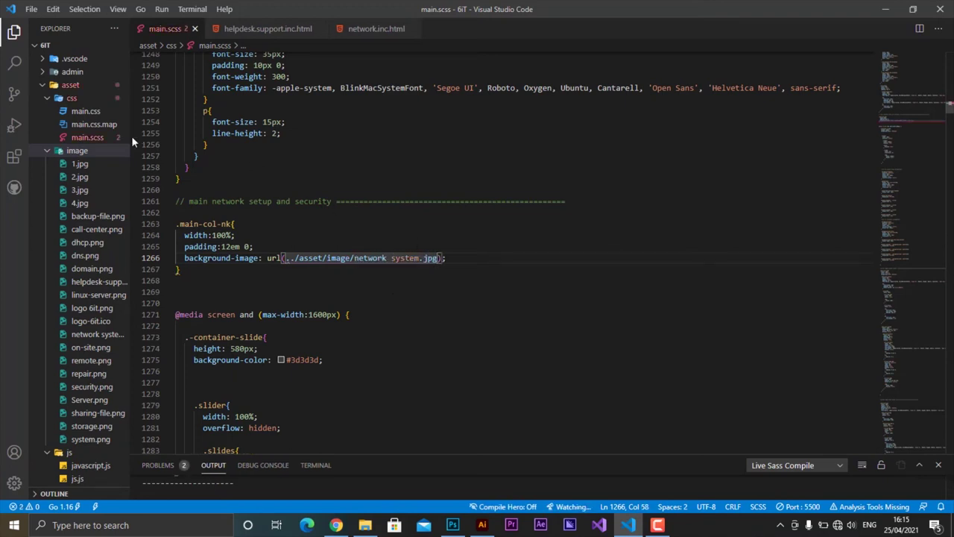
drag(131, 135, 145, 136)
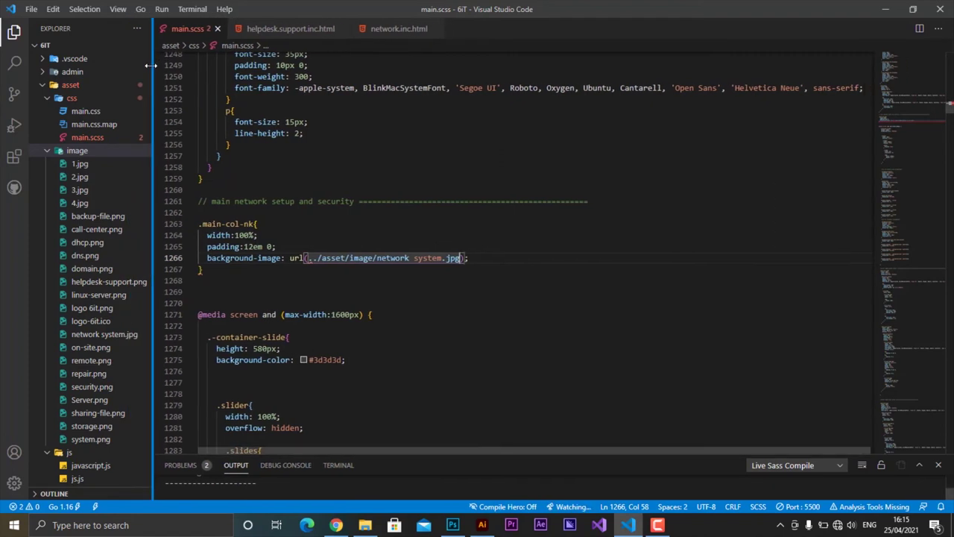
key(End)
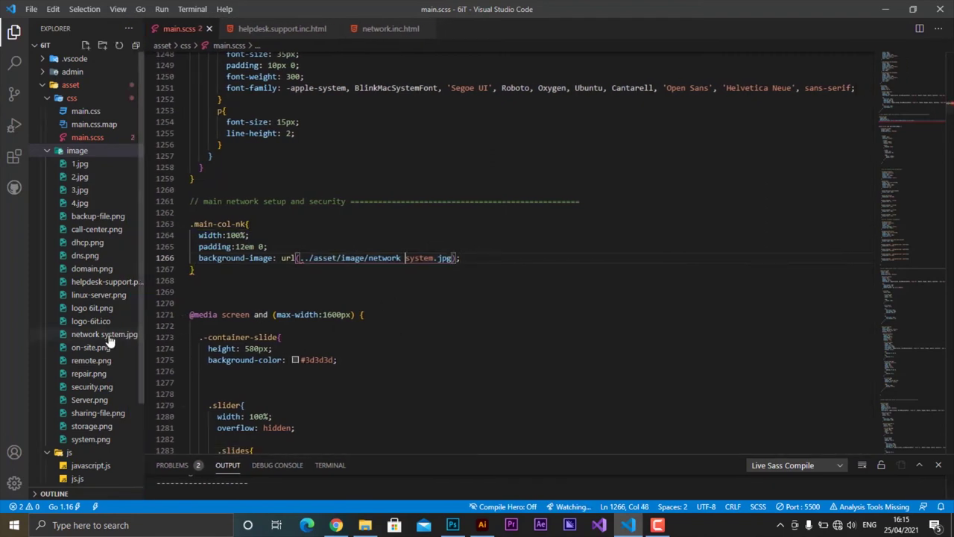
Rename the image file to network-system.jpg and open a new line in .main-col-nk.
right_click(108, 337)
click(134, 366)
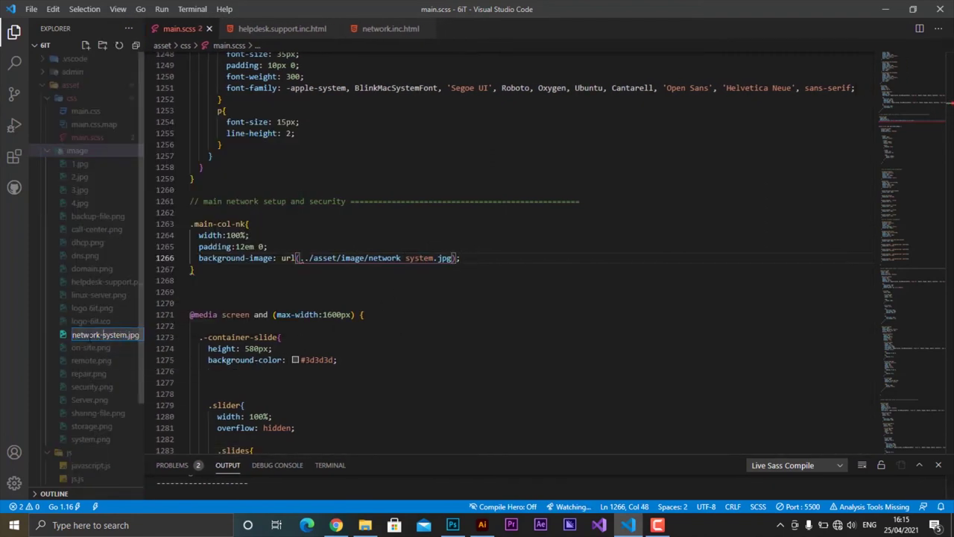
key(Return)
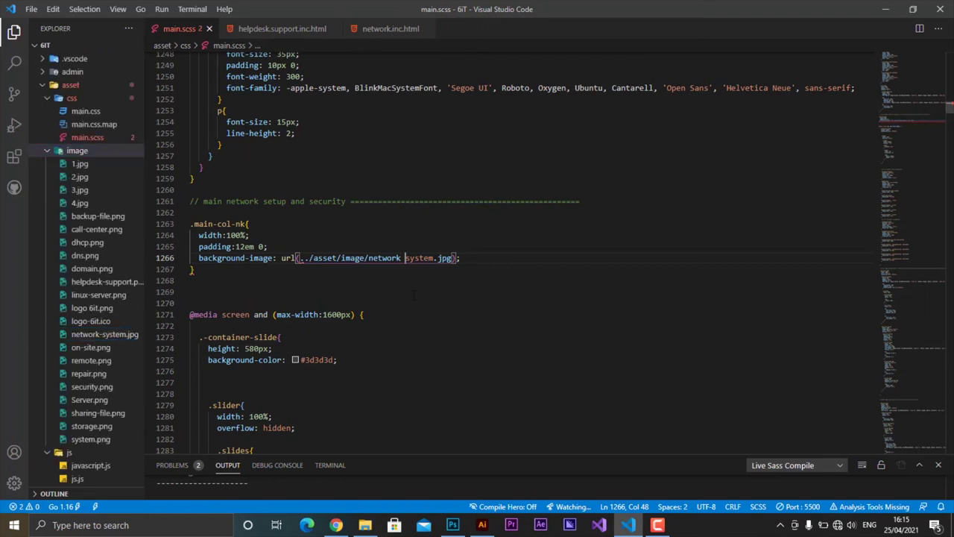
text(-)
key(End)
key(Return)
key(Return)
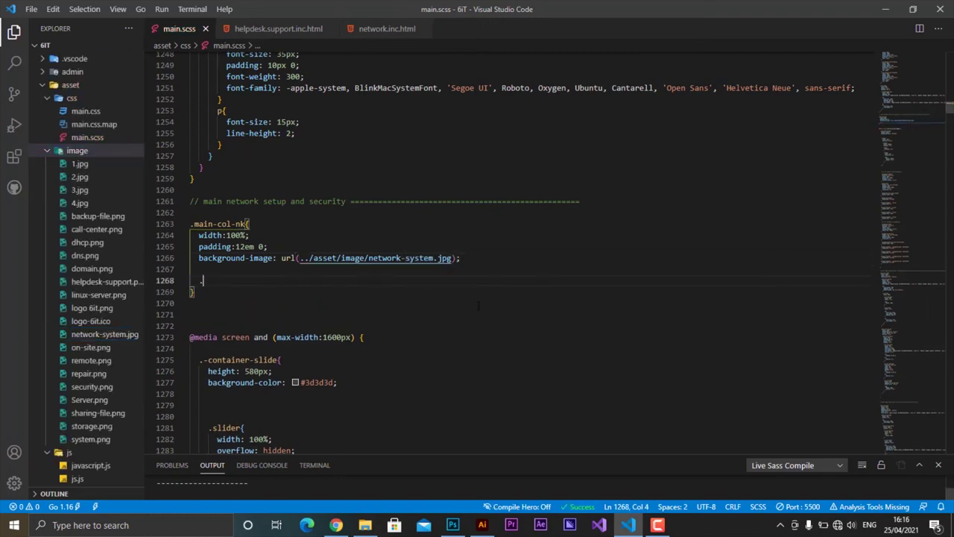
text(.)
click(182, 337)
click(183, 359)
click(182, 382)
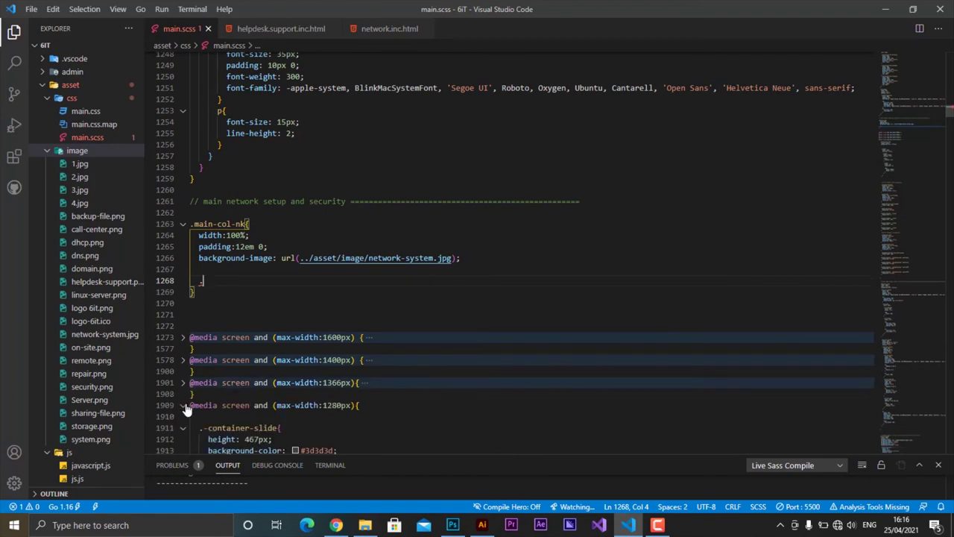
click(183, 405)
click(182, 427)
scroll(183, 427, up, 3)
click(183, 360)
click(183, 383)
click(183, 407)
click(182, 429)
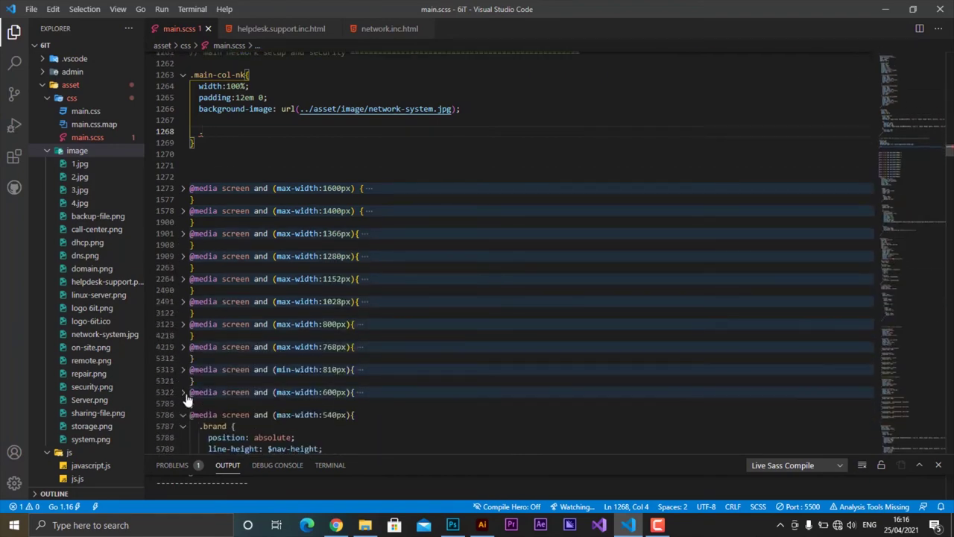
scroll(183, 429, down, 5)
click(183, 295)
scroll(186, 329, up, 2)
scroll(187, 330, up, 1)
scroll(186, 330, up, 2)
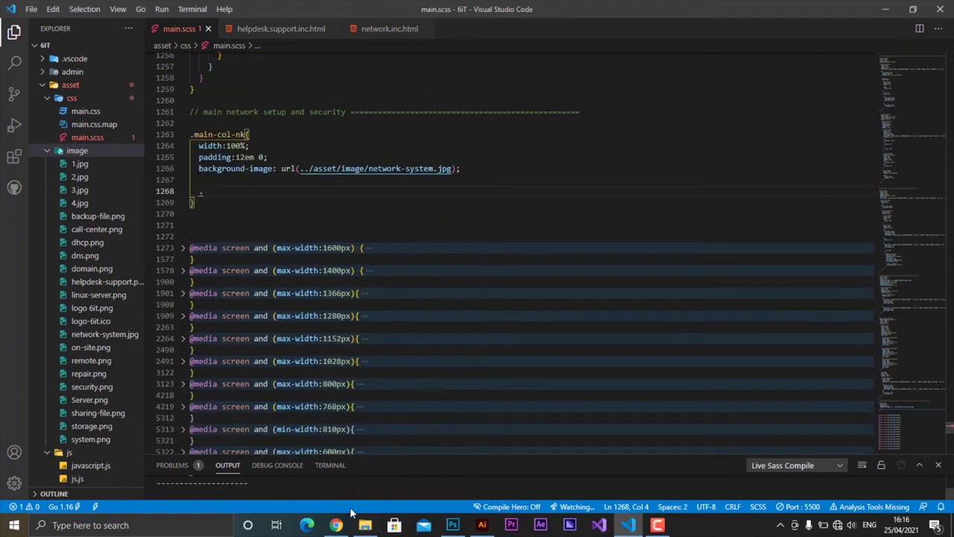
key(alt+Tab)
click(629, 524)
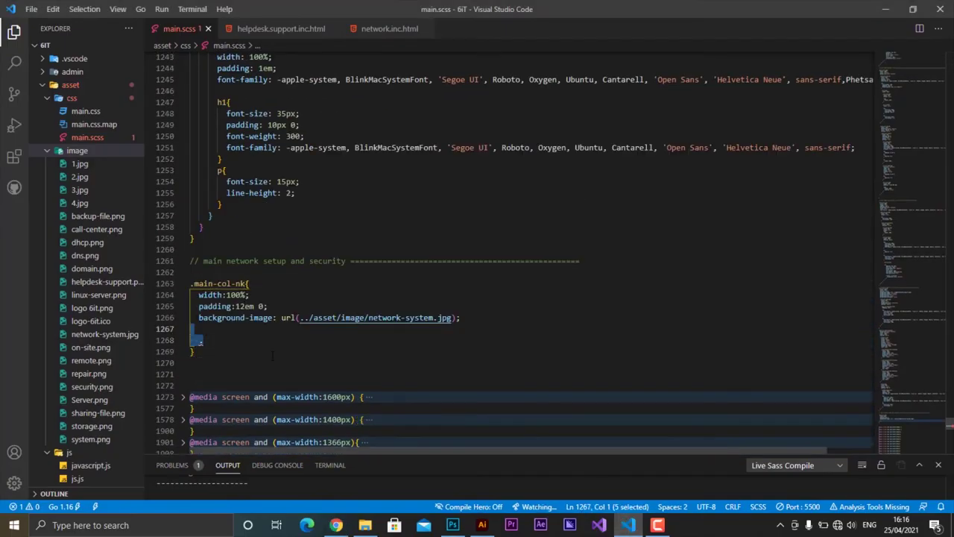
Add background-position: center and background-size: cover to .main-col-nk.
key(Return)
text(back)
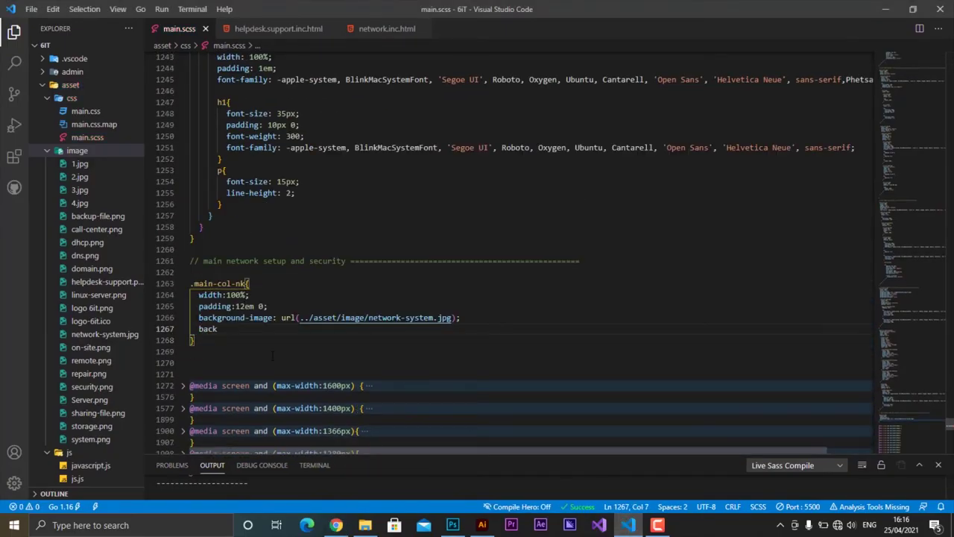
text(g)
key(Down)
key(Return)
key(Return)
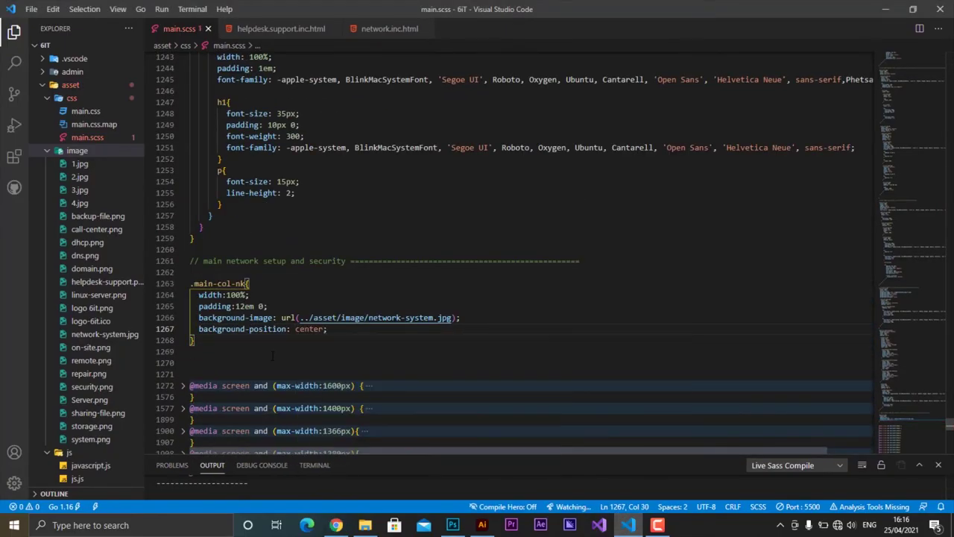
key(Return)
text(back)
key(Down)
key(Down)
key(Return)
text(co)
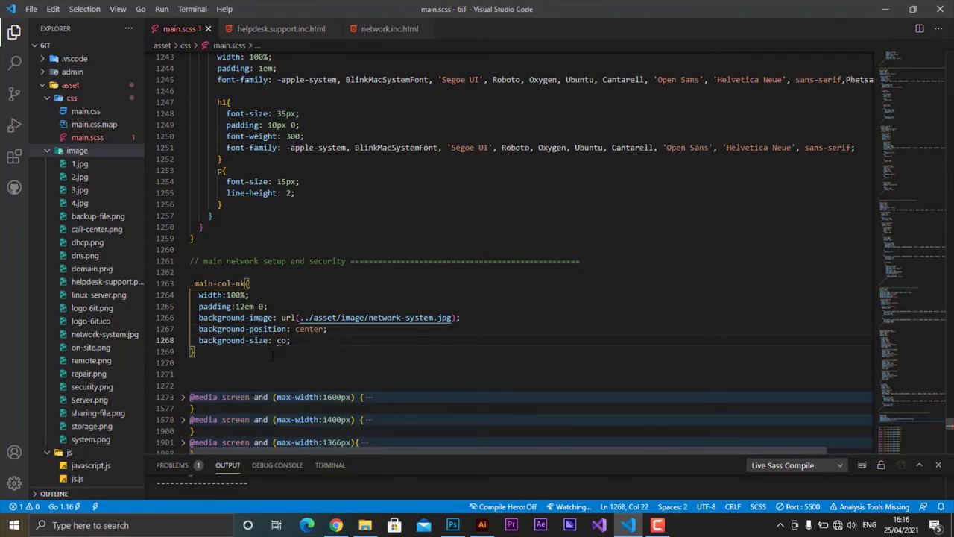
text(nver)
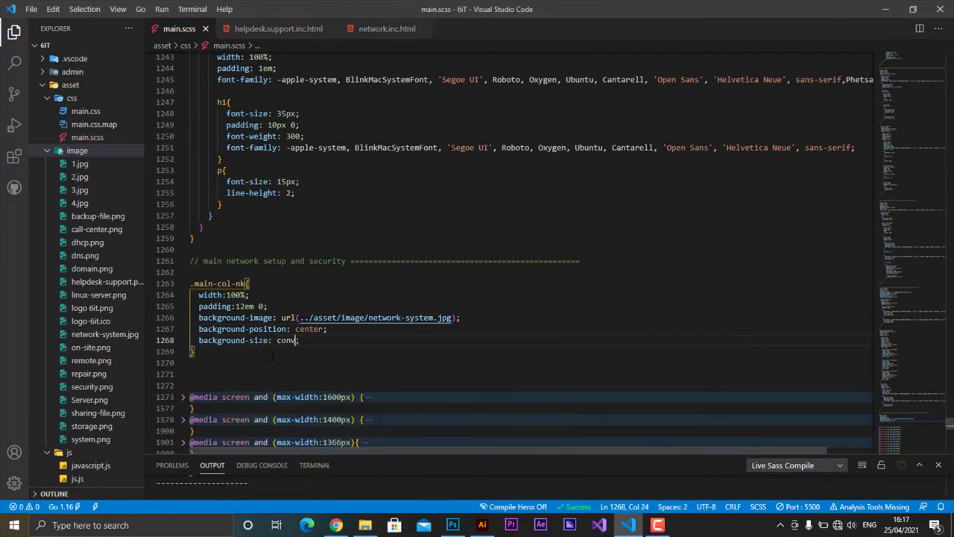
key(BackSpace)
key(BackSpace)
key(BackSpace)
text(c)
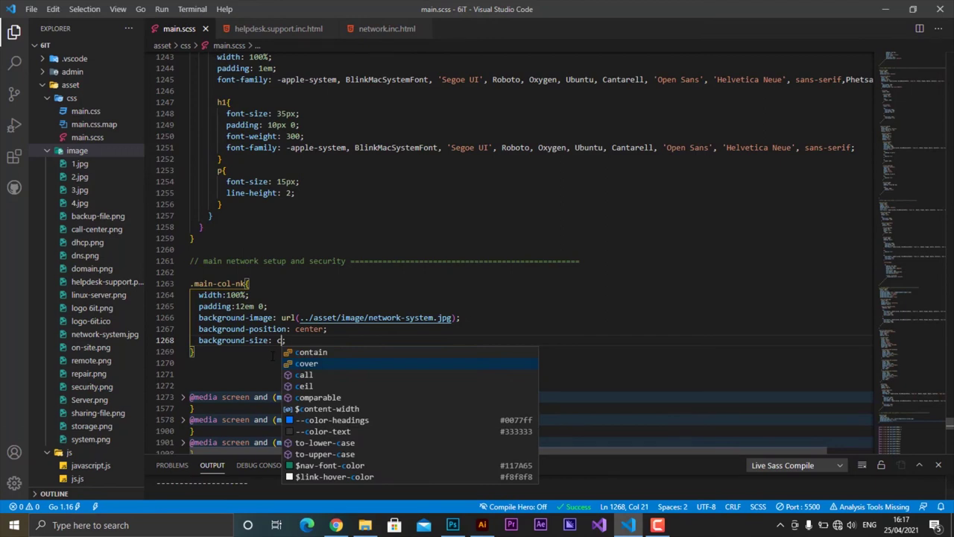
key(Return)
key(End)
key(Return)
Add background-attachment: fixed and save the stylesheet.
text(ba)
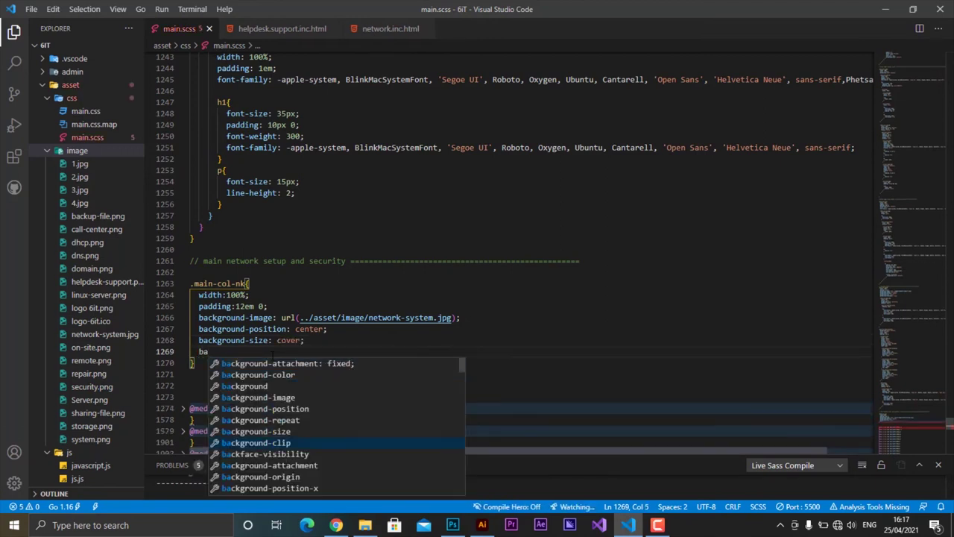
key(Return)
key(BackSpace)
key(BackSpace)
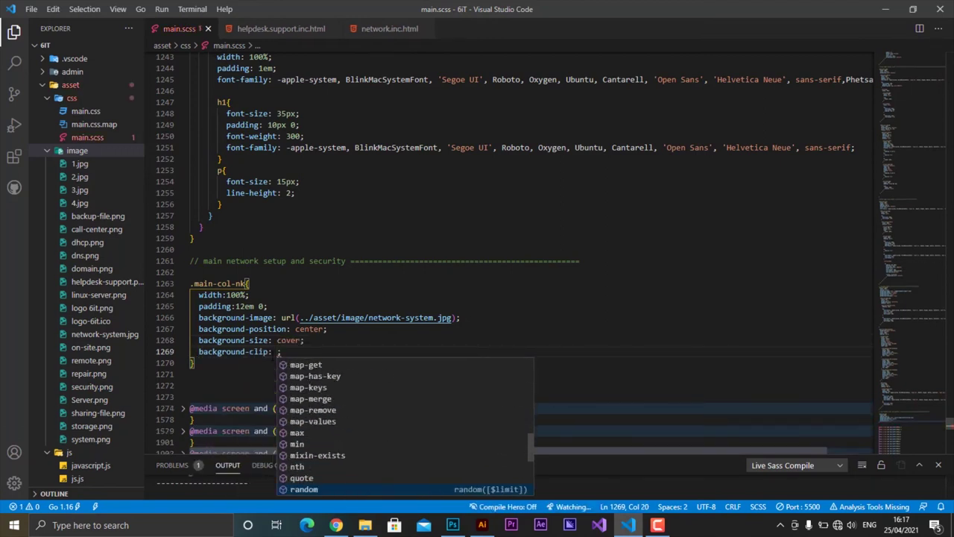
key(BackSpace)
key(BackSpace)
key(BackSpace)
text(a)
key(Return)
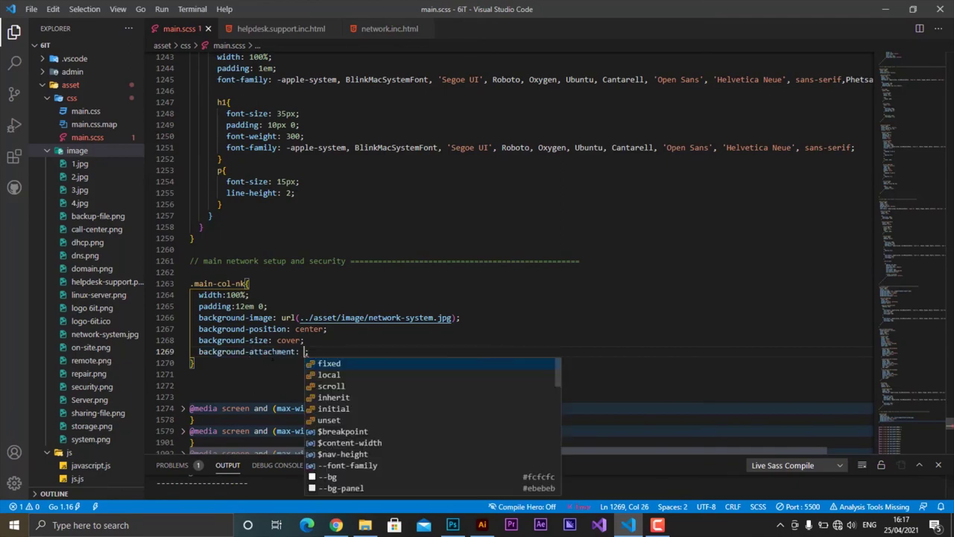
key(Return)
key(ctrl+s)
key(alt+Tab)
key(alt+Tab)
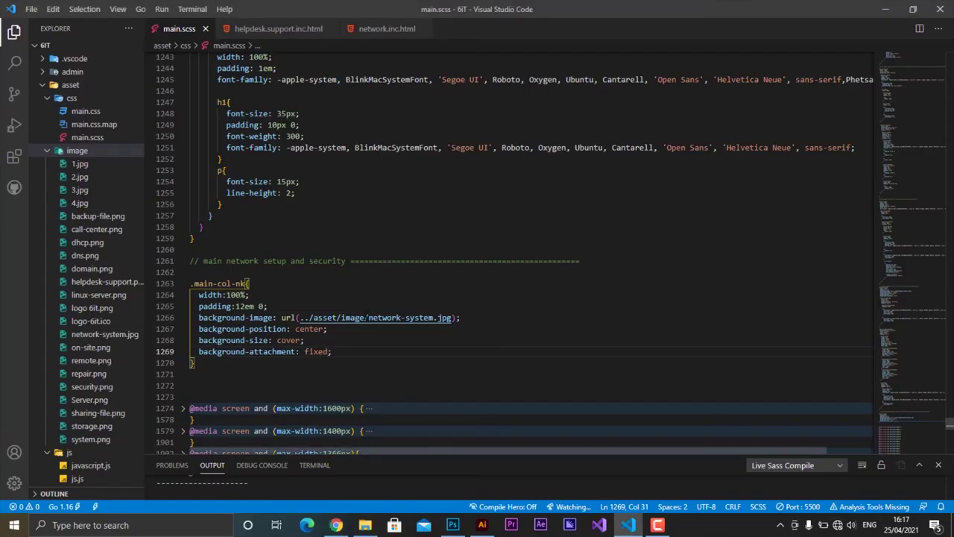
Fix the url path to ../image/network-system.jpg.
drag(451, 317, 300, 318)
key(BackSpace)
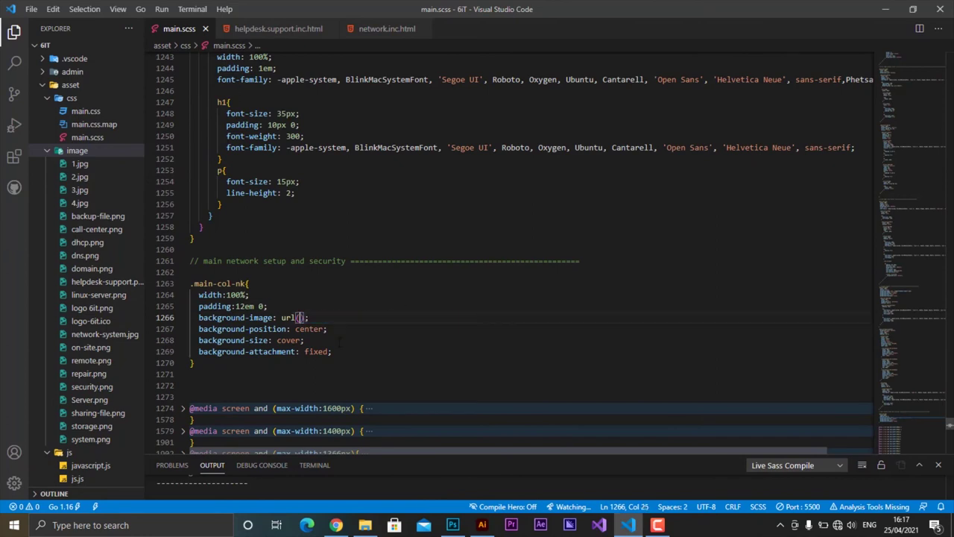
text(../)
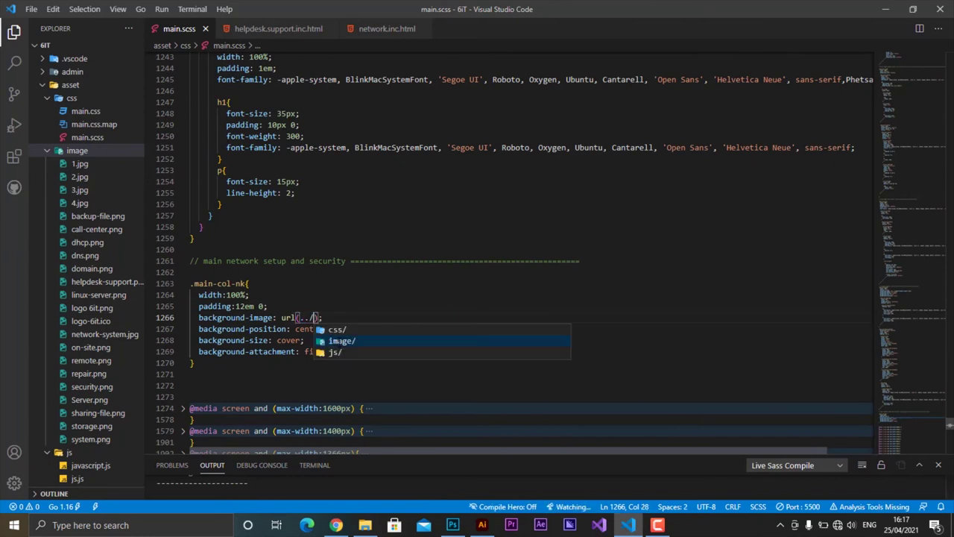
click(351, 344)
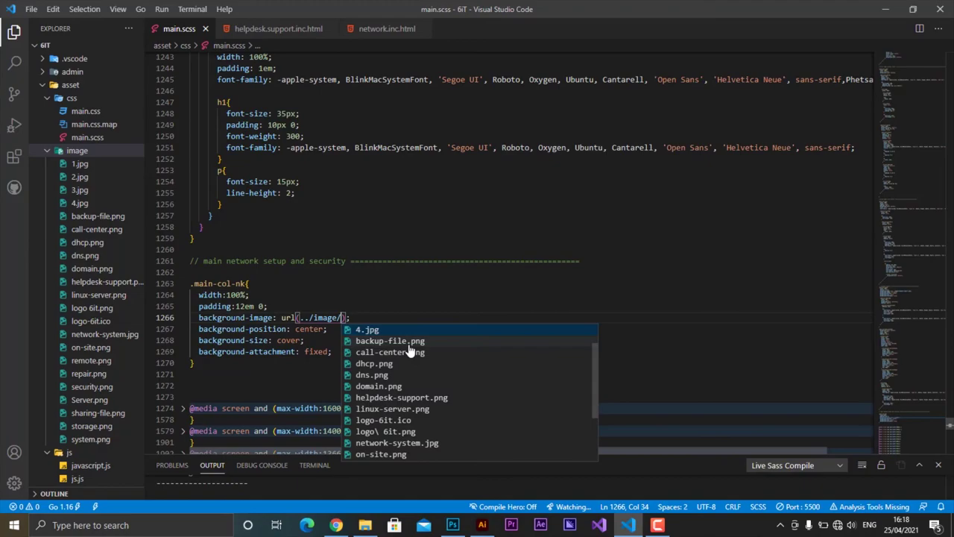
click(394, 417)
click(336, 525)
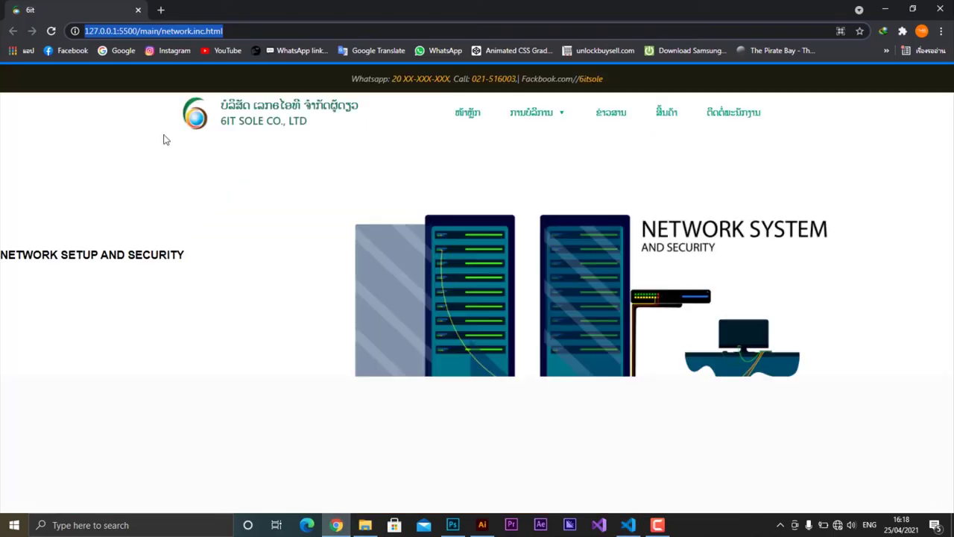
click(628, 525)
Add background-origin: content-box after the background-size declaration.
click(355, 343)
key(Return)
text(ba)
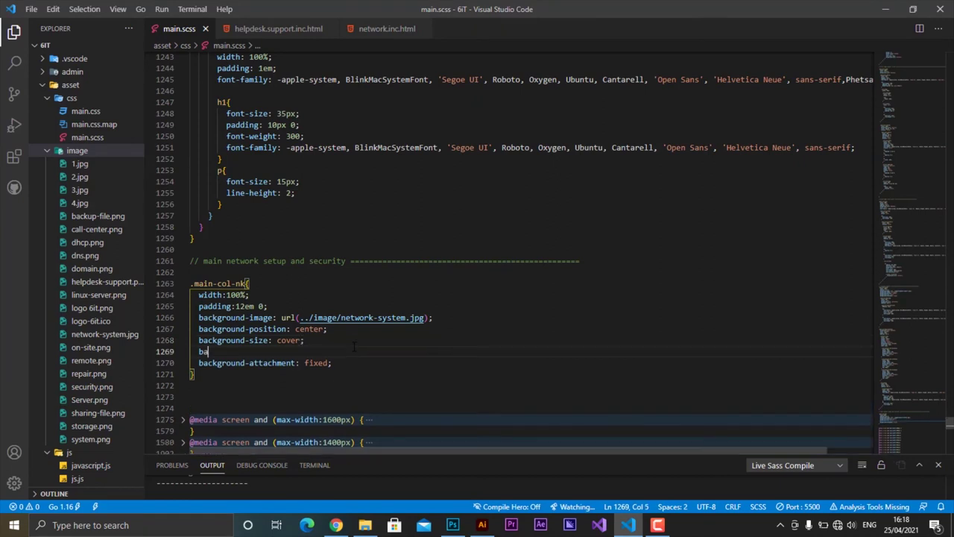
text(c)
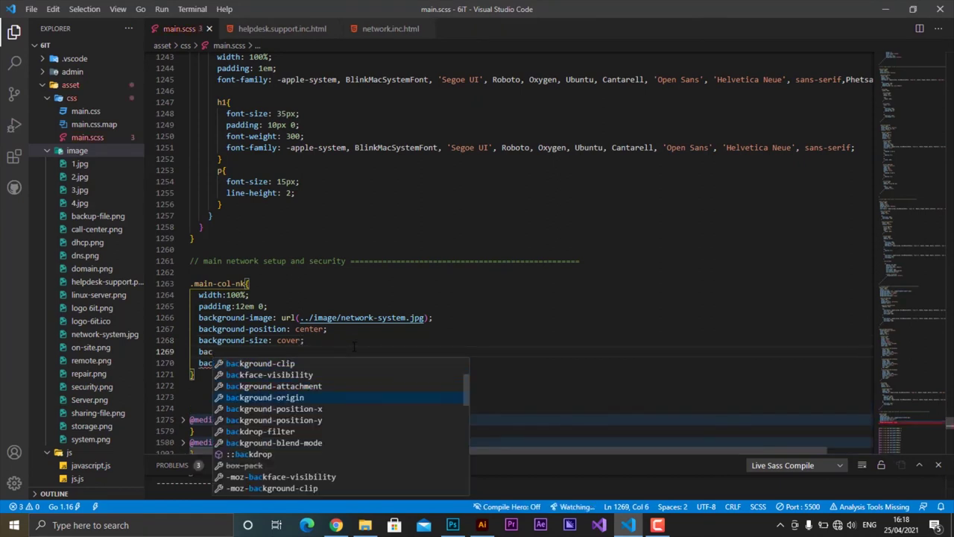
key(Return)
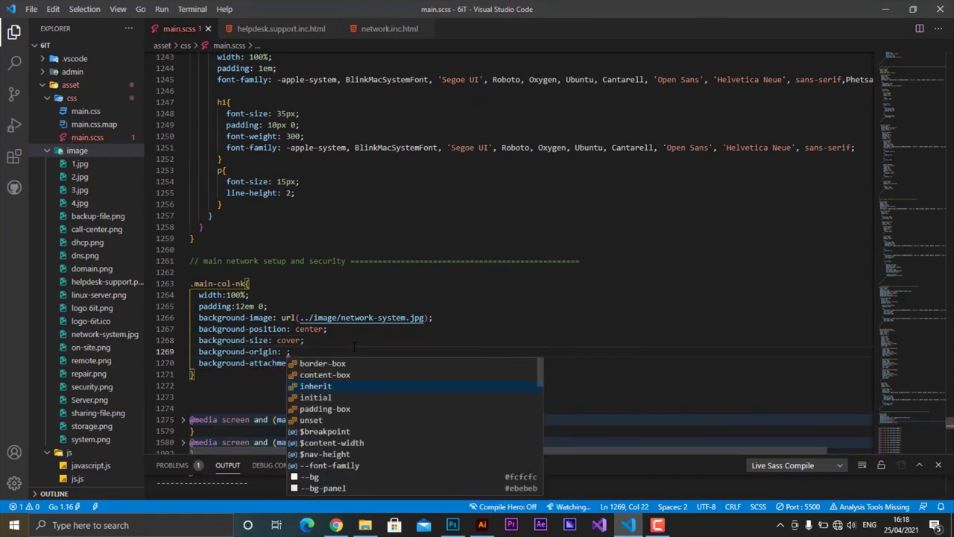
key(Return)
Add background-repeat: no-repeat and save the stylesheet.
key(End)
key(Return)
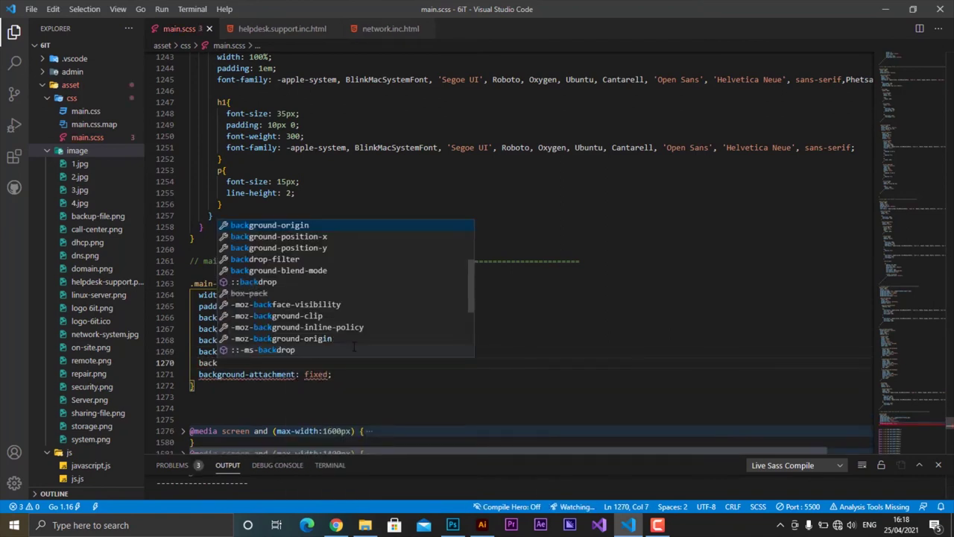
text(ground)
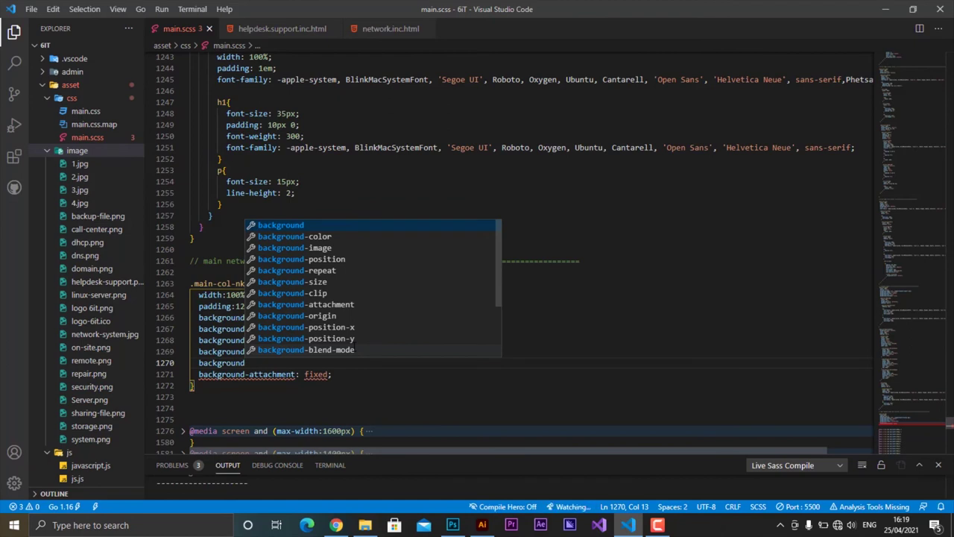
text(-posi)
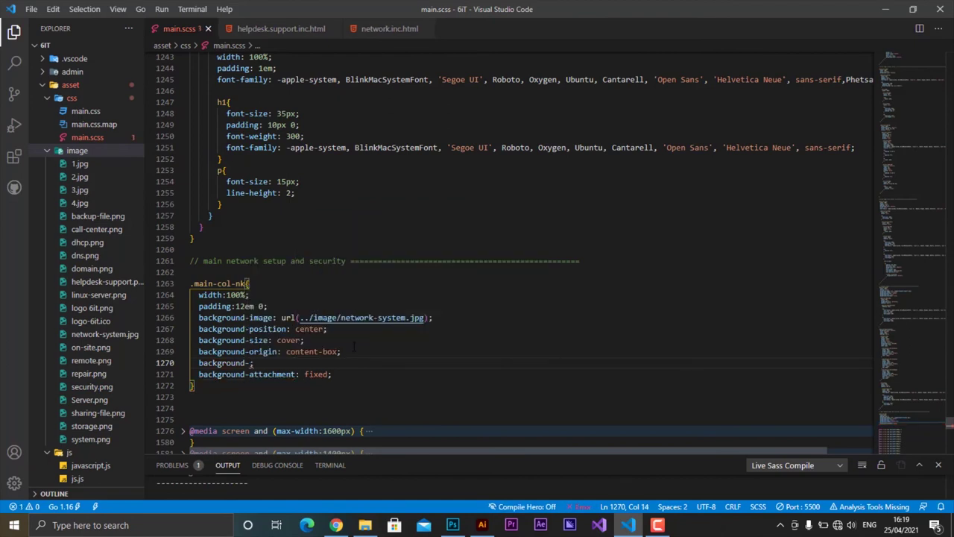
text(re)
key(BackSpace)
key(BackSpace)
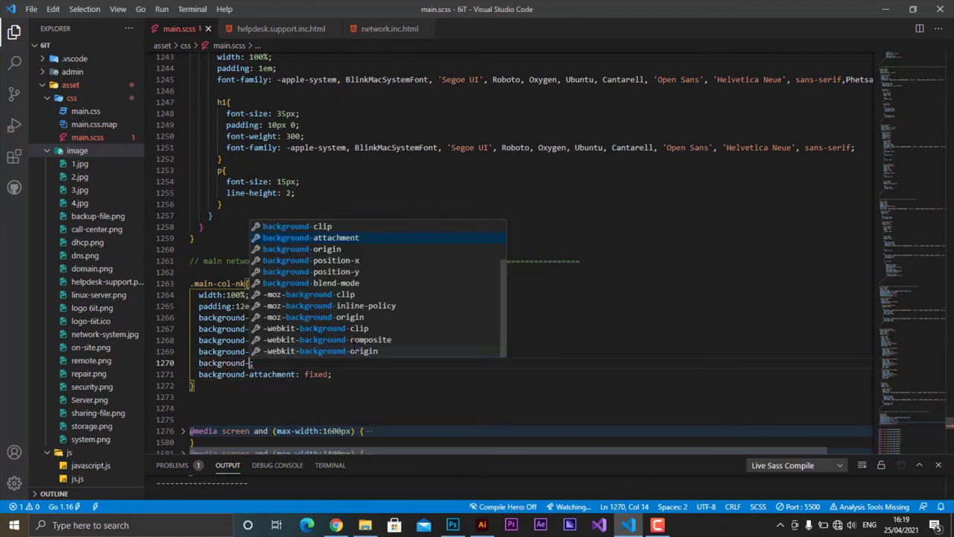
text(r)
key(Return)
key(Down)
key(Down)
key(Return)
key(ctrl+s)
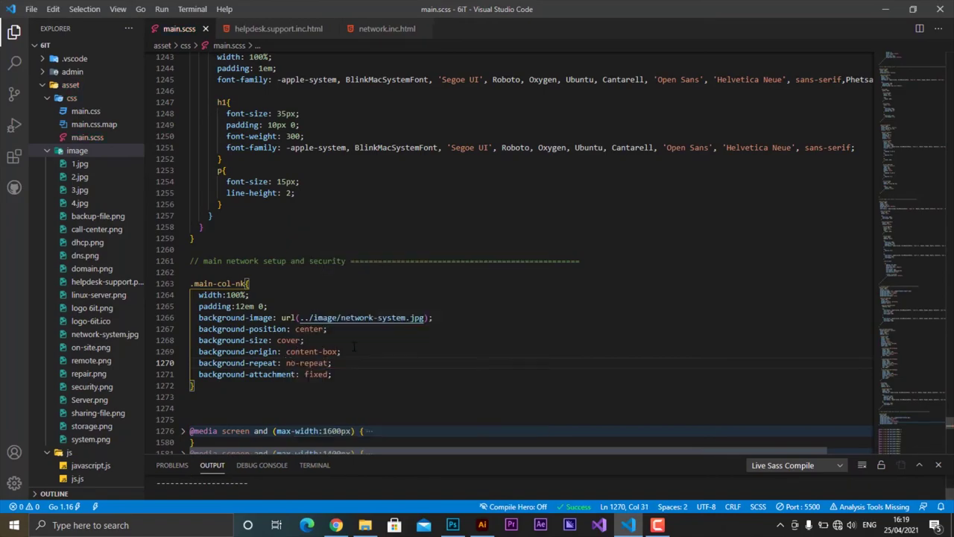
key(alt+Tab)
key(alt+Tab)
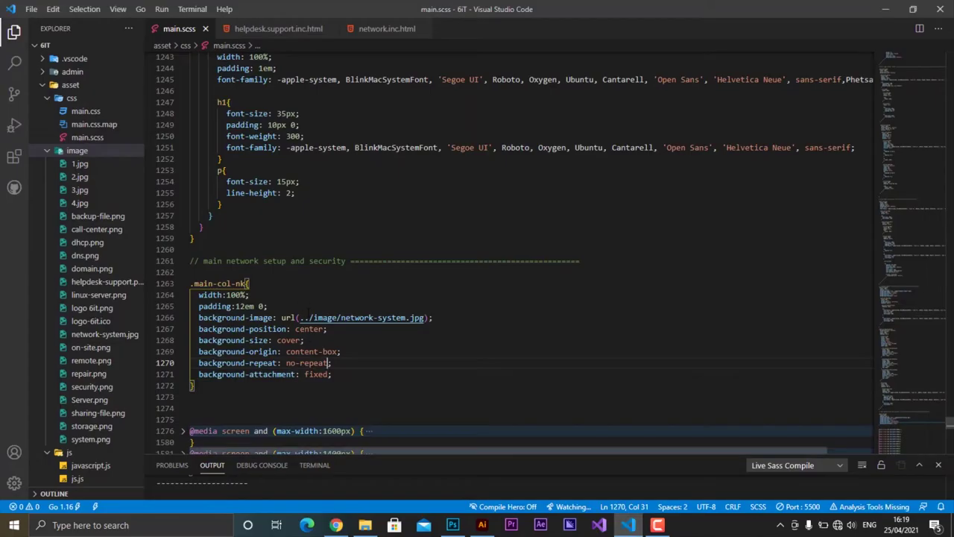
Delete the background-origin declaration.
key(Up)
key(End)
key(shift+Up)
key(BackSpace)
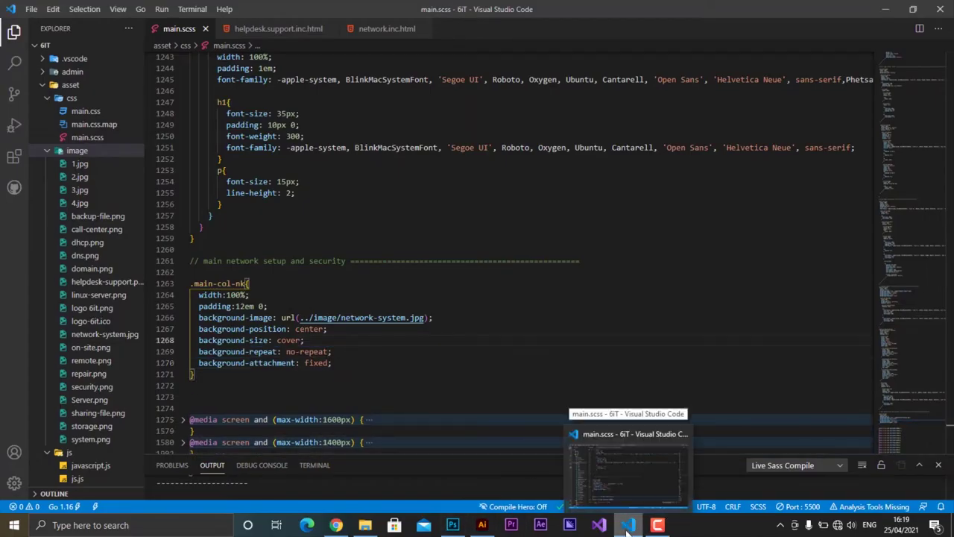
Lock the white background rectangle and shrink the server artwork to about 545 px wide.
click(628, 528)
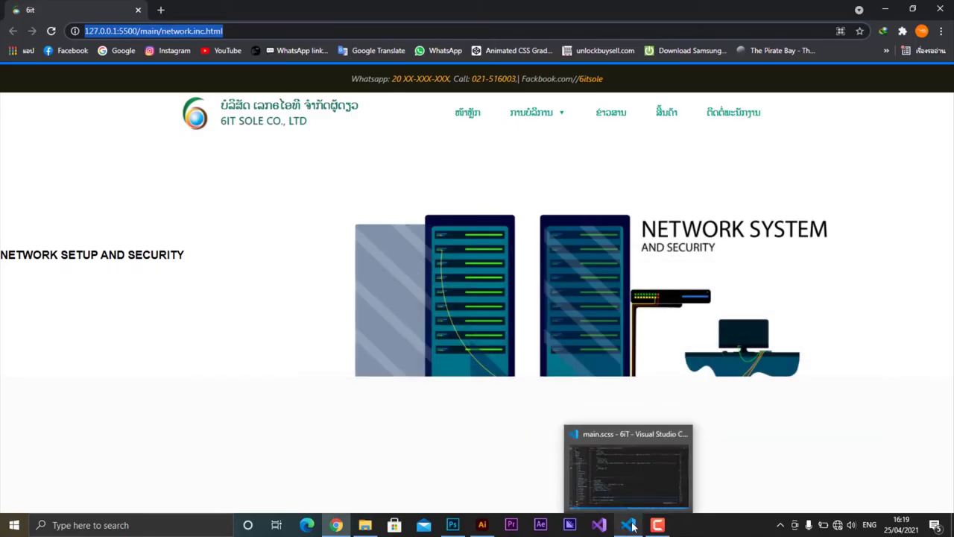
key(alt+Tab)
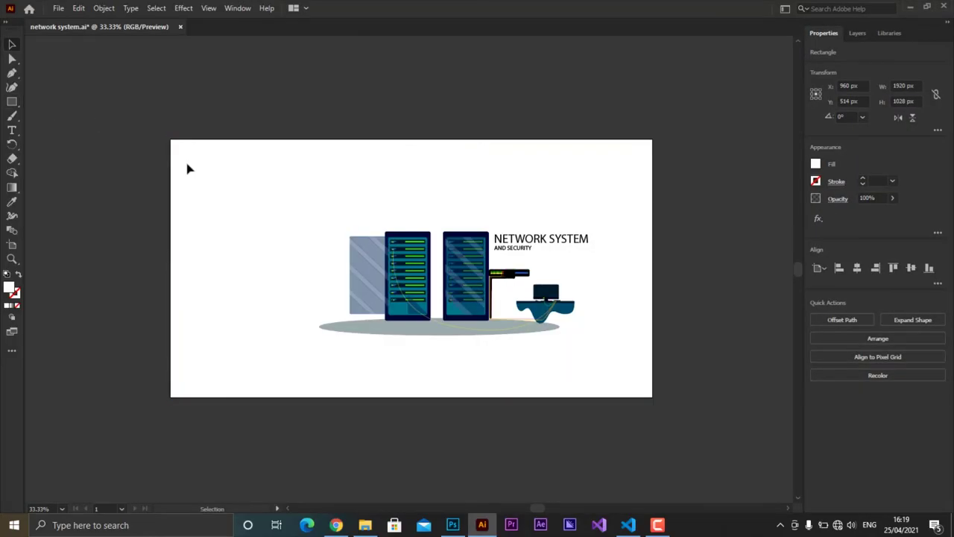
drag(366, 273, 366, 273)
click(104, 8)
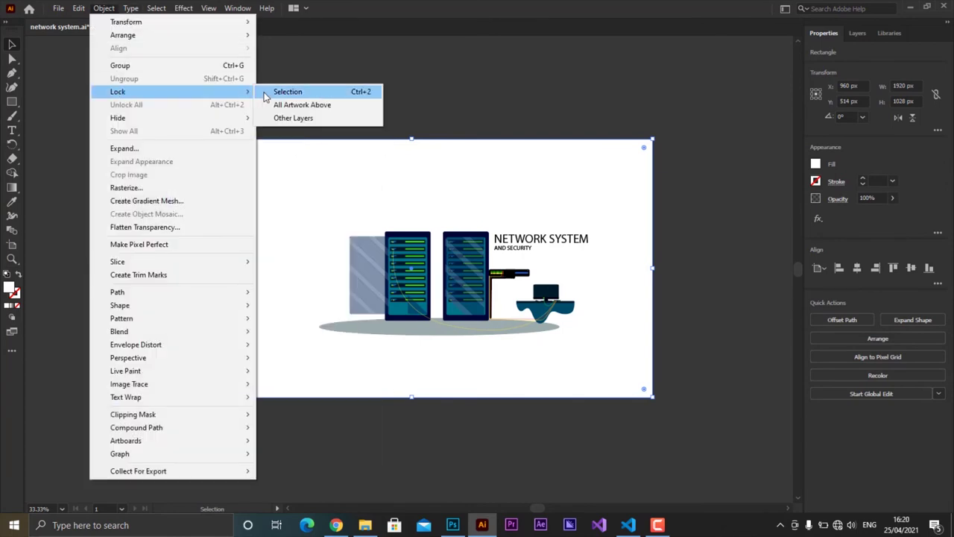
click(266, 96)
mouse_move(598, 351)
mouse_down()
mouse_move(317, 230)
mouse_move(449, 275)
mouse_move(415, 266)
mouse_up()
click(598, 354)
Export the artwork as JPEG network-system.jpg into the site's asset image folder.
click(58, 8)
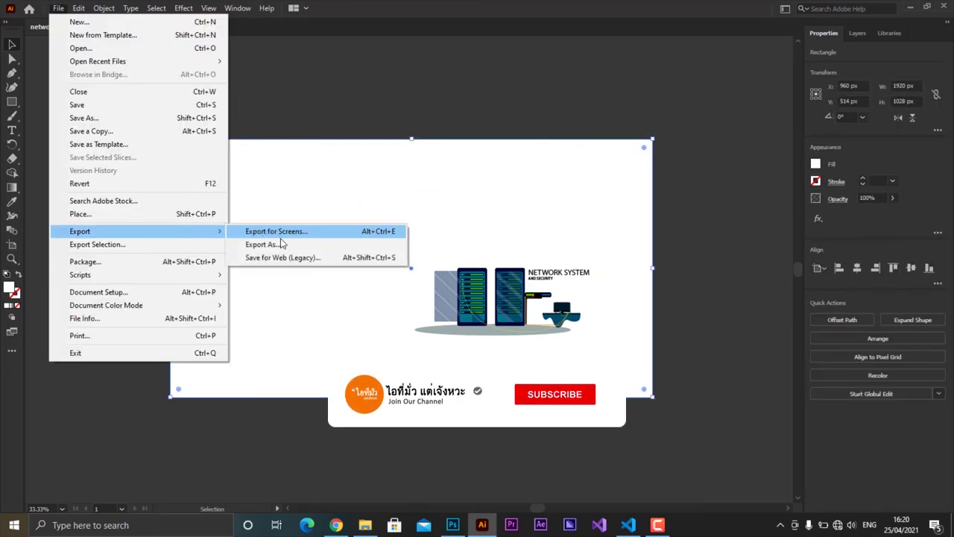
click(278, 243)
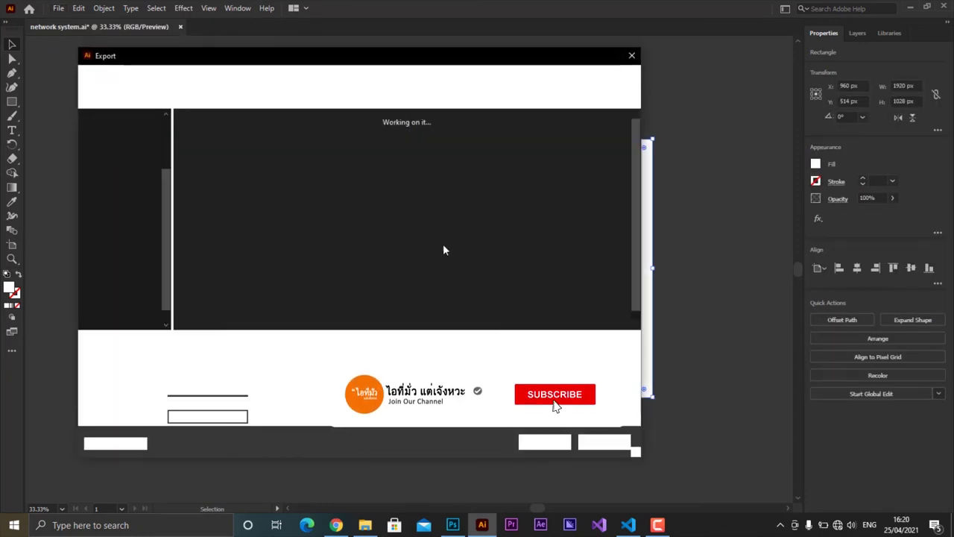
double_click(198, 161)
click(477, 172)
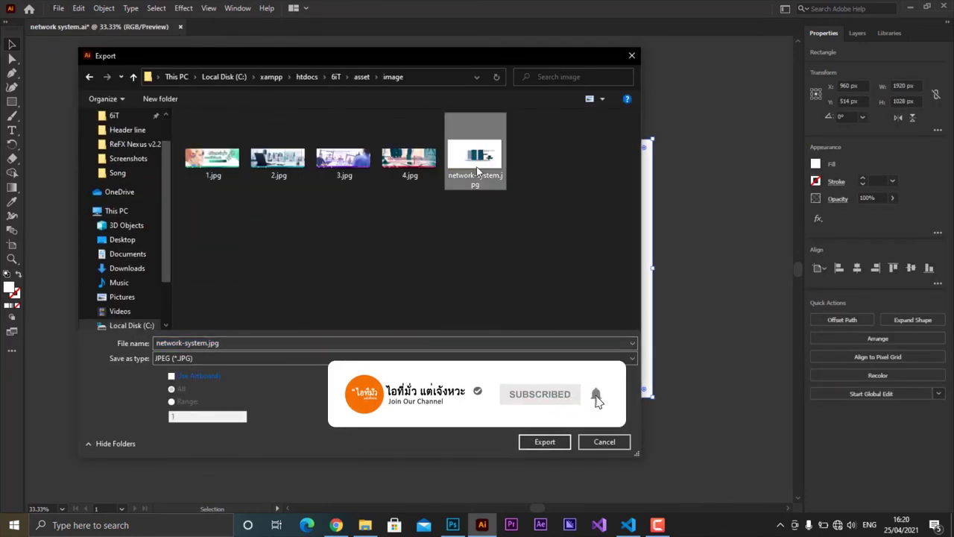
click(545, 441)
key(Return)
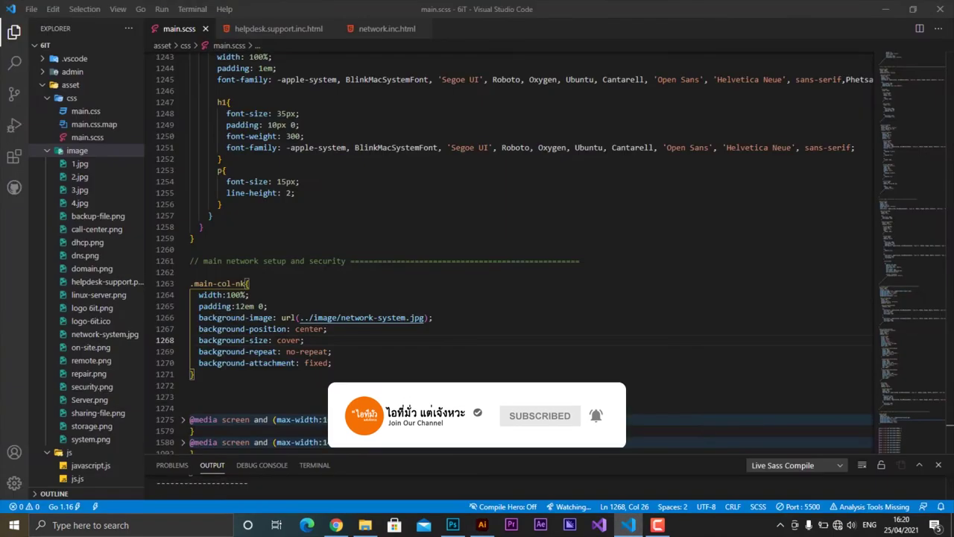
key(alt+Tab)
Move from the code editor back to Photoshop.
click(629, 525)
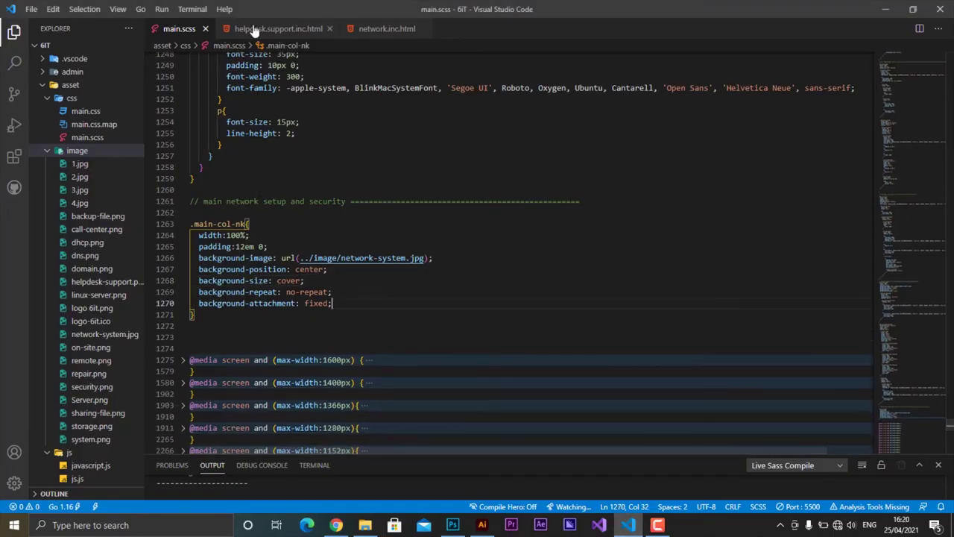
click(452, 525)
scroll(410, 264, down, 3)
scroll(320, 183, up, 3)
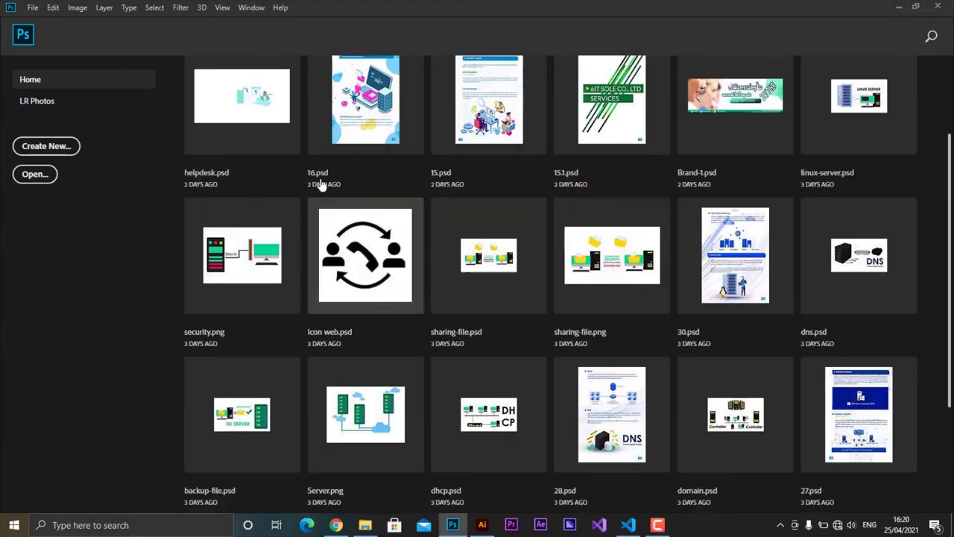
Browse to the JPG page-preview folder inside Header line > Final LAO 11-03.
key(ctrl+o)
click(372, 338)
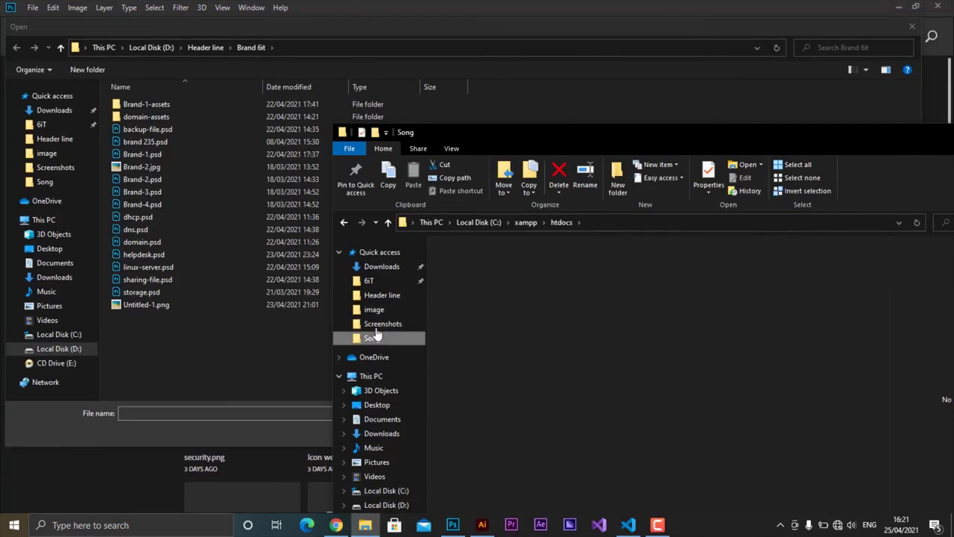
click(374, 309)
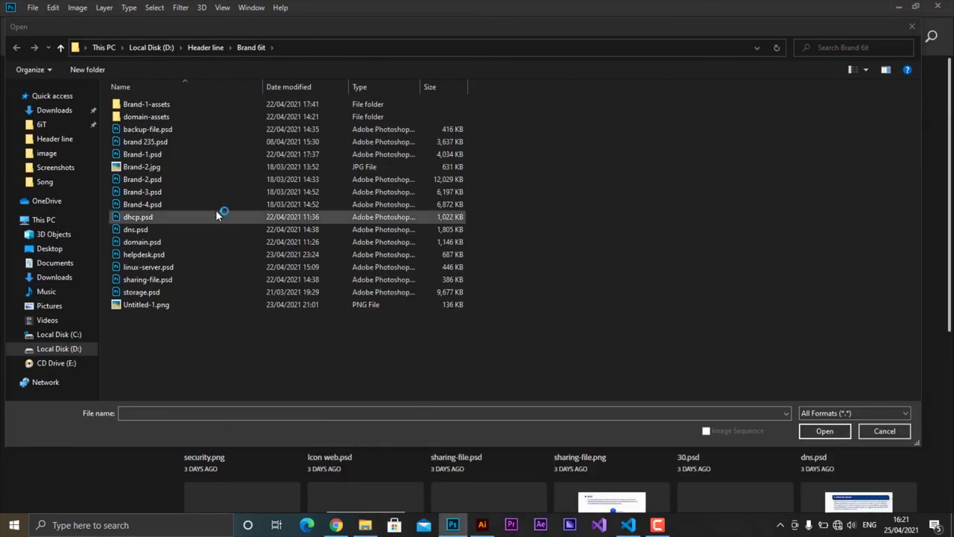
double_click(657, 280)
double_click(464, 269)
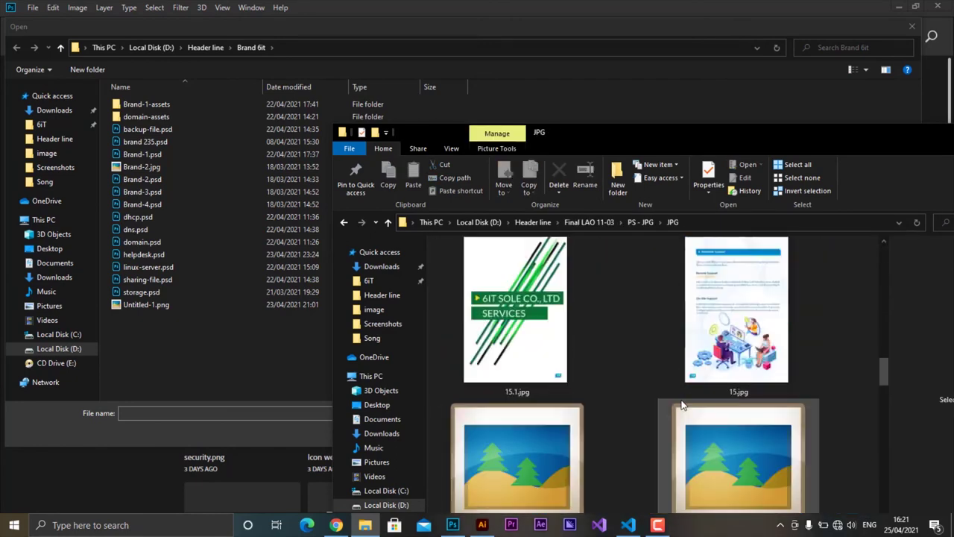
Preview pages 21.jpg and 19.jpg to find the Network Setup page.
scroll(656, 405, down, 10)
scroll(656, 405, down, 1)
scroll(656, 405, down, 1)
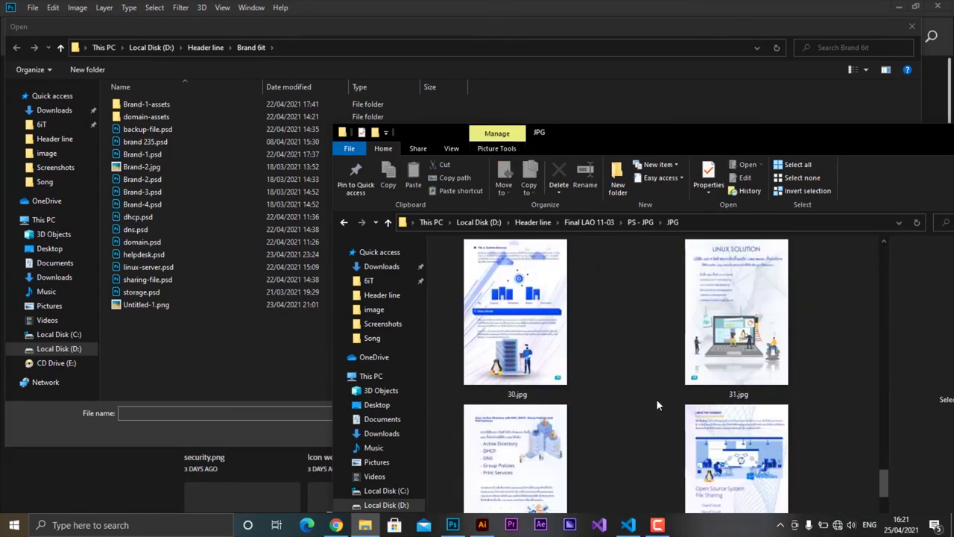
scroll(656, 404, up, 1)
scroll(656, 398, up, 2)
scroll(656, 399, up, 2)
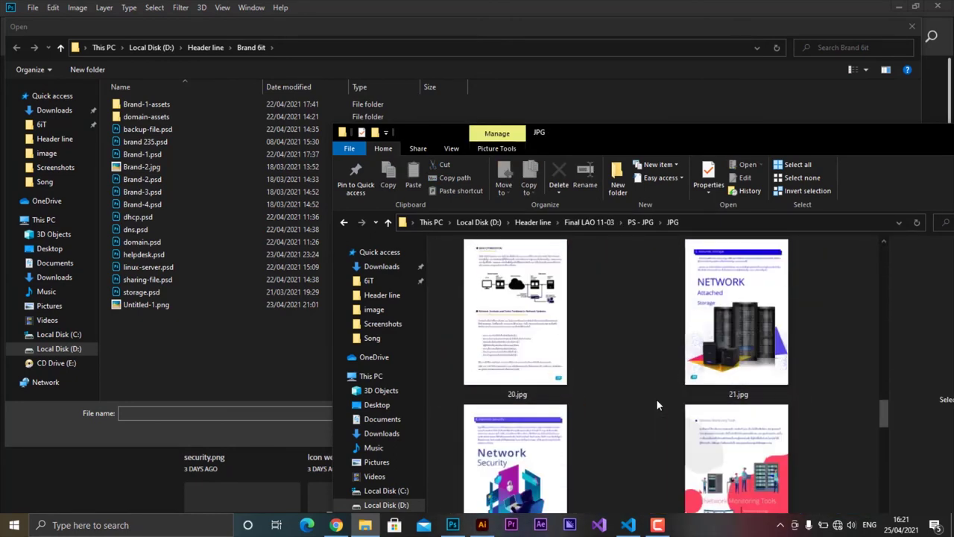
double_click(671, 370)
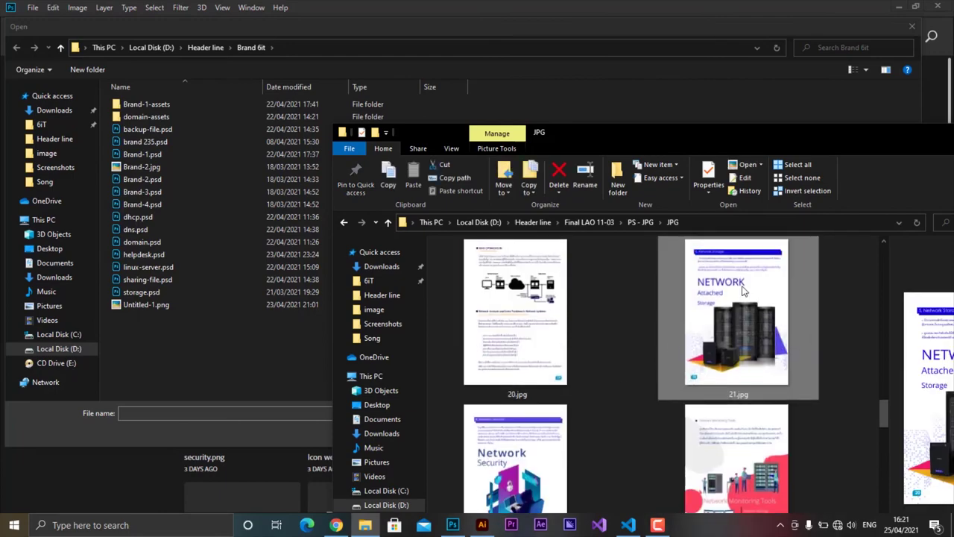
scroll(531, 325, up, 2)
scroll(531, 326, down, 1)
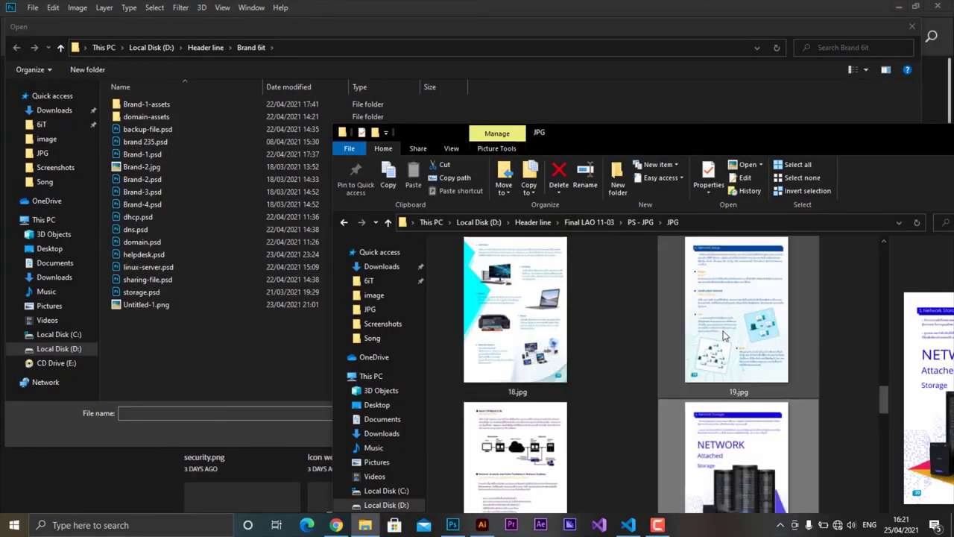
double_click(727, 320)
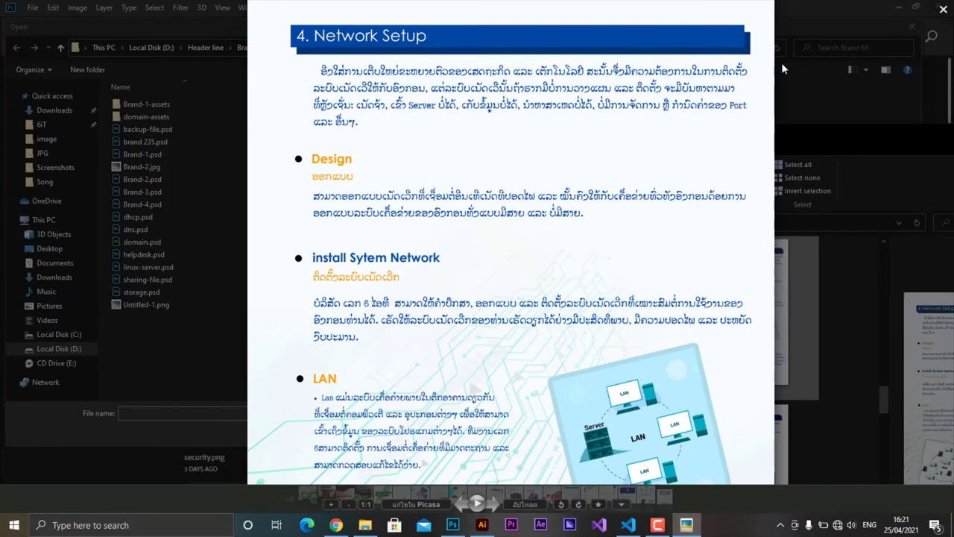
click(783, 69)
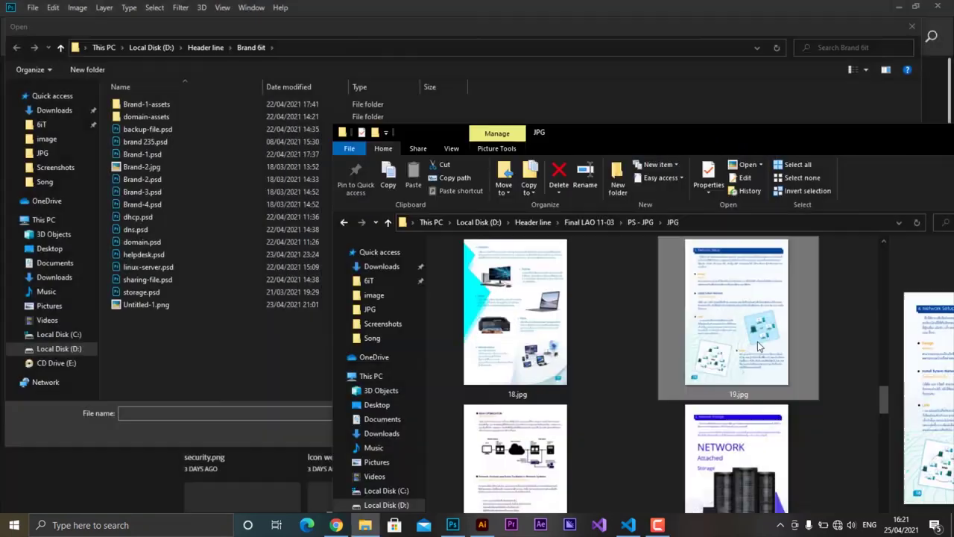
Open the Network Setup document 19.psd from the PS - JPG folder.
click(198, 55)
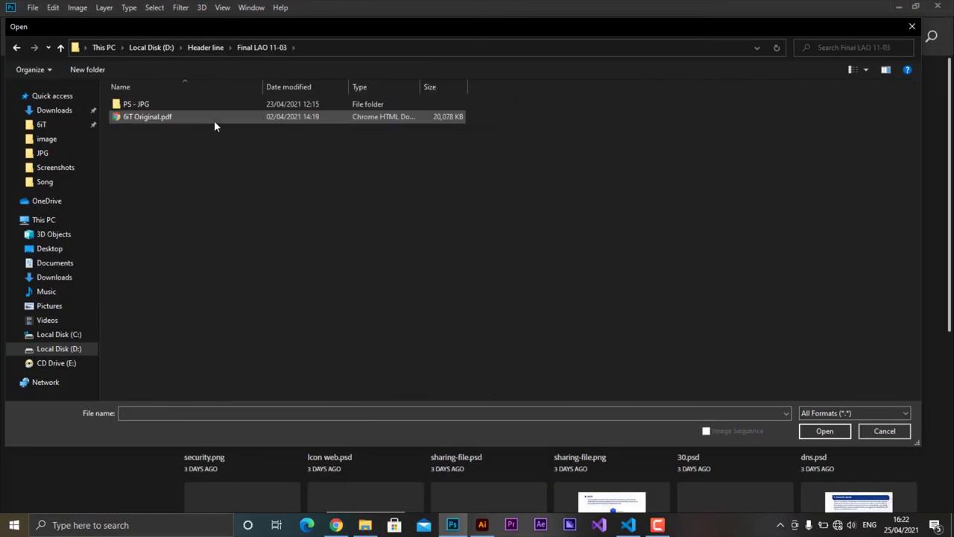
double_click(187, 103)
double_click(743, 193)
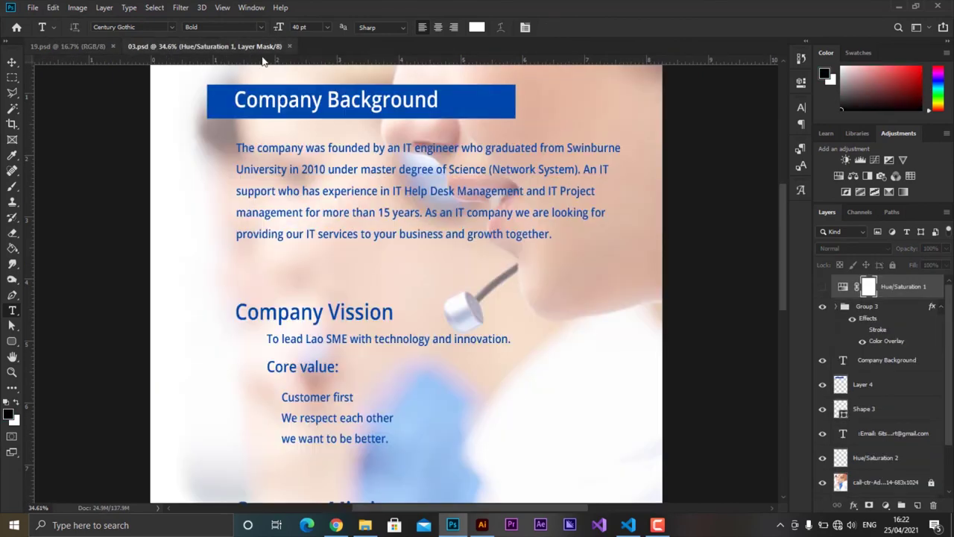
key(ctrl+Tab)
Select the whole Lao paragraph under Network Setup, then show helpdesk.support.inc.html in Visual Studio Code.
scroll(390, 96, up, 2)
click(458, 157)
key(ctrl+a)
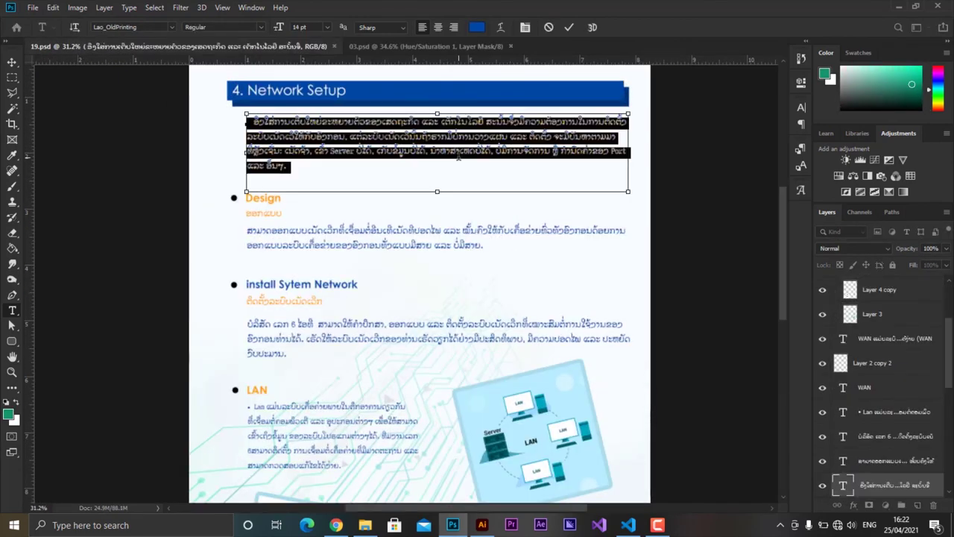
click(629, 525)
click(278, 29)
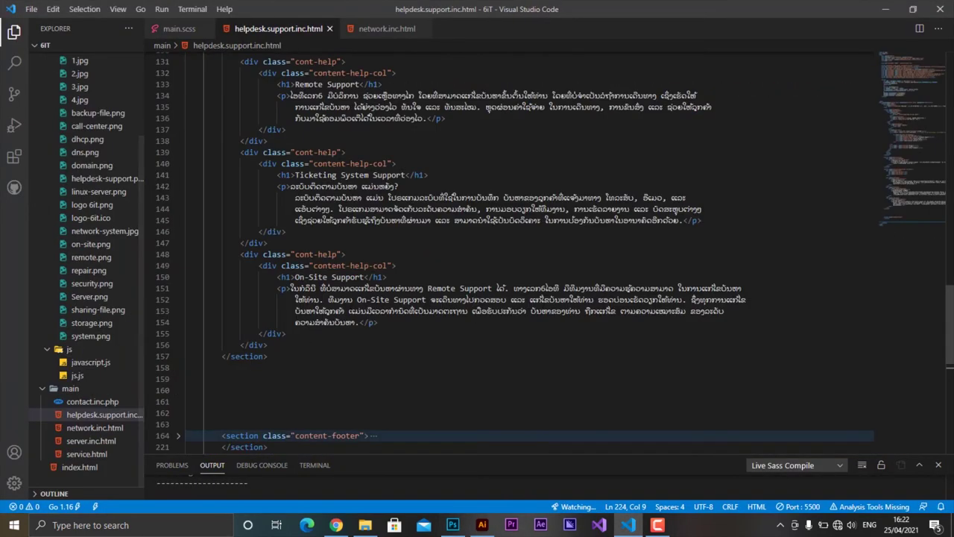
Paste the Lao paragraph into network.inc.html and select the main-content-col-nk class name.
click(328, 28)
key(ctrl+v)
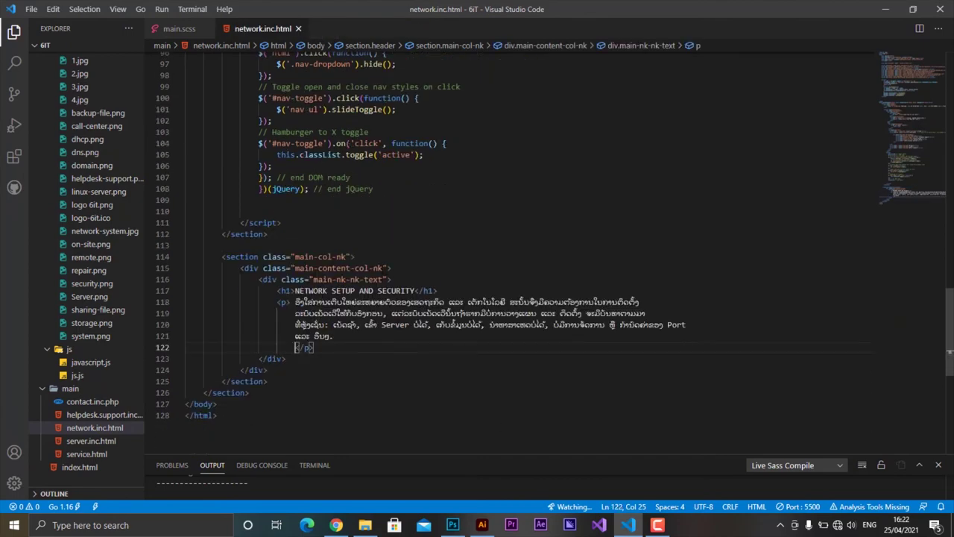
drag(385, 268, 297, 267)
key(ctrl+c)
In main.scss, add a nested .main-content-col-nk rule with font-size:45px and a font-family line.
click(179, 29)
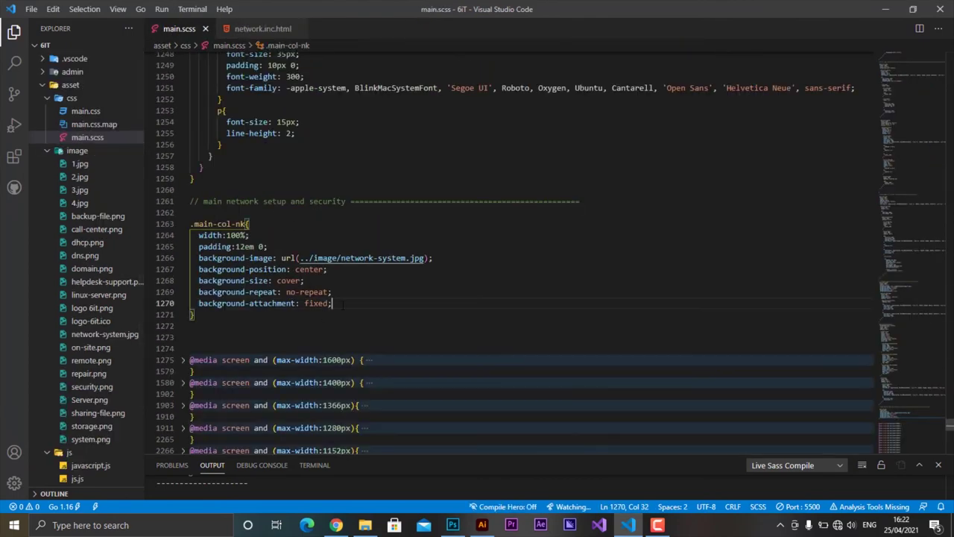
key(Return)
key(Return)
text(.)
key(ctrl+v)
text({)
key(Return)
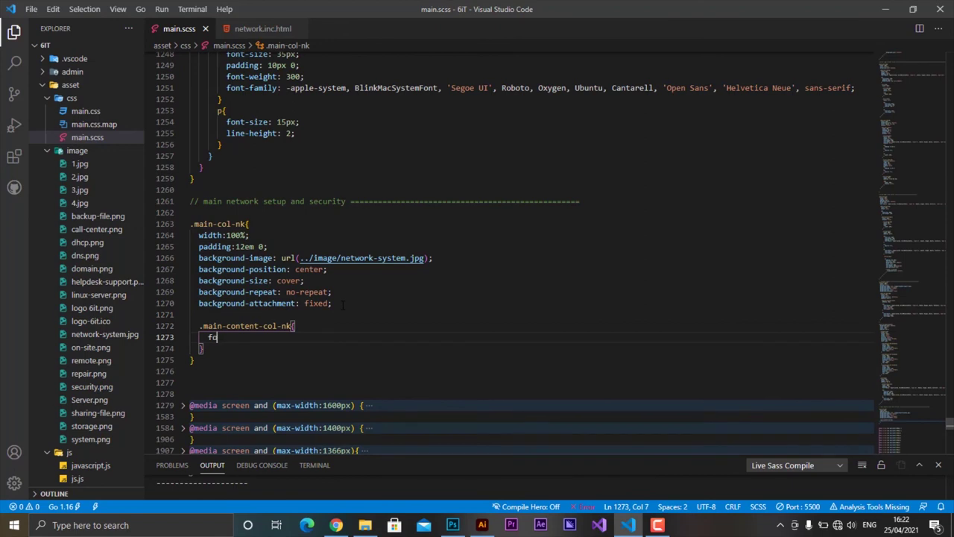
text(size:45px;)
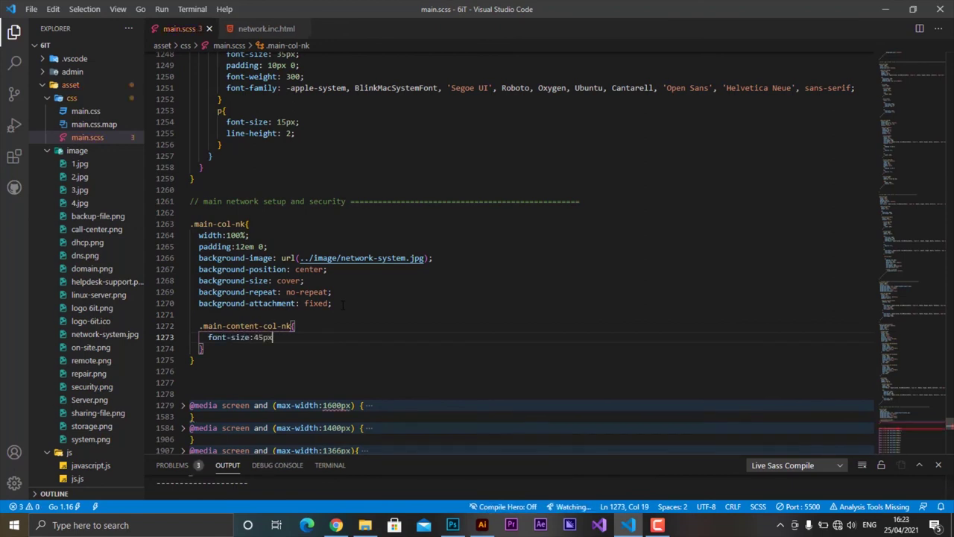
key(Return)
text(nt-f)
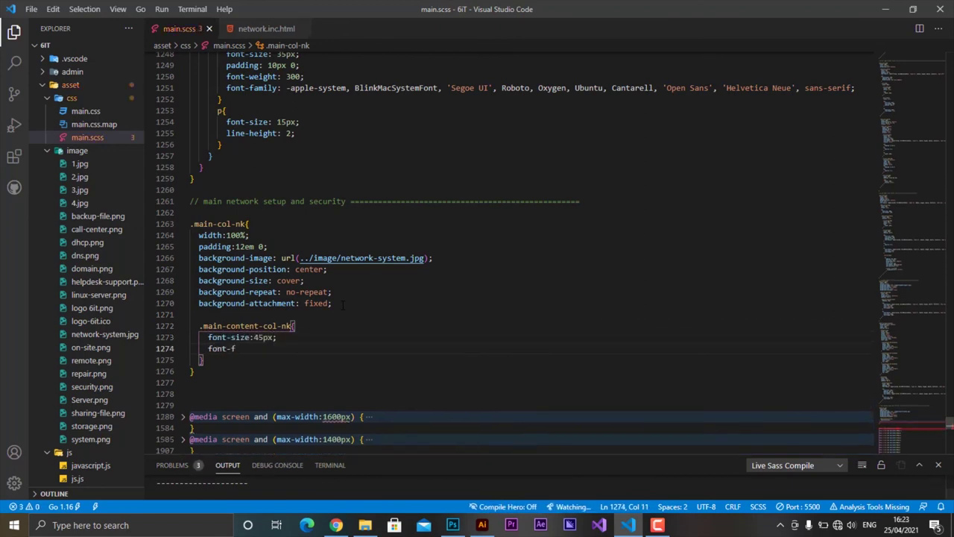
text(amily:;)
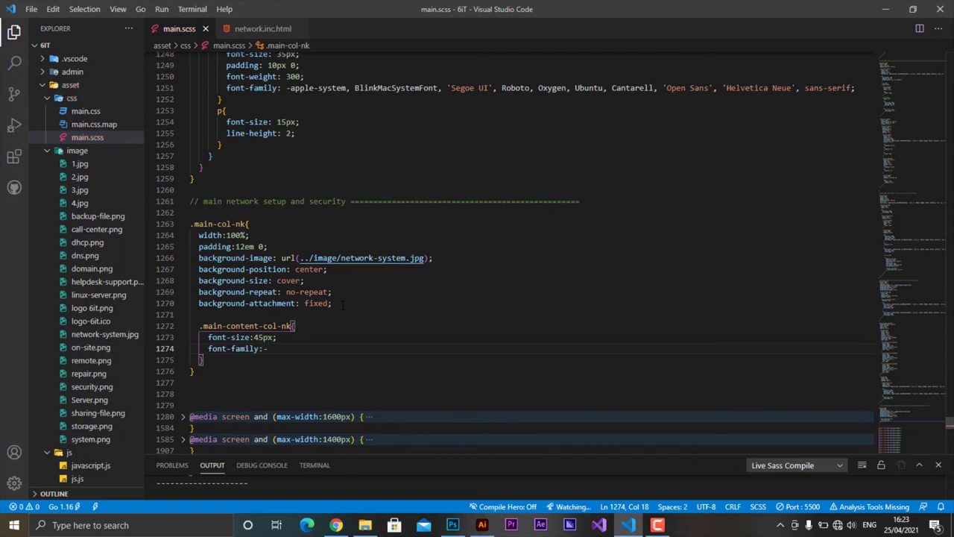
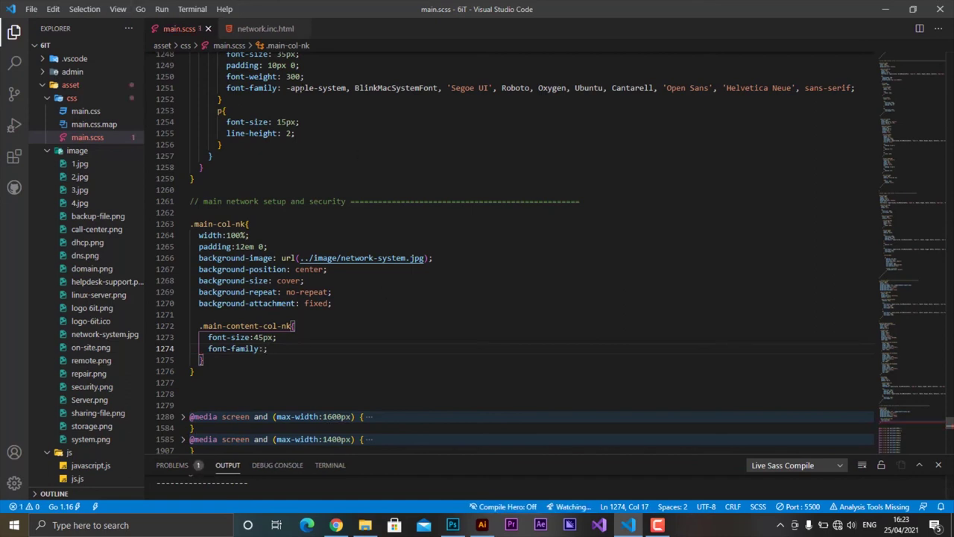
Paste the full system font stack as .main-content-col-nk's font-family and reload the network page preview.
key(shift+Right)
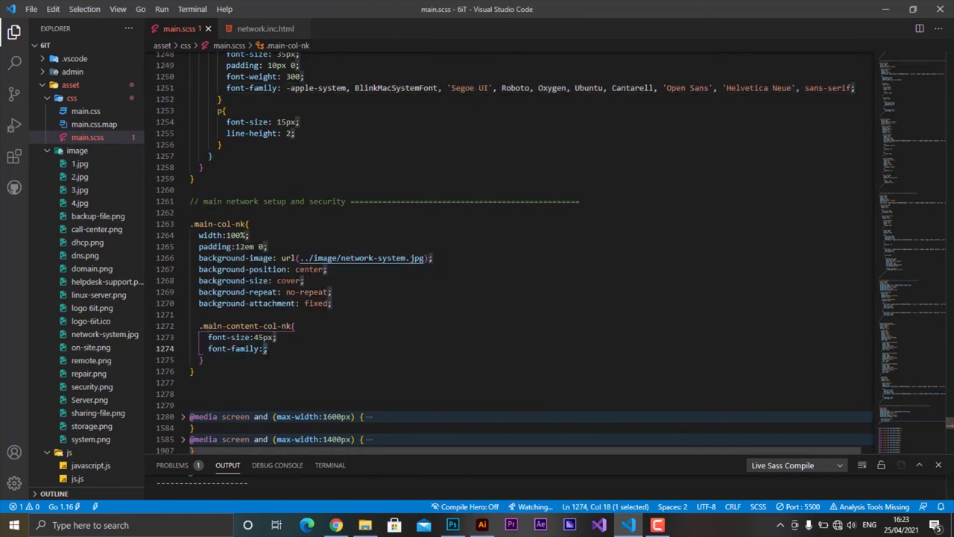
text(-apple-system, BlinkMacSystemFont, 'Segoe UI', Roboto, Oxygen, Ubuntu, Cantarell, 'Open Sans', 'Helvetica Neue', sans-serif;)
click(336, 524)
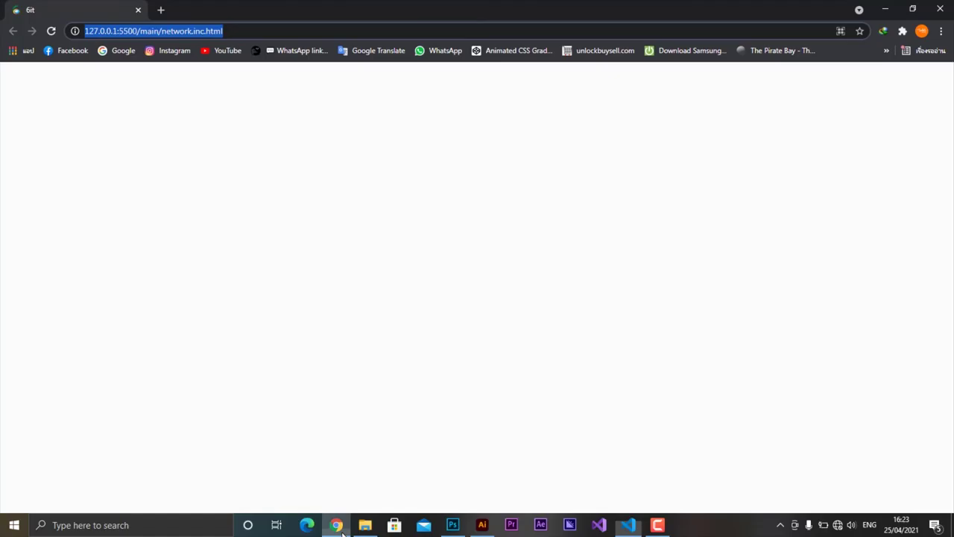
key(alt+Tab)
key(alt+Tab)
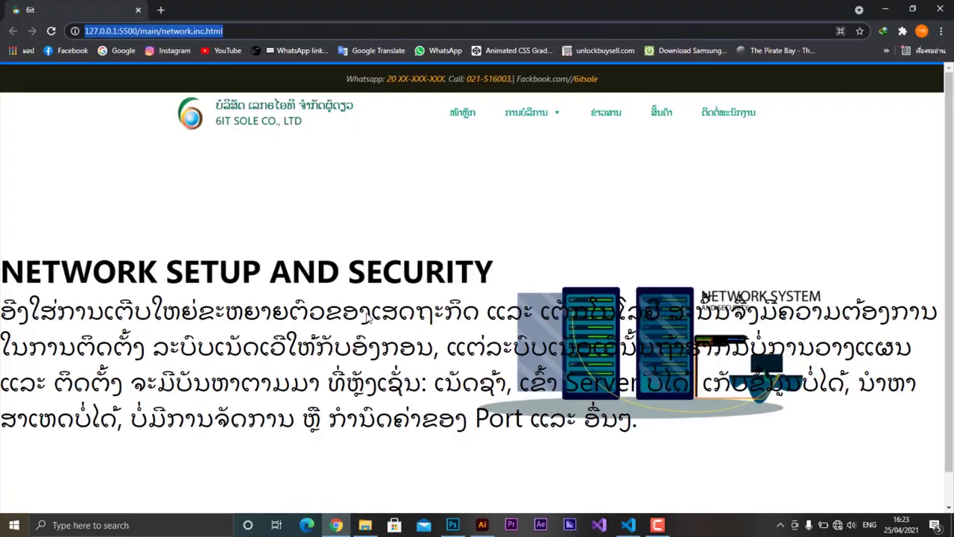
scroll(714, 379, down, 1)
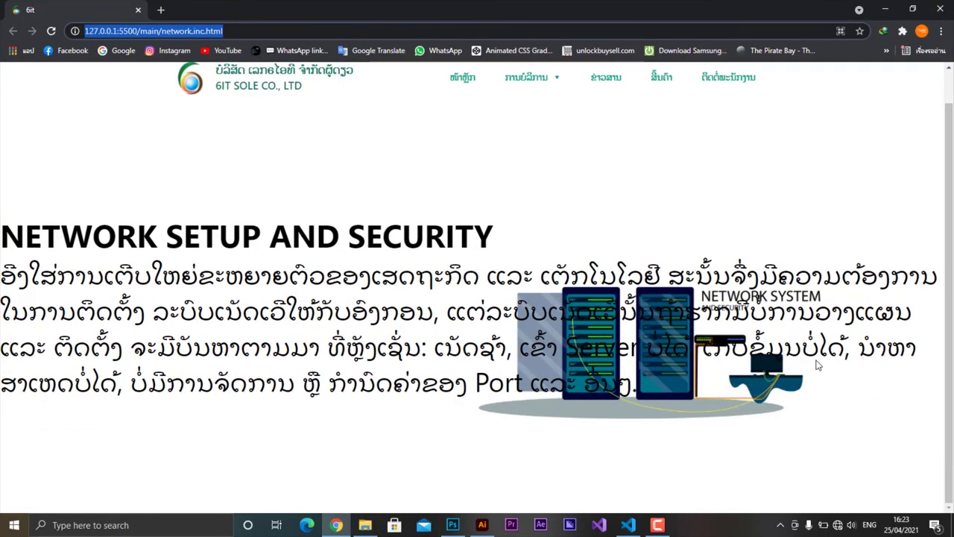
click(638, 527)
Replace the 45px font-size with padding:2em, width:80% and margin:auto.
drag(208, 337, 295, 336)
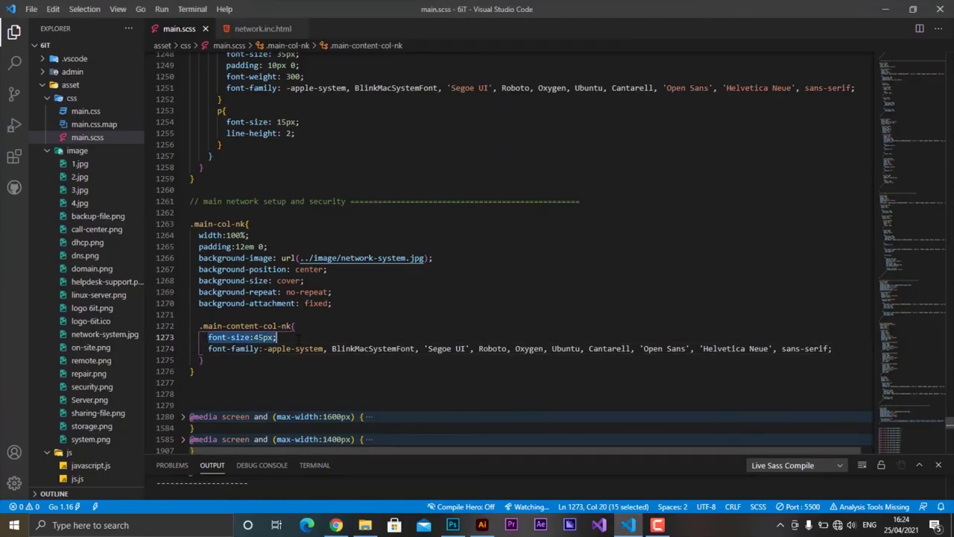
key(BackSpace)
text(pa)
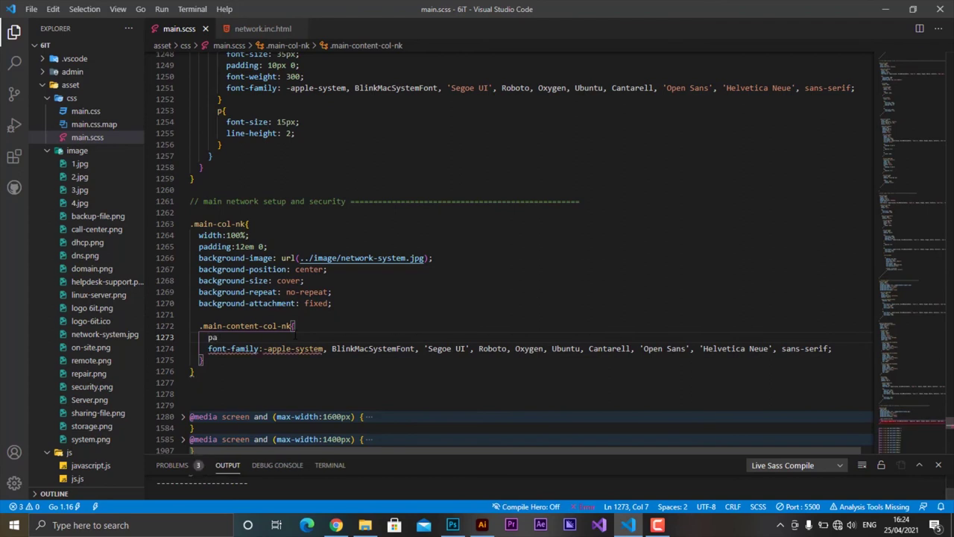
text(dding:2em)
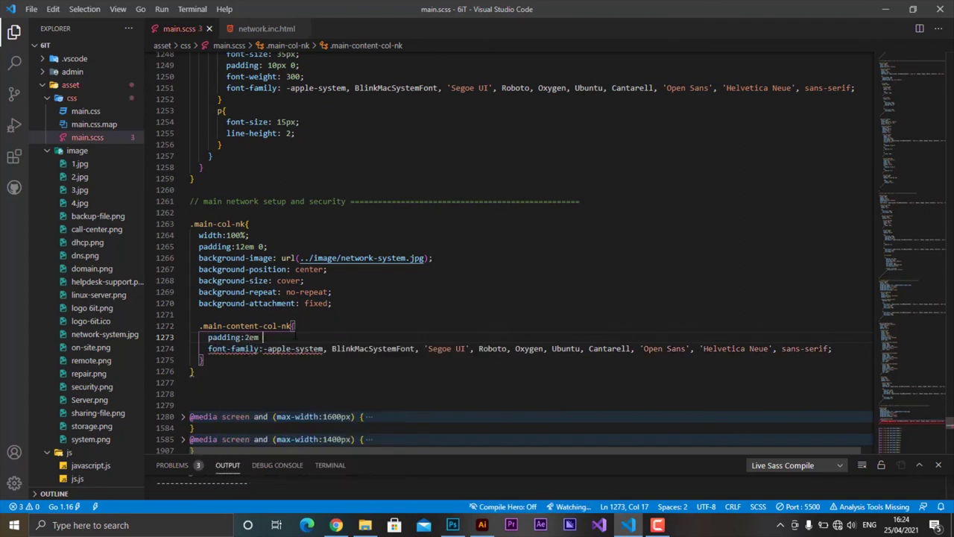
key(BackSpace)
text(;)
key(Return)
text(:)
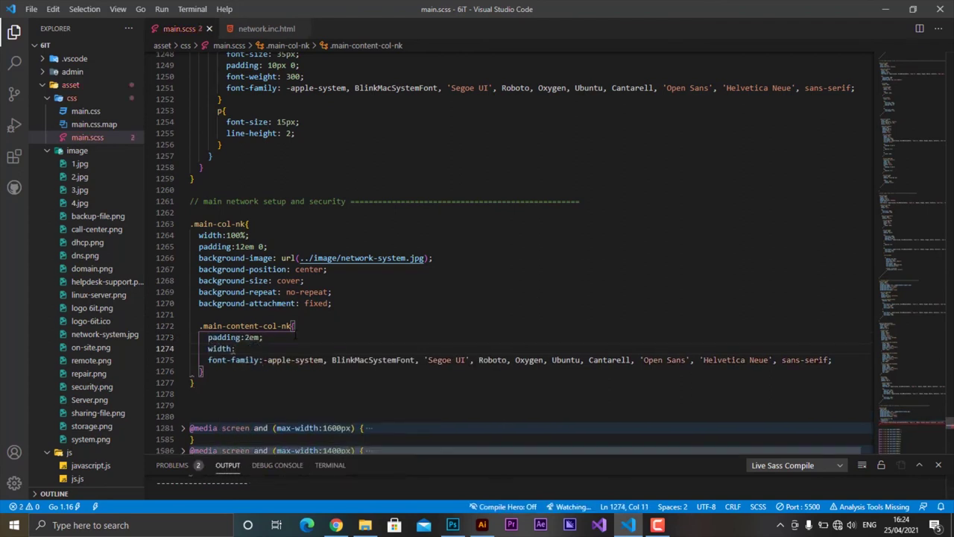
text(80%;)
key(Return)
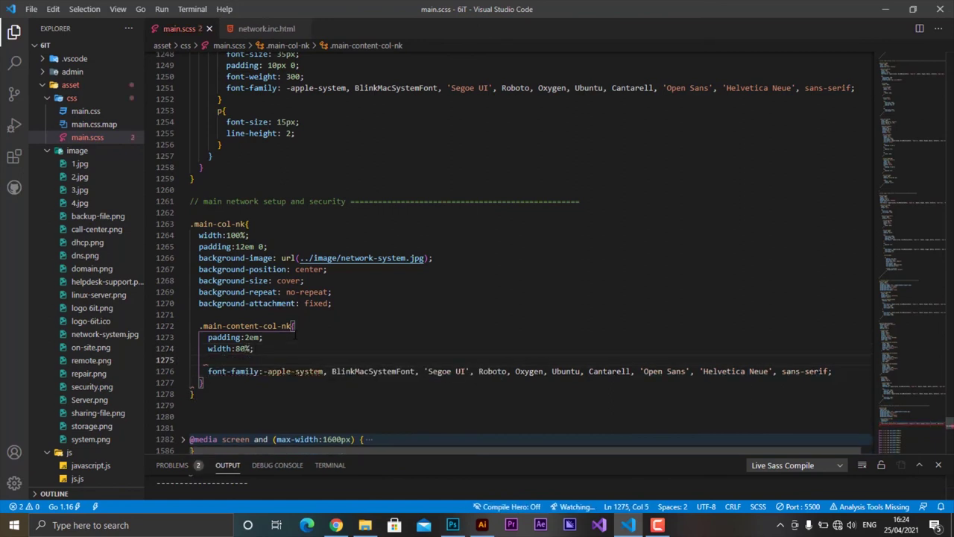
text(margin:au)
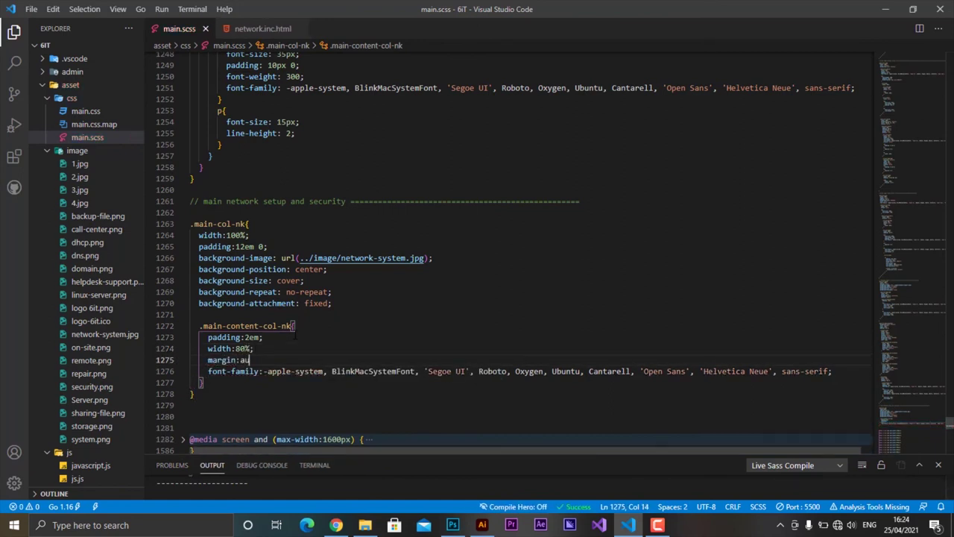
text(to;)
Save main.scss and copy the main-nk-nk-text class name from network.inc.html.
click(200, 383)
key(Return)
key(Return)
key(Up)
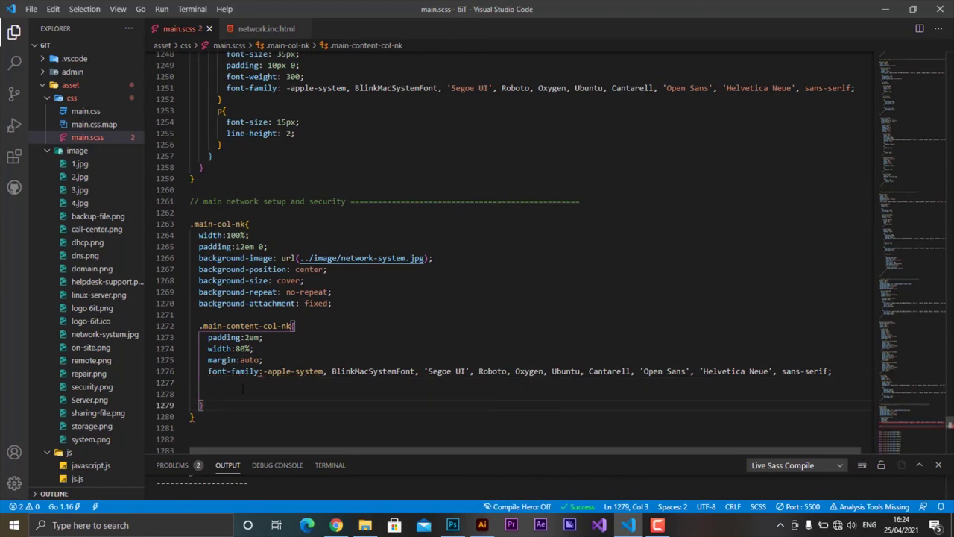
key(ctrl+s)
click(255, 30)
double_click(347, 279)
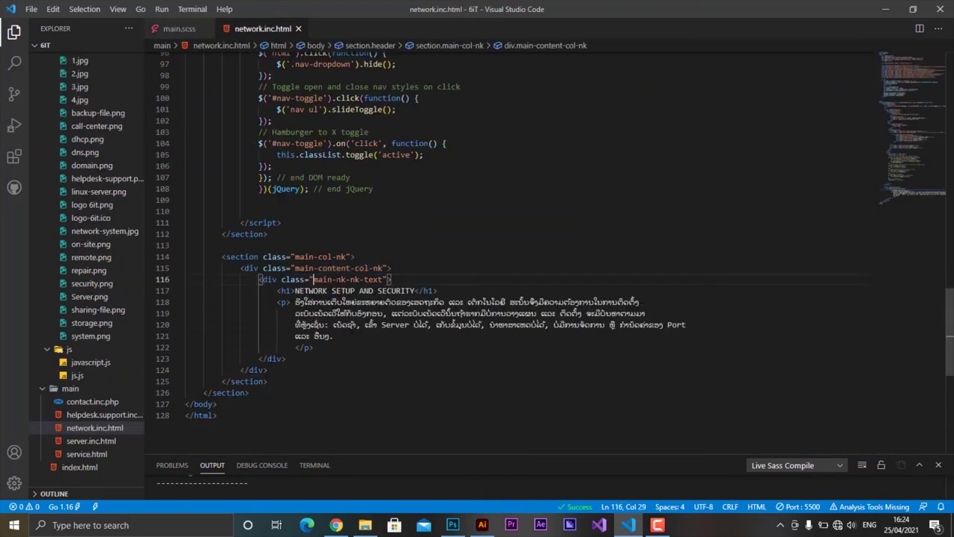
click(186, 30)
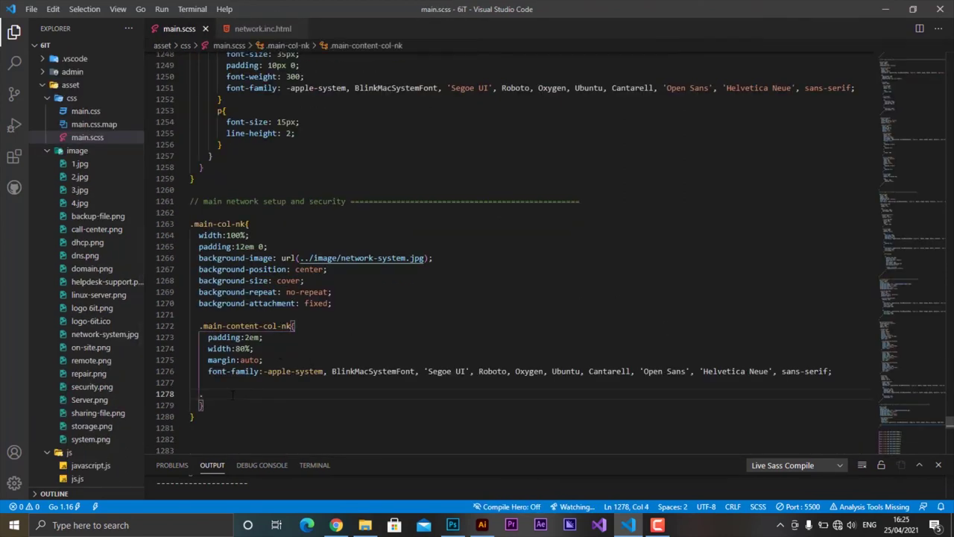
Paste main-nk-nk-text as a nested selector containing an h1 rule with 45px font-size.
text(.main-nk-nk-text)
text({)
key(Return)
text(pa)
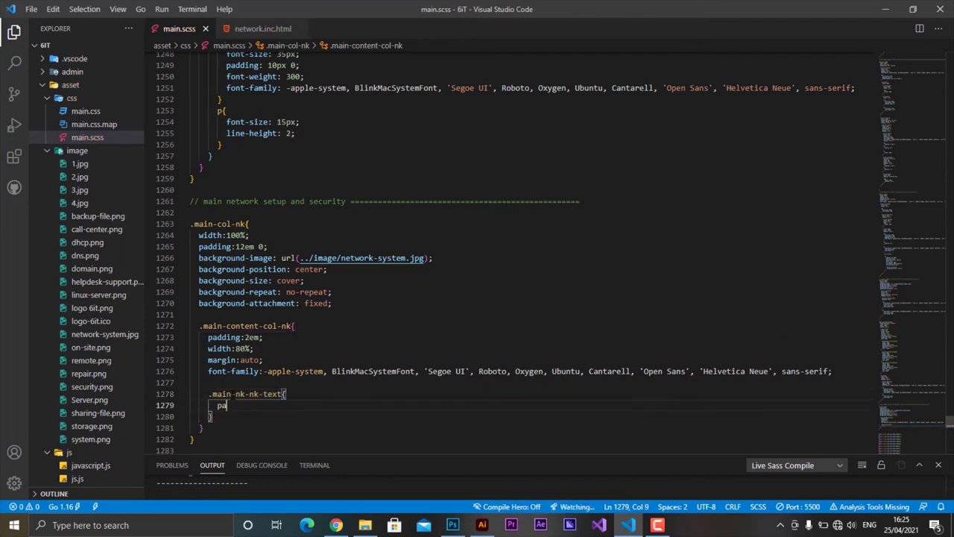
text(fon)
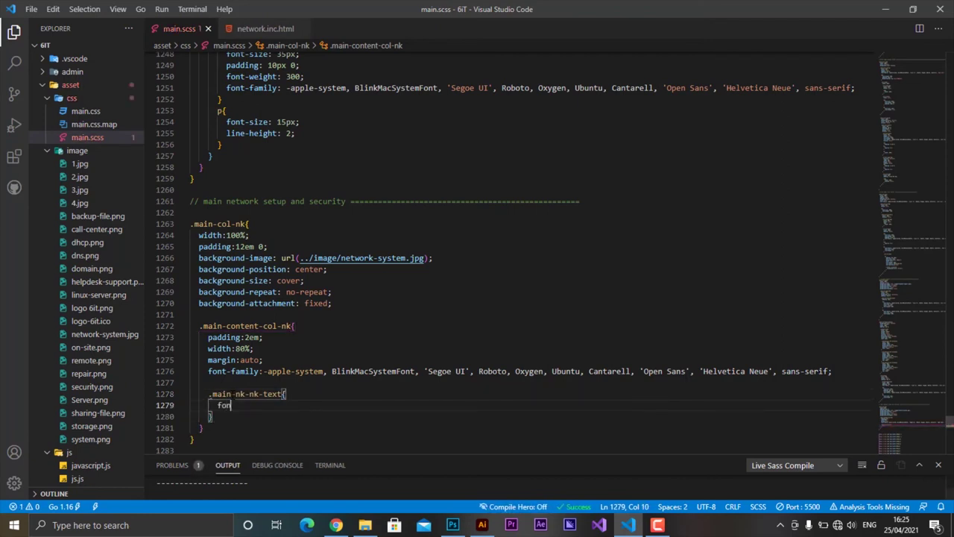
key(Return)
text(h1)
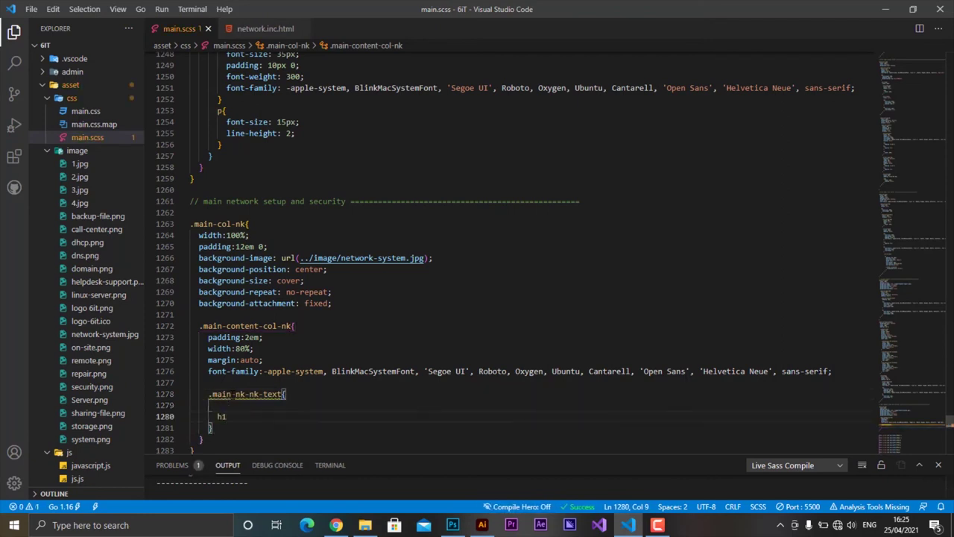
text({)
key(Return)
text(font-size:45px;)
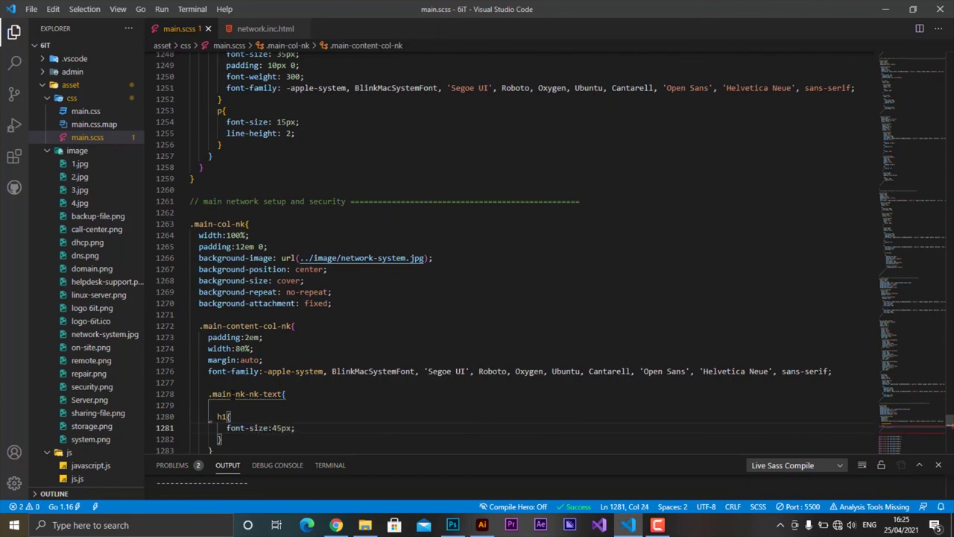
Add font-weight:400 and 15px 0 padding to the h1 rule.
key(Return)
text(font-weight:)
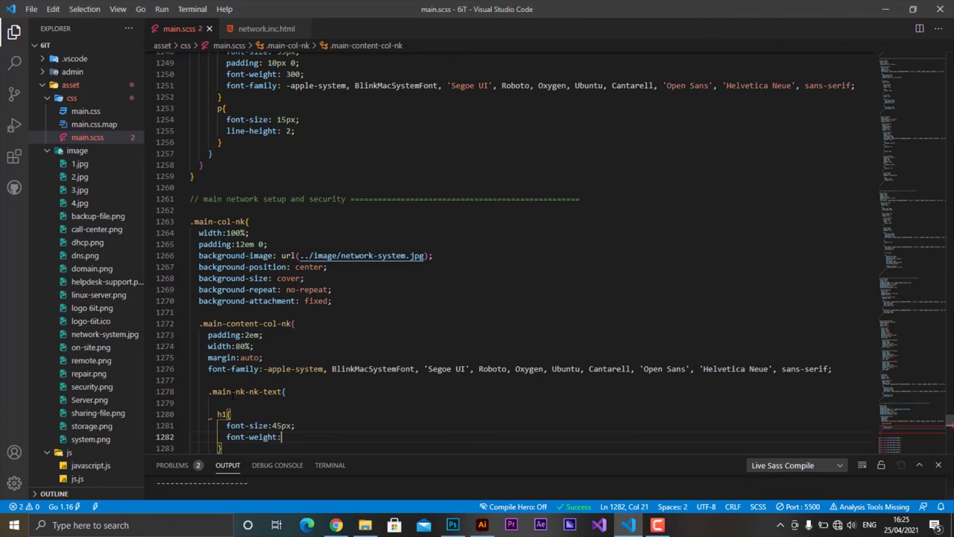
text(400;)
key(Return)
text(padding:15px 0;)
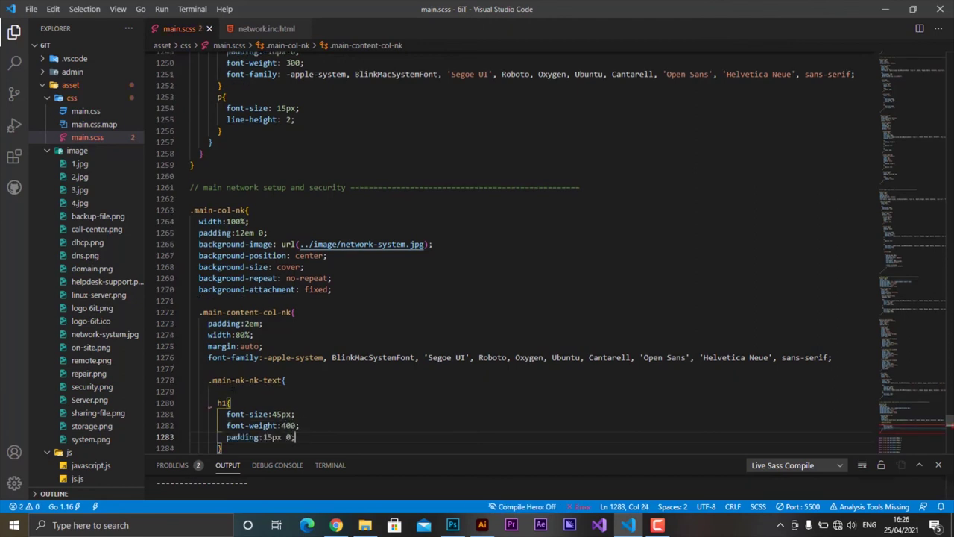
key(Down)
key(Return)
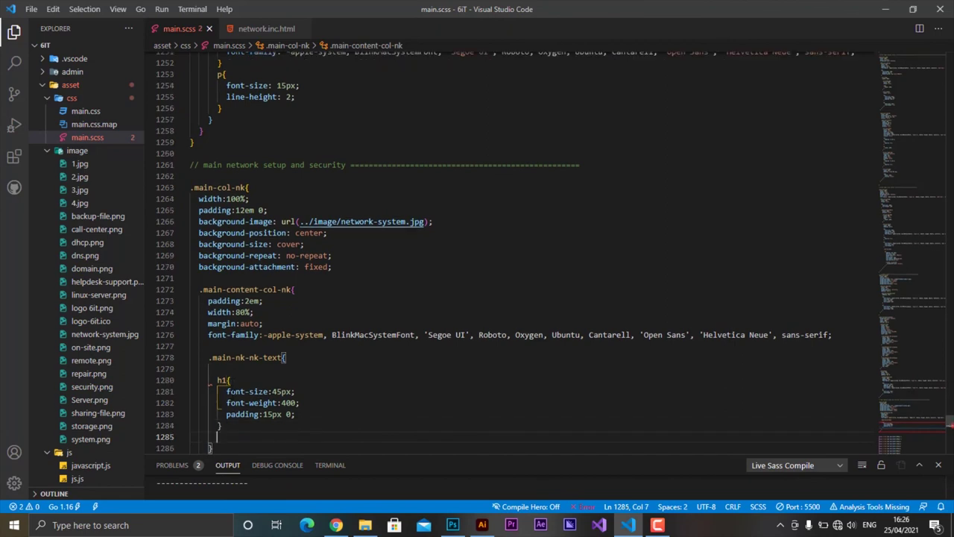
Remove the font-weight:400 declaration from the h1 rule.
click(276, 403)
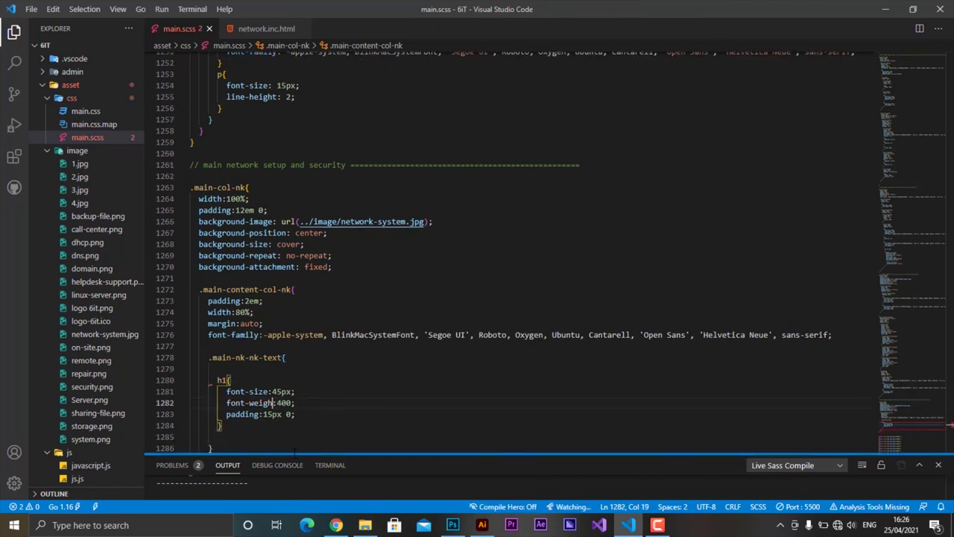
key(BackSpace)
key(BackSpace)
key(BackSpace)
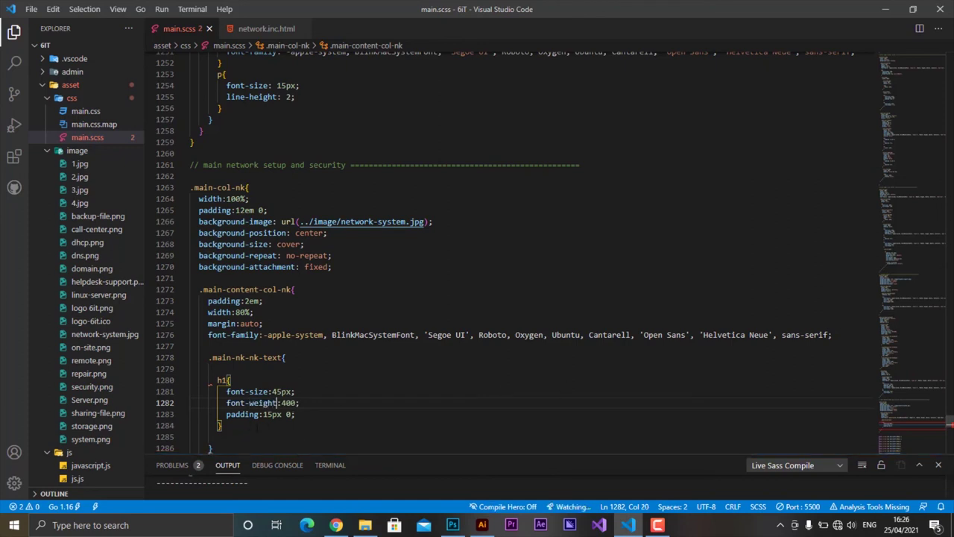
click(317, 437)
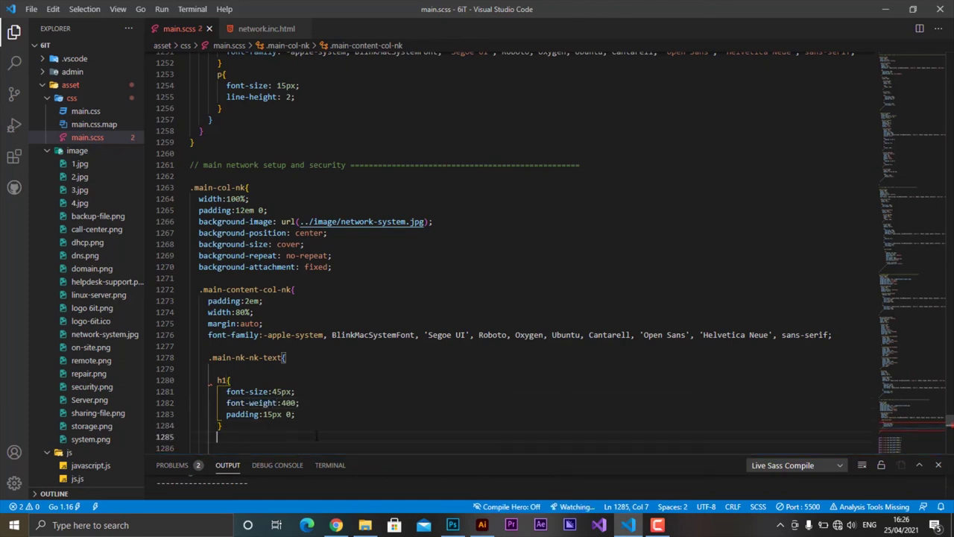
scroll(317, 437, down, 2)
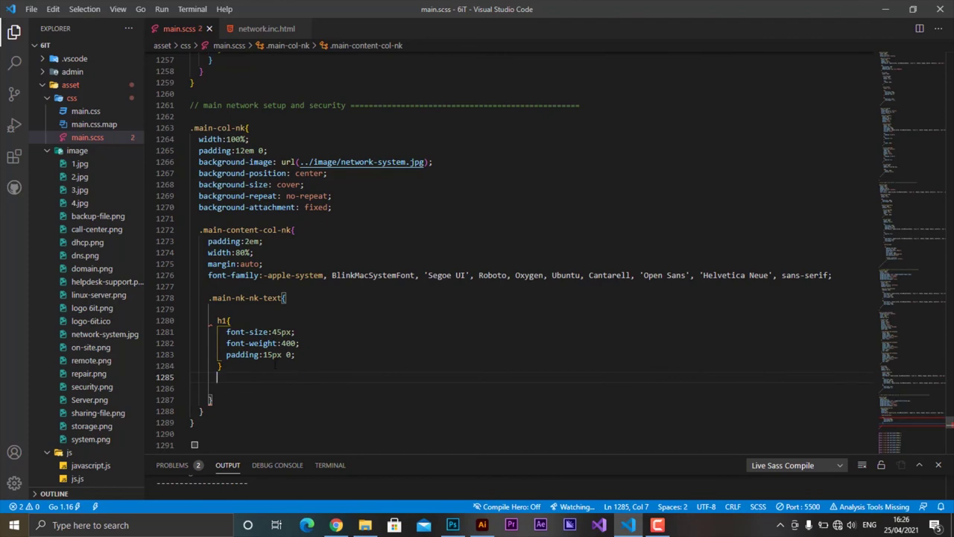
drag(317, 332, 317, 344)
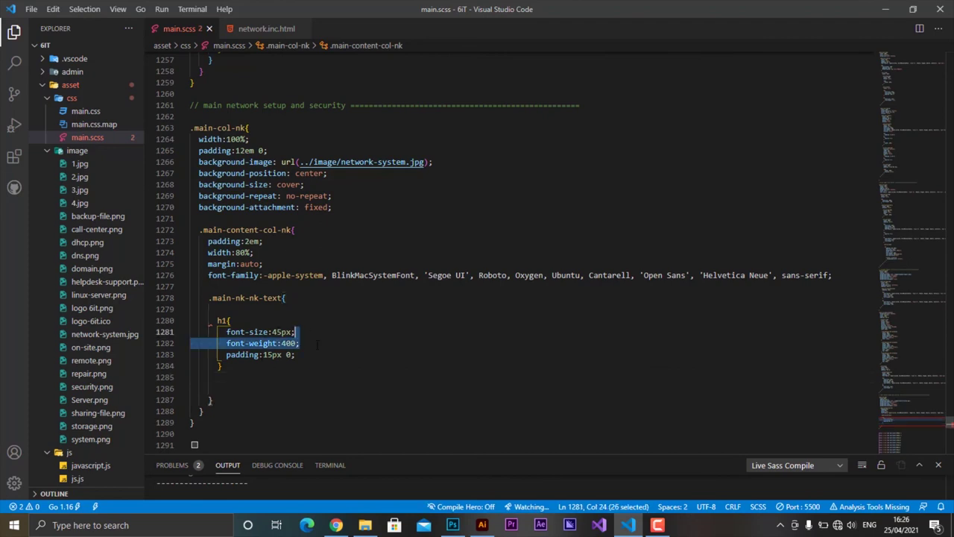
key(BackSpace)
Hide the Sass compile output and check the heading in the browser preview.
click(77, 150)
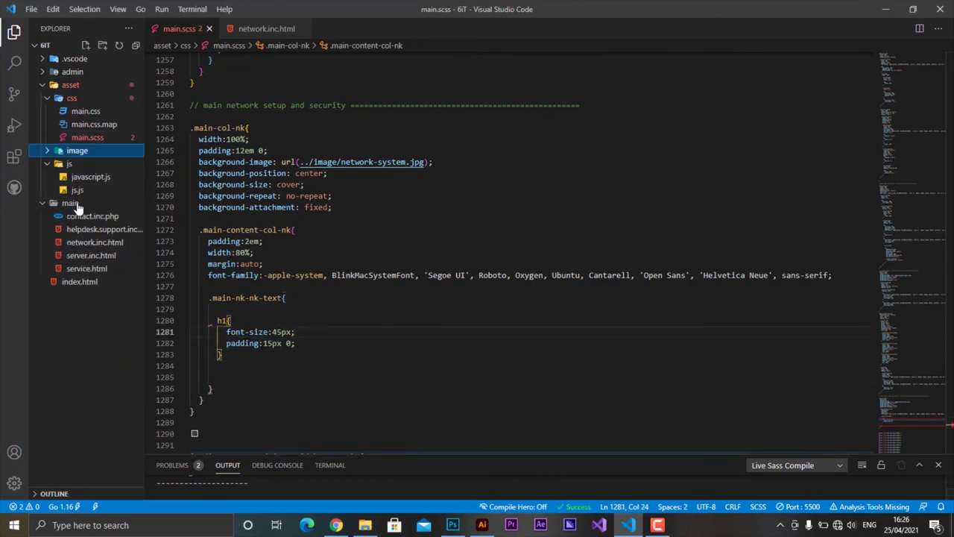
click(266, 28)
click(179, 29)
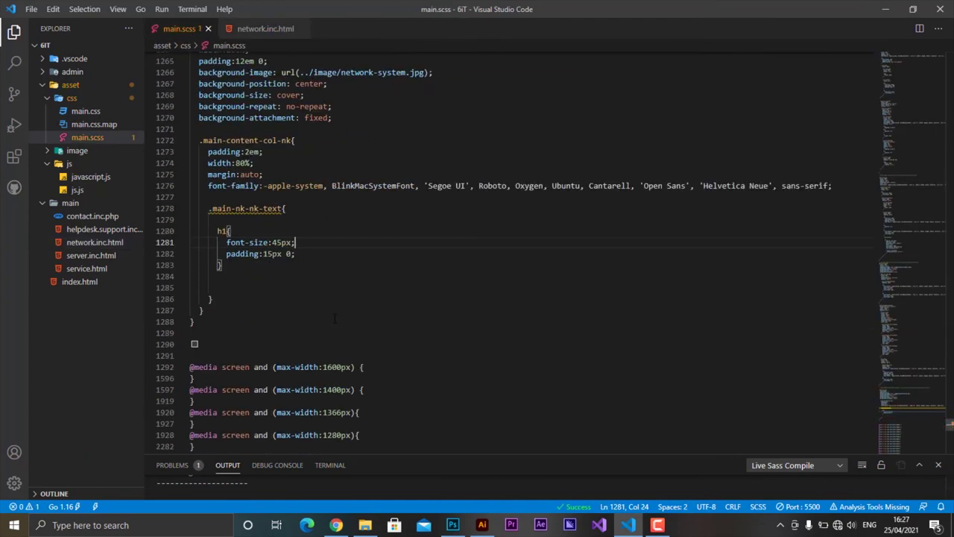
scroll(332, 319, up, 3)
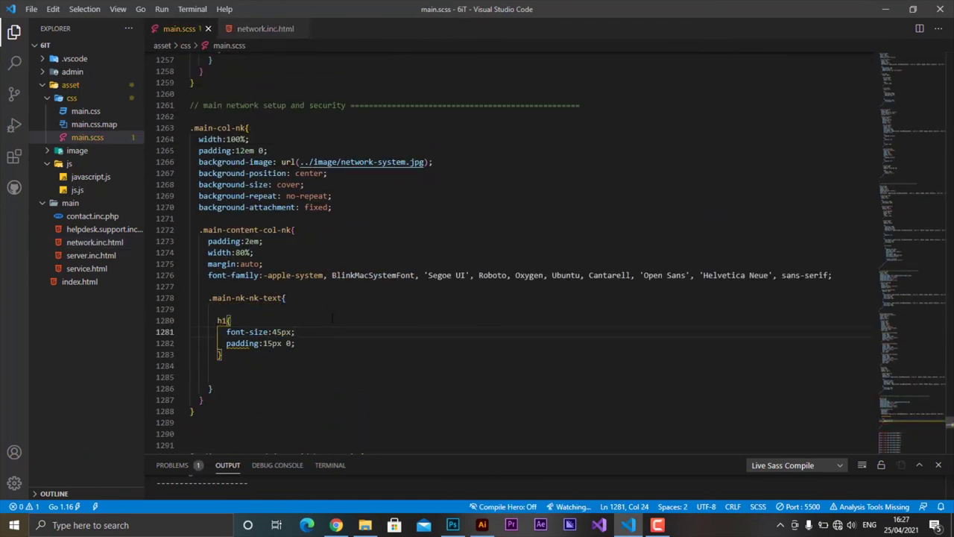
scroll(440, 417, down, 2)
drag(443, 457, 458, 349)
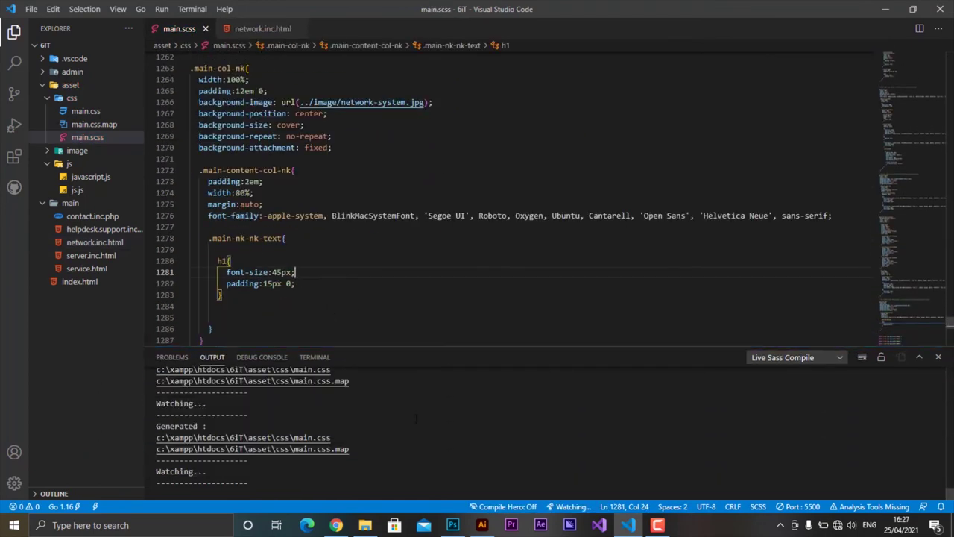
click(938, 357)
key(alt+Tab)
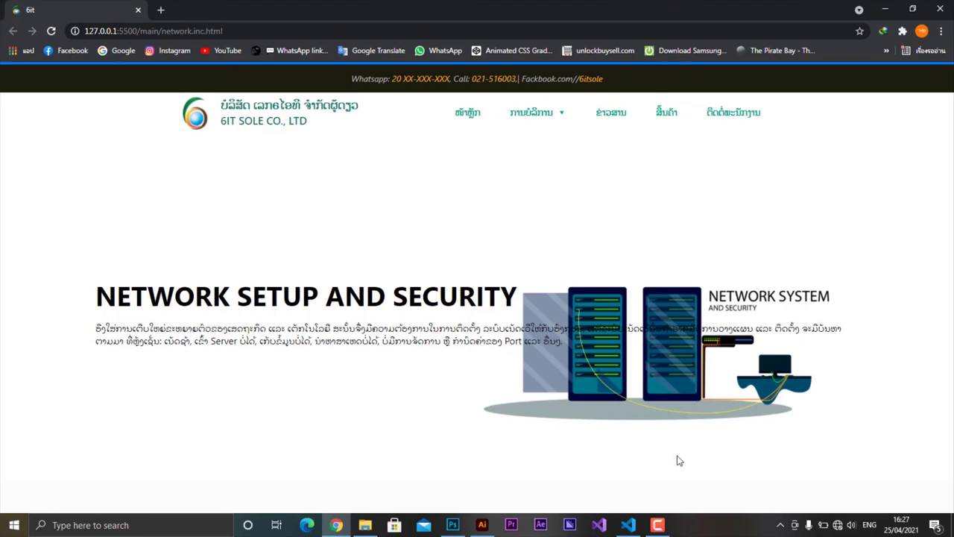
click(628, 524)
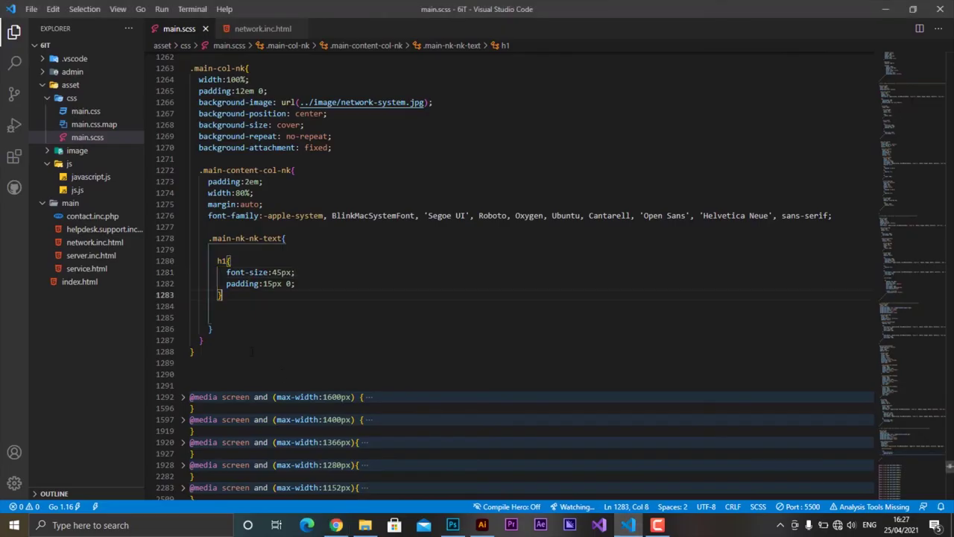
Add a nested p rule with 50px width, 15px font-size and Phetsarath OT font-family.
text(p{)
key(Return)
text(wi)
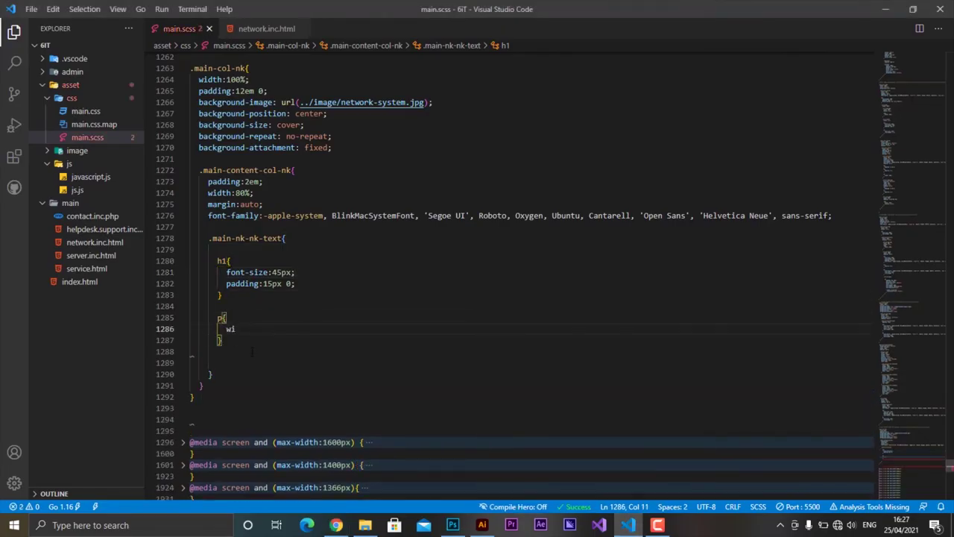
text(dth:)
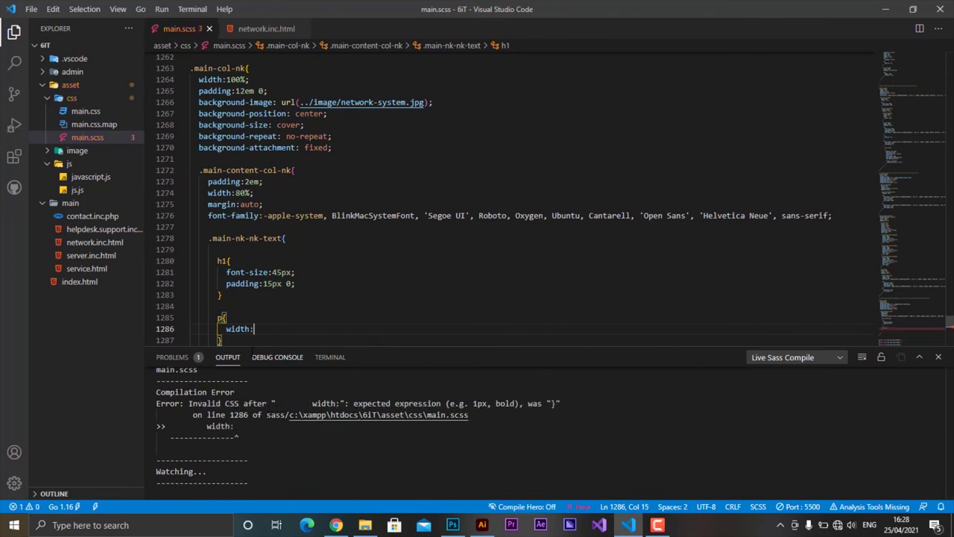
text(50)
key(Return)
key(Return)
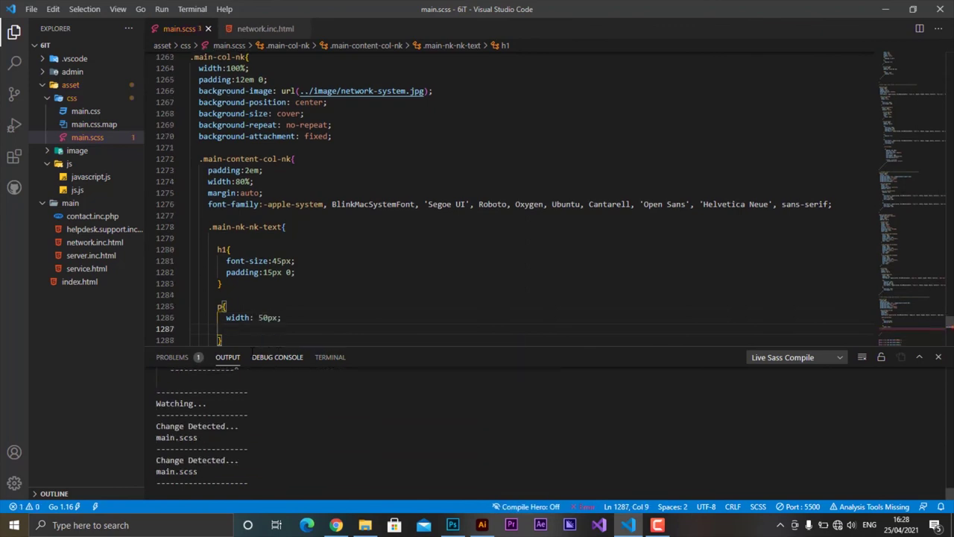
text(font-)
text(size:15px)
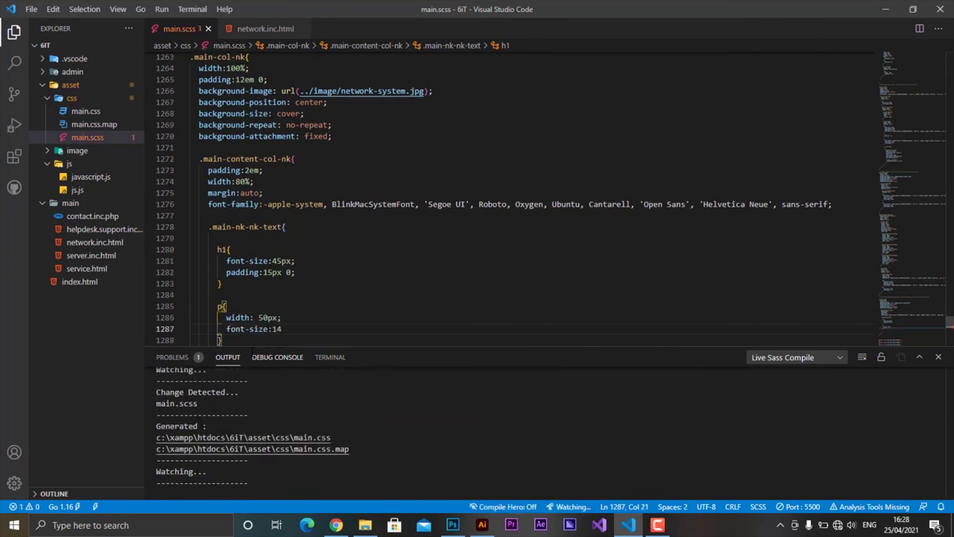
text(;)
key(Return)
text(font-family:)
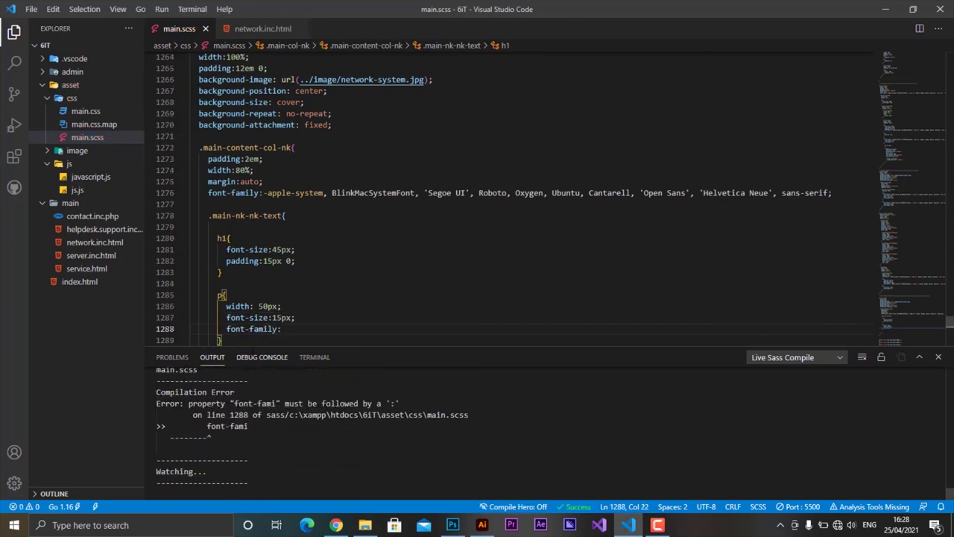
text(Phetsarath OT;)
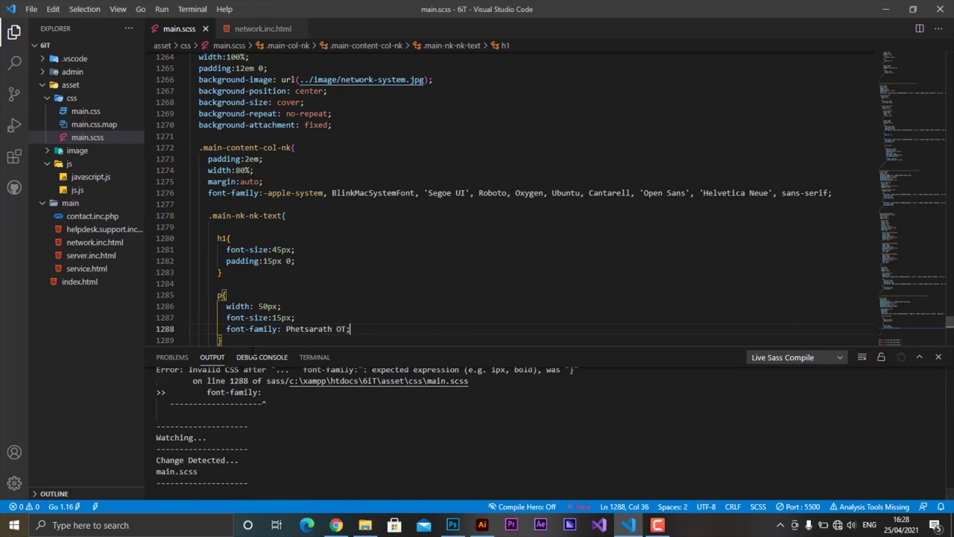
Reopen main.scss from the project files and scroll through it to review the p rule.
scroll(371, 248, down, 2)
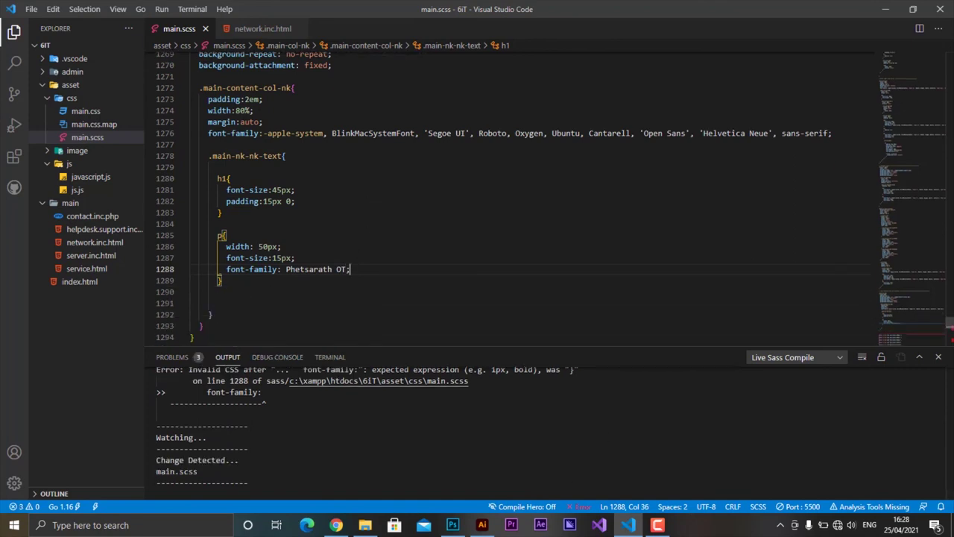
click(135, 142)
scroll(381, 233, up, 3)
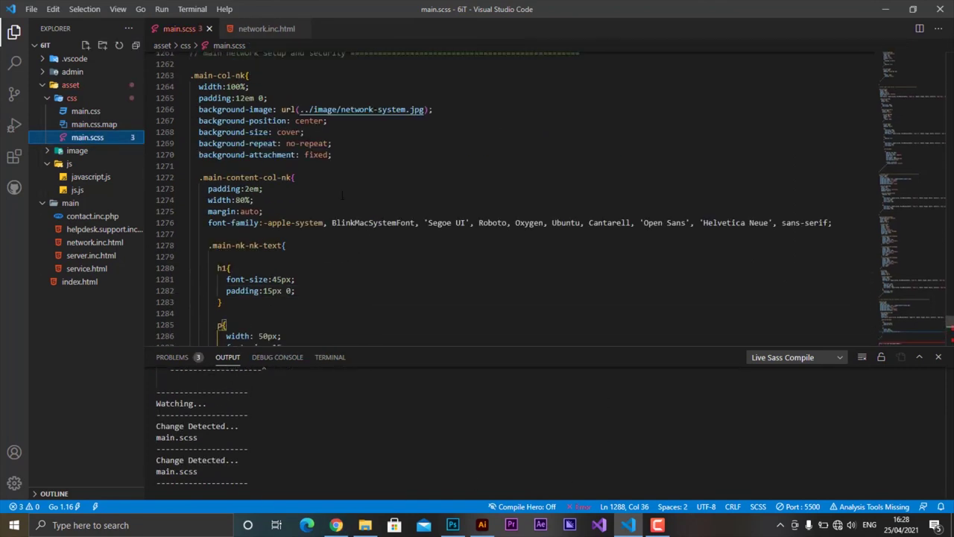
scroll(380, 233, up, 2)
scroll(452, 218, down, 5)
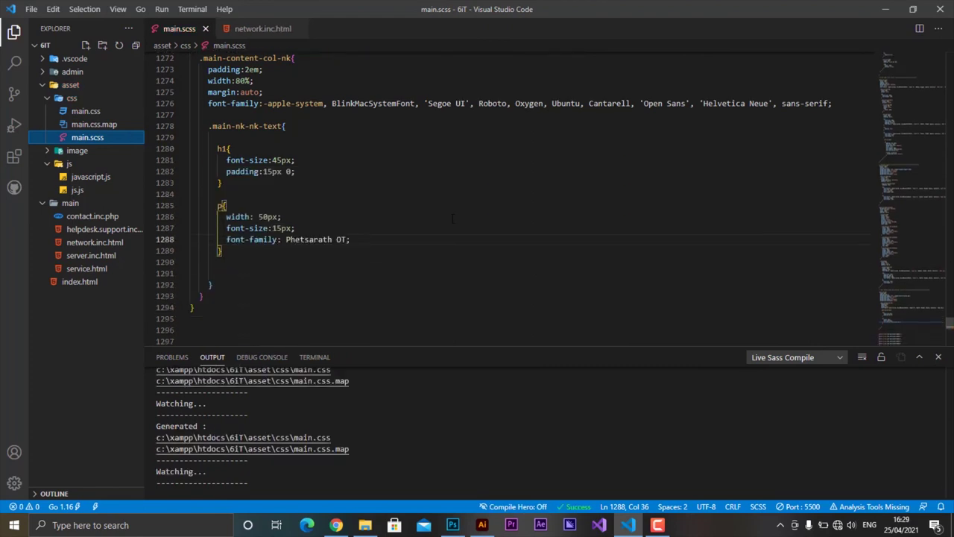
scroll(451, 218, down, 2)
scroll(449, 218, up, 3)
scroll(449, 217, down, 1)
scroll(447, 214, down, 10)
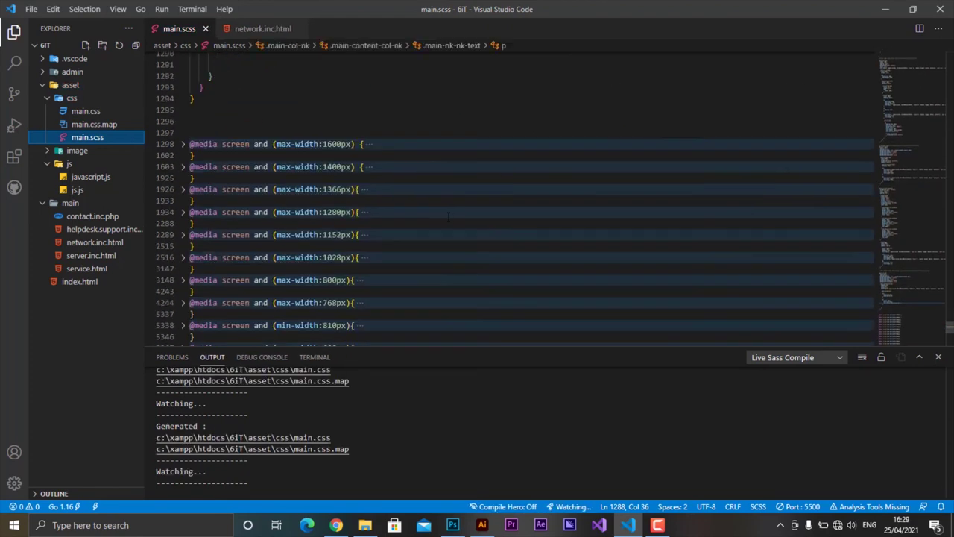
scroll(448, 214, down, 10)
scroll(446, 213, down, 15)
scroll(445, 213, up, 15)
scroll(425, 215, up, 10)
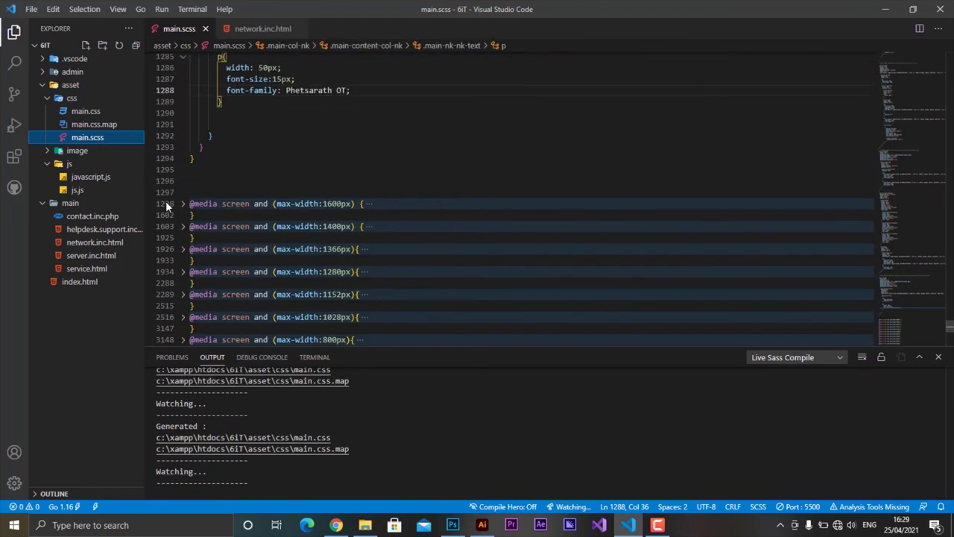
scroll(403, 217, up, 5)
scroll(383, 221, up, 5)
scroll(383, 221, down, 5)
scroll(447, 218, up, 3)
scroll(522, 214, up, 10)
scroll(613, 209, up, 1)
scroll(613, 208, up, 3)
scroll(613, 209, down, 5)
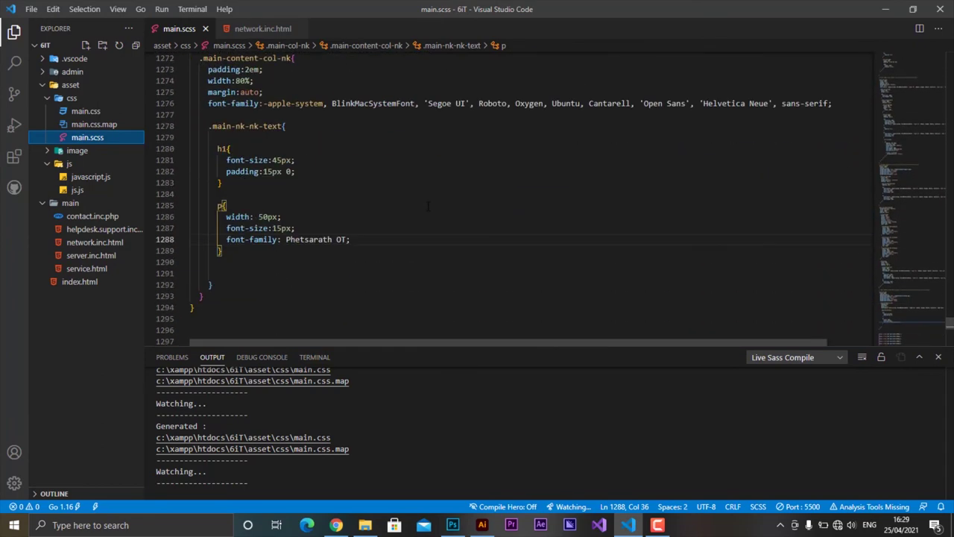
Reload the network page in Chrome and scroll to inspect the narrow paragraph.
click(336, 525)
key(F5)
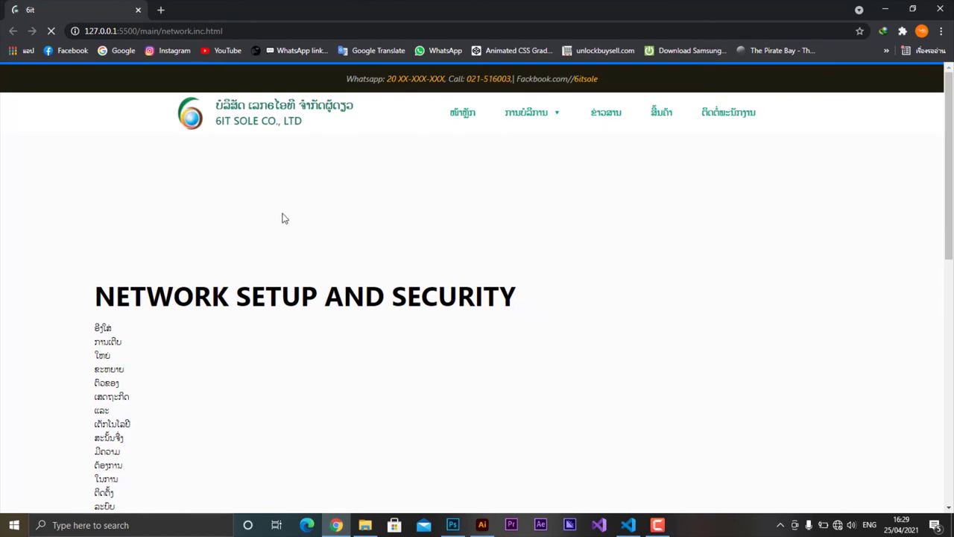
scroll(179, 358, down, 5)
scroll(179, 358, down, 1)
scroll(179, 358, down, 1)
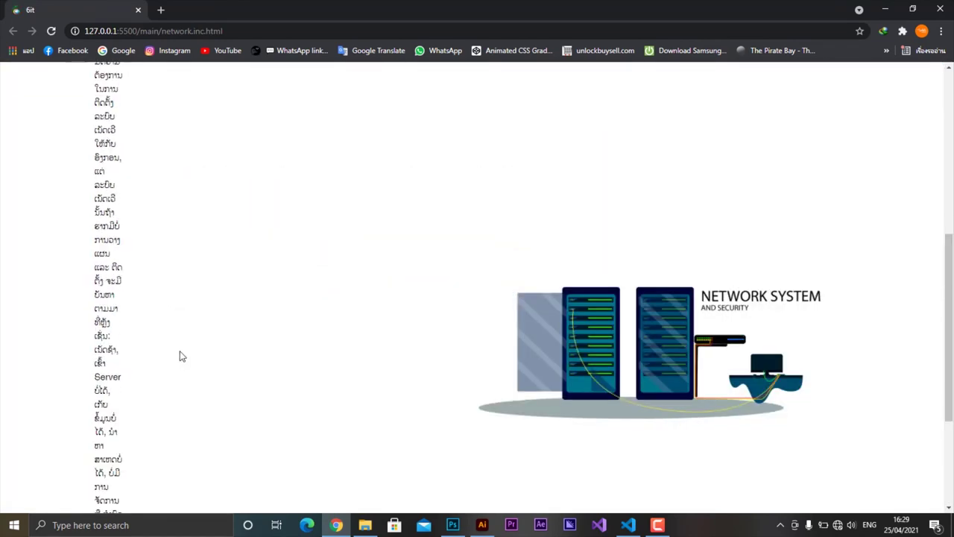
scroll(179, 358, up, 8)
Change the paragraph width value in main.scss to 100 and return to the preview.
click(628, 525)
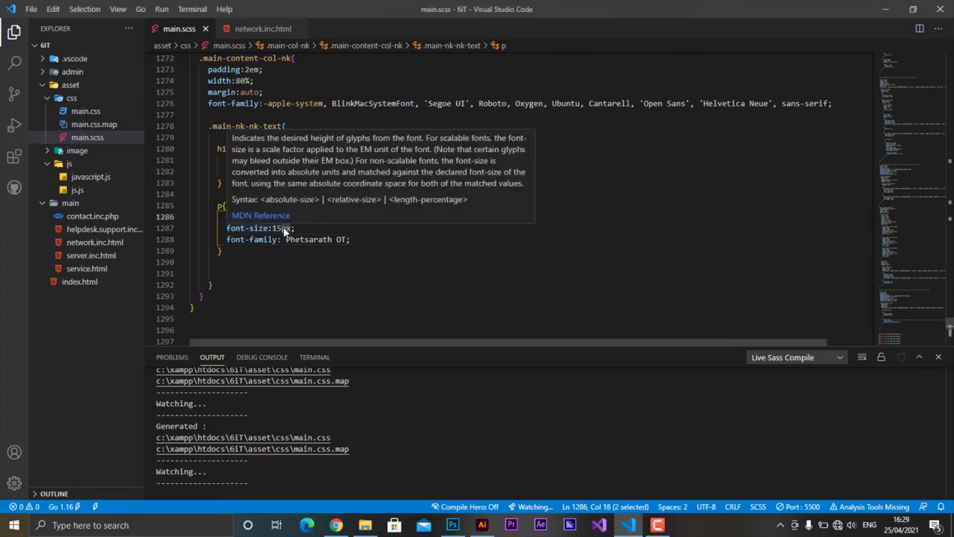
double_click(266, 216)
text(100)
click(336, 525)
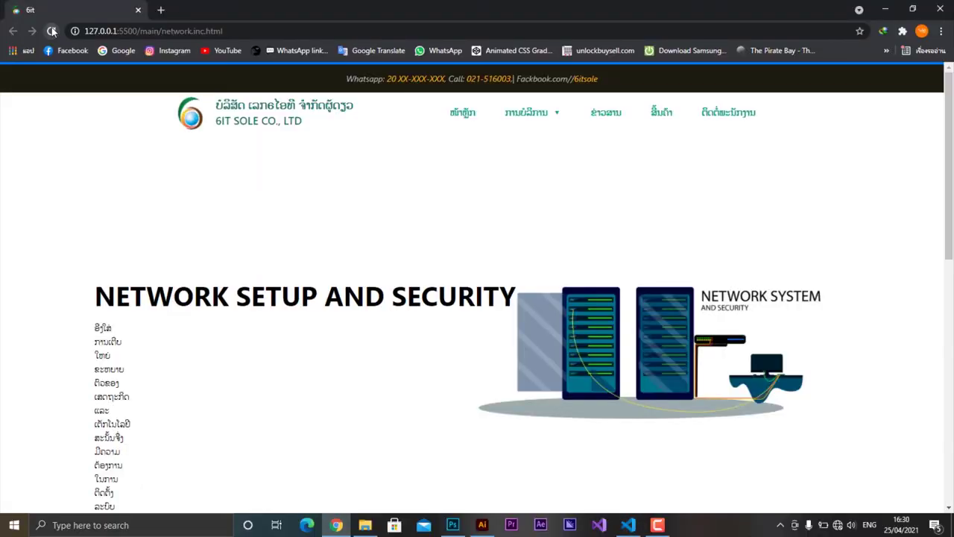
Check the design files, close the network illustration without saving, and return to the preview.
click(463, 526)
click(944, 7)
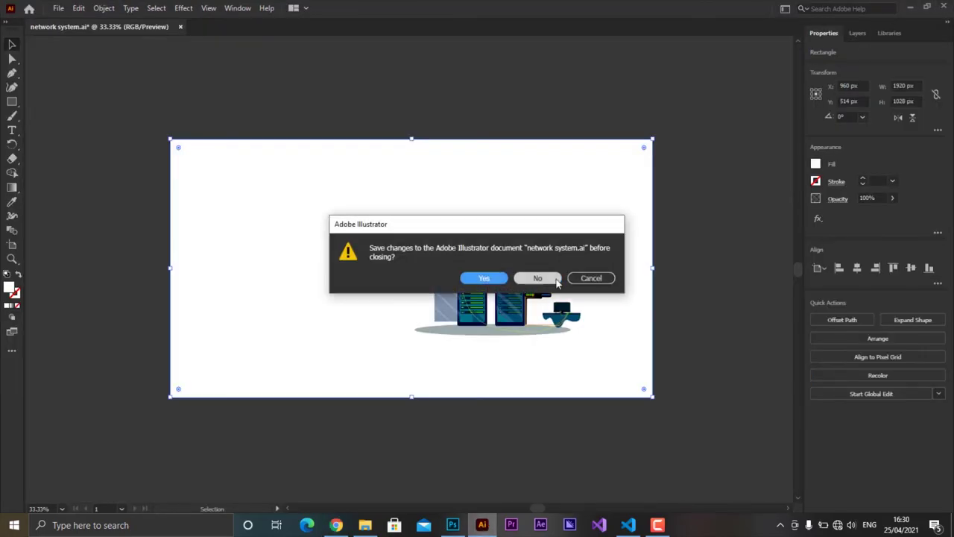
click(541, 277)
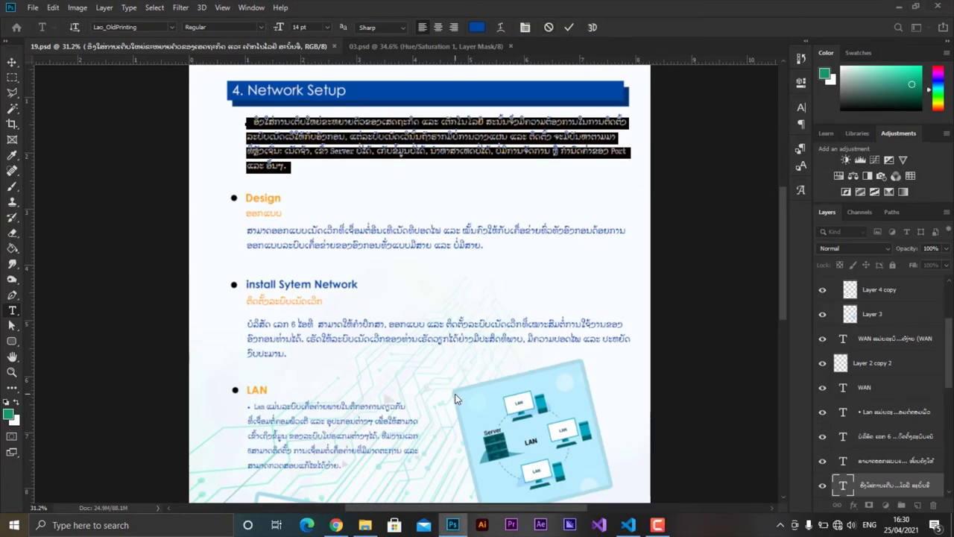
click(549, 28)
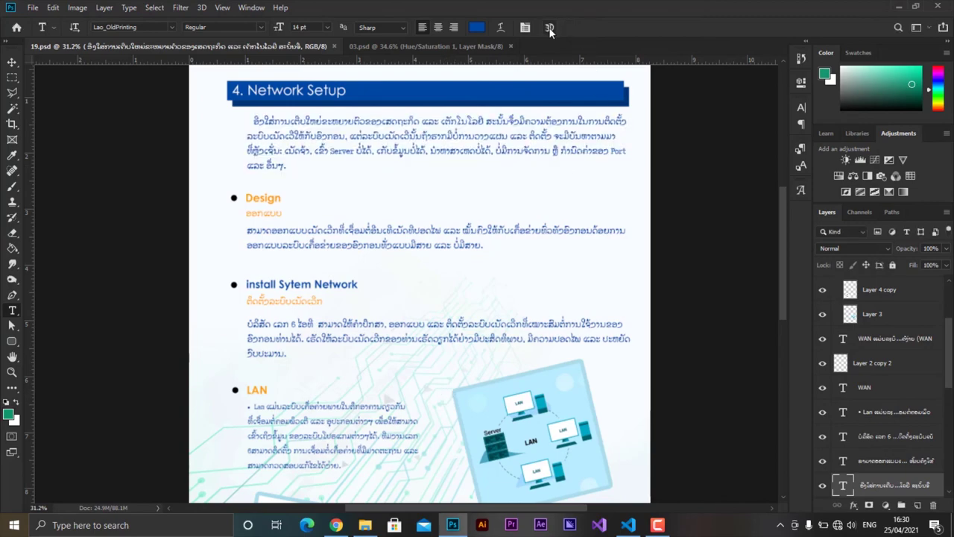
key(alt+Tab)
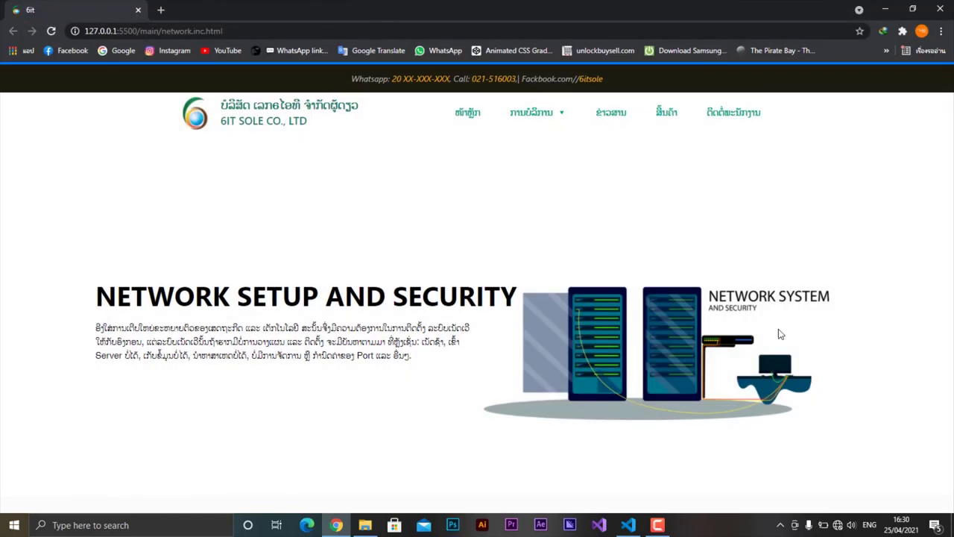
Add font-weight: 400 to the h1 rule, save main.scss, and bring up the Chrome preview.
click(629, 525)
scroll(319, 232, up, 2)
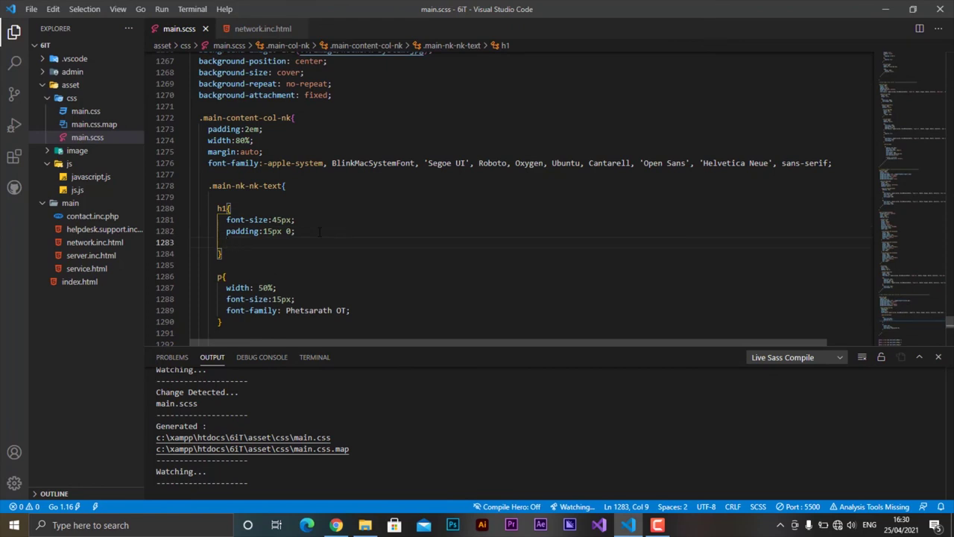
text(font-we)
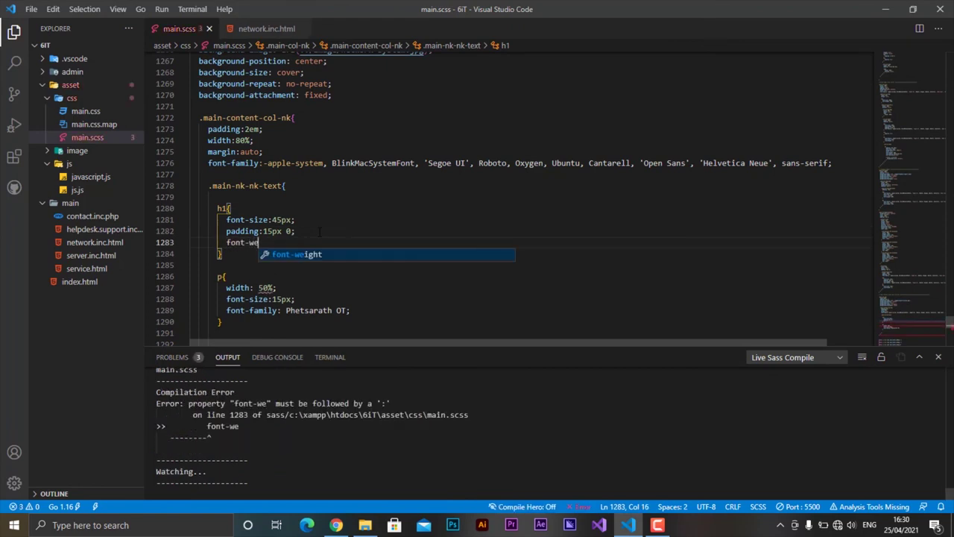
key(Return)
text(400;)
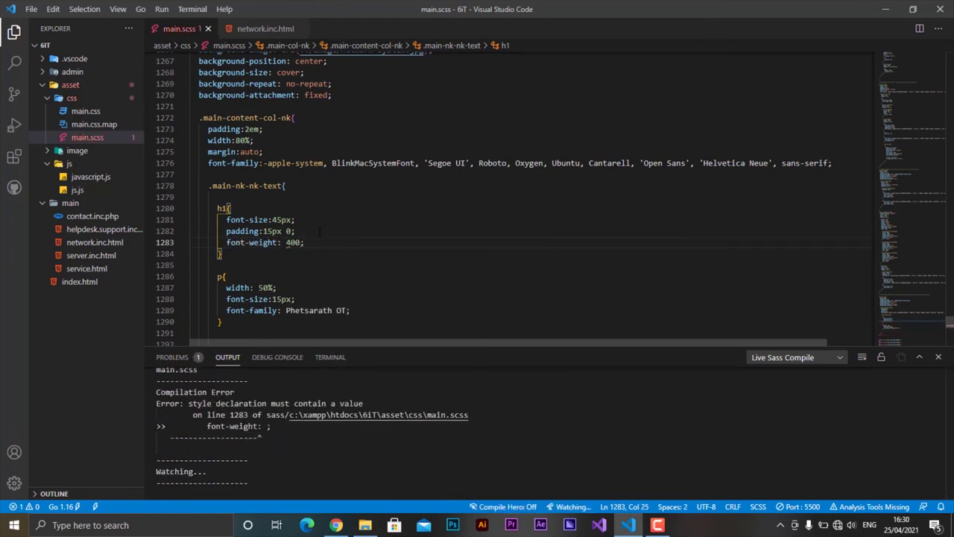
key(ctrl+s)
click(336, 525)
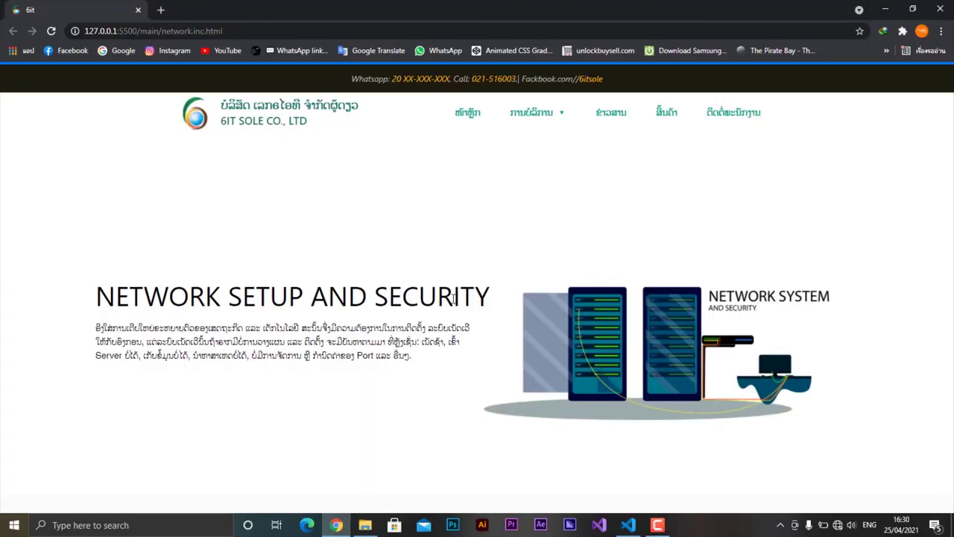
mouse_move(532, 112)
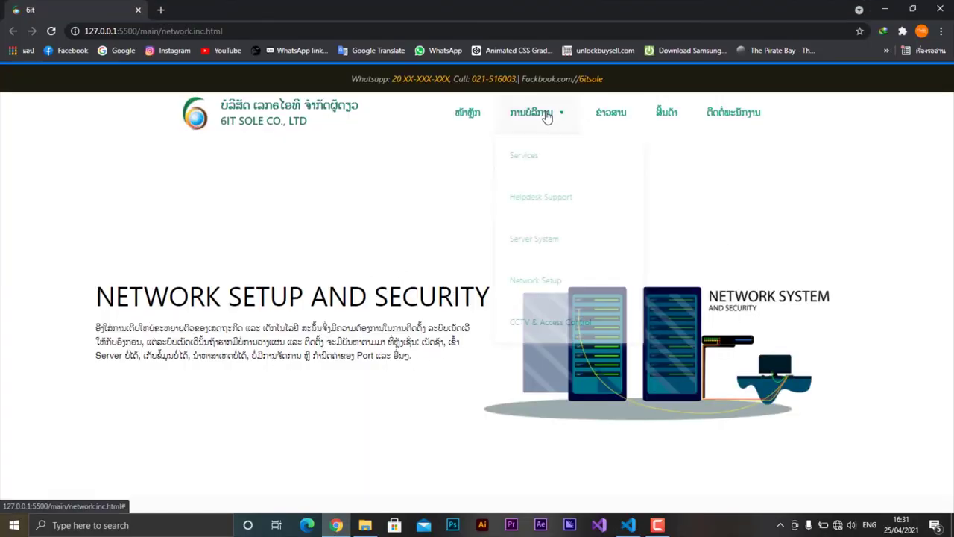
click(532, 205)
scroll(313, 298, down, 7)
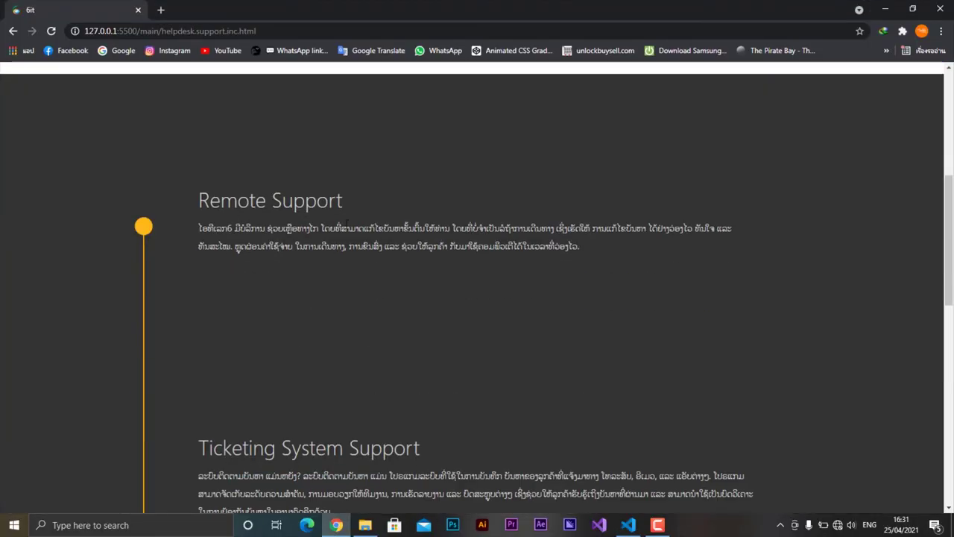
scroll(336, 280, down, 3)
scroll(354, 261, down, 4)
scroll(373, 246, down, 3)
scroll(375, 244, up, 15)
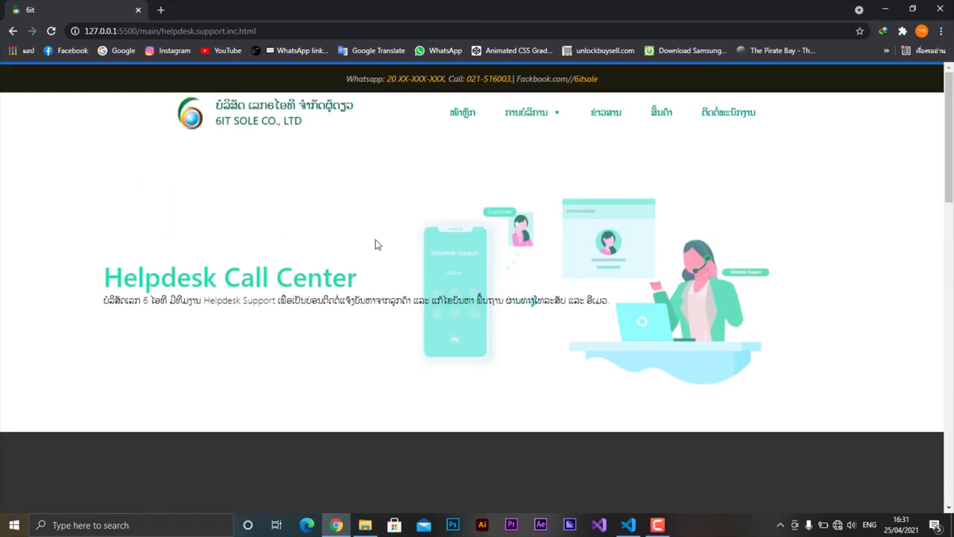
mouse_move(531, 111)
click(562, 251)
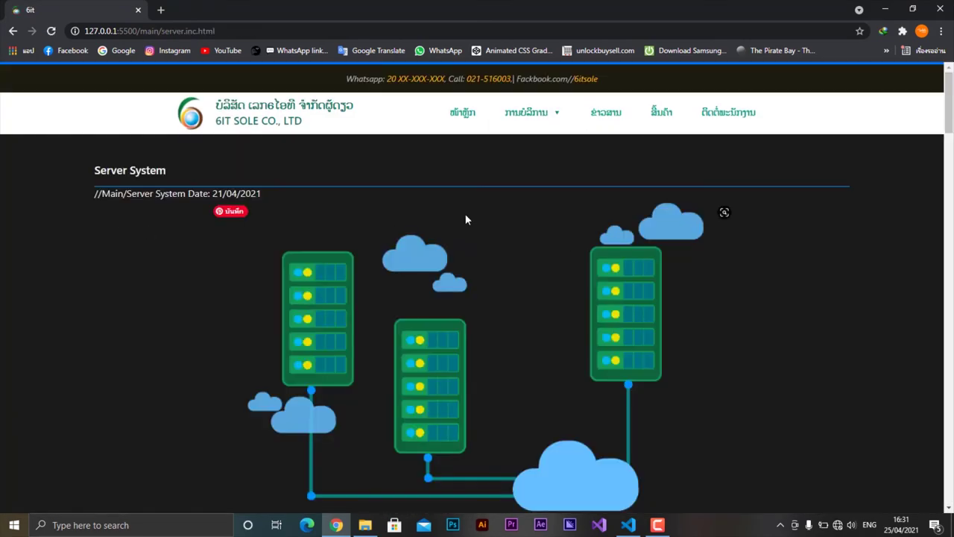
scroll(469, 216, down, 8)
scroll(471, 215, down, 6)
scroll(453, 253, down, 2)
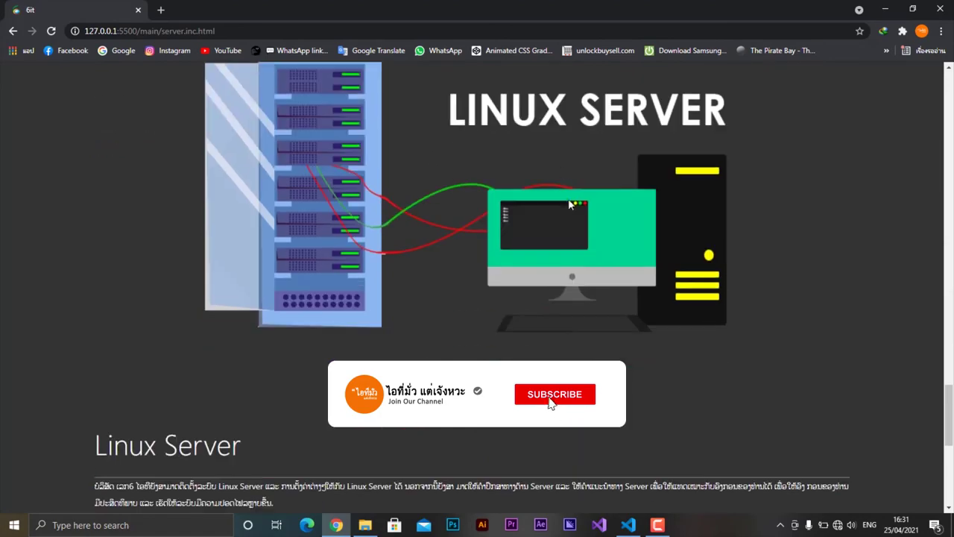
scroll(451, 250, down, 3)
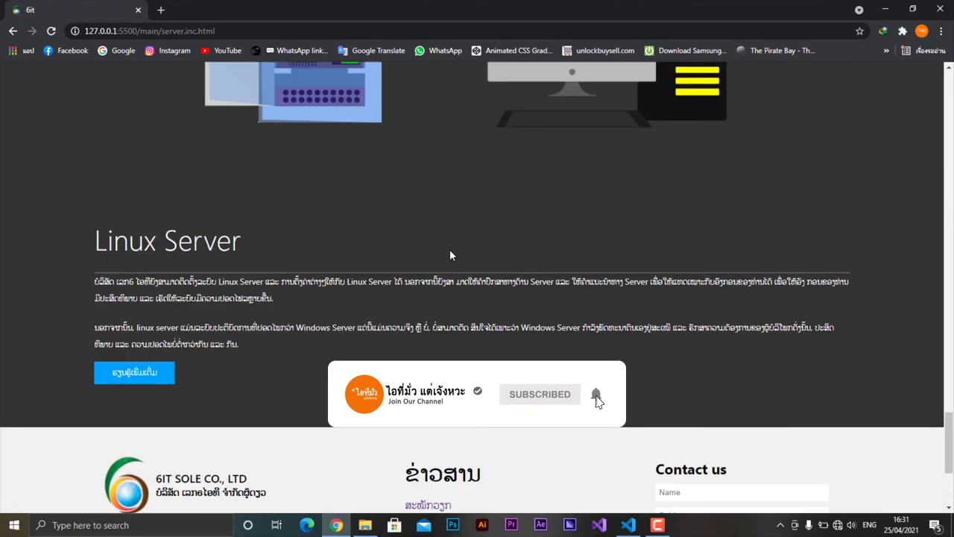
scroll(454, 249, up, 8)
scroll(454, 249, up, 10)
click(541, 289)
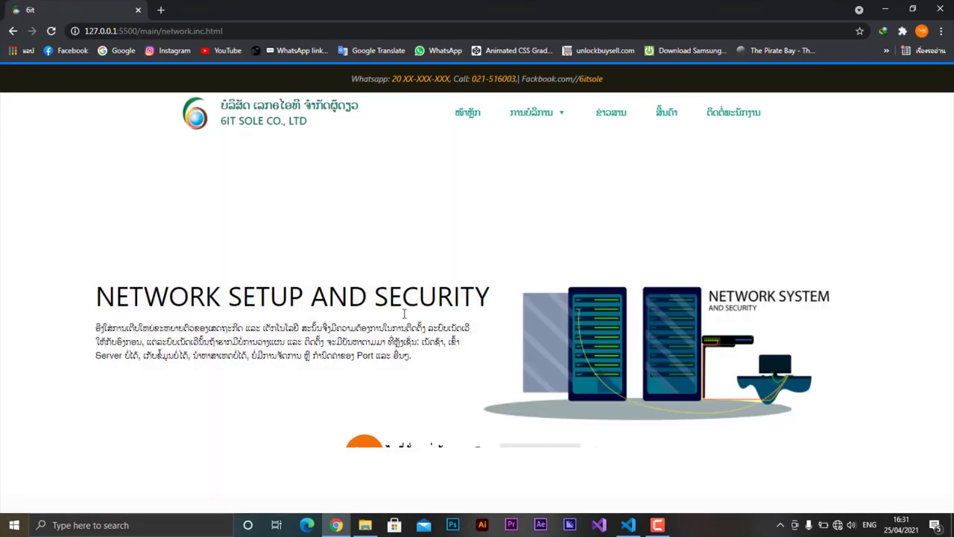
Insert a content-col-nk section after the intro section in network.inc.html and copy its class name.
click(884, 10)
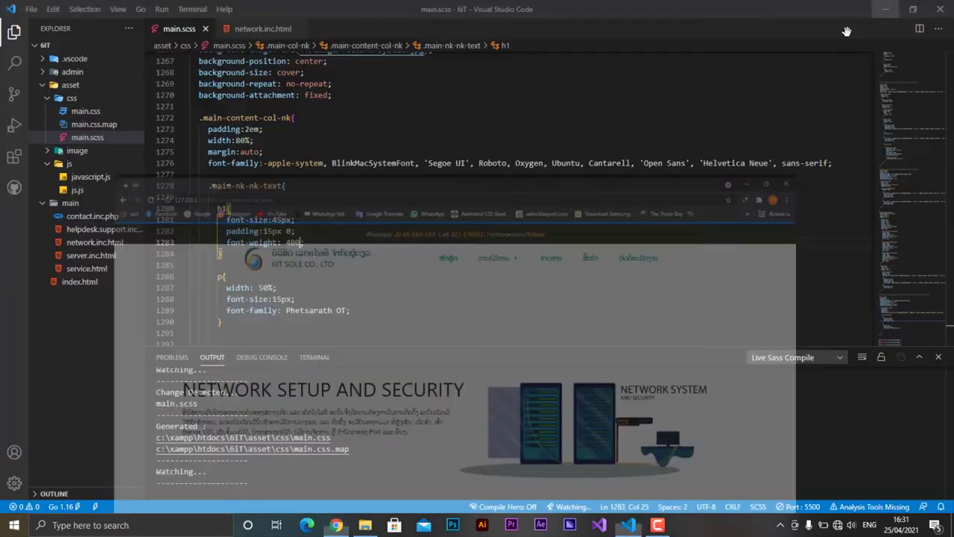
click(262, 28)
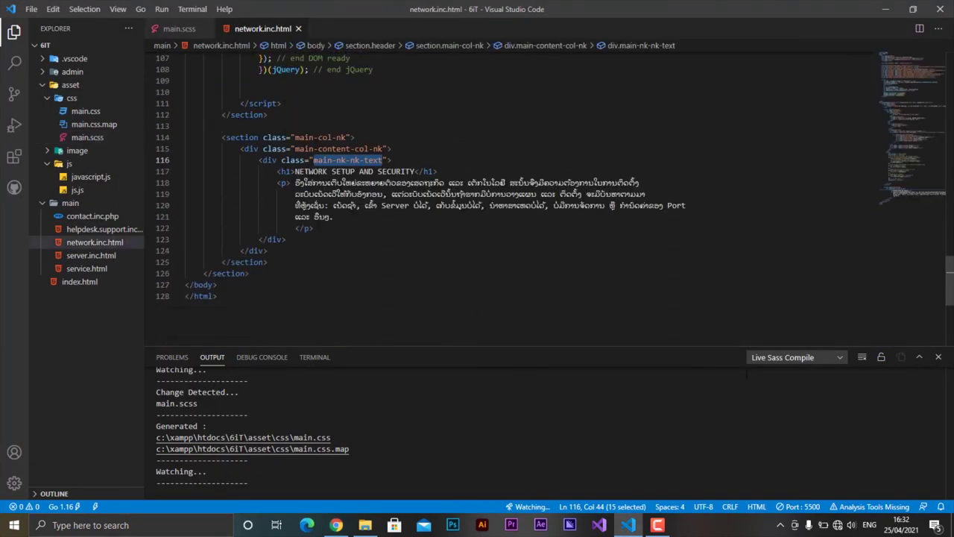
click(282, 262)
key(Return)
key(Return)
text(section )
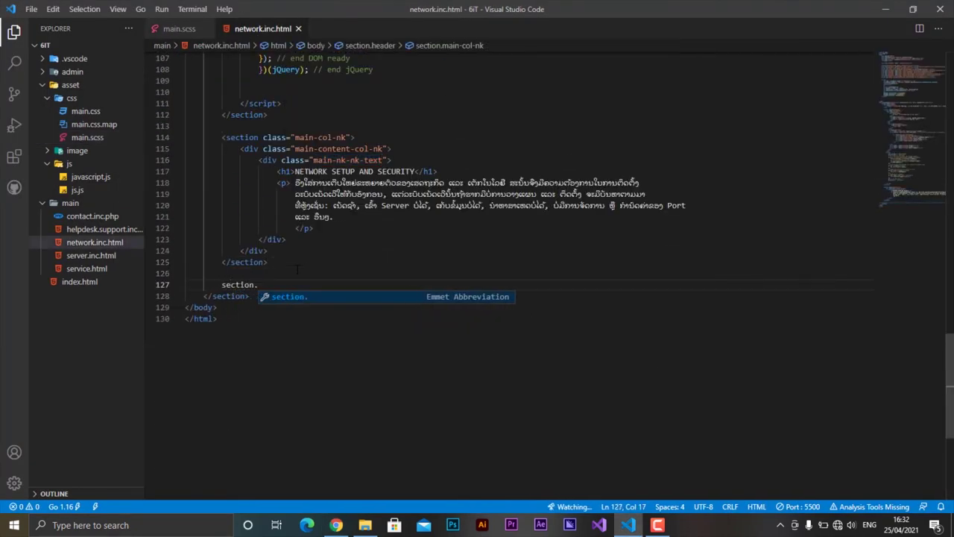
text(class="content-co)
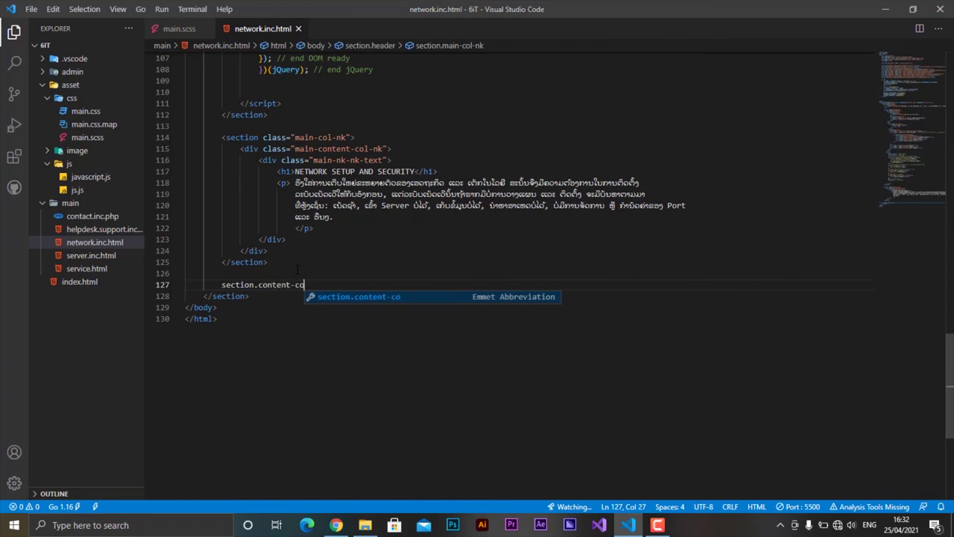
text(l-nk)
key(Tab)
double_click(328, 284)
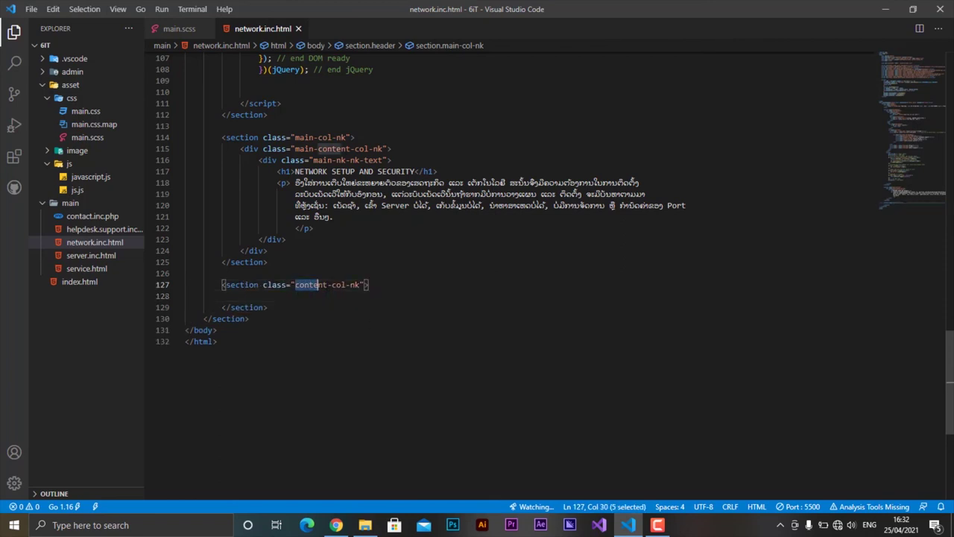
click(178, 29)
Add a .content-col-nk rule with height 100vh and background-color #111111, and save.
click(211, 400)
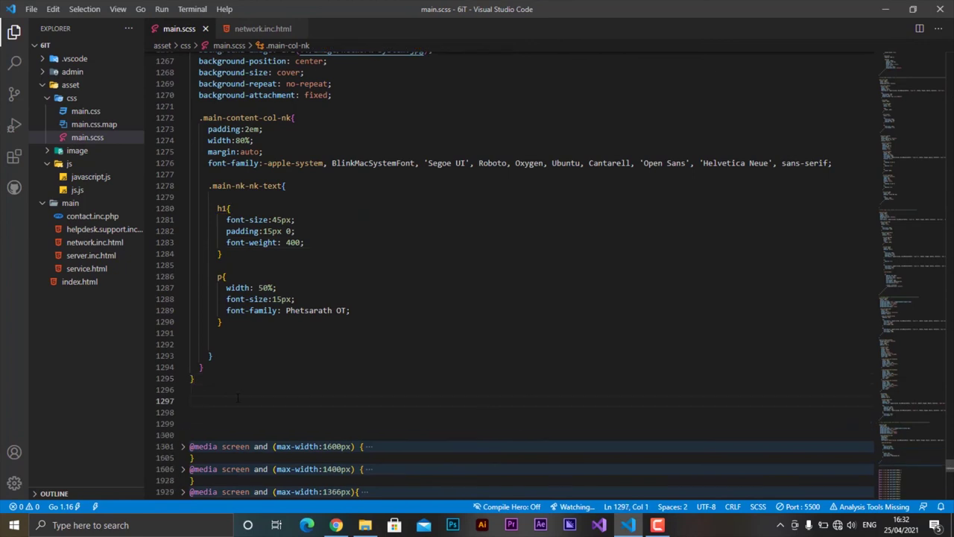
text(.content-col-nk)
text({)
key(Return)
text(h)
key(BackSpace)
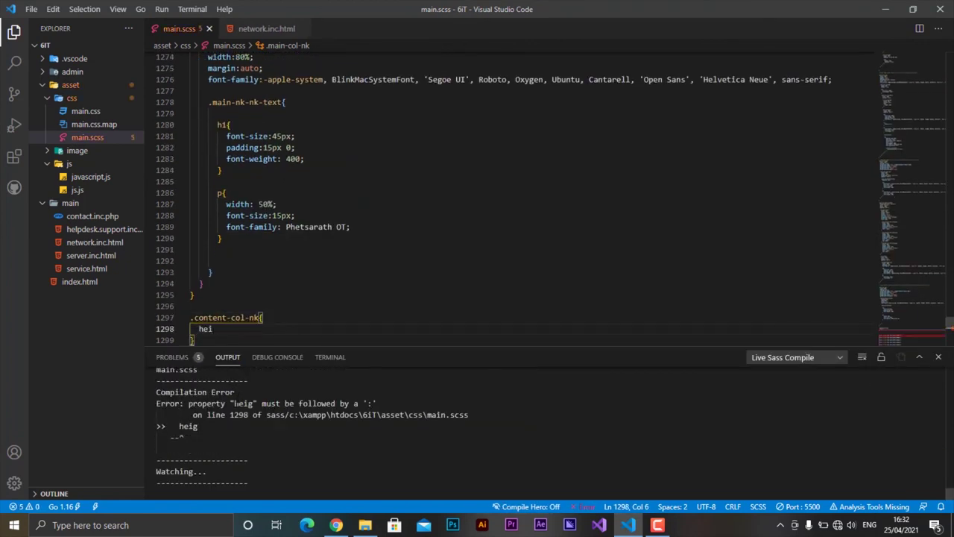
key(Return)
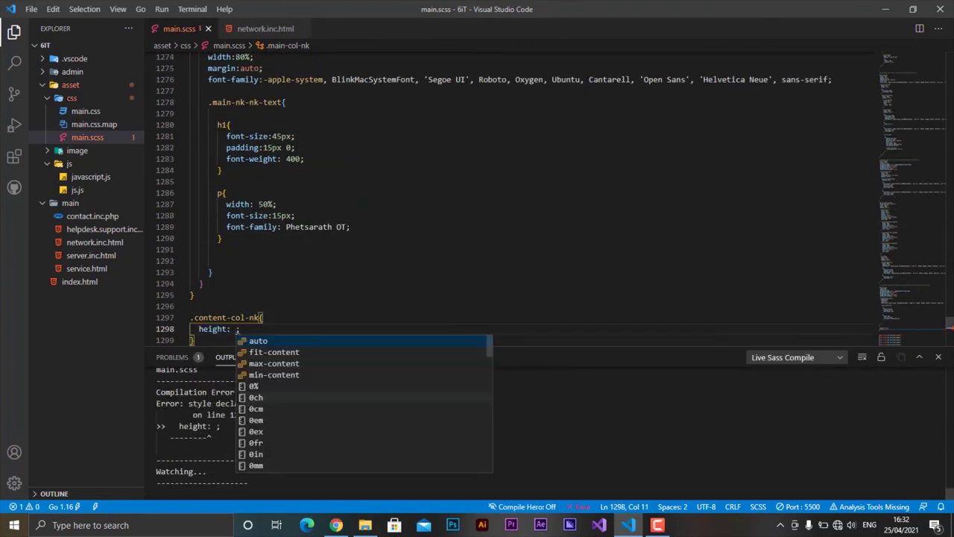
text(100vh)
key(Return)
text(back)
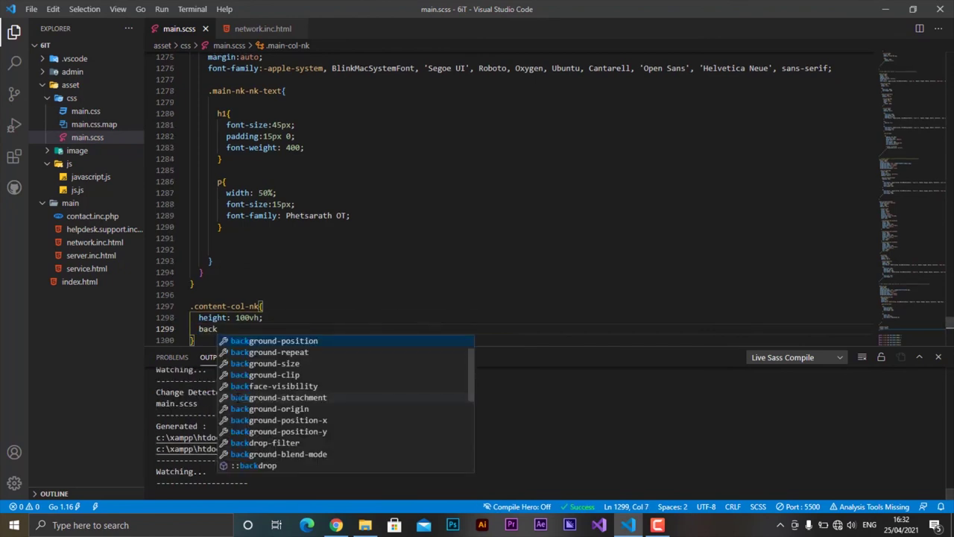
text(ground-co)
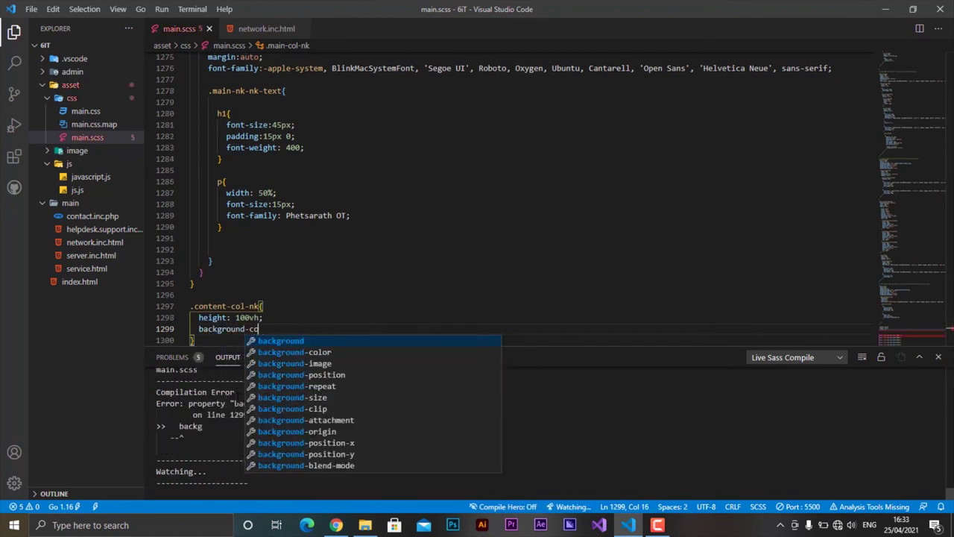
text(l)
key(Return)
text(#)
text(1)
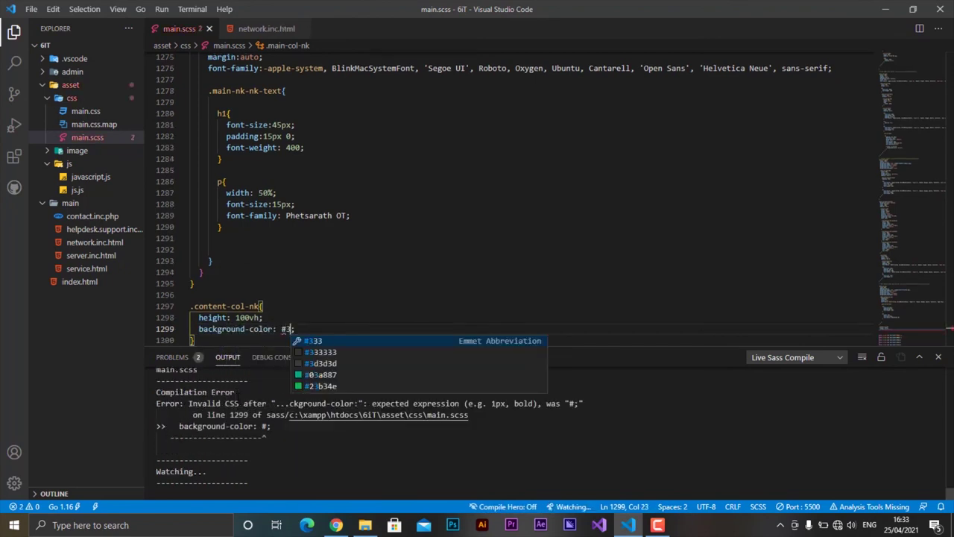
text(11111)
key(ctrl+s)
Scroll the Chrome preview to check the new dark content section.
click(336, 525)
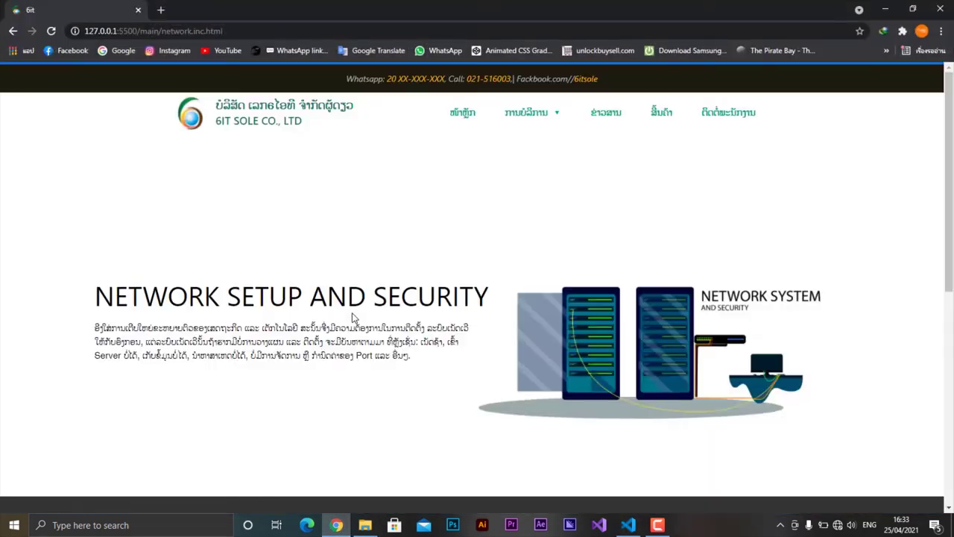
scroll(353, 291, down, 1)
scroll(352, 291, down, 3)
scroll(353, 291, up, 4)
scroll(353, 291, down, 3)
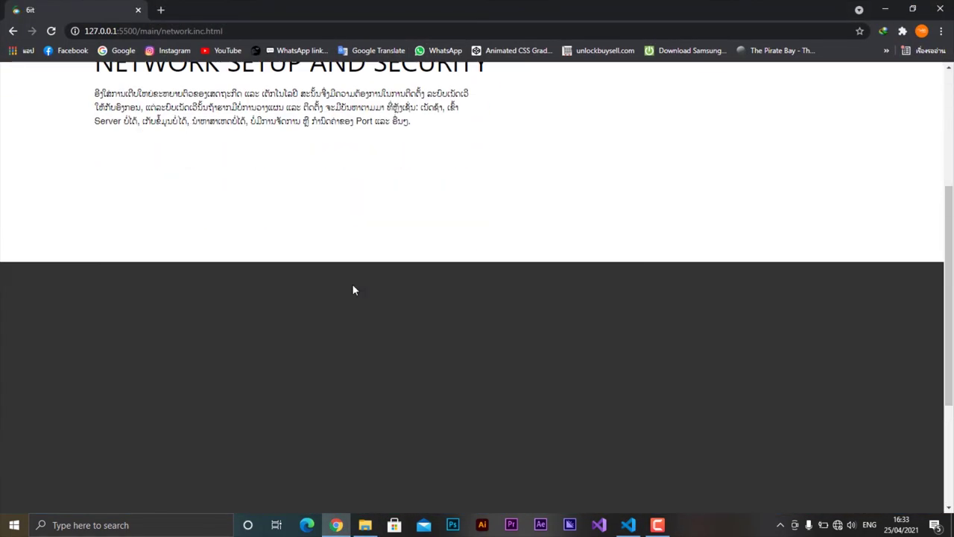
scroll(353, 286, up, 2)
scroll(354, 286, up, 1)
scroll(349, 282, up, 1)
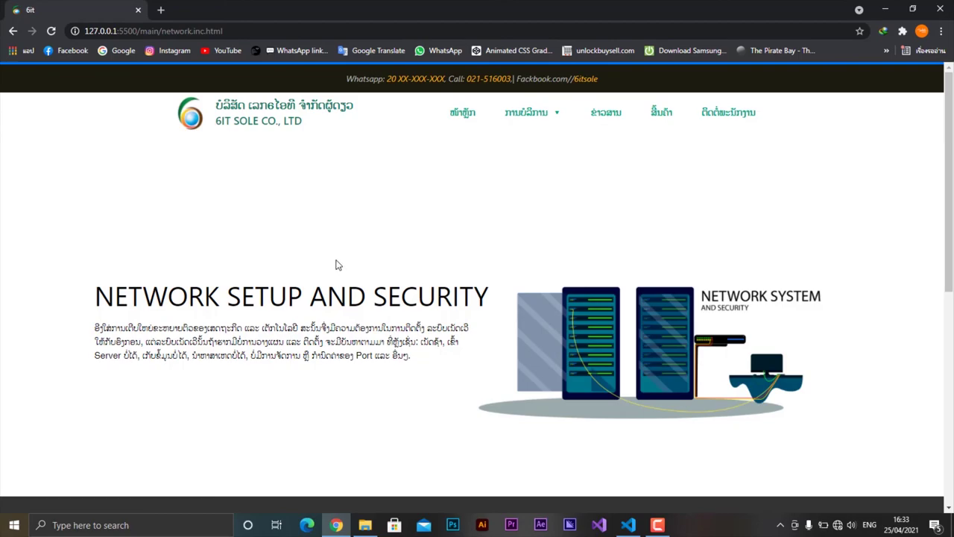
scroll(334, 261, down, 3)
scroll(328, 254, up, 3)
click(628, 524)
Change the .main-col-nk padding to 10em 0 and scroll the Network page preview.
scroll(514, 194, up, 5)
text(0em 0;)
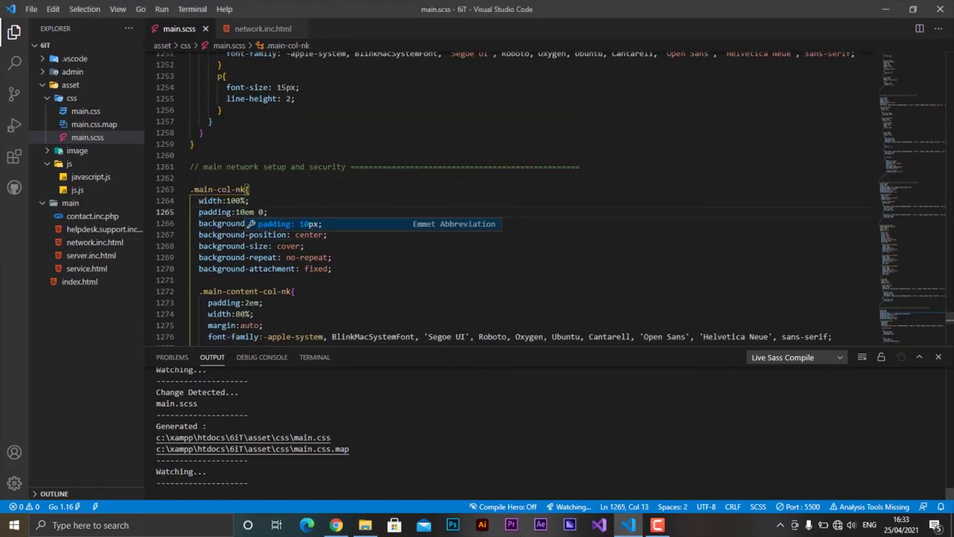
key(alt+Tab)
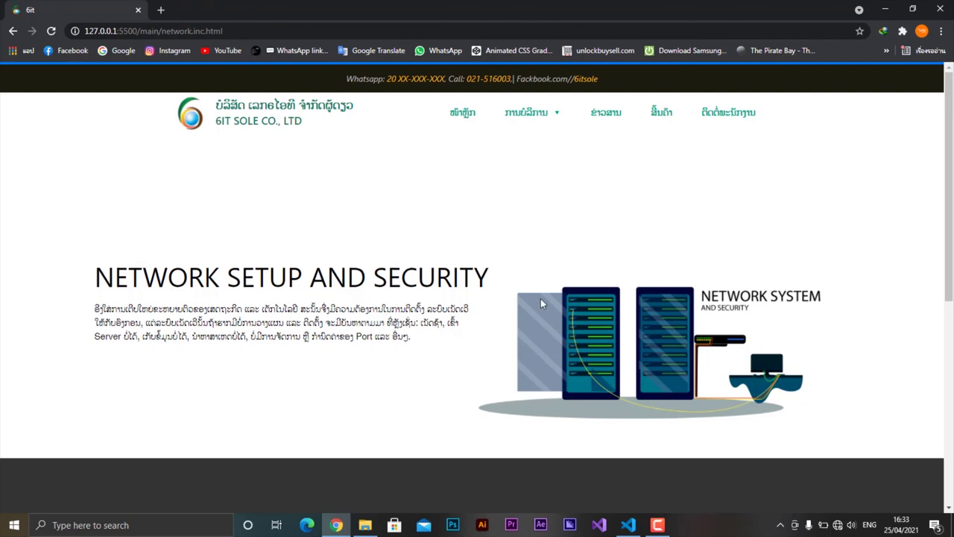
scroll(570, 385, down, 3)
scroll(569, 384, down, 3)
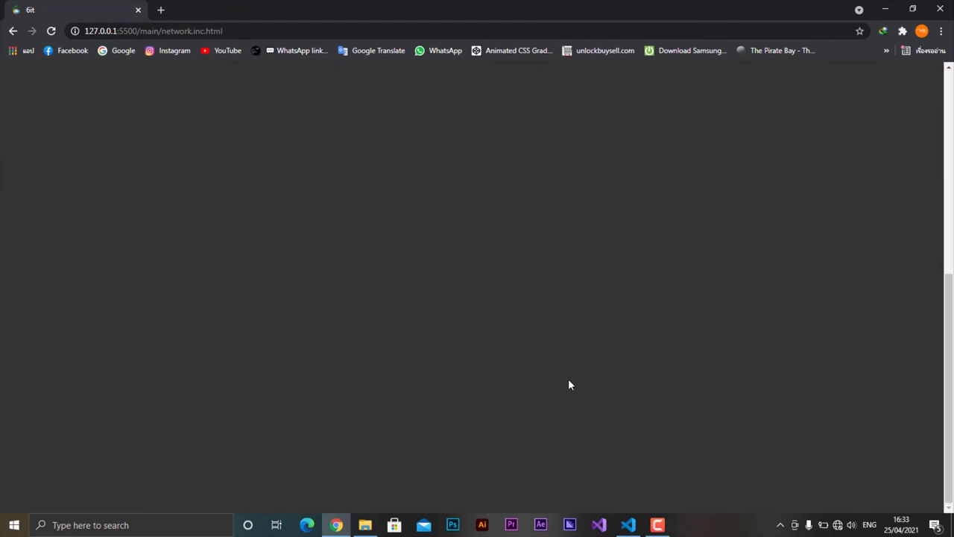